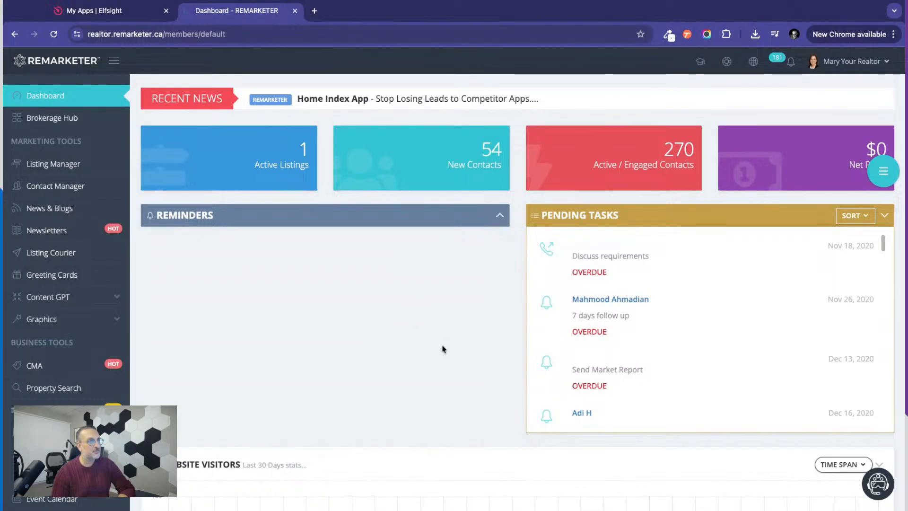
Look through the dashboard widgets, open the training videos playlist and browse the academy sessions.
scroll(441, 349, down, 7)
scroll(442, 349, down, 10)
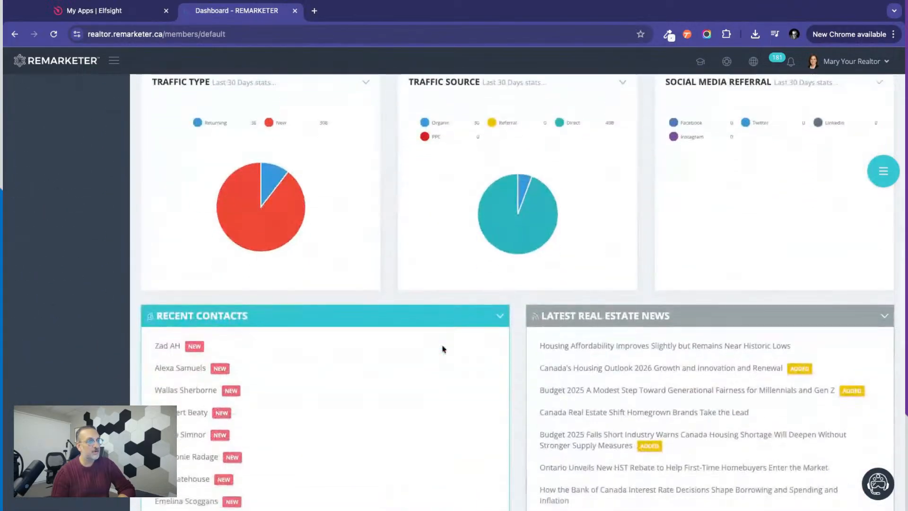
scroll(442, 349, up, 4)
scroll(442, 349, down, 12)
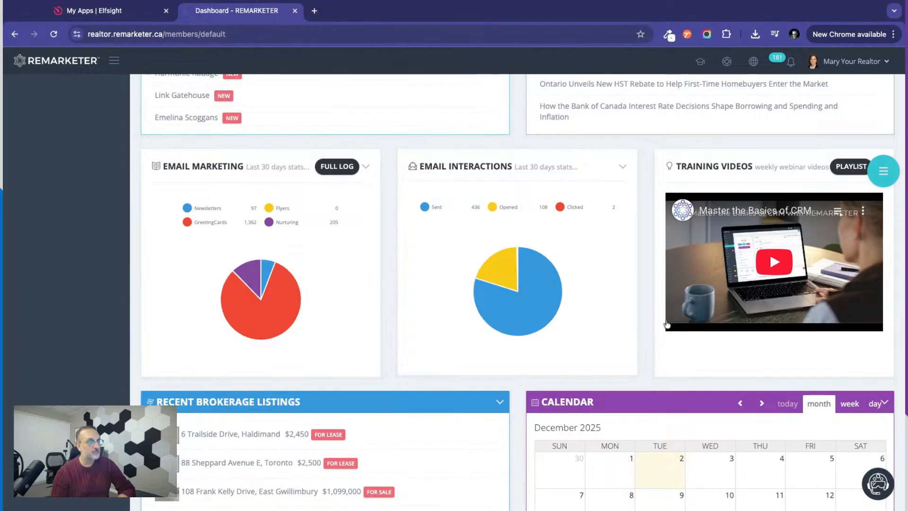
click(850, 166)
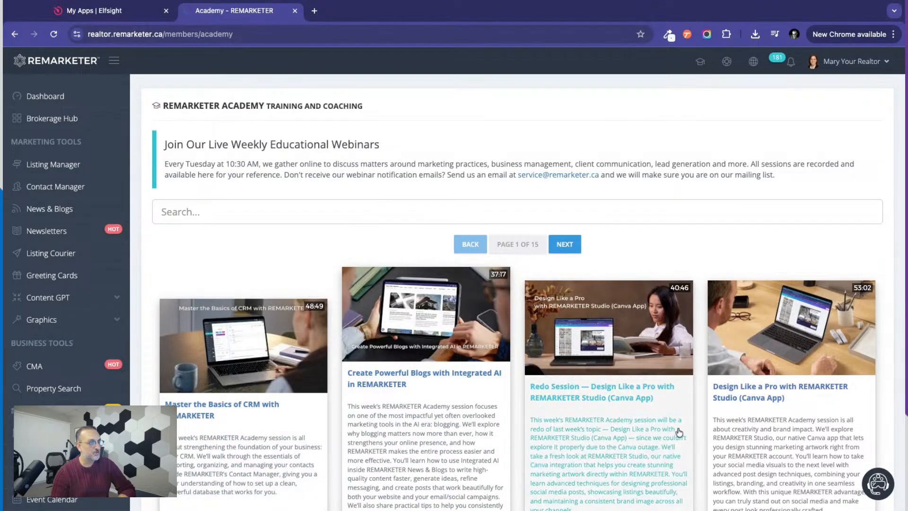
scroll(678, 430, down, 4)
scroll(679, 433, down, 10)
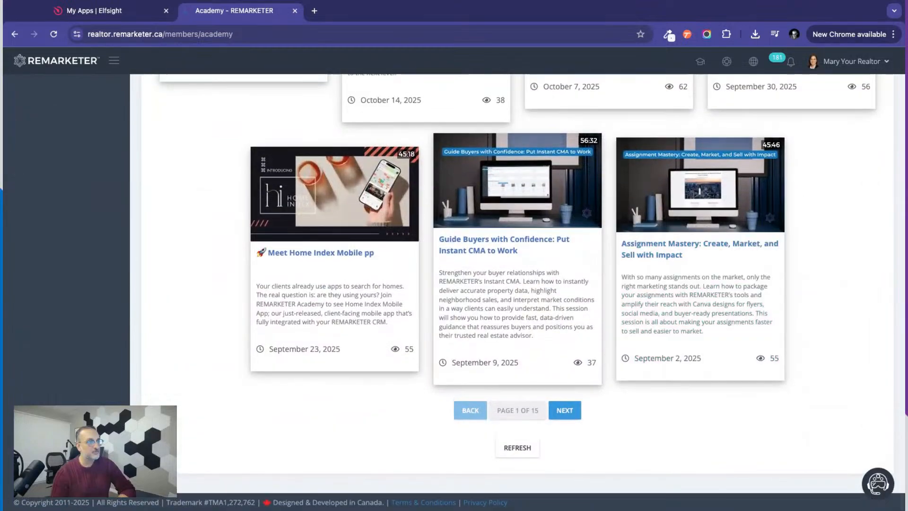
scroll(654, 420, up, 15)
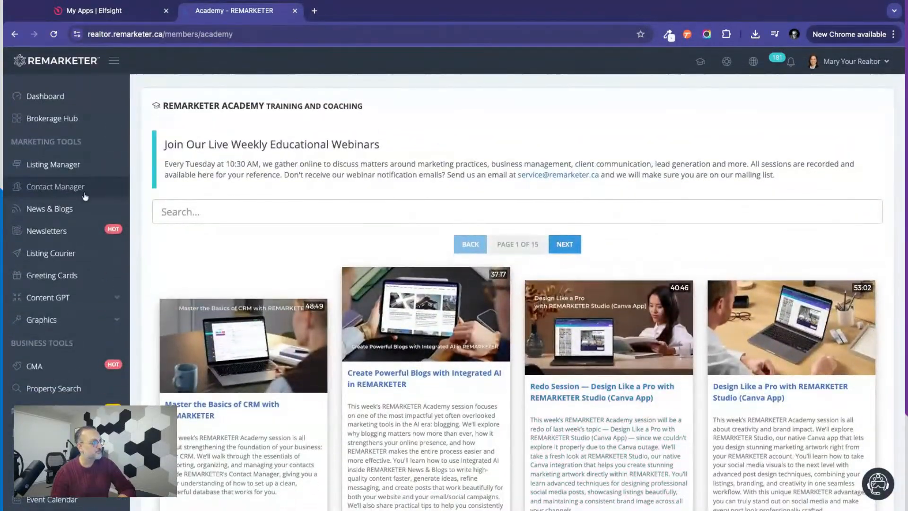
Return to the dashboard and open the Custom Pages list of the website design tools.
click(43, 97)
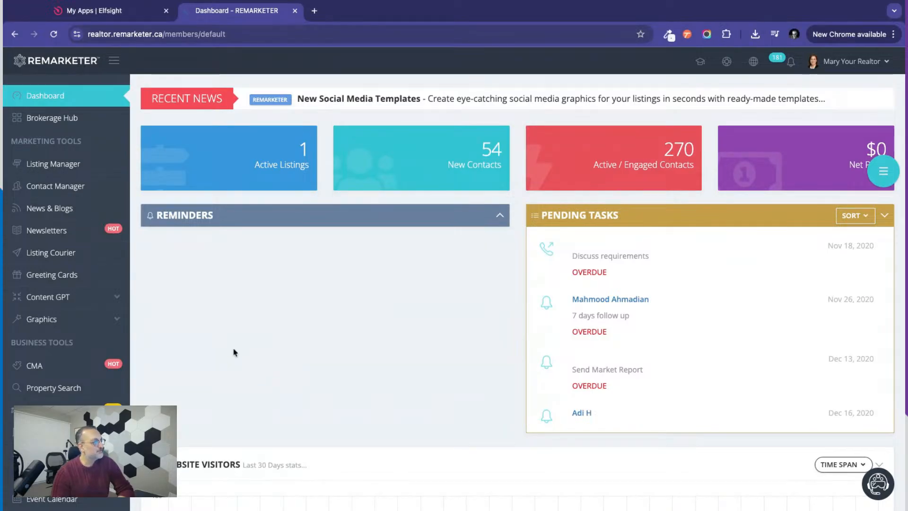
scroll(146, 389, down, 5)
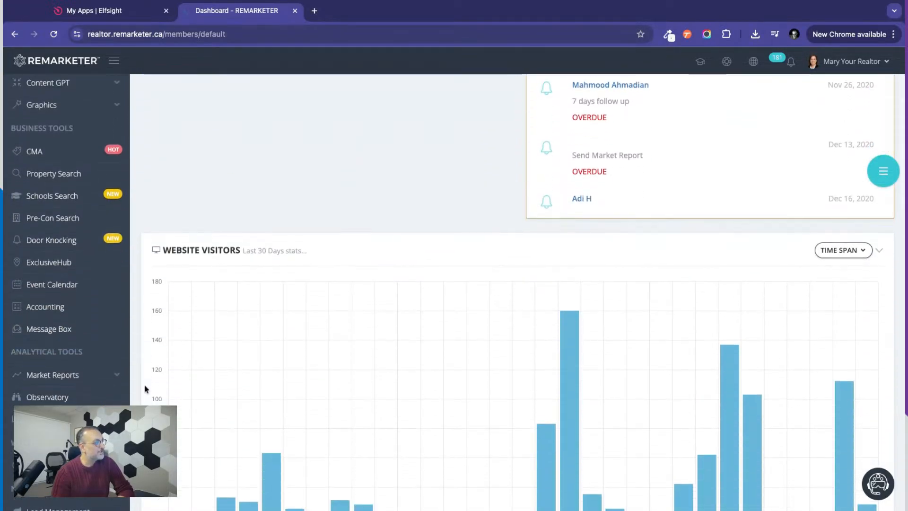
scroll(454, 292, down, 4)
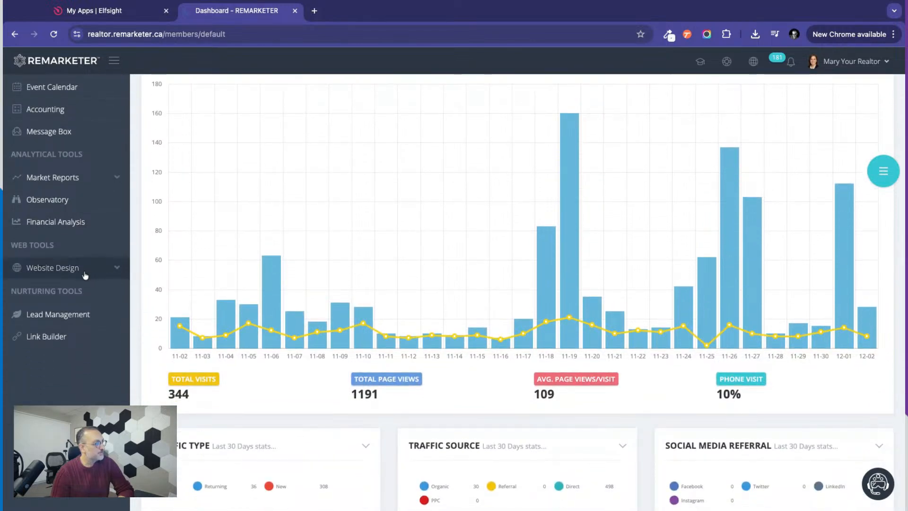
click(59, 276)
scroll(51, 274, down, 1)
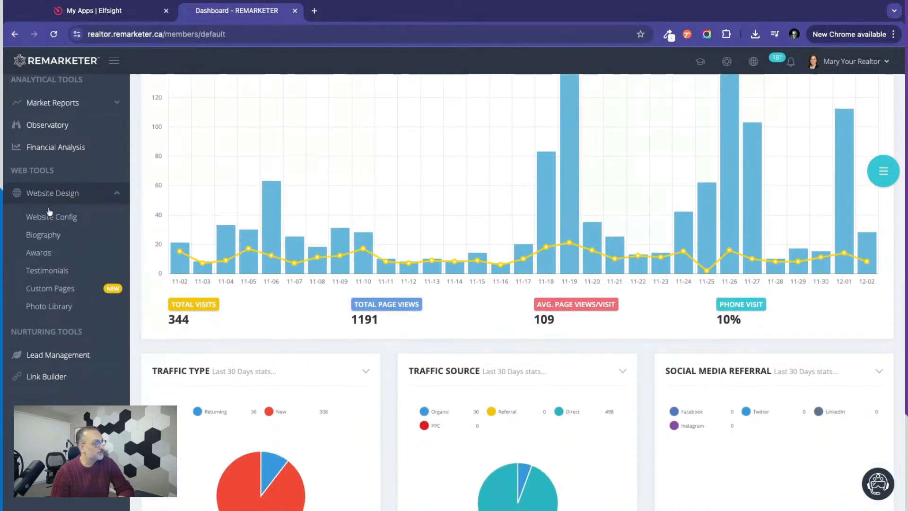
click(58, 292)
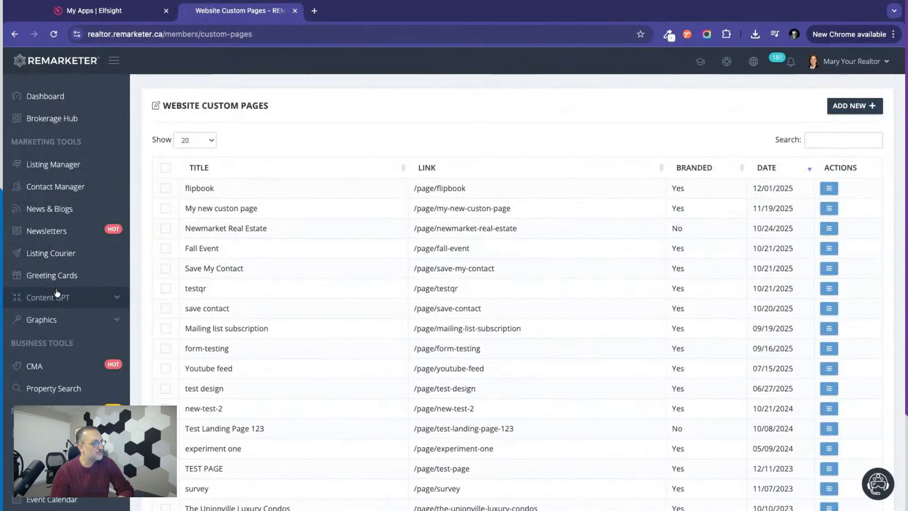
Examine the list of existing website custom pages with their links, branding and dates.
scroll(528, 275, down, 2)
scroll(473, 246, down, 2)
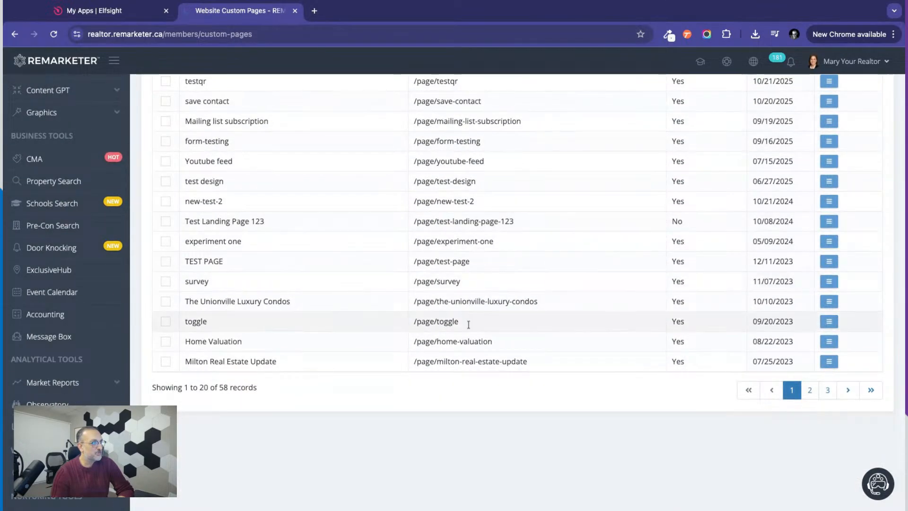
scroll(468, 321, up, 5)
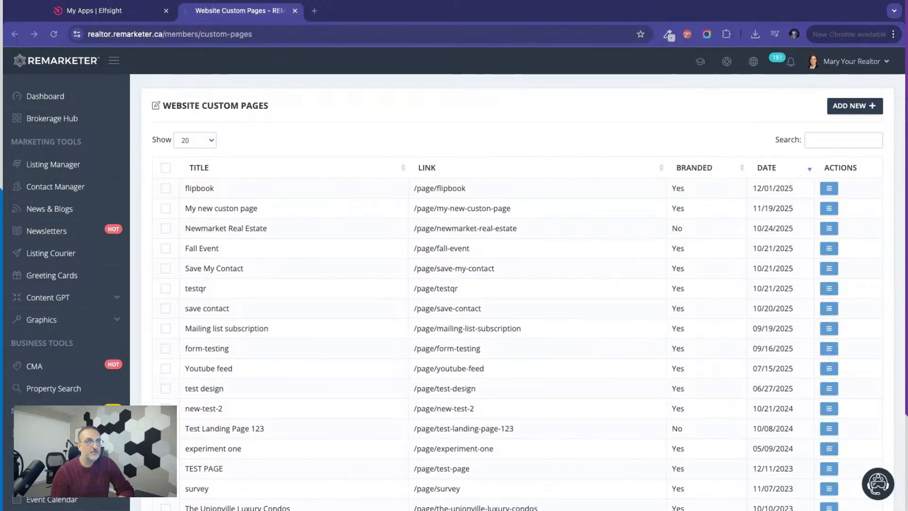
click(343, 12)
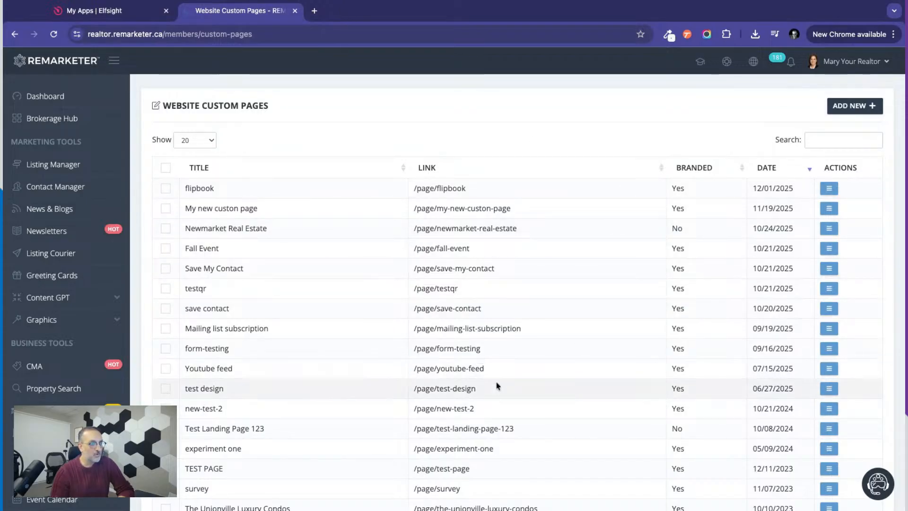
scroll(496, 385, down, 3)
scroll(496, 386, up, 1)
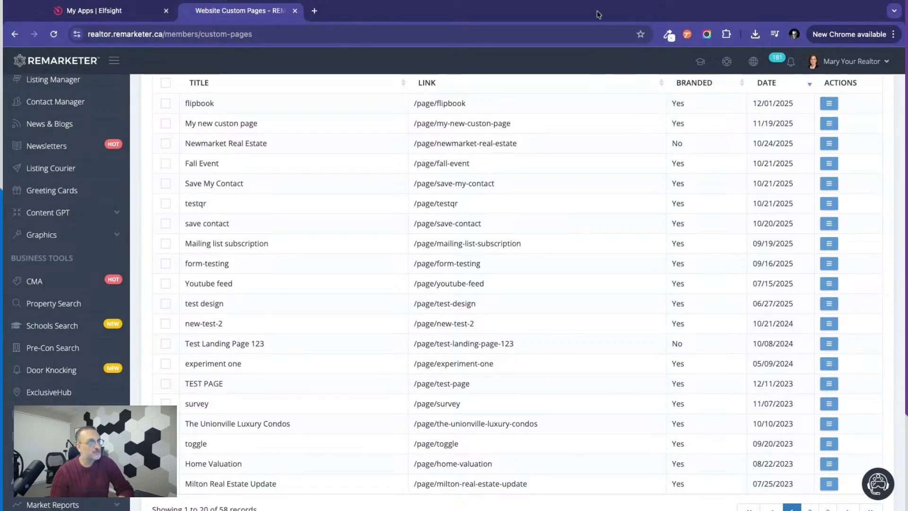
scroll(836, 123, up, 2)
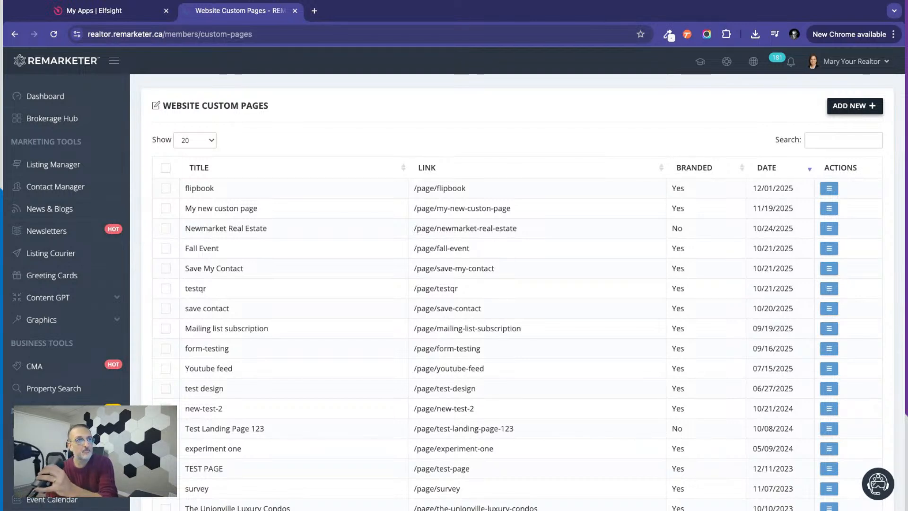
Start a new custom page and add a full-width single-column row to it.
click(855, 106)
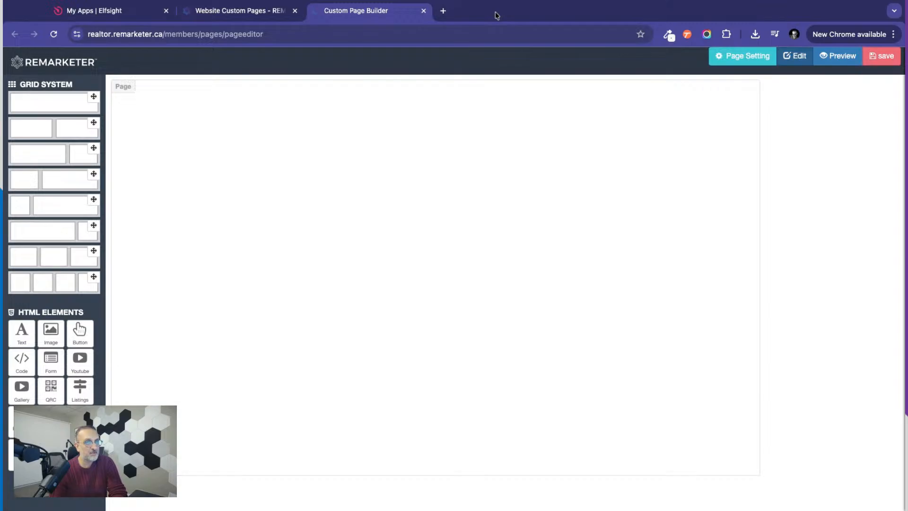
click(506, 1)
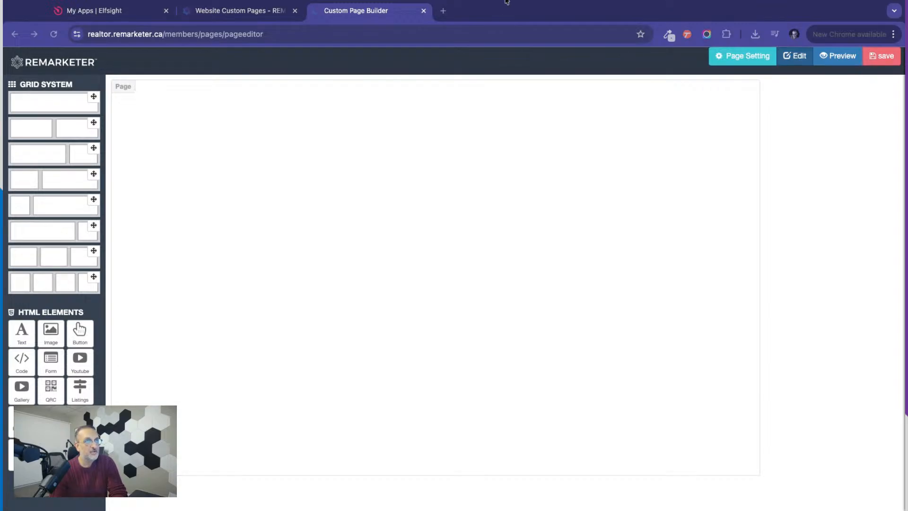
click(358, 426)
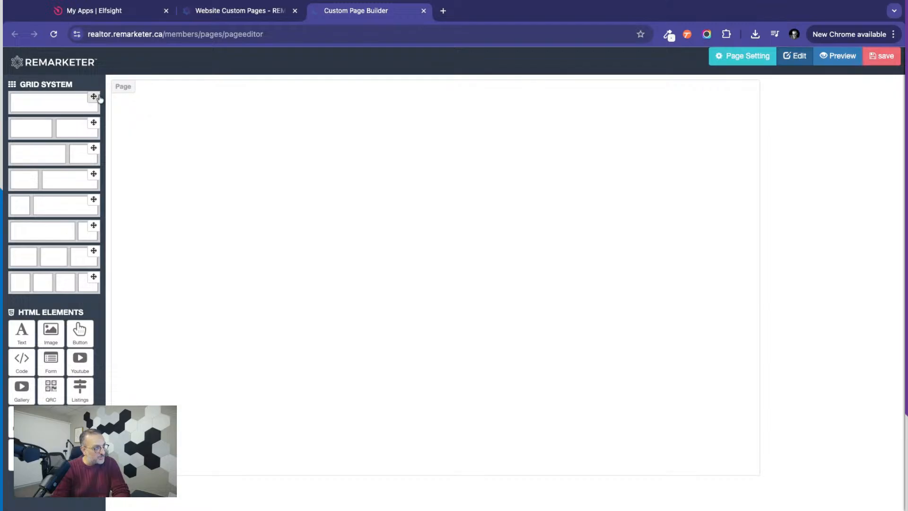
drag(94, 97, 302, 156)
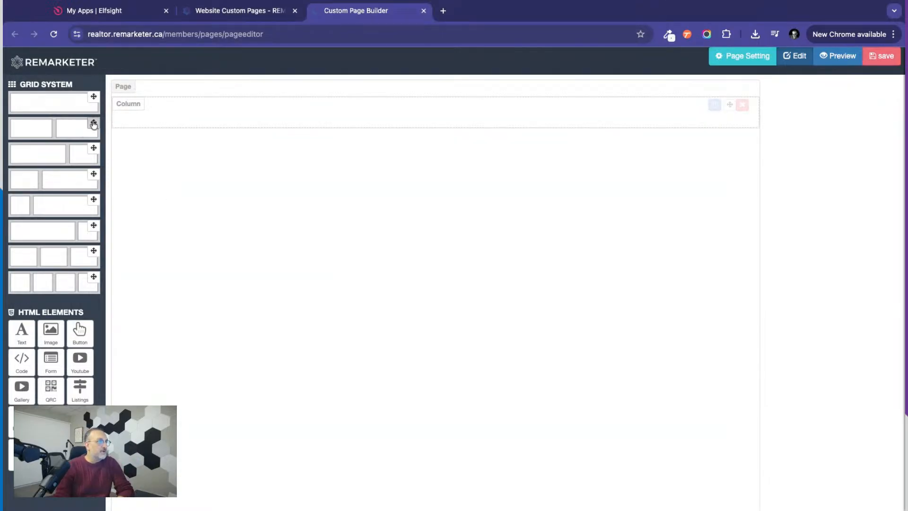
Add a row of two equal columns under the full-width row and replace it with a one-third/two-thirds row.
drag(94, 124, 291, 187)
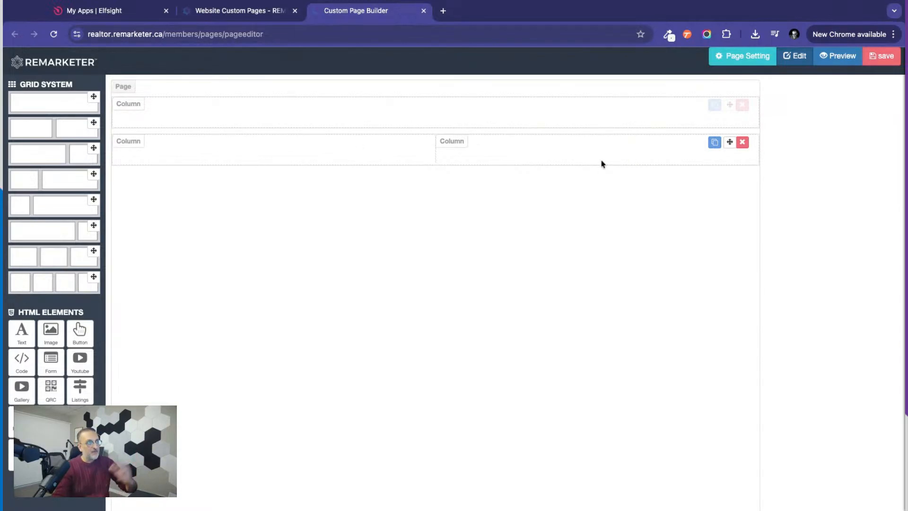
click(742, 142)
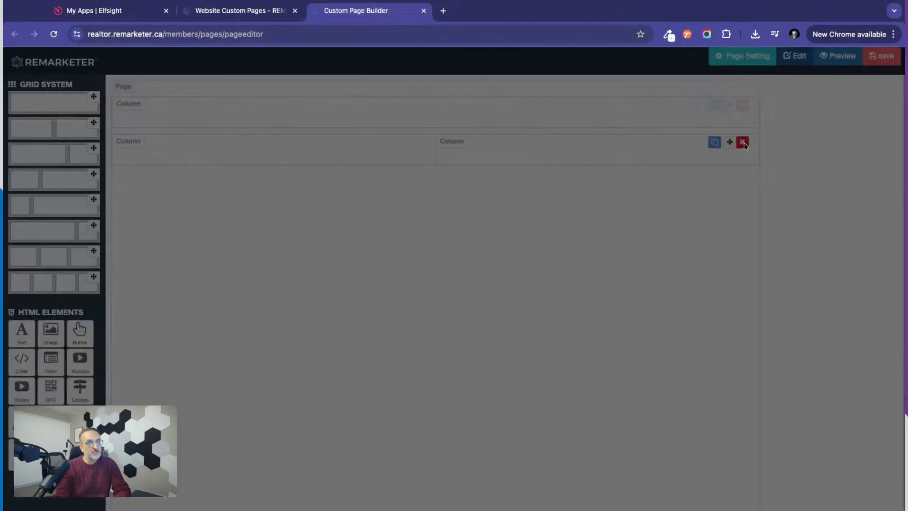
click(575, 122)
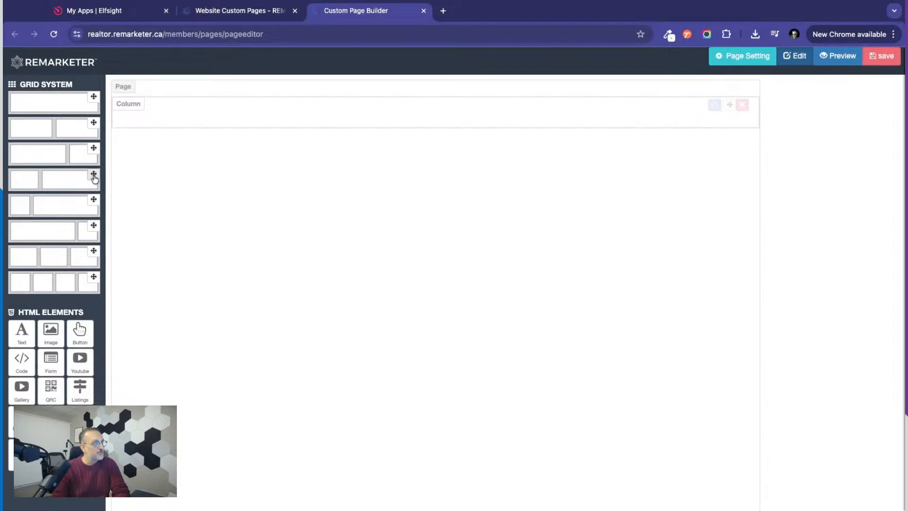
drag(93, 173, 268, 191)
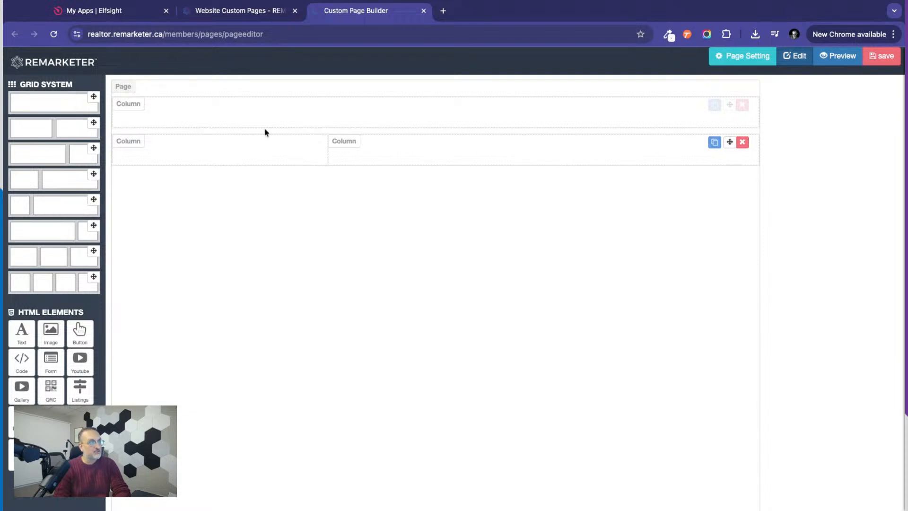
Try one-quarter/three-quarters, three-column and four-column rows beneath the existing rows, deleting each of them.
drag(94, 199, 252, 225)
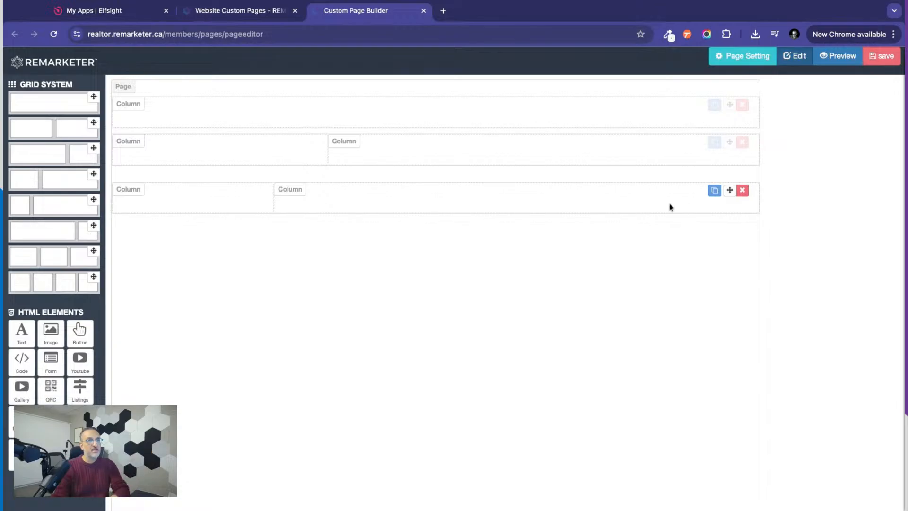
click(743, 191)
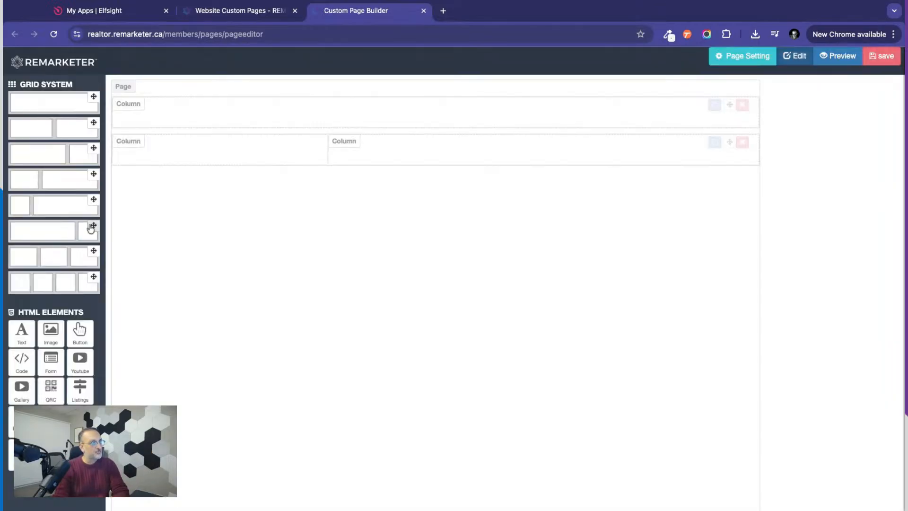
drag(94, 250, 276, 216)
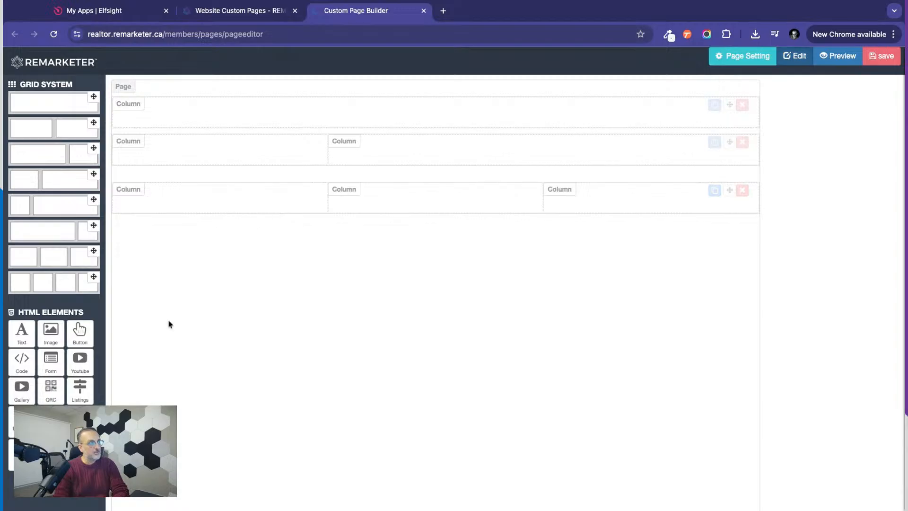
drag(94, 277, 463, 303)
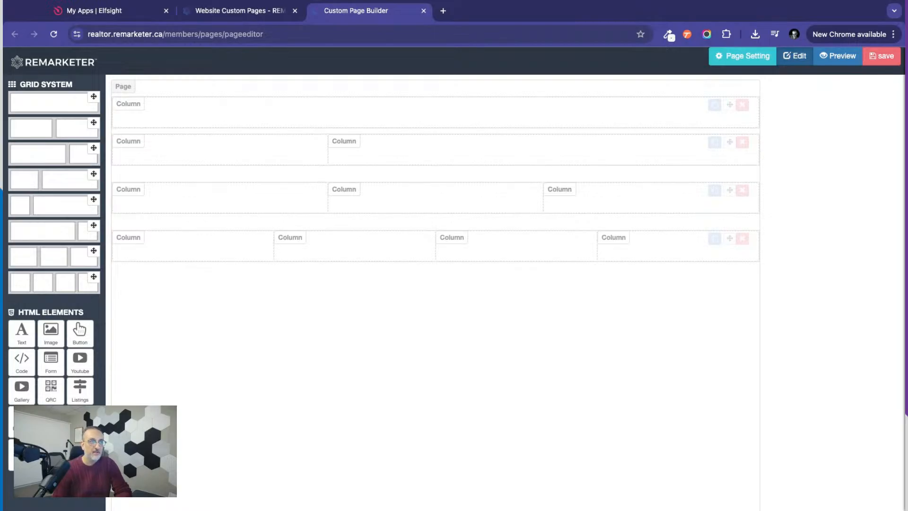
click(743, 238)
click(575, 100)
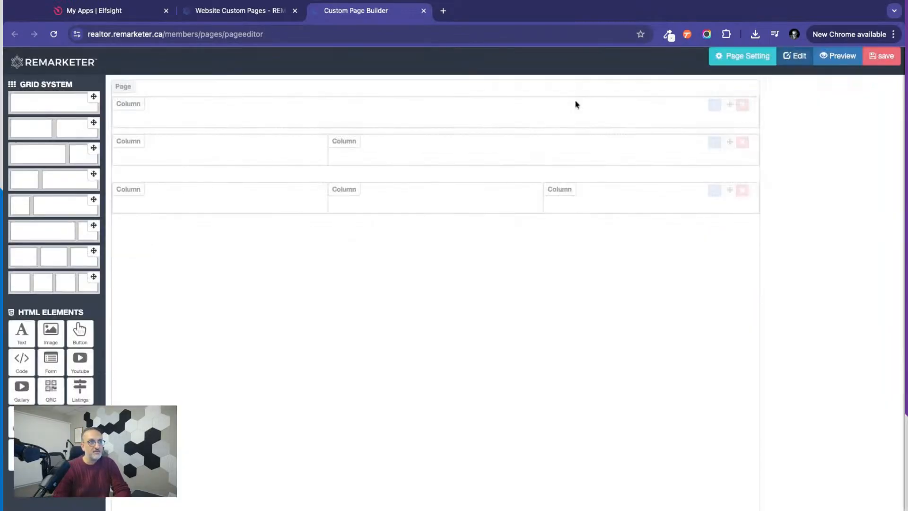
click(743, 190)
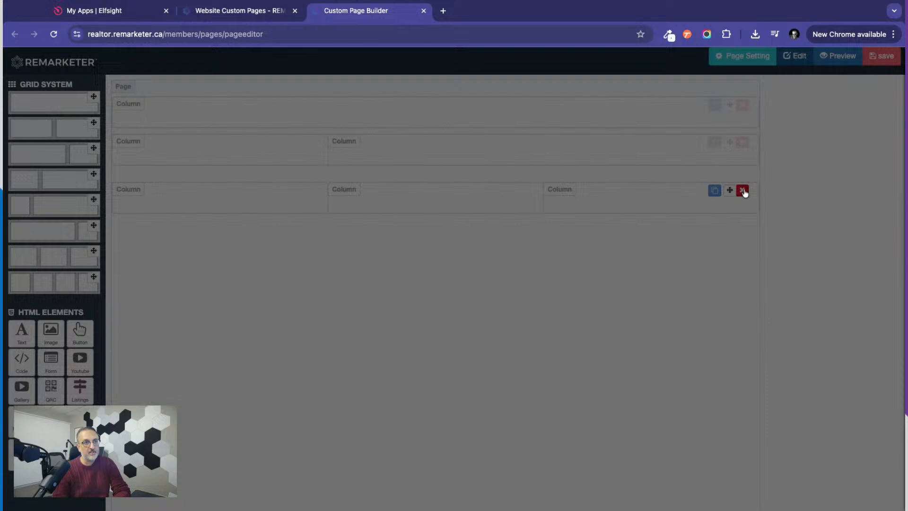
click(575, 109)
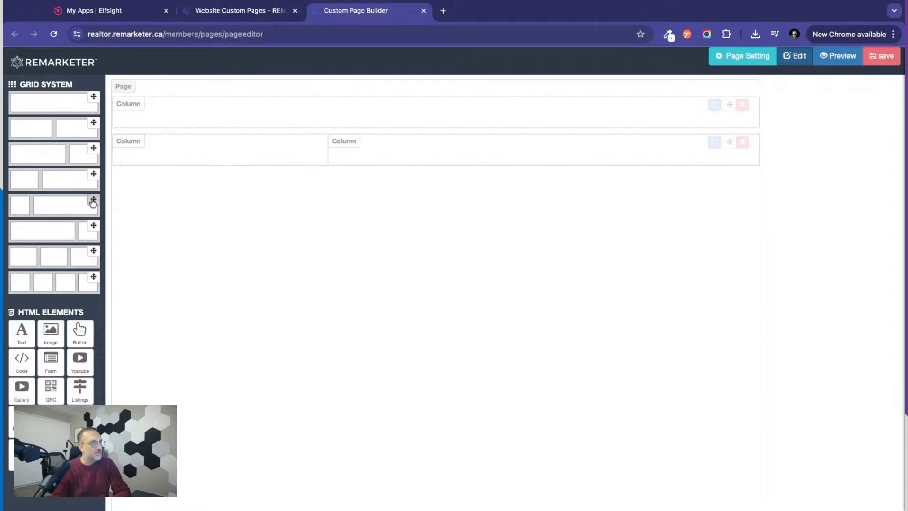
Try nesting a one-quarter/three-quarters row inside the full-width column, and delete the nested row.
drag(92, 202, 318, 114)
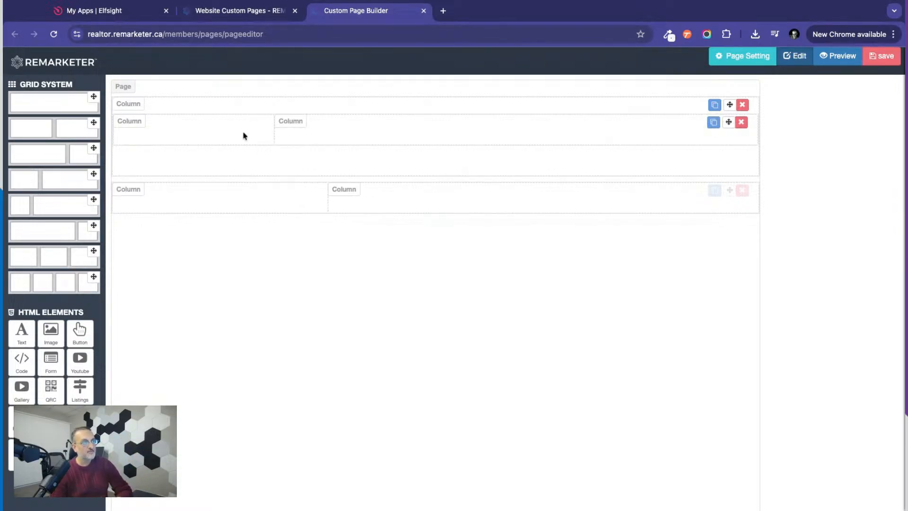
click(741, 122)
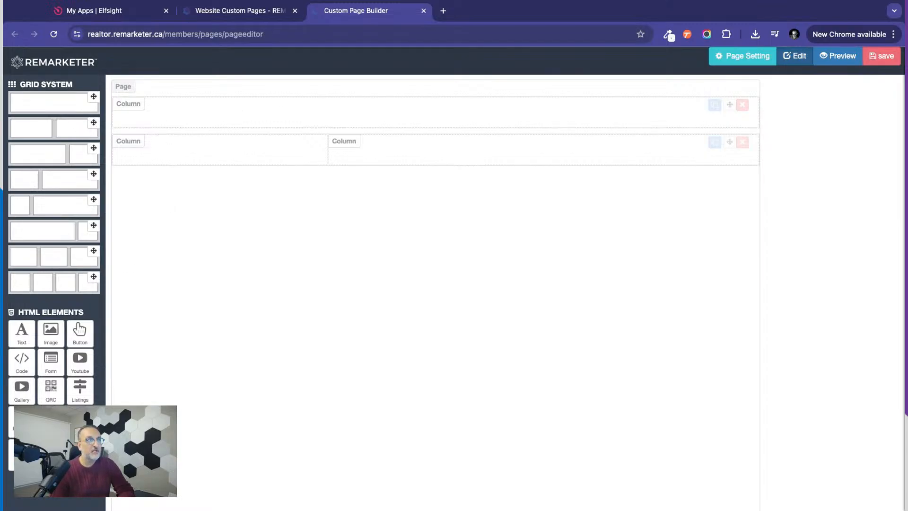
click(340, 402)
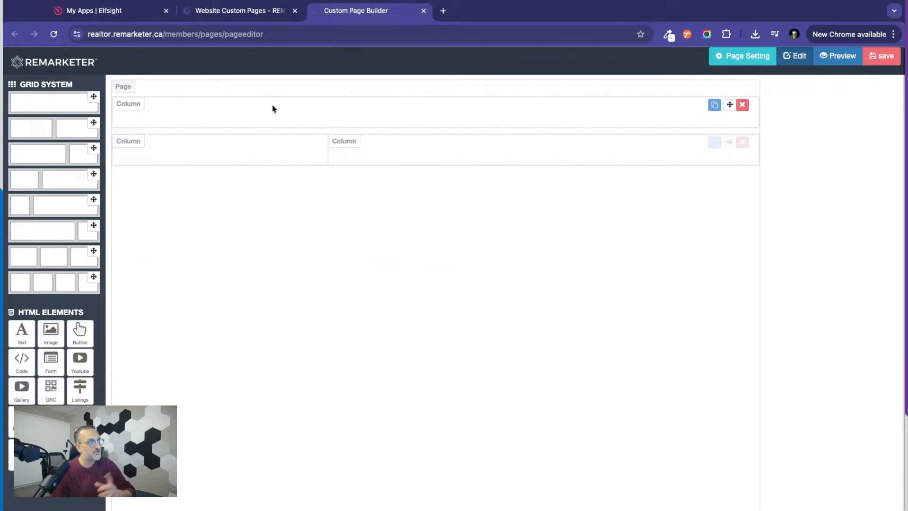
Add an image element to the full-width column and open the media library from its settings.
drag(52, 334, 388, 123)
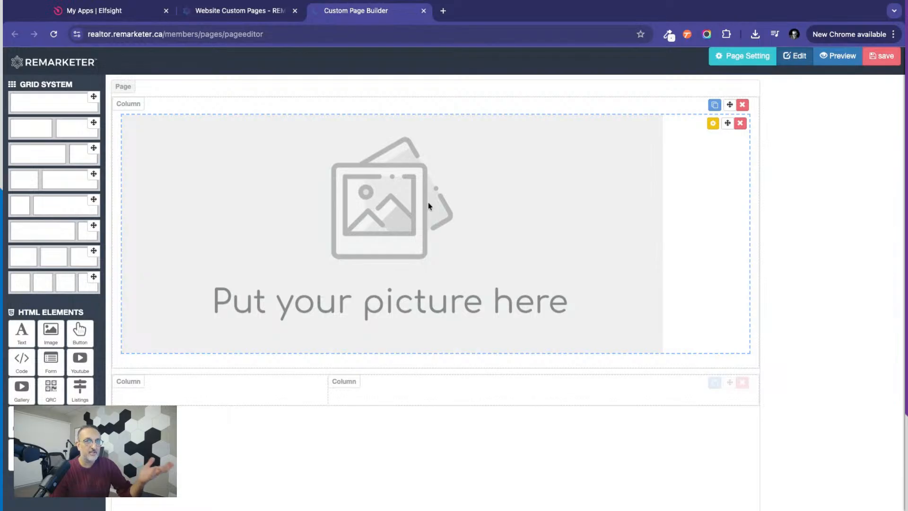
click(713, 124)
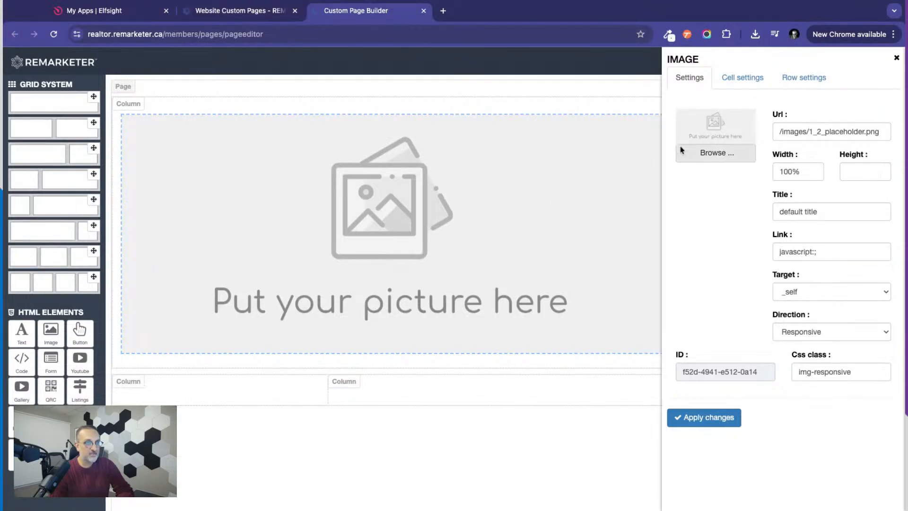
click(717, 153)
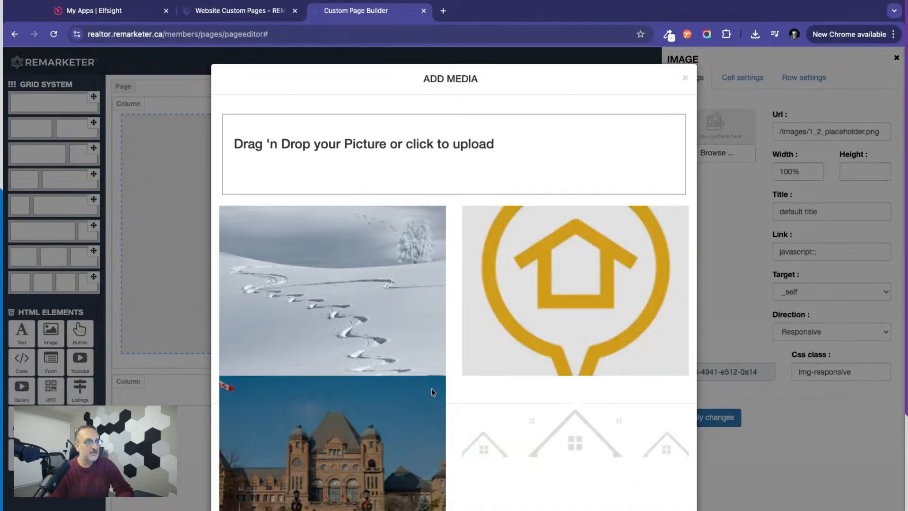
Choose the autumn park bench picture from the media library and apply it to the image element.
scroll(431, 392, down, 5)
scroll(432, 392, down, 15)
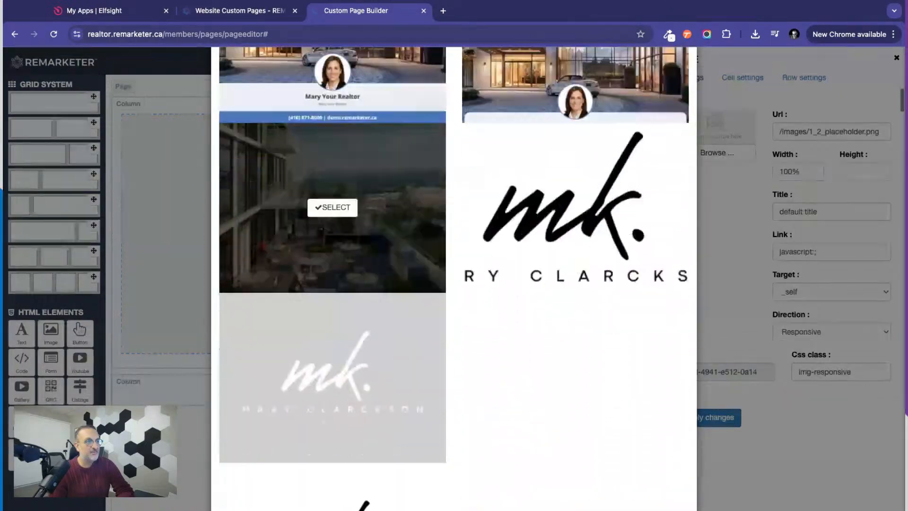
scroll(431, 392, down, 15)
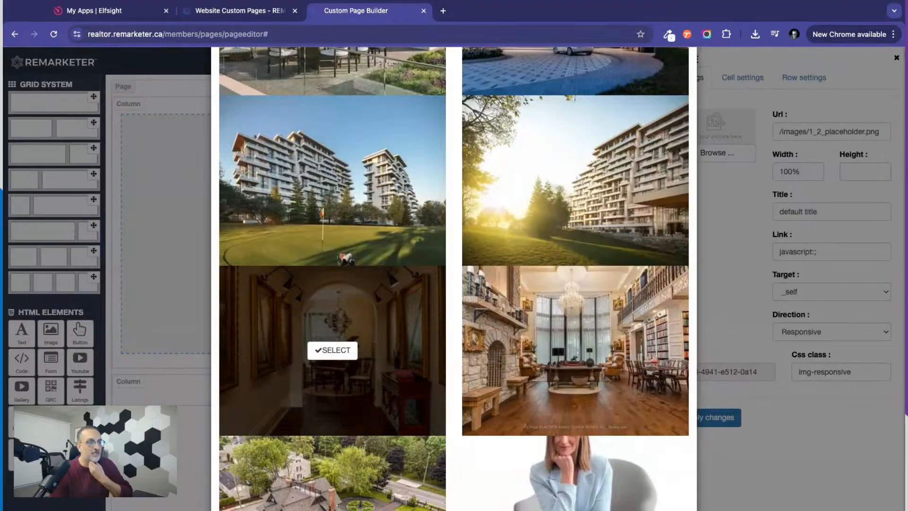
scroll(431, 392, down, 1)
scroll(332, 330, down, 3)
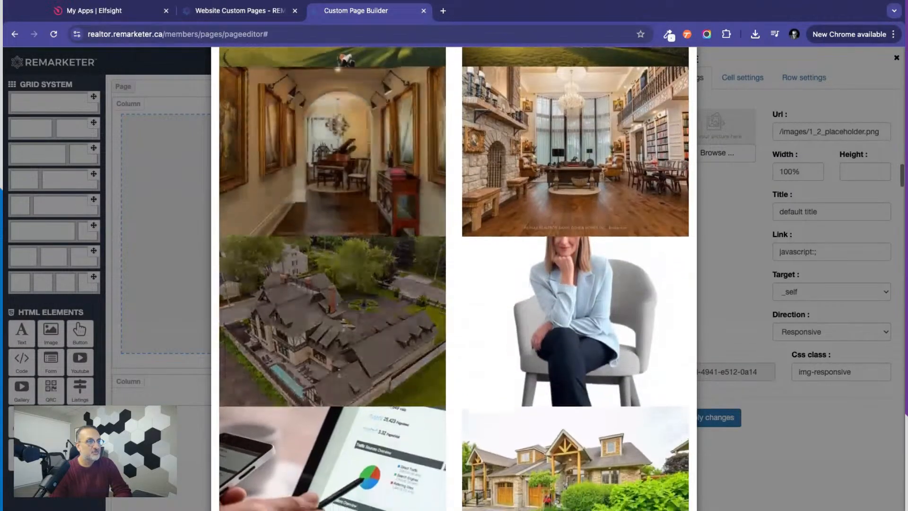
scroll(333, 331, down, 3)
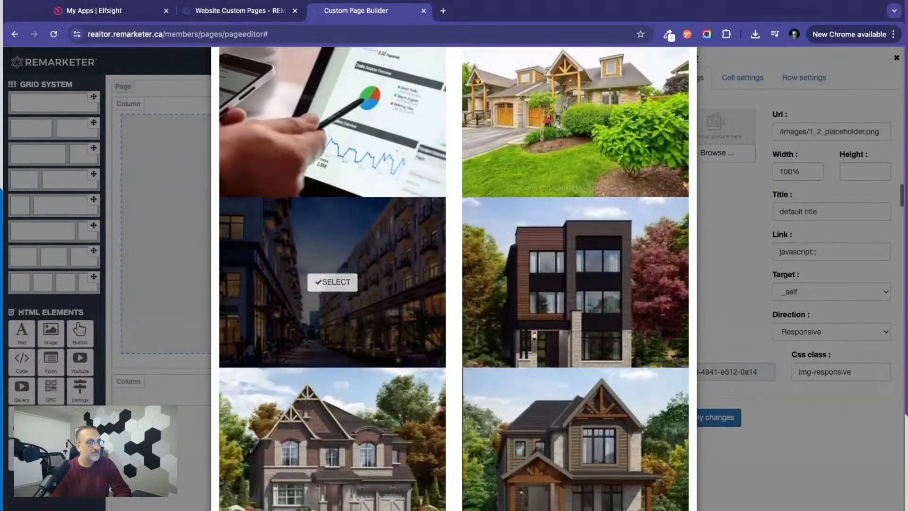
scroll(333, 426, down, 20)
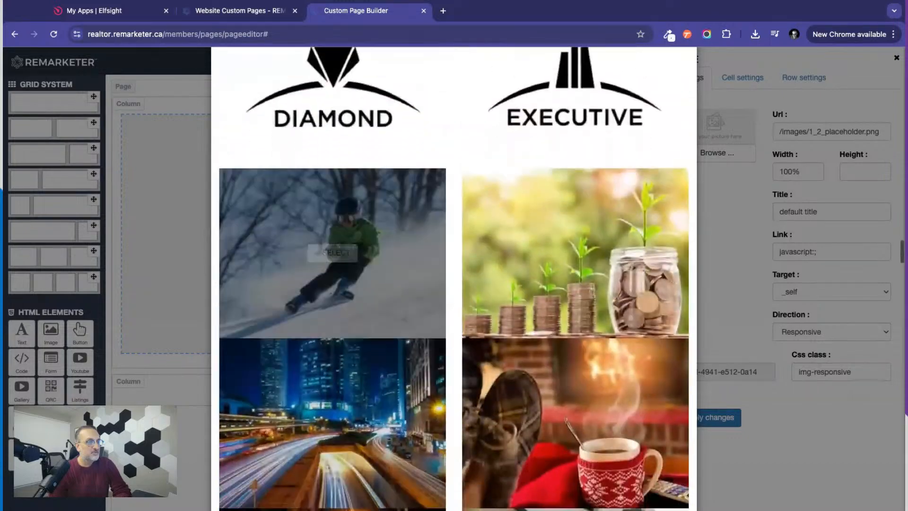
scroll(332, 401, down, 10)
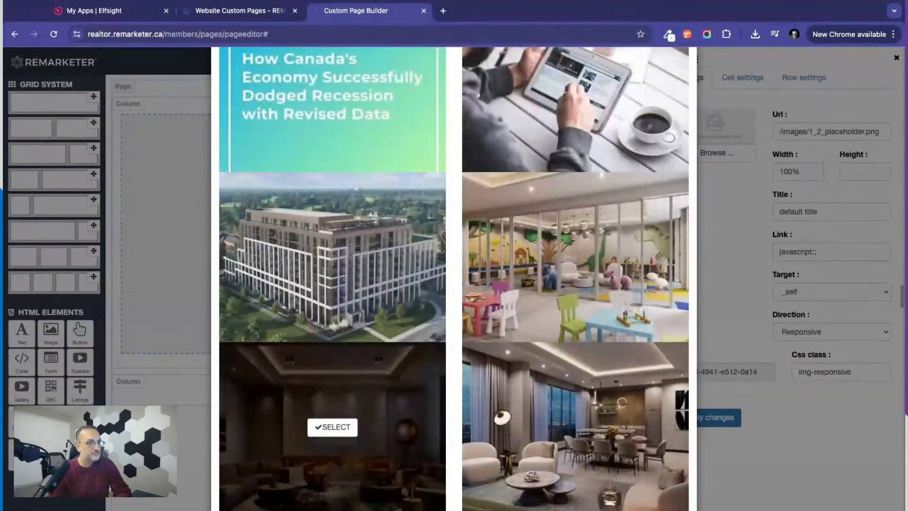
scroll(333, 284, down, 12)
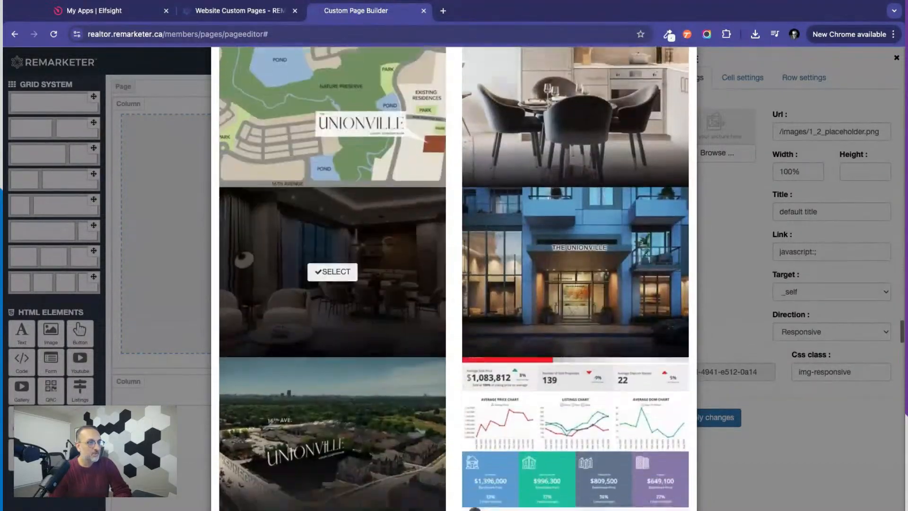
scroll(332, 283, down, 11)
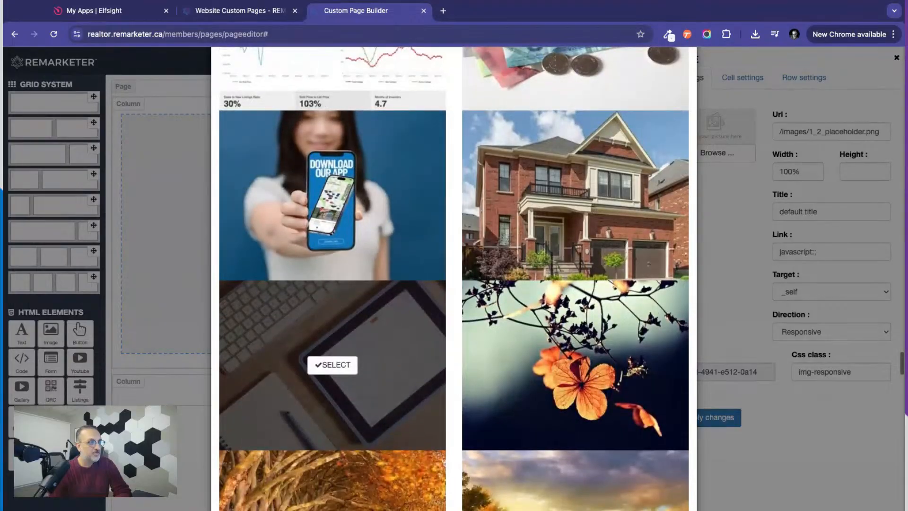
scroll(332, 283, down, 7)
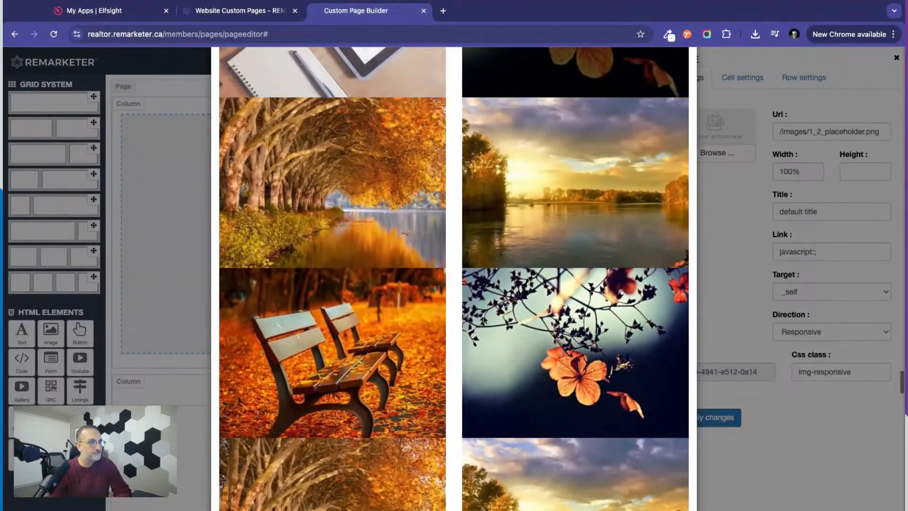
scroll(456, 365, down, 7)
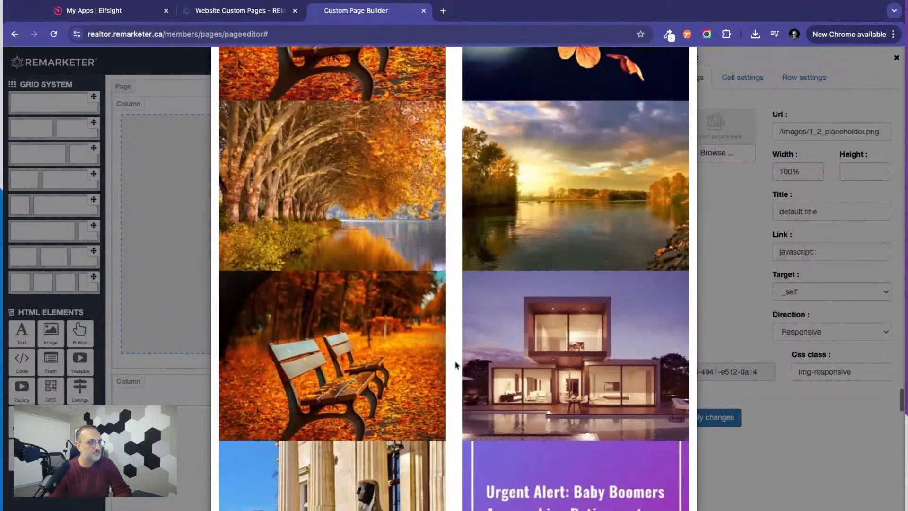
scroll(455, 364, down, 8)
scroll(455, 364, up, 13)
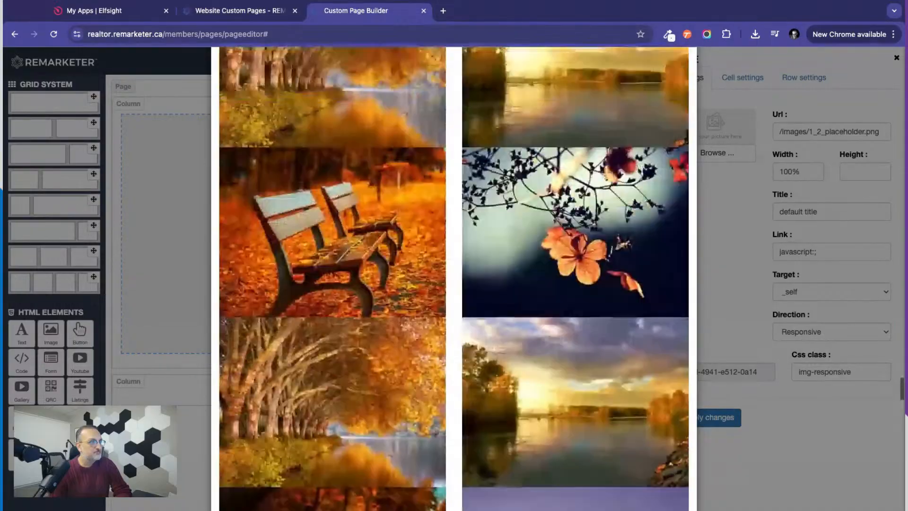
scroll(411, 339, up, 2)
click(411, 339)
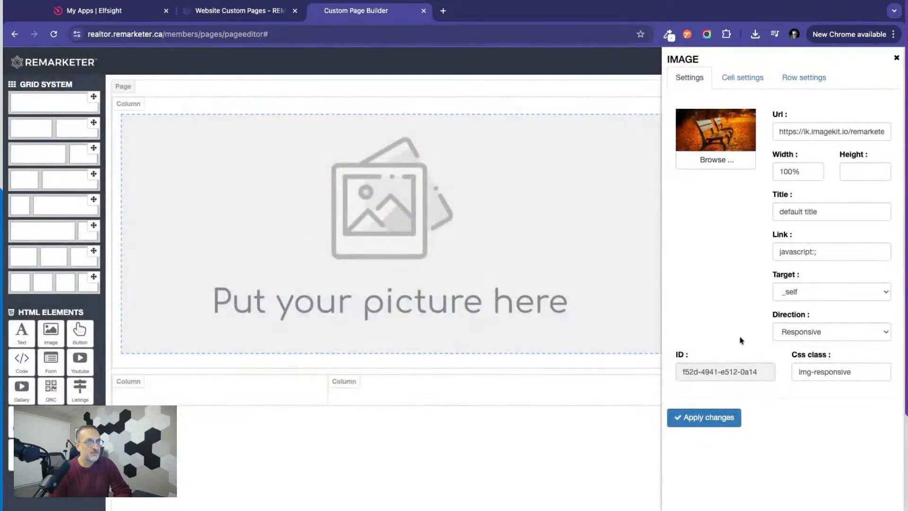
click(708, 418)
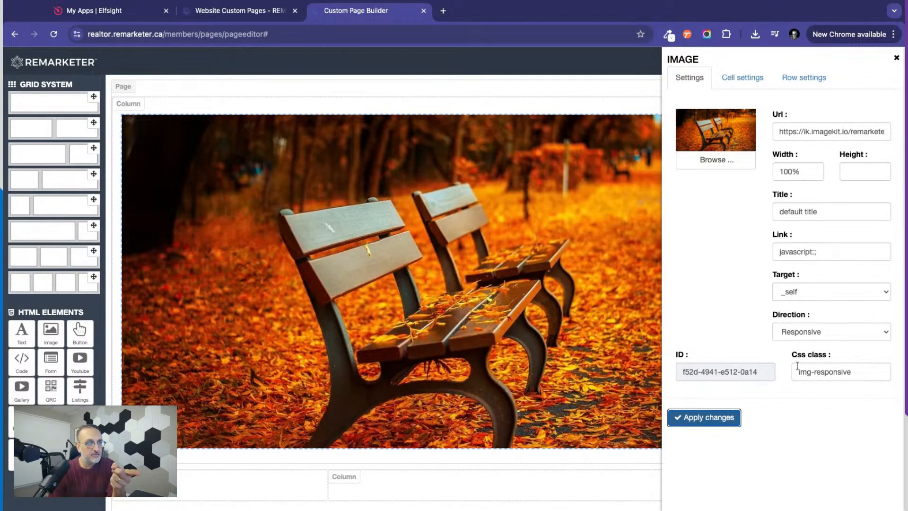
Examine the image's width, title, link, target and direction settings, and reapply them without changes.
triple_click(809, 169)
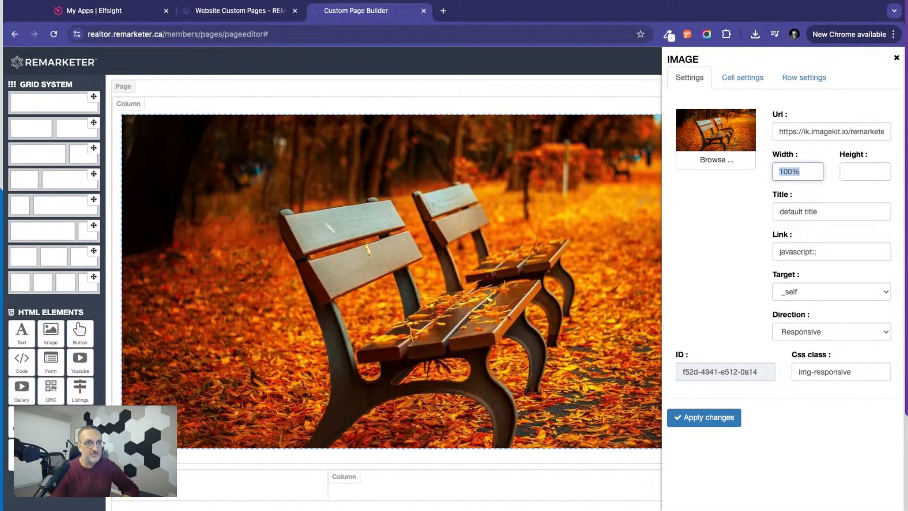
click(776, 212)
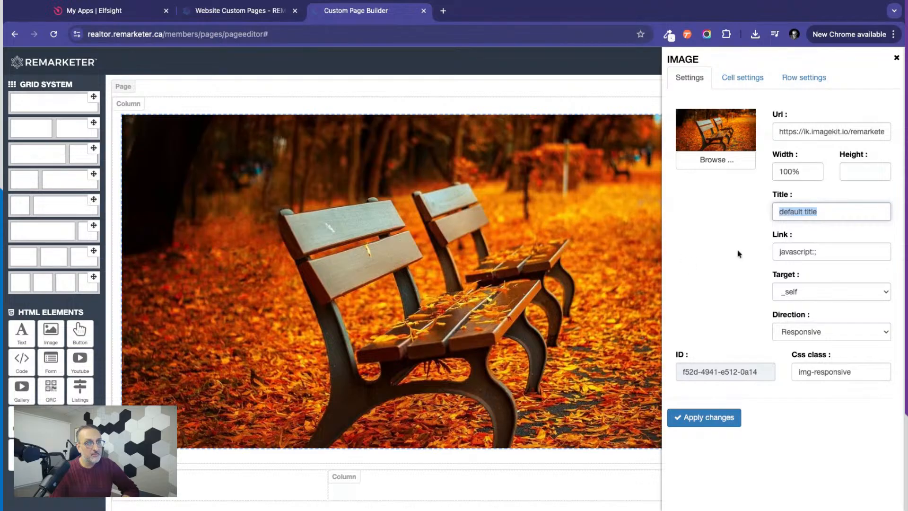
triple_click(781, 251)
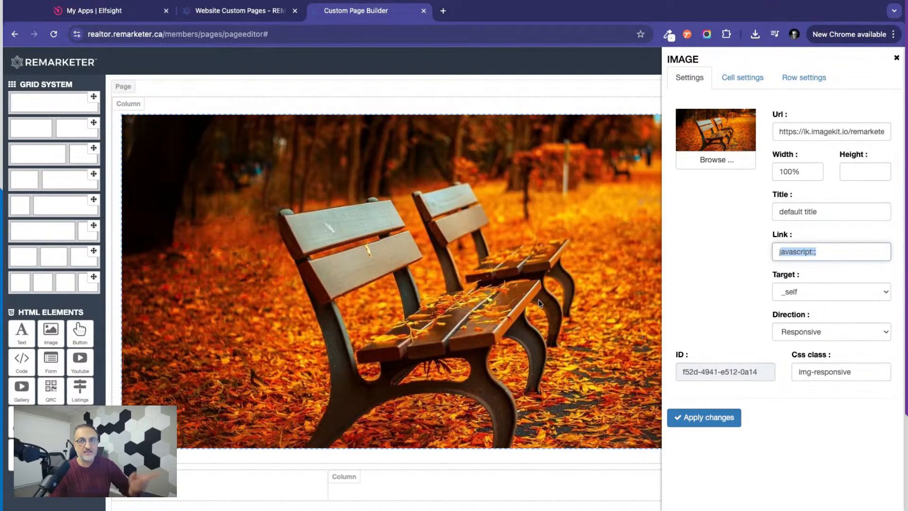
click(818, 273)
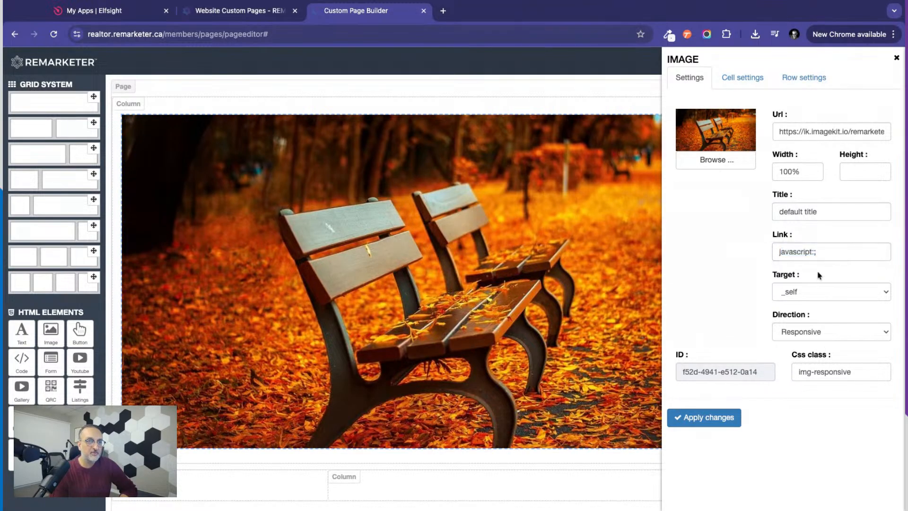
click(808, 297)
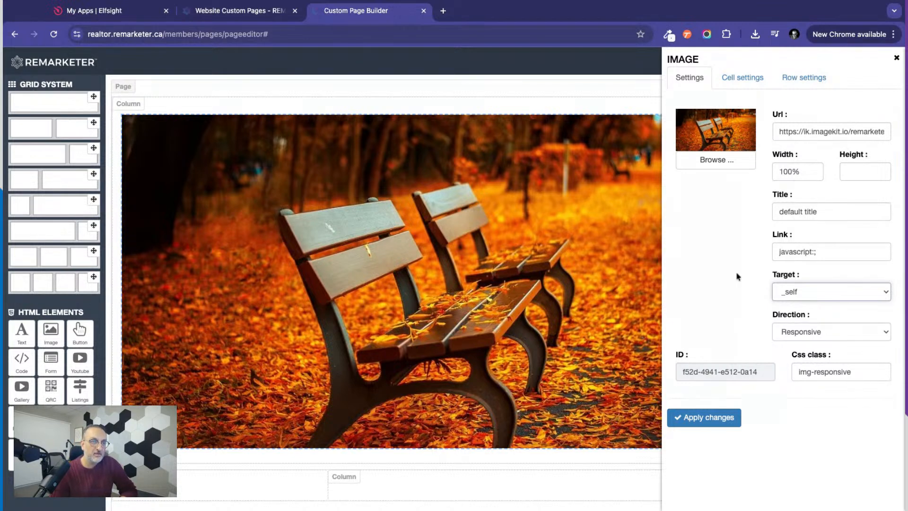
click(789, 335)
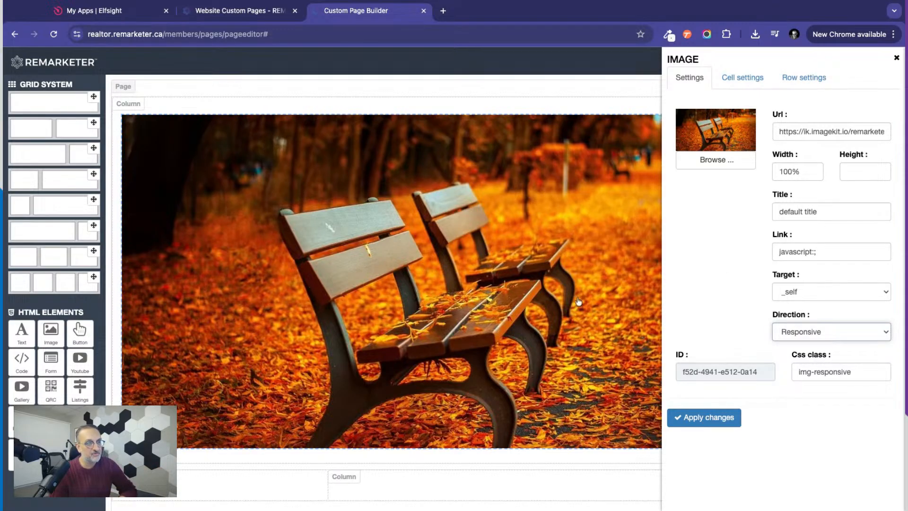
click(703, 420)
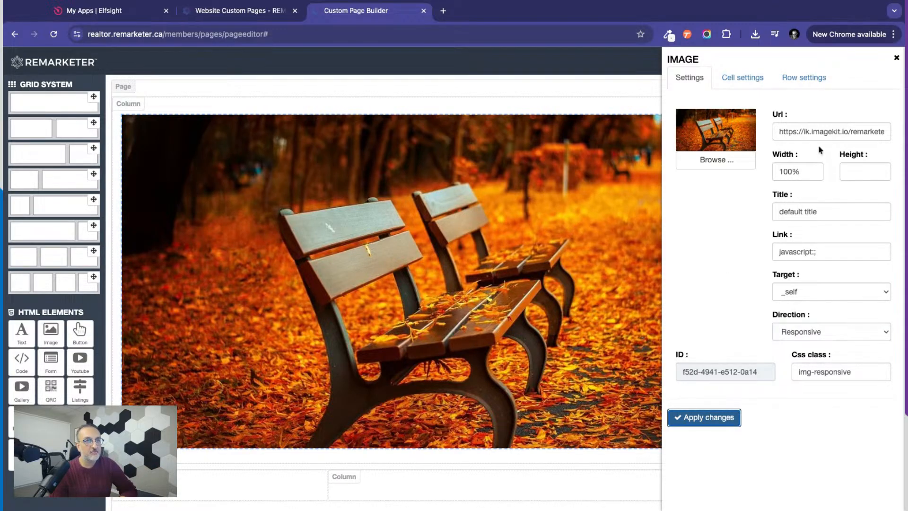
Close the image settings and delete the bench image from the full-width column.
click(895, 55)
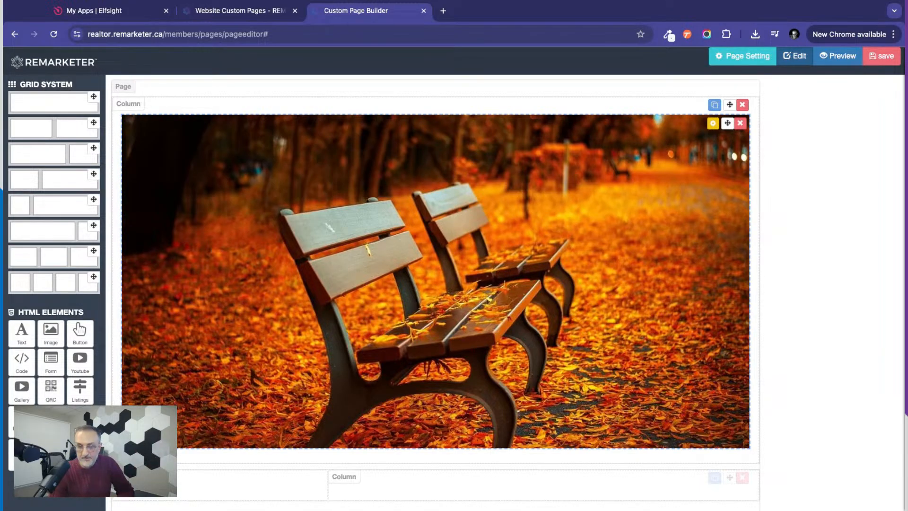
click(740, 124)
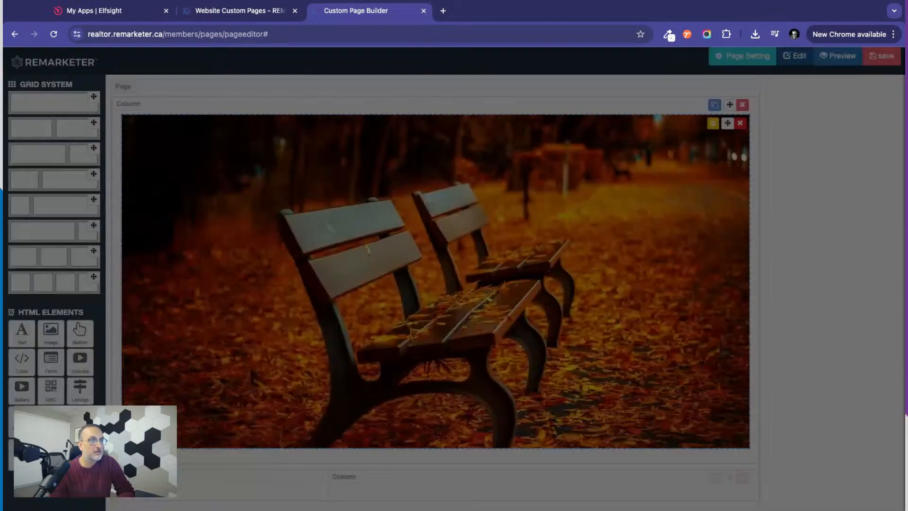
click(535, 126)
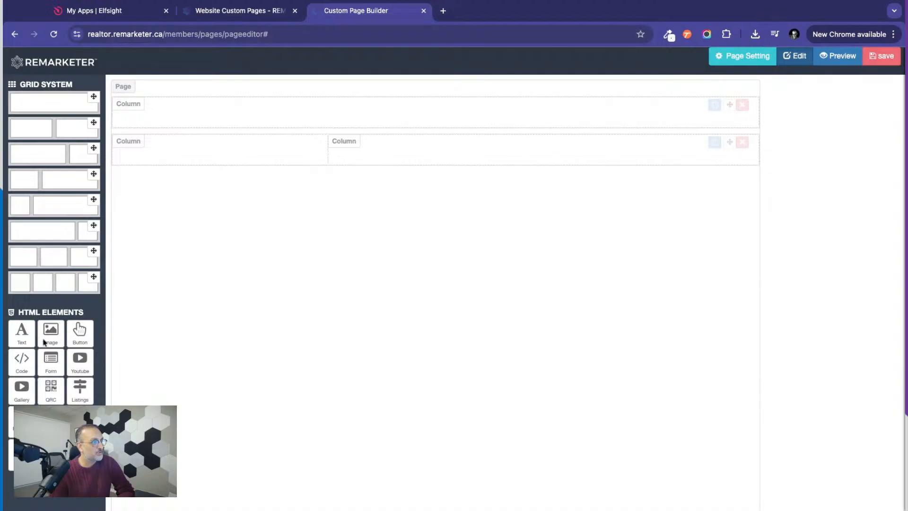
Add a text element to the full-width column and replace its placeholder text with "Our Unique Marketing Platform".
drag(22, 336, 285, 128)
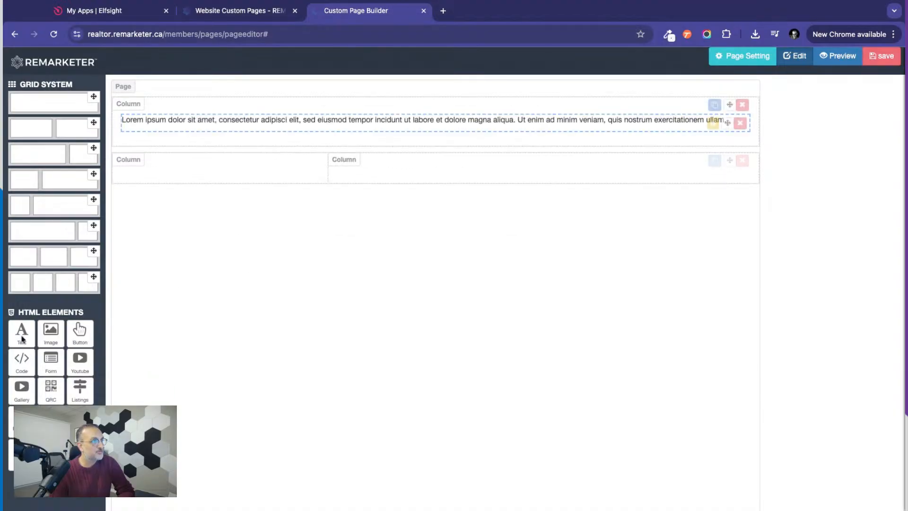
click(713, 124)
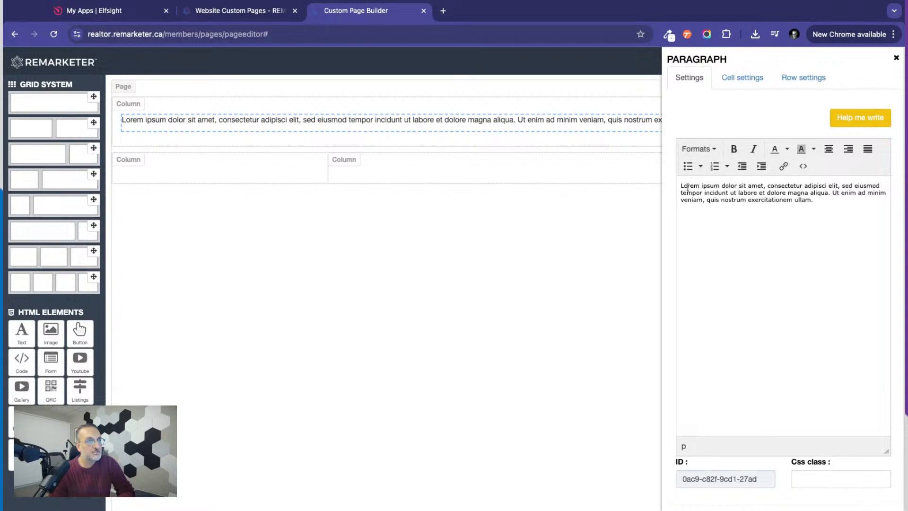
drag(680, 186, 813, 200)
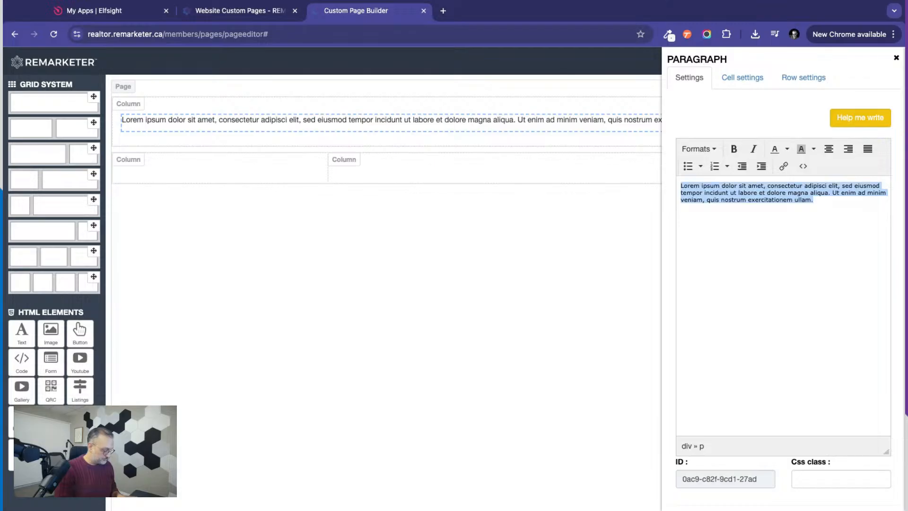
text(Our Unique Marketi)
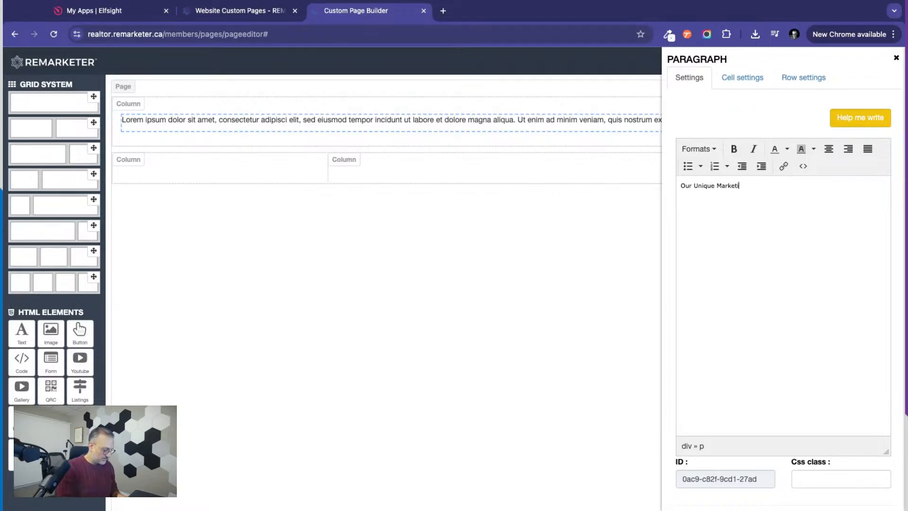
text(ng Platform)
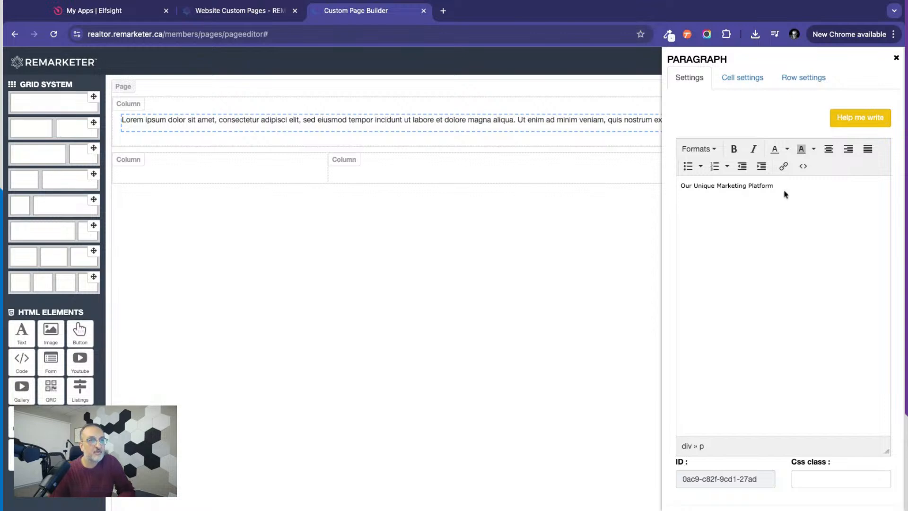
Center the "Our Unique Marketing Platform" text and format it as Heading 2.
key(shift+Left)
key(shift+Left)
key(shift+Left)
key(shift+Left)
key(shift+Left)
key(shift+Left)
key(shift+Left)
key(shift+Left)
key(shift+Left)
key(shift+Left)
key(shift+Left)
key(shift+Left)
key(shift+Left)
key(shift+Left)
key(shift+Left)
key(shift+Left)
key(shift+Left)
key(shift+Left)
key(shift+Left)
key(shift+Left)
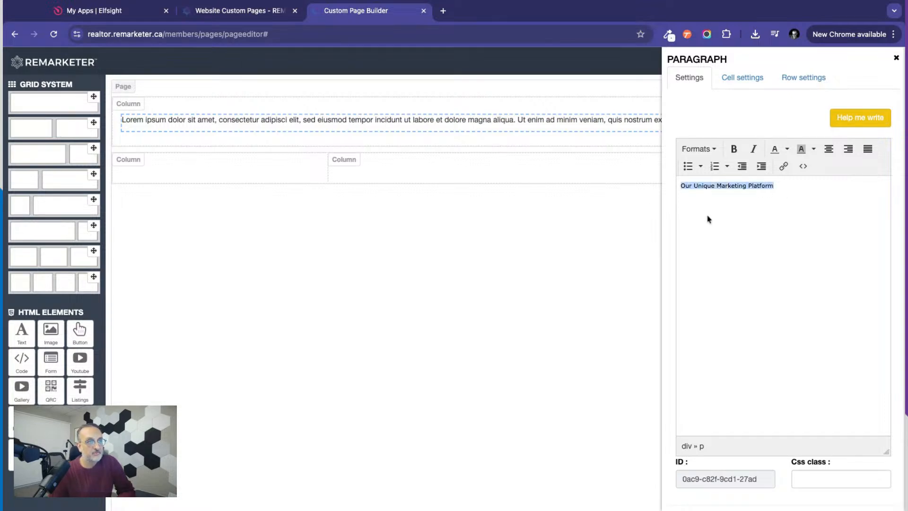
click(828, 150)
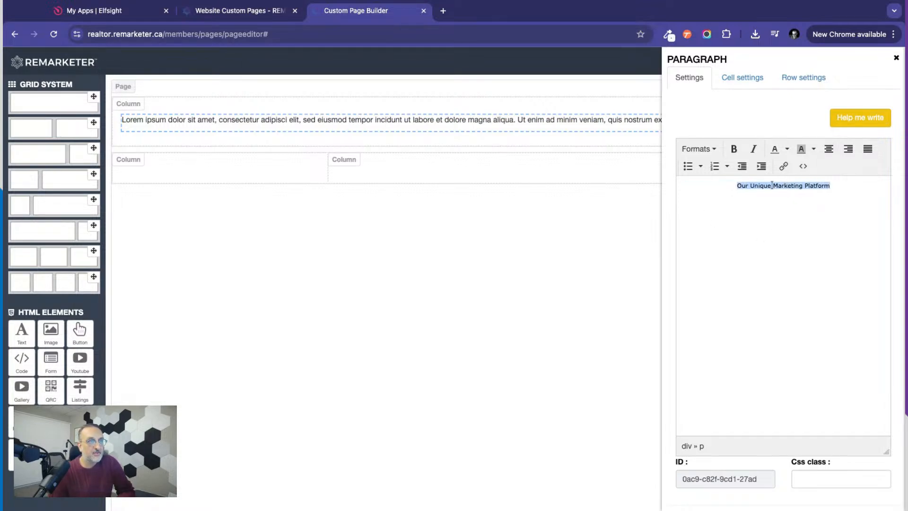
click(709, 151)
mouse_move(711, 166)
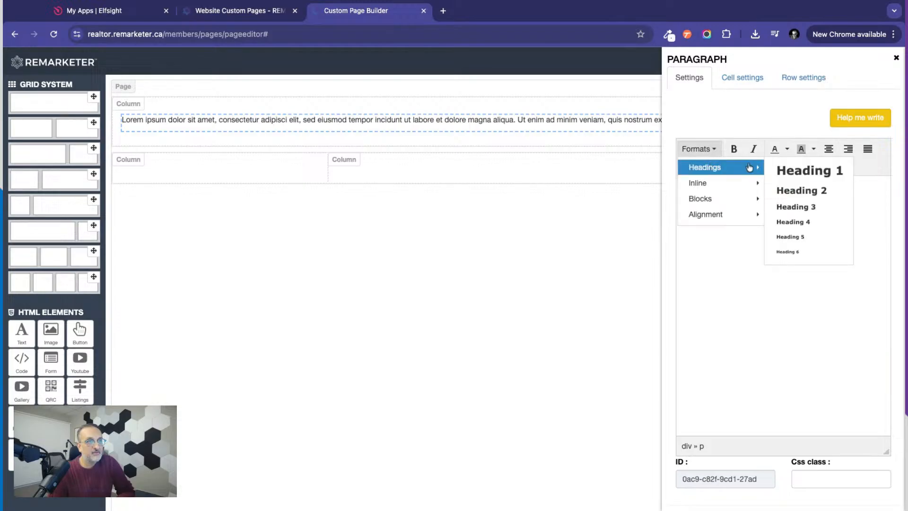
click(799, 188)
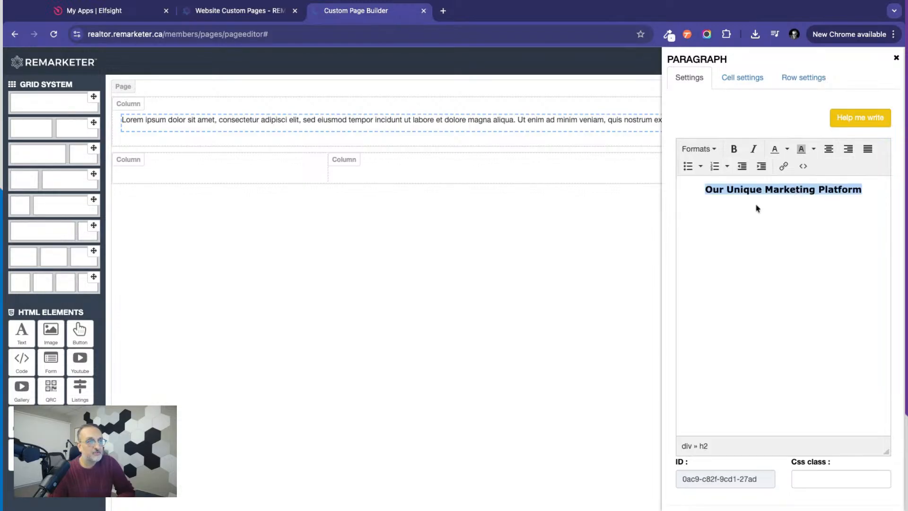
Apply the centered Heading 2 formatting to the "Our Unique Marketing Platform" text on the page.
scroll(821, 320, down, 1)
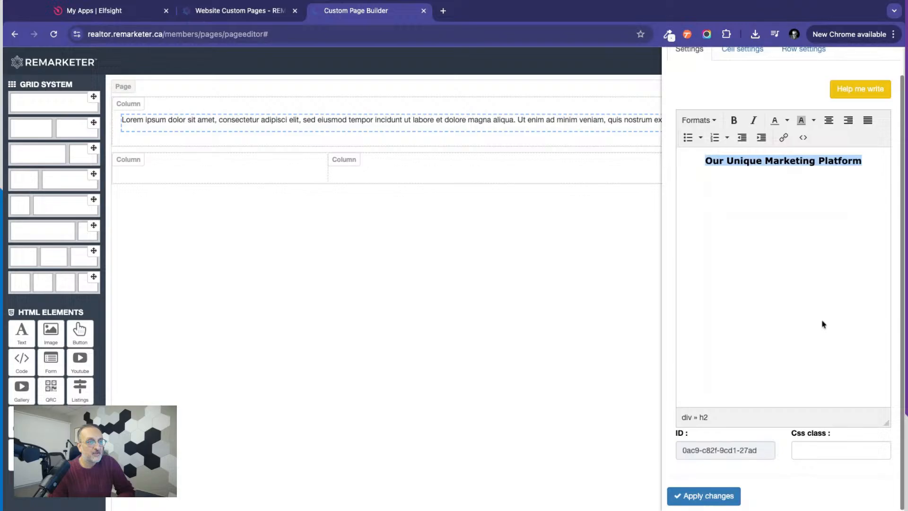
click(703, 496)
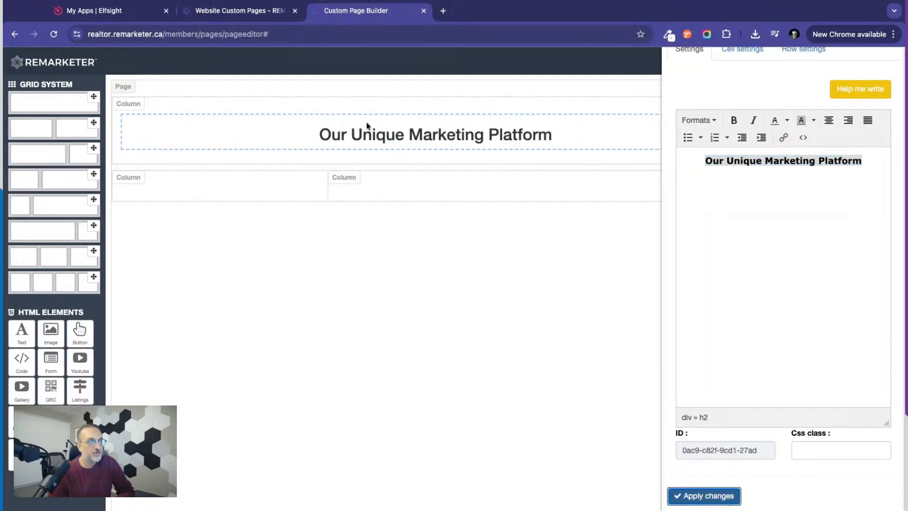
scroll(771, 100, up, 1)
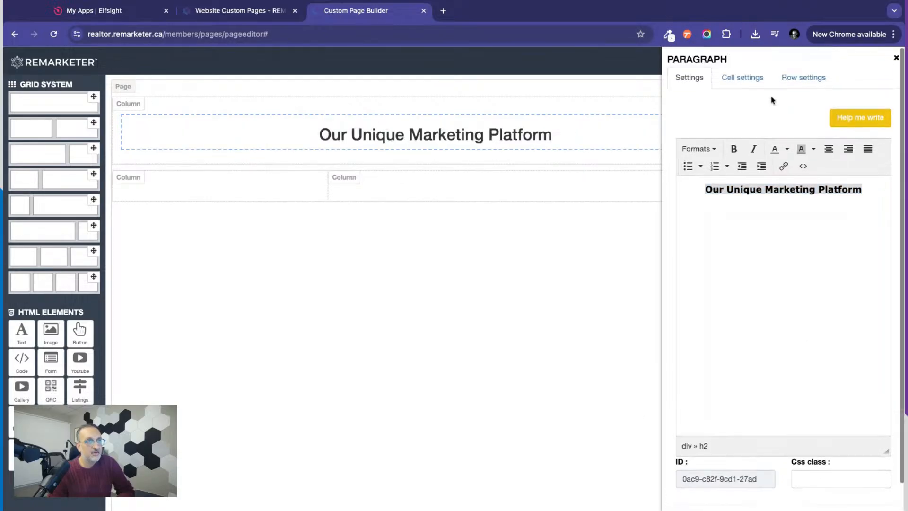
Set the snowy landscape picture as the background image of the heading's row and close the settings.
click(742, 83)
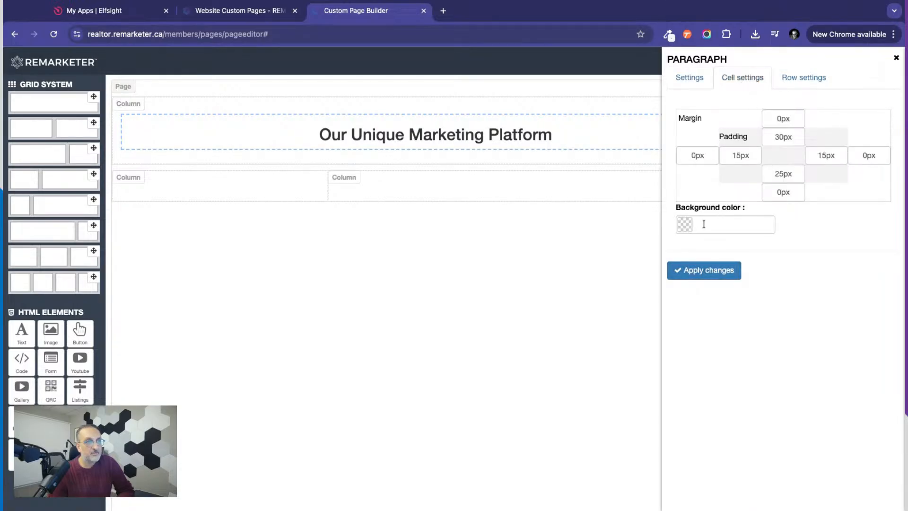
click(808, 78)
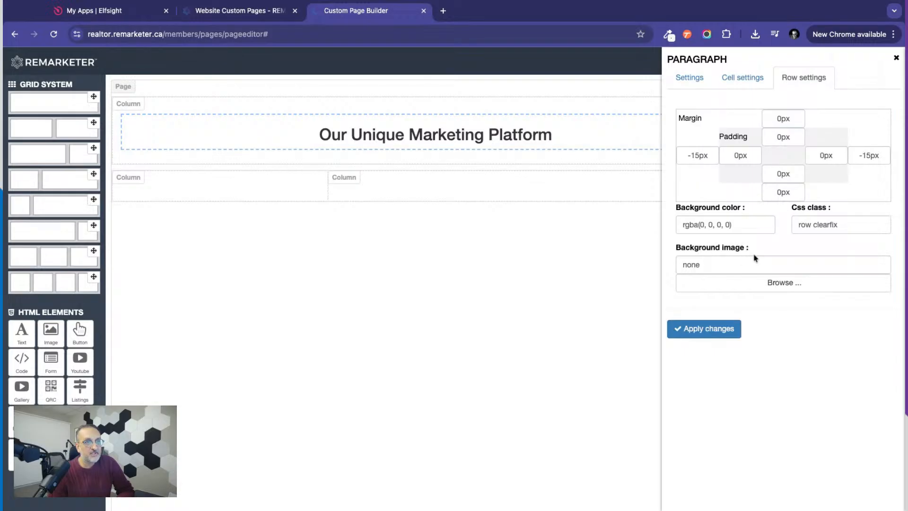
click(779, 283)
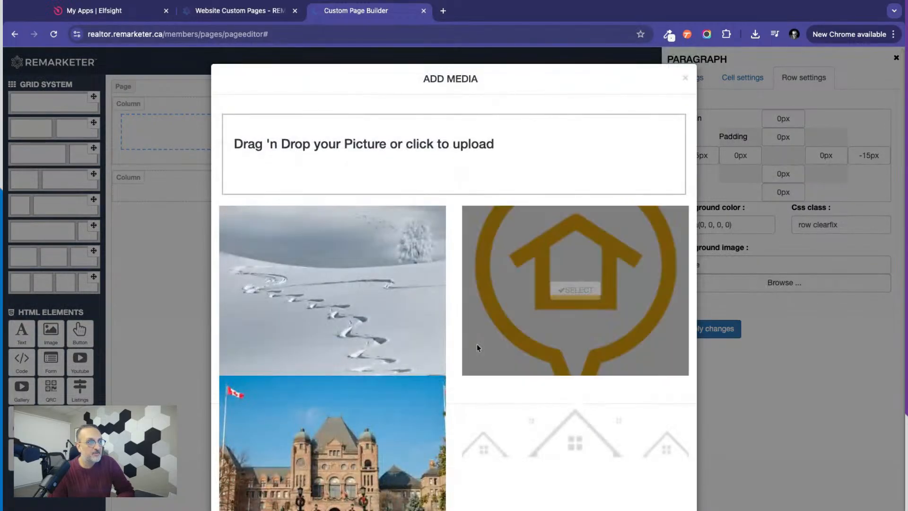
click(330, 290)
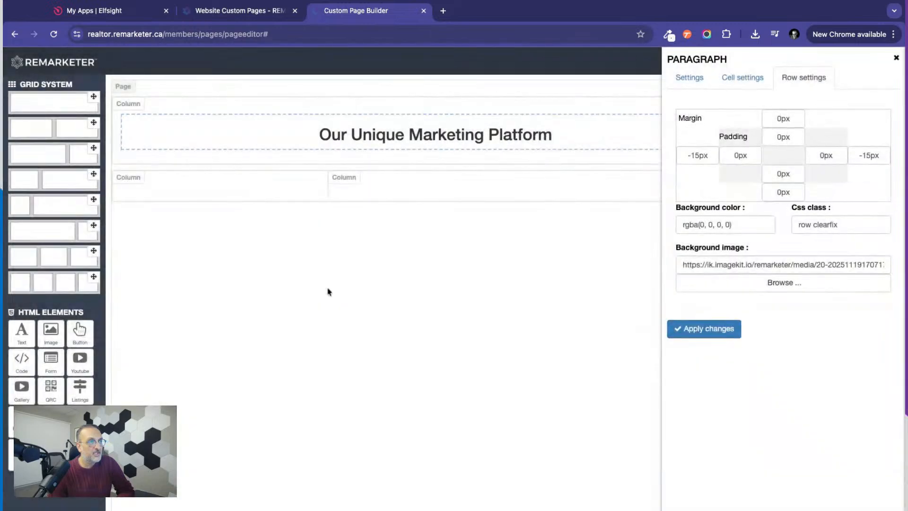
click(713, 333)
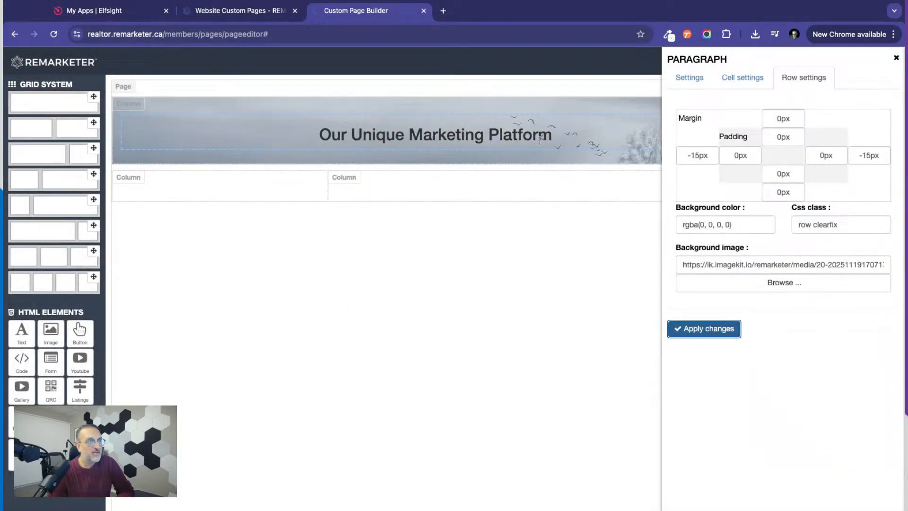
click(896, 58)
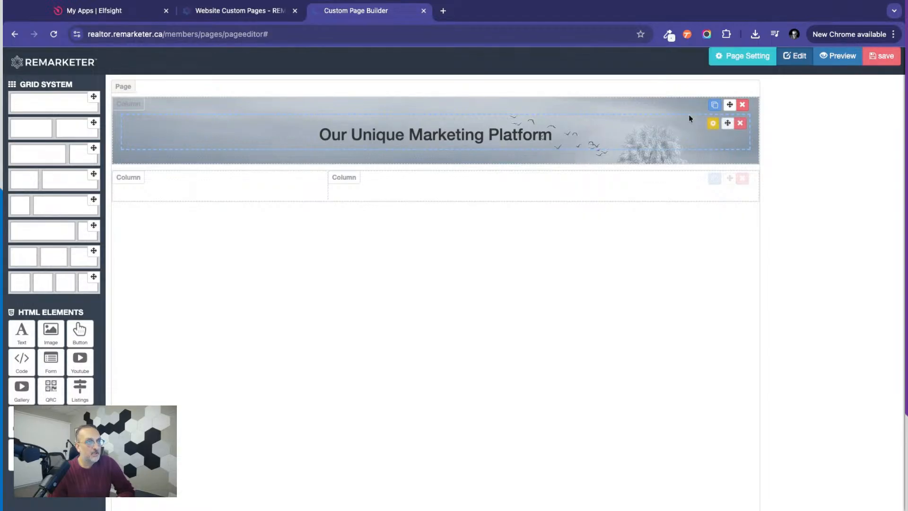
Set the heading row's background image to the red maple leaves picture and apply the change.
click(714, 125)
click(779, 286)
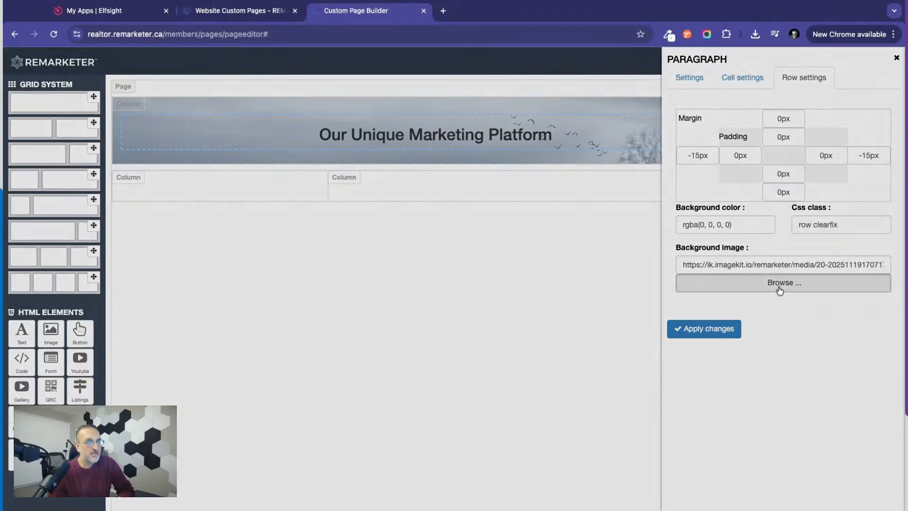
scroll(361, 392, down, 7)
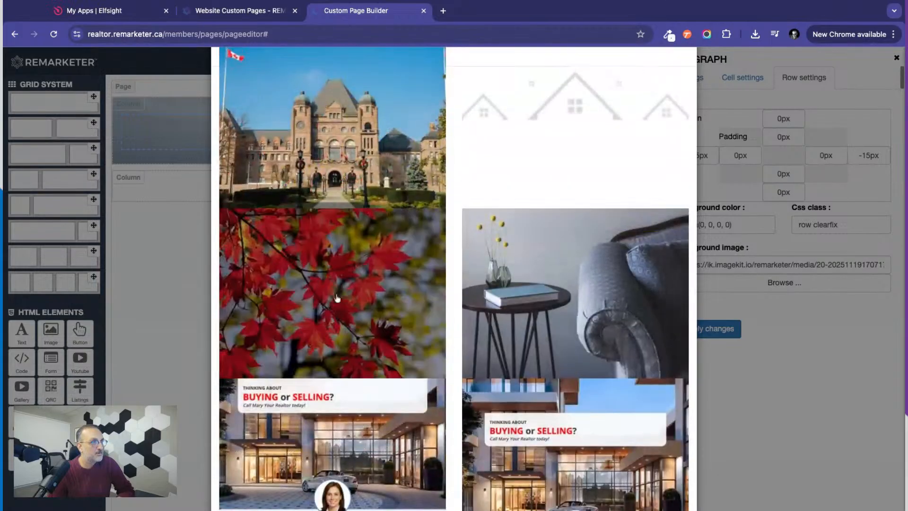
click(335, 296)
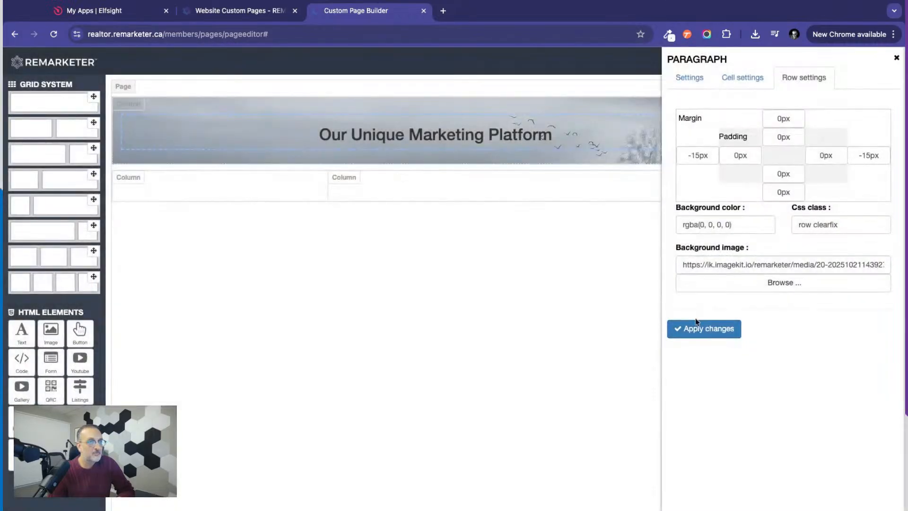
click(696, 332)
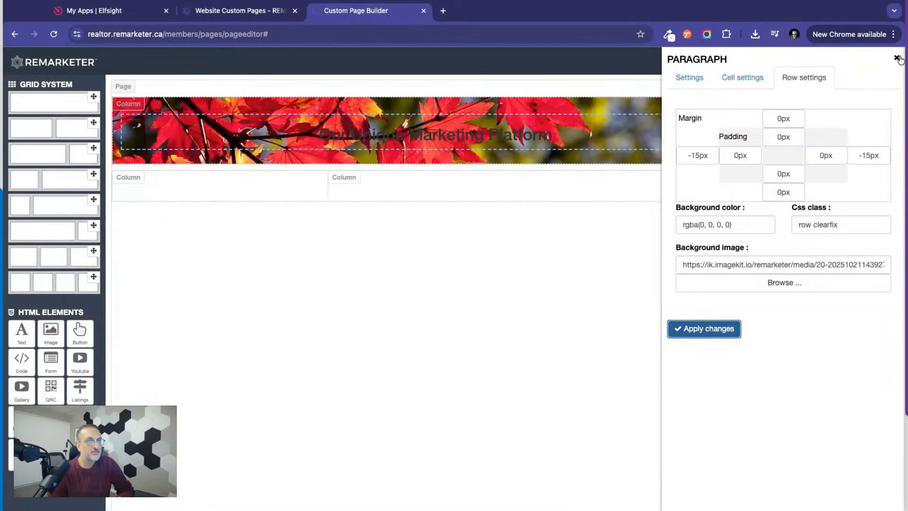
Color the "Our Unique Marketing Platform" heading text white, apply the change and close its settings.
click(692, 83)
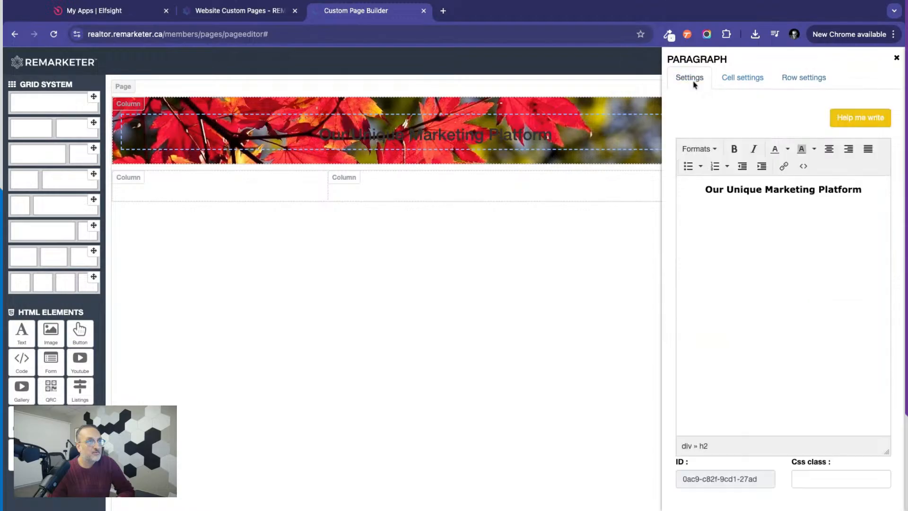
drag(705, 189, 862, 190)
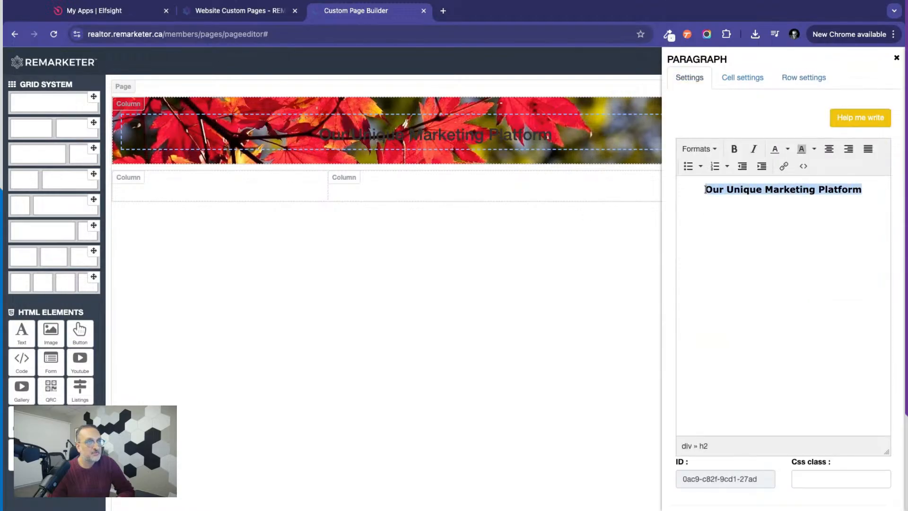
click(787, 150)
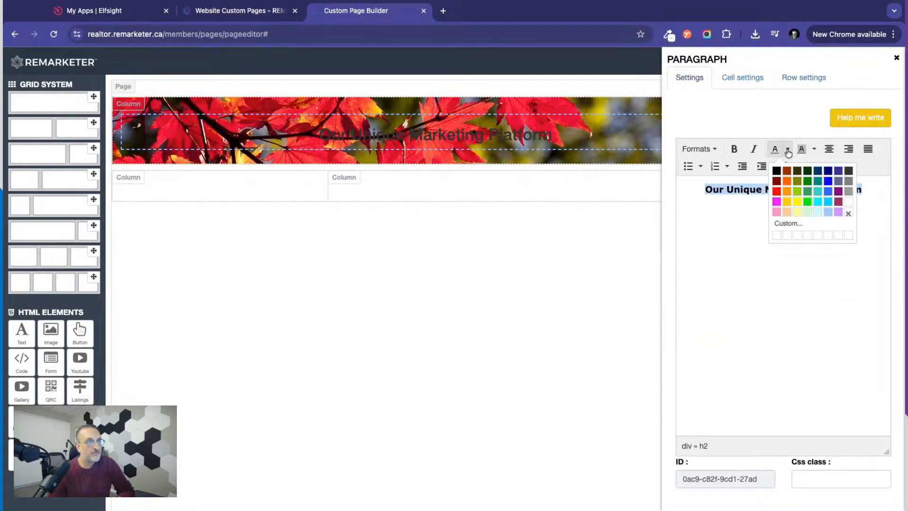
click(849, 201)
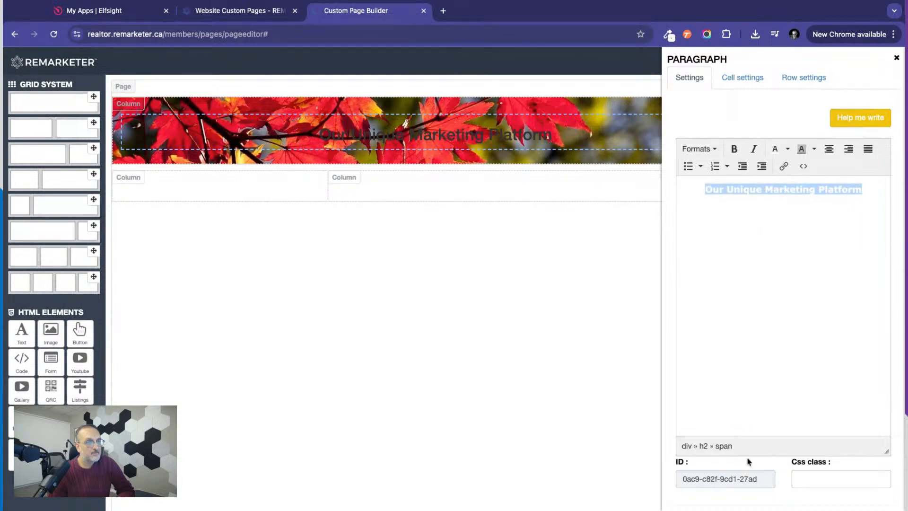
scroll(748, 463, down, 1)
click(708, 496)
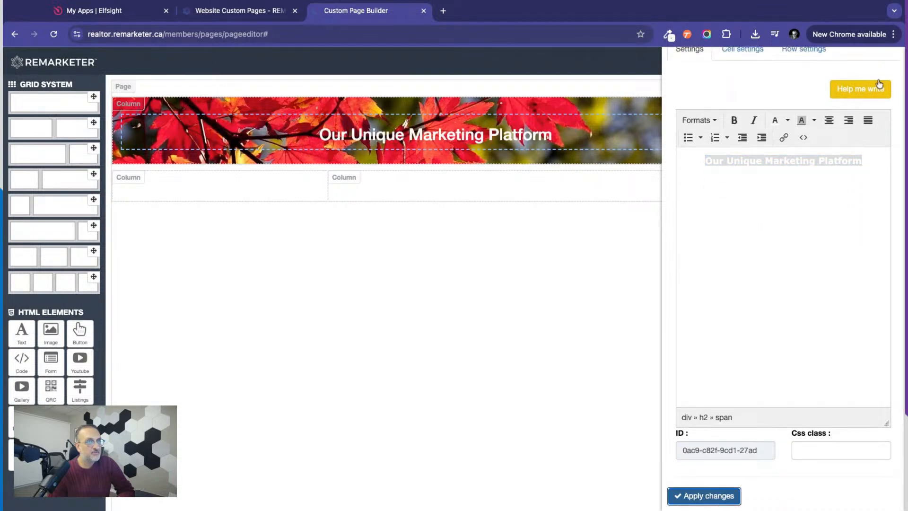
scroll(783, 88, up, 1)
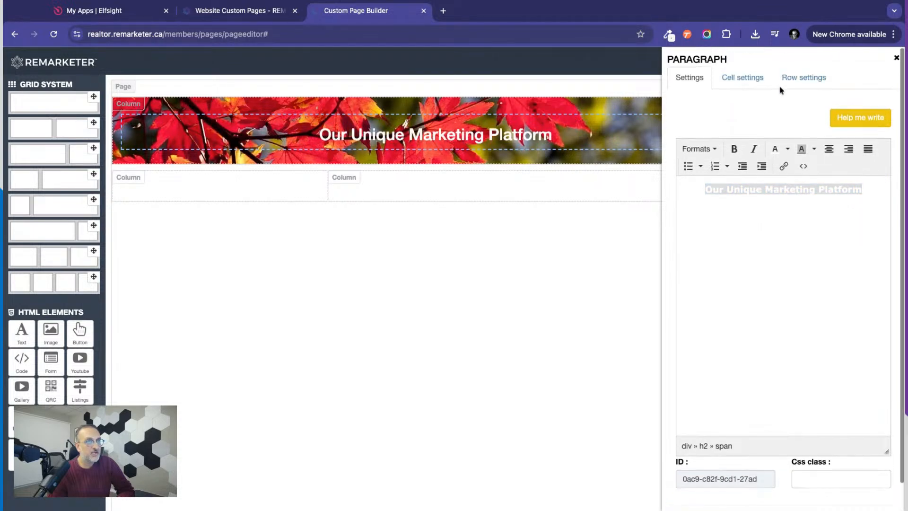
click(896, 58)
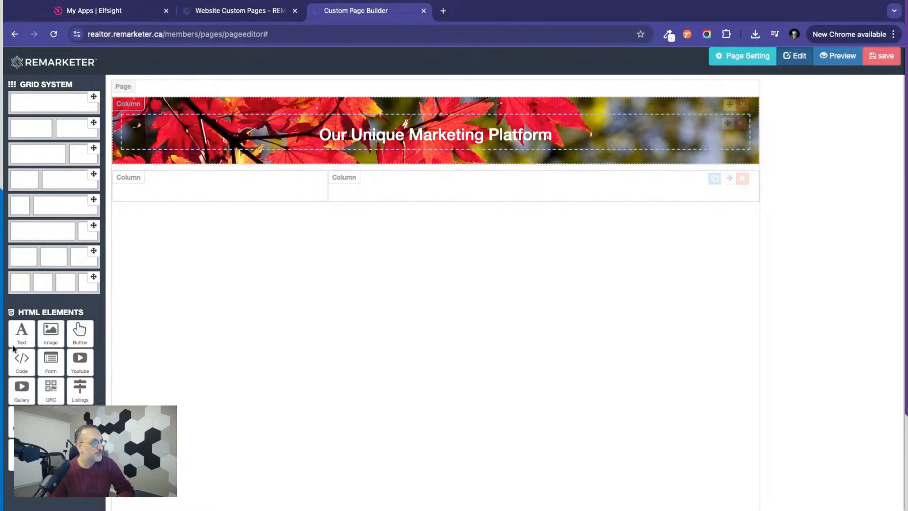
Add a text element to the narrower column of the second row and select its placeholder text in the paragraph settings.
drag(19, 340, 133, 201)
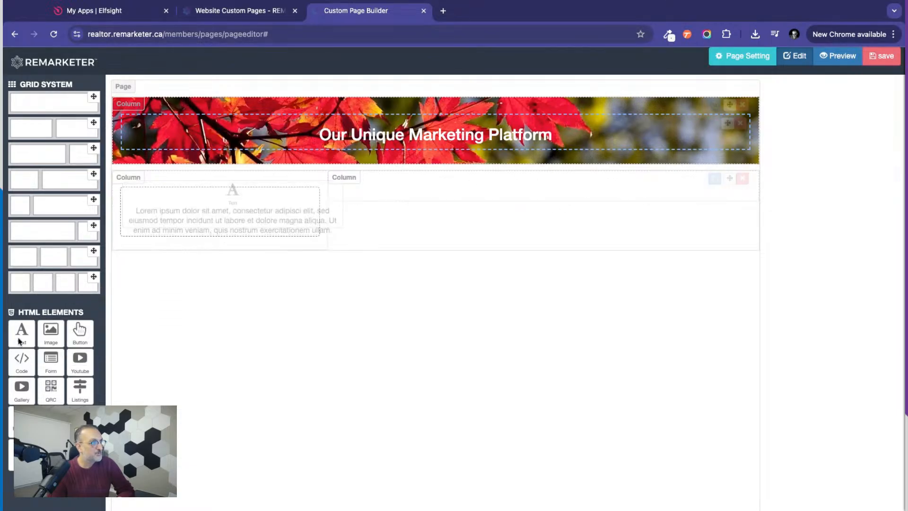
drag(230, 202, 230, 204)
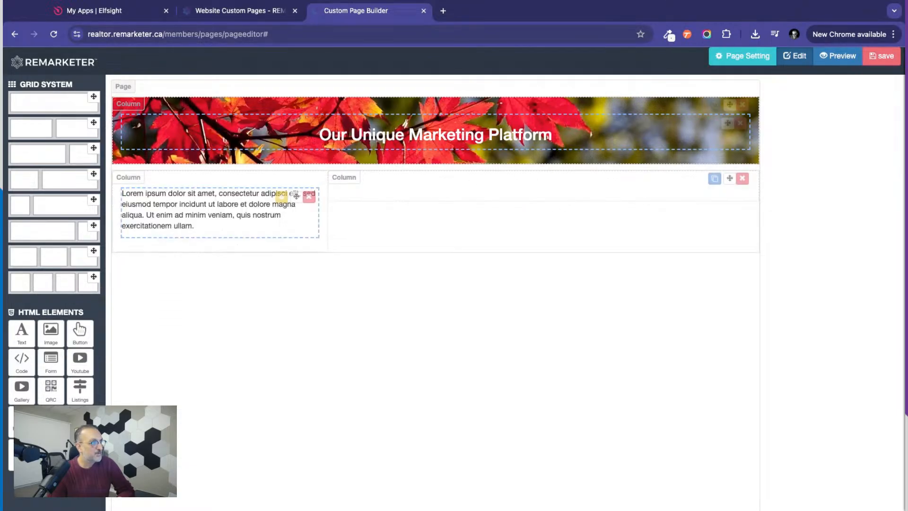
click(282, 198)
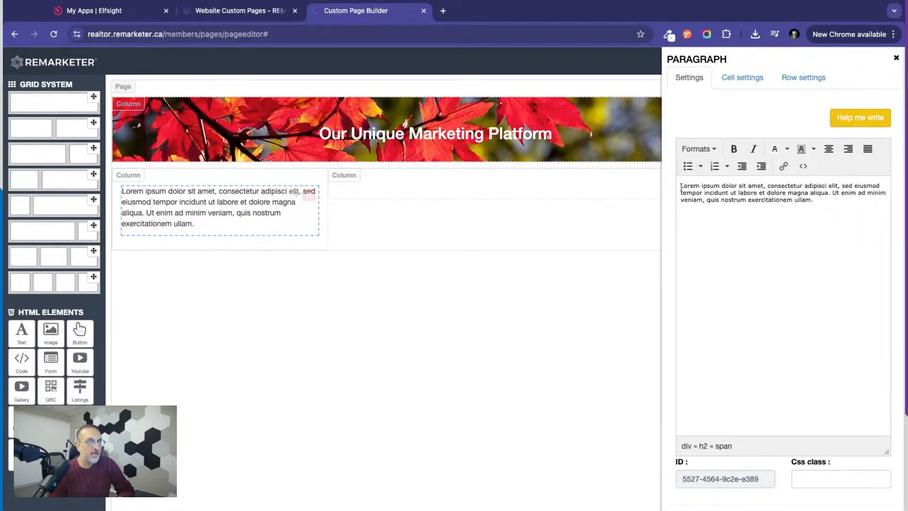
drag(681, 186, 813, 201)
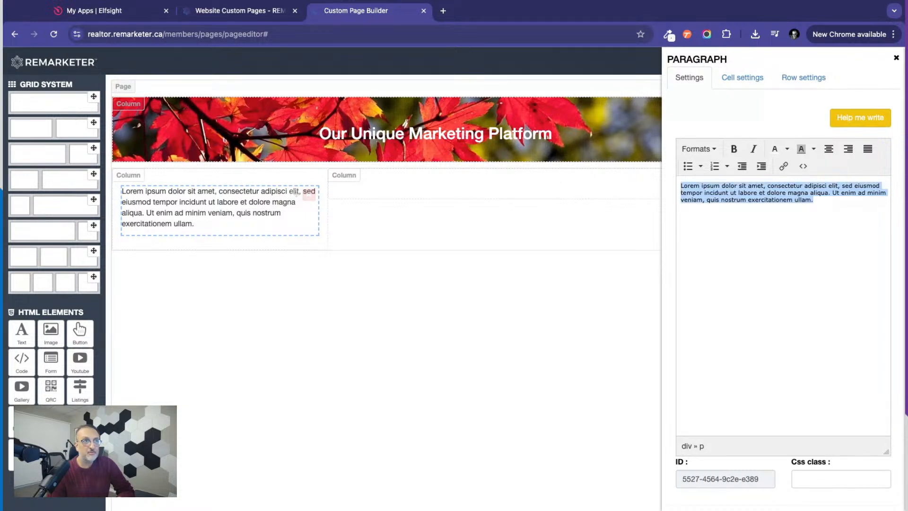
Open the ChatGPT Writing Wizard for the new text and choose "content for a landing page" as what to write.
click(856, 121)
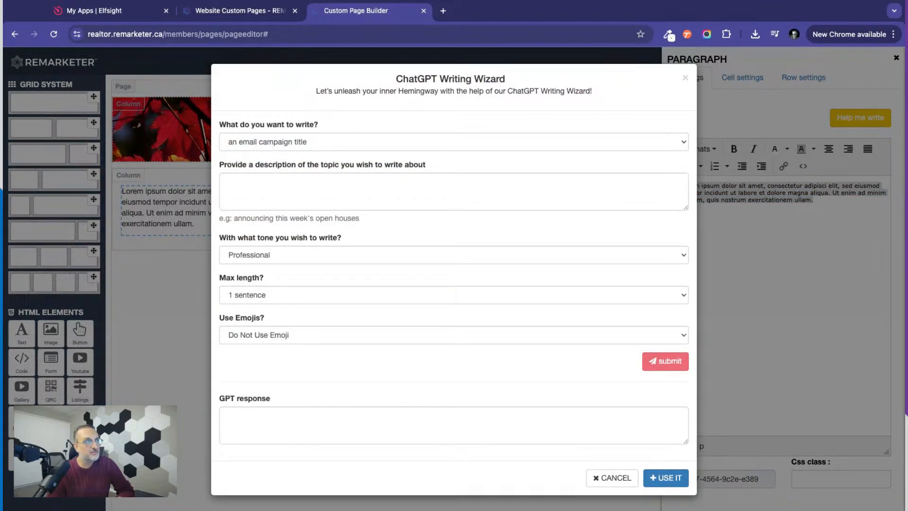
click(305, 142)
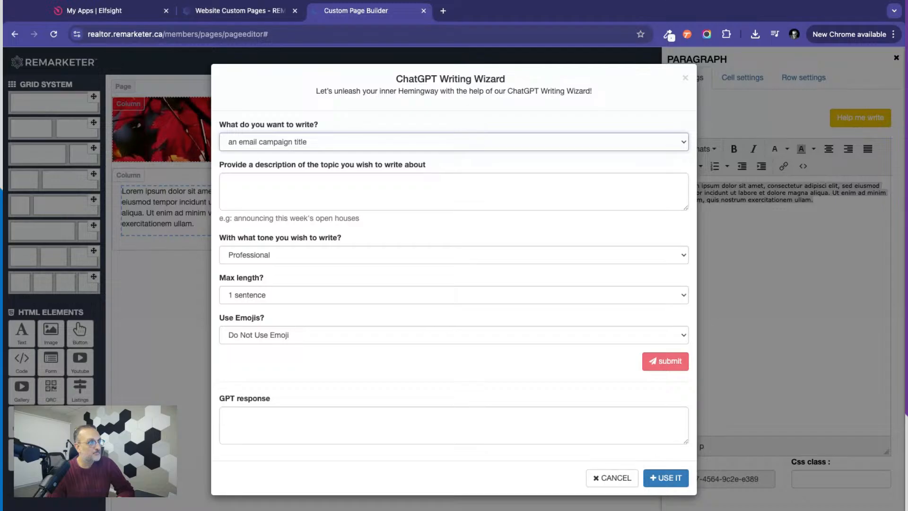
click(382, 185)
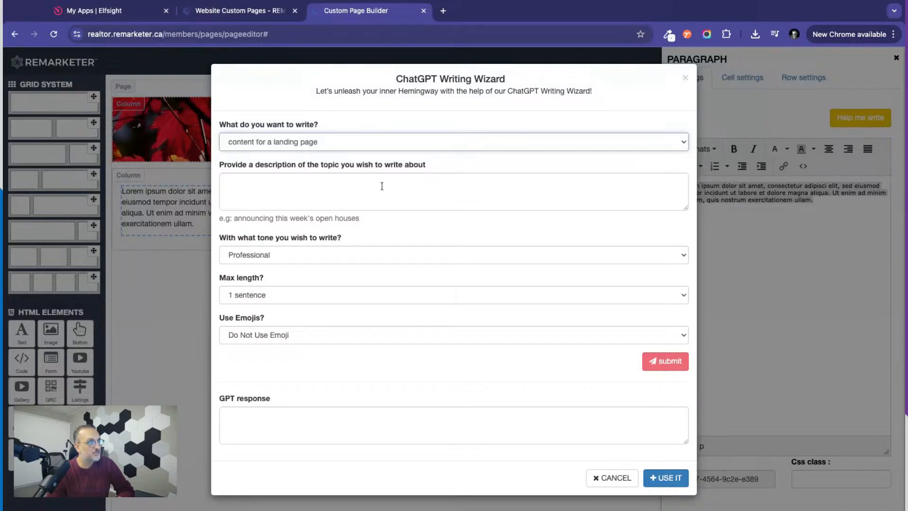
Begin the wizard's topic description with "Welcome. We love our clients. we deliver exceptional service".
click(302, 179)
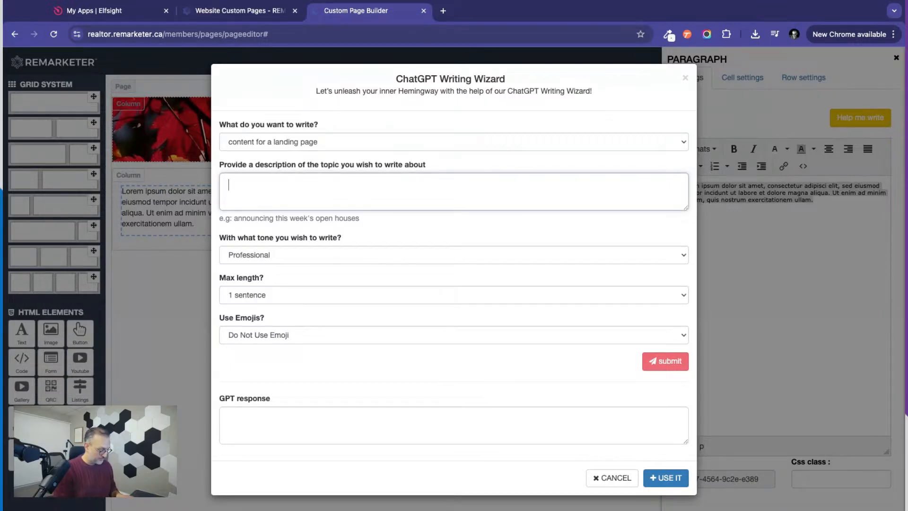
text(Welcome. )
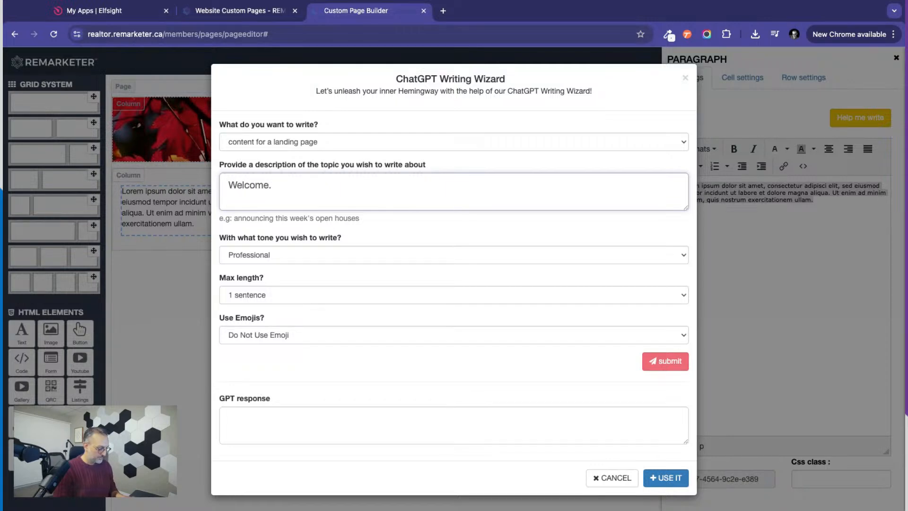
text(We love our )
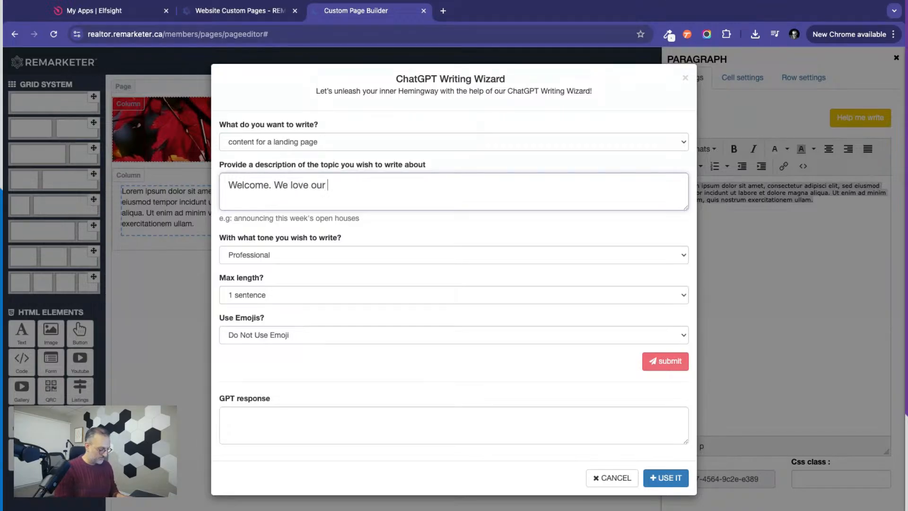
text(clients. we deliver)
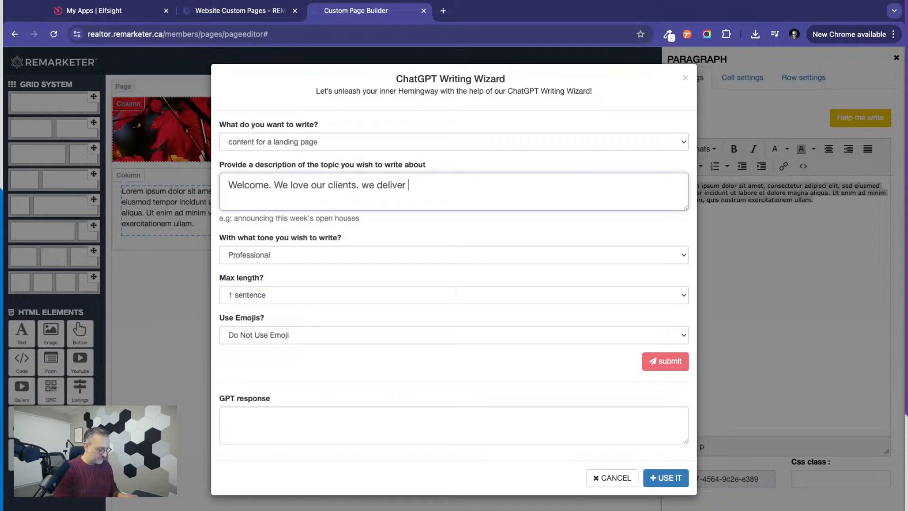
text( exceptional ser)
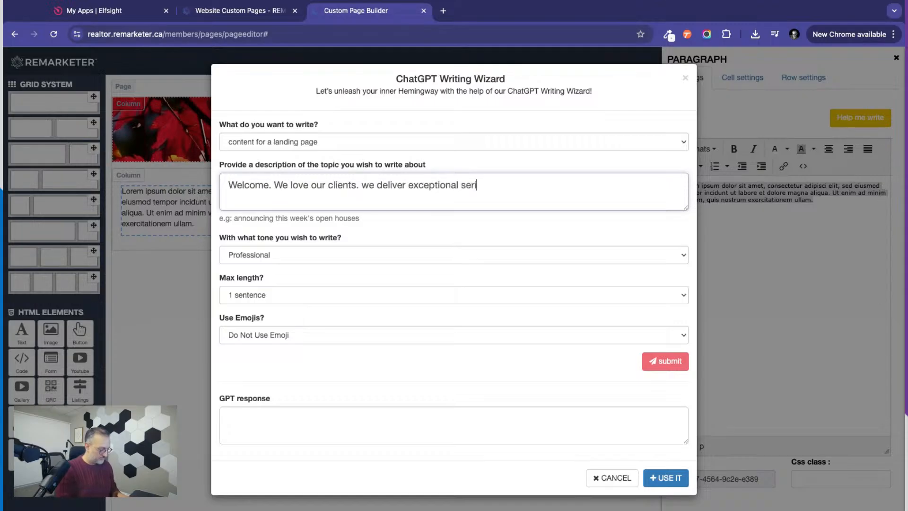
text(vice)
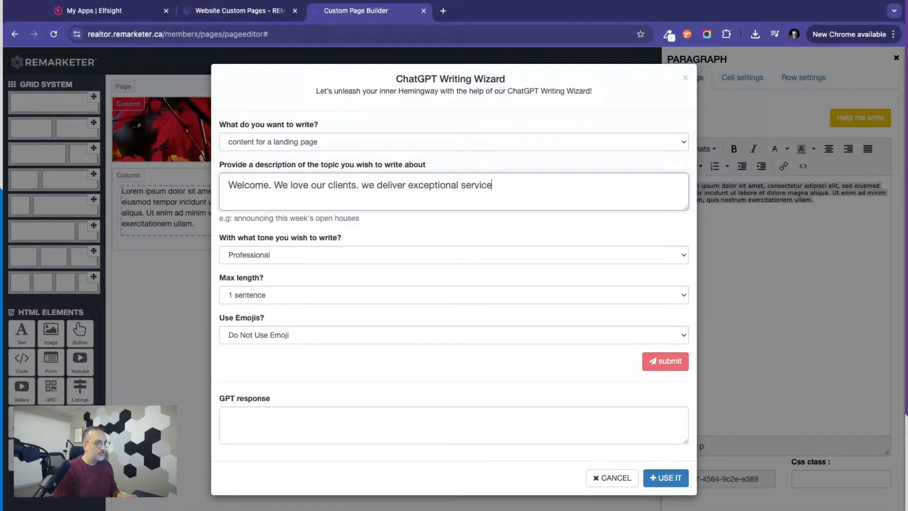
text(. Here y)
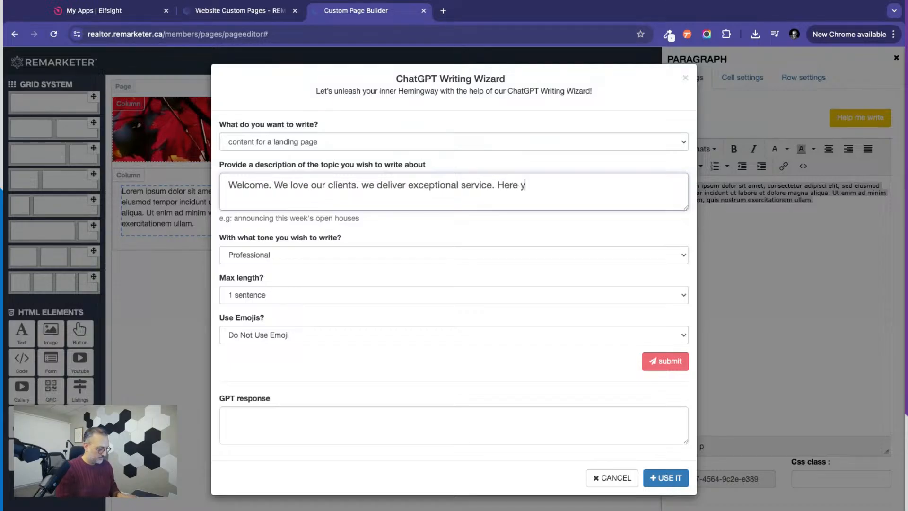
text(ou can see s)
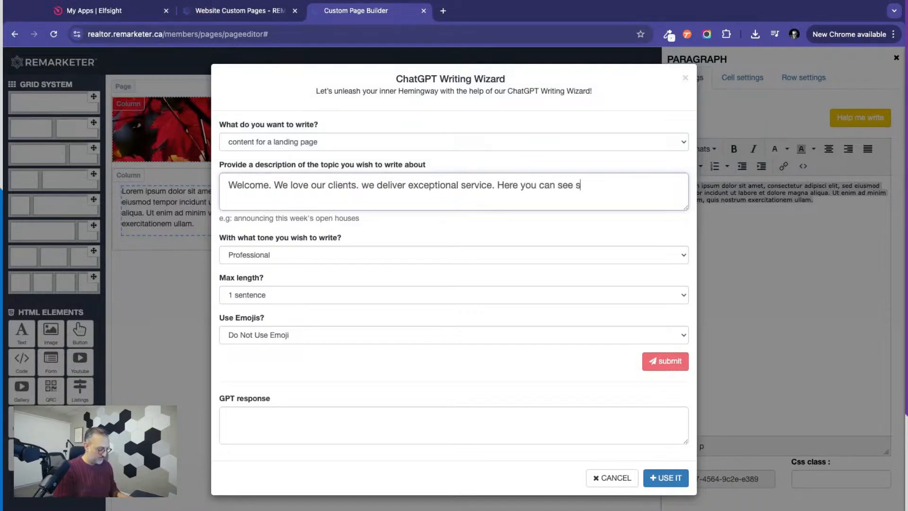
text(ome of what we)
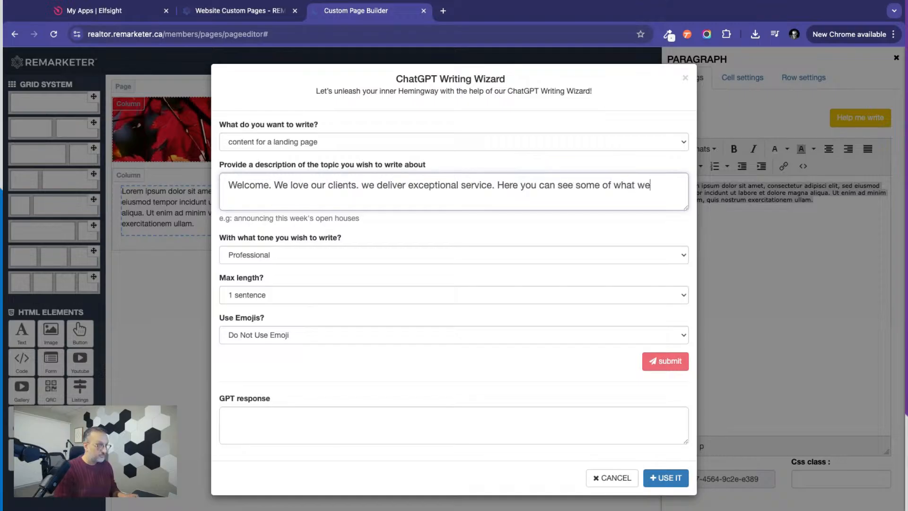
Continue the topic description with the sentence "Here you can see some of services that we provide our clients.".
key(BackSpace)
key(BackSpace)
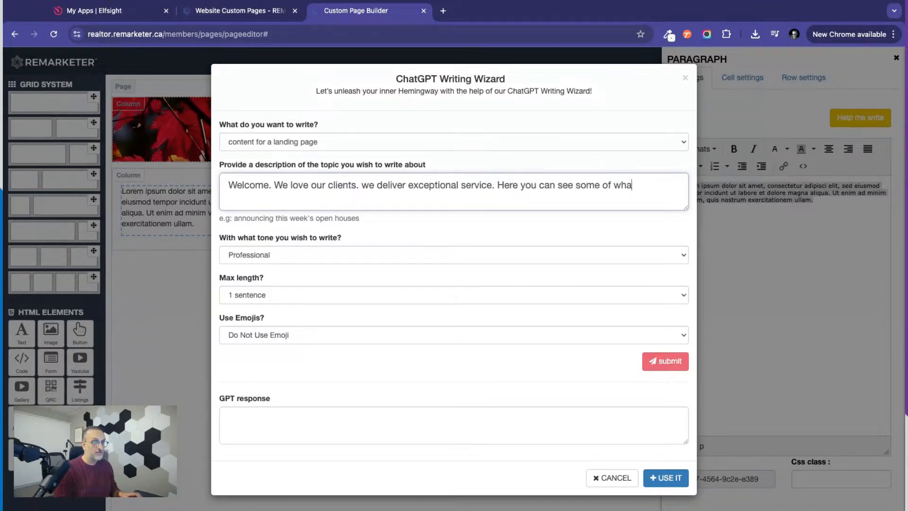
key(BackSpace)
key(BackSpace)
key(BackSpace)
text(service)
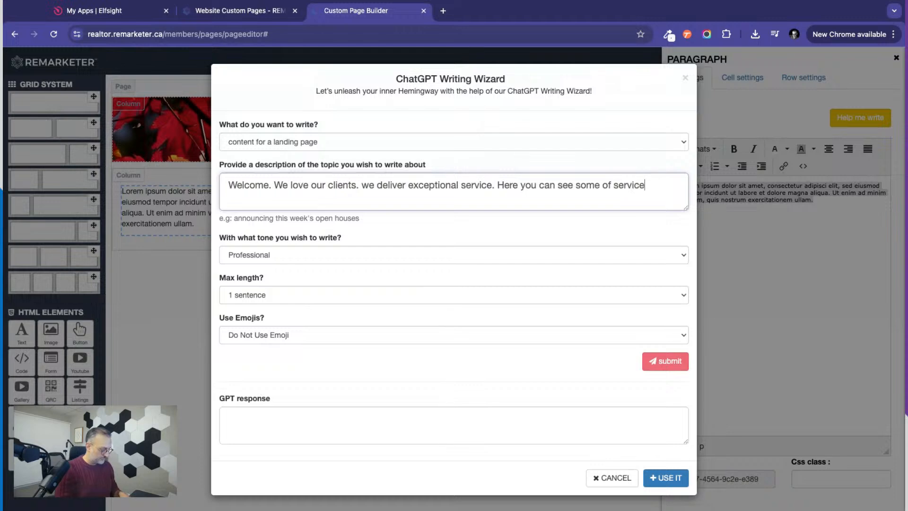
text(s that we pr)
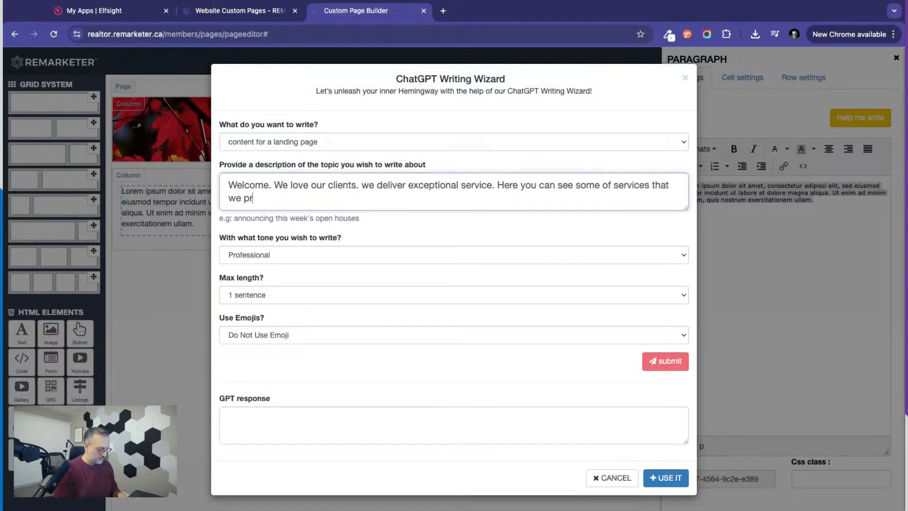
text(ovide our clients.)
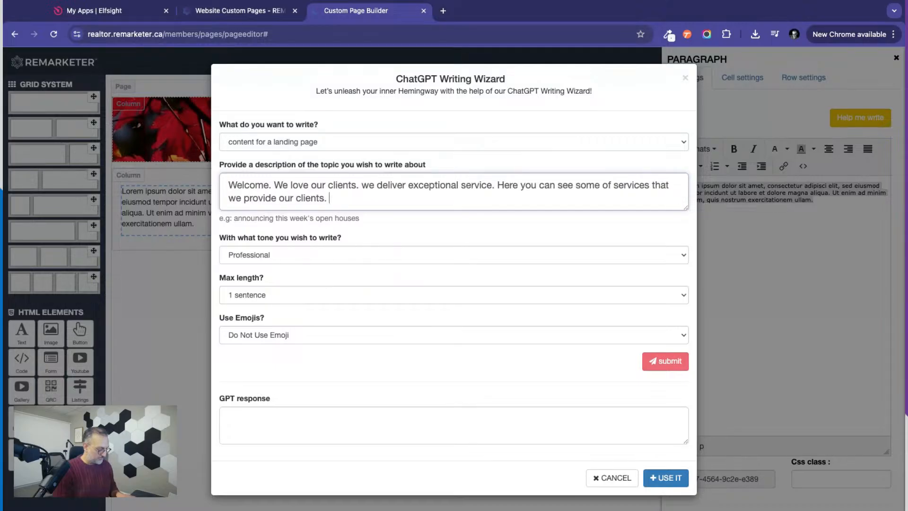
Add "We'd love to work with you." to the topic description, followed by an invitation to watch the video to learn more.
text(We'd lov)
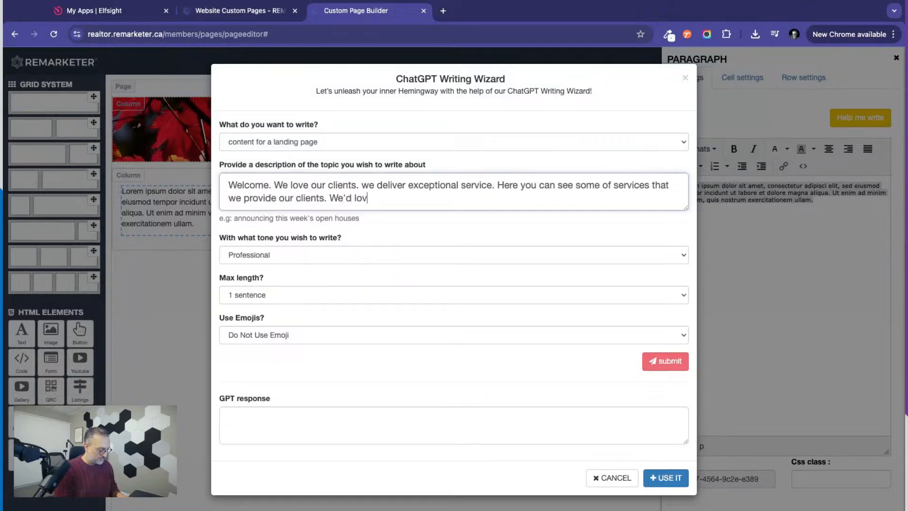
text(e to work with you. )
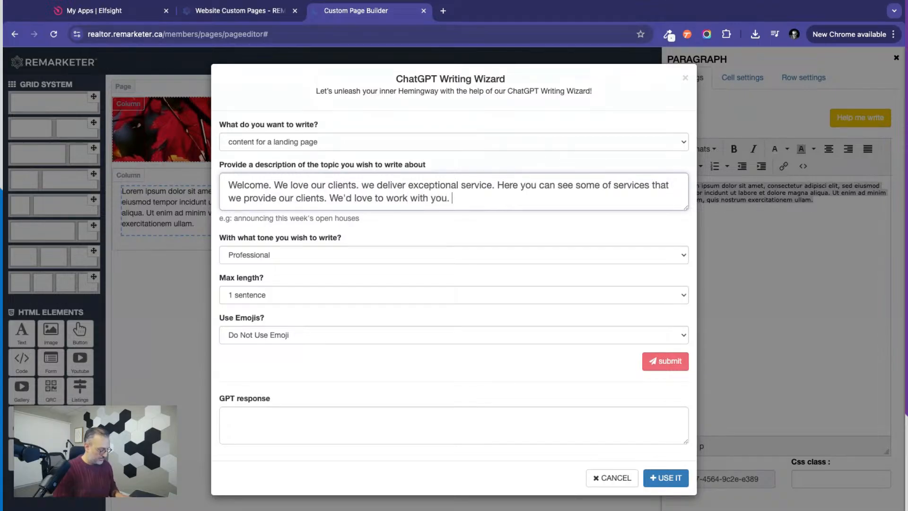
text(Watch the vi)
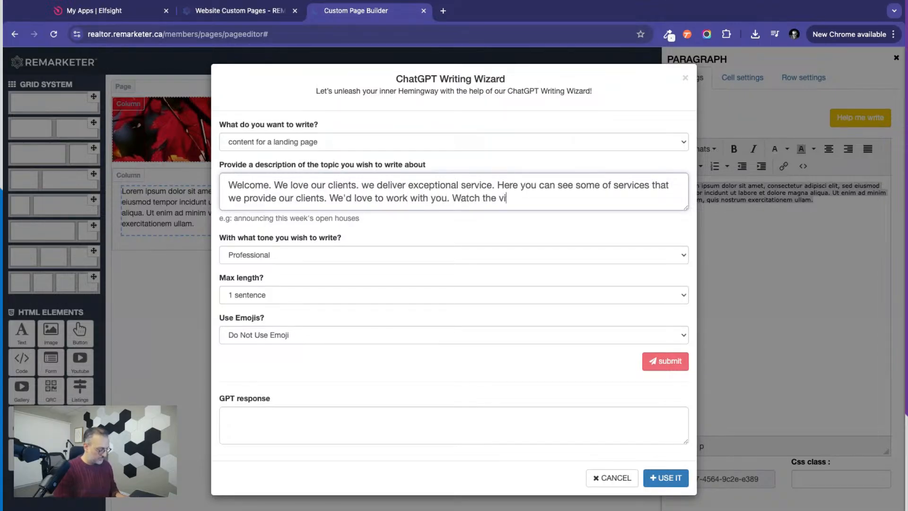
text(deo )
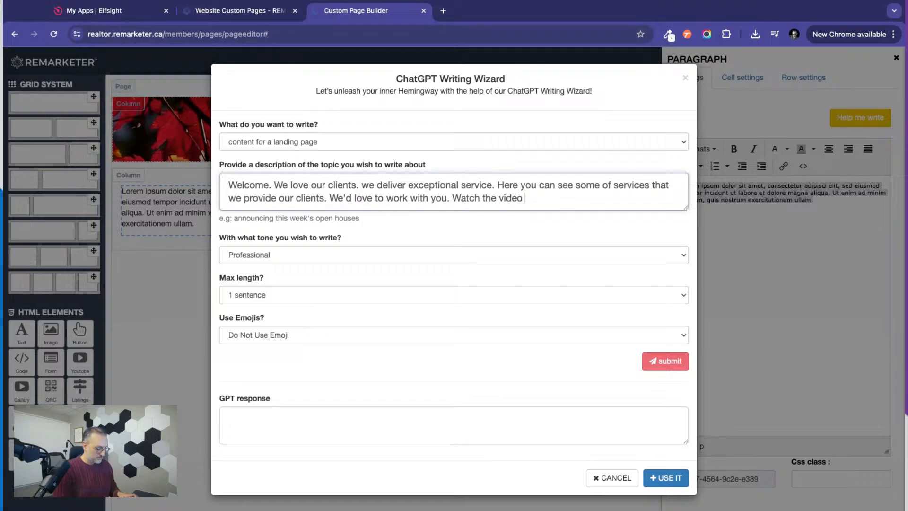
text(to leaar)
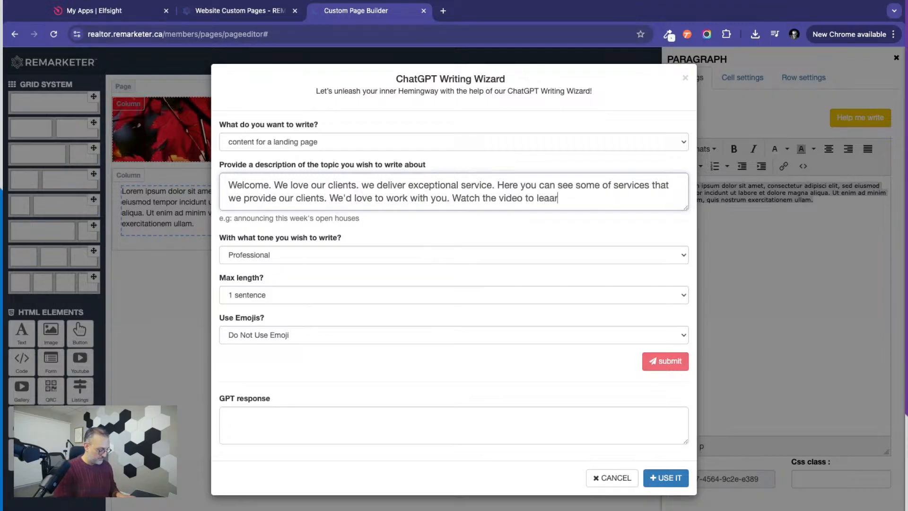
text(n more. Gontact us for)
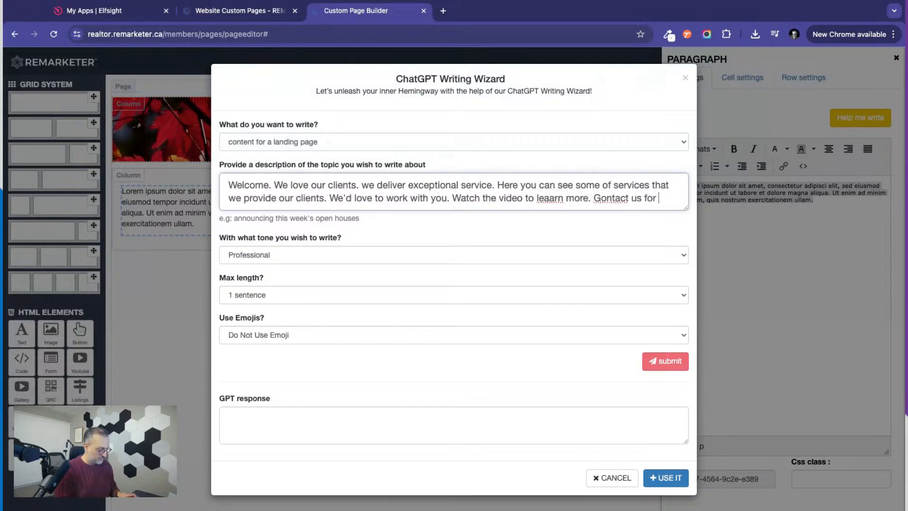
text( a )
text(m,)
text(consu)
text(ltation)
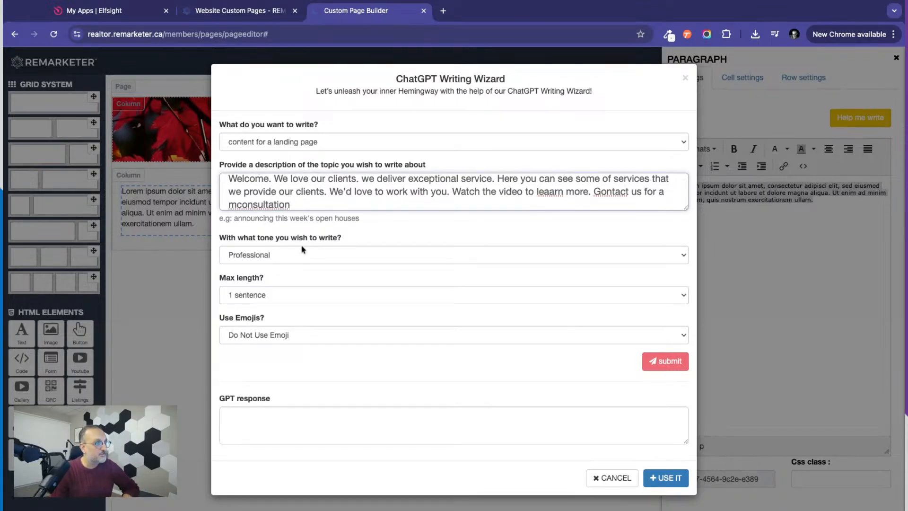
Try the available writing tones, including Compelling and Funny, and set the tone to Informal.
click(267, 296)
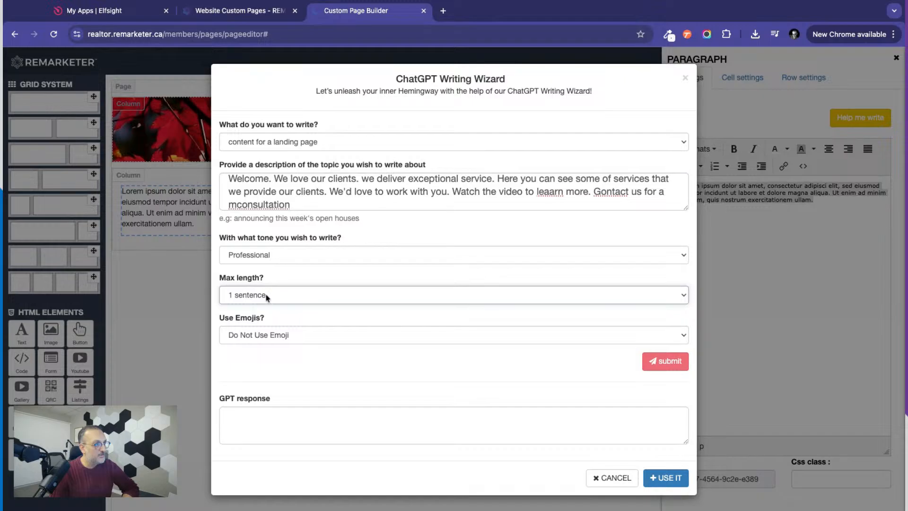
click(292, 256)
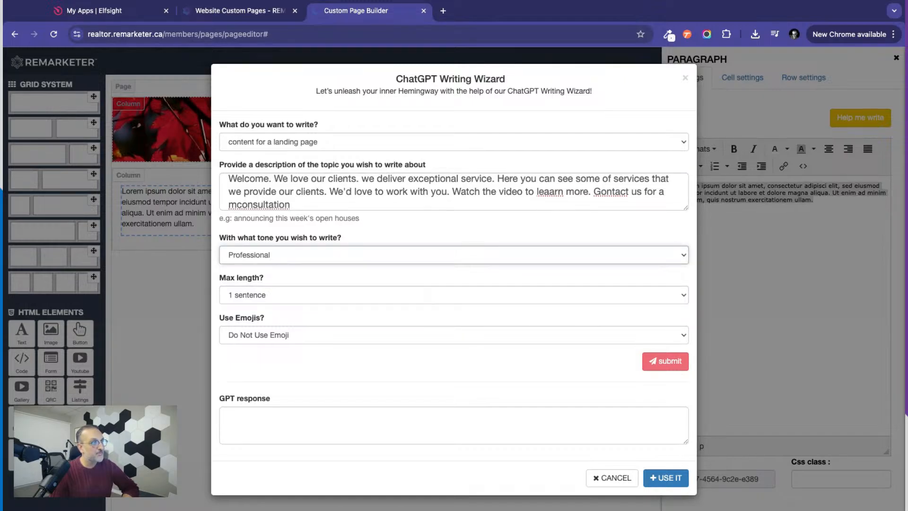
click(301, 256)
click(289, 259)
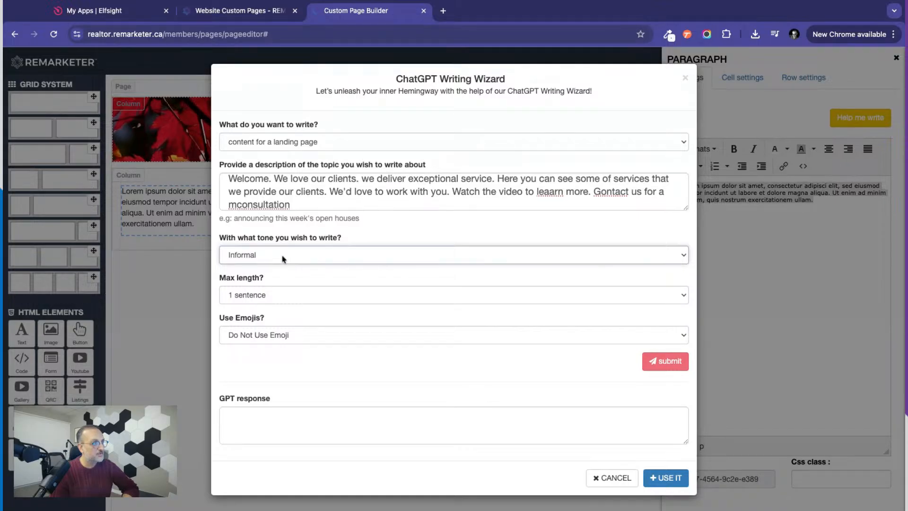
click(287, 259)
click(286, 259)
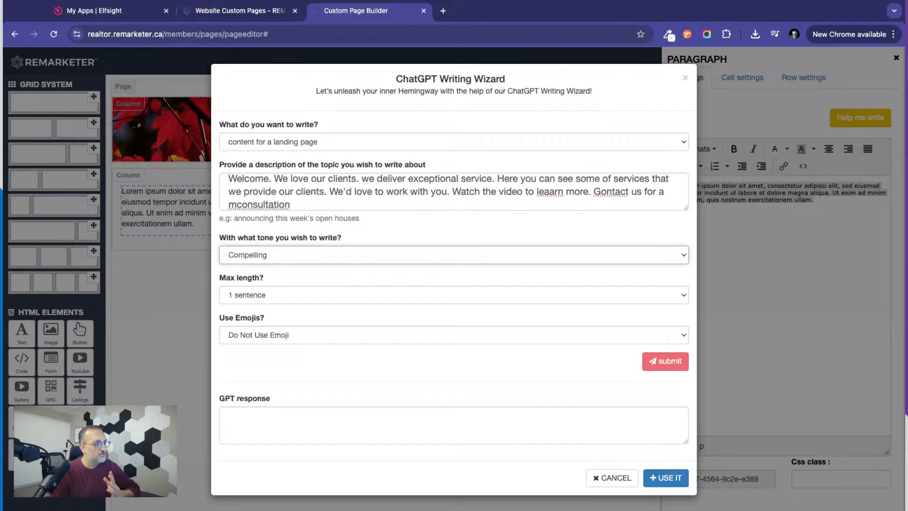
click(279, 256)
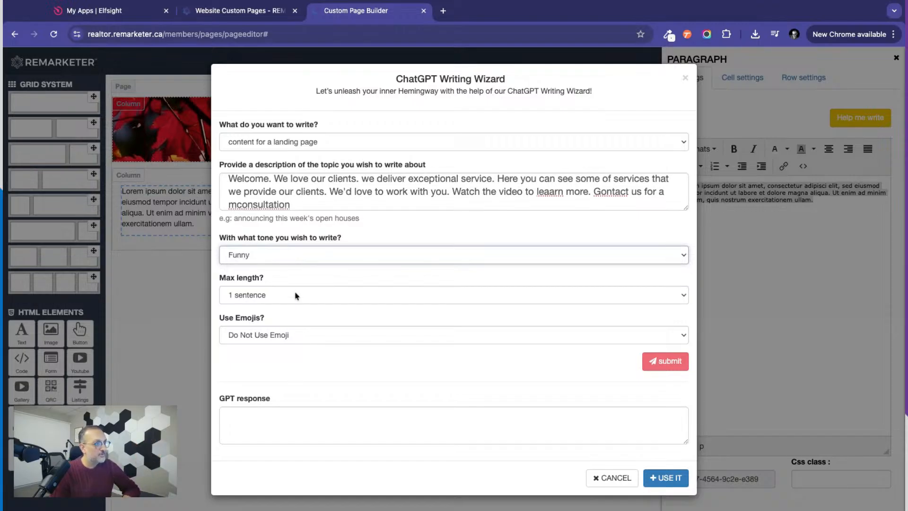
click(279, 256)
Set the max length to 2 paragraph and submit the request to generate the text.
click(256, 300)
click(256, 301)
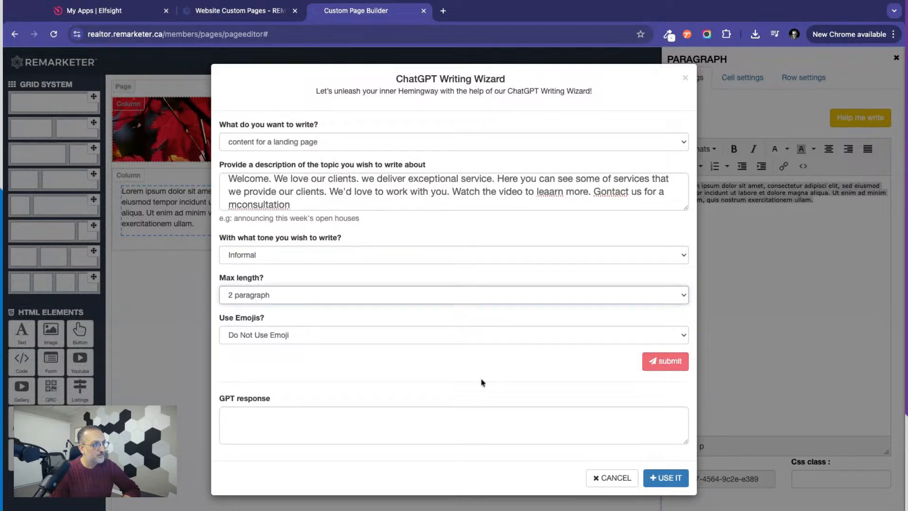
click(668, 363)
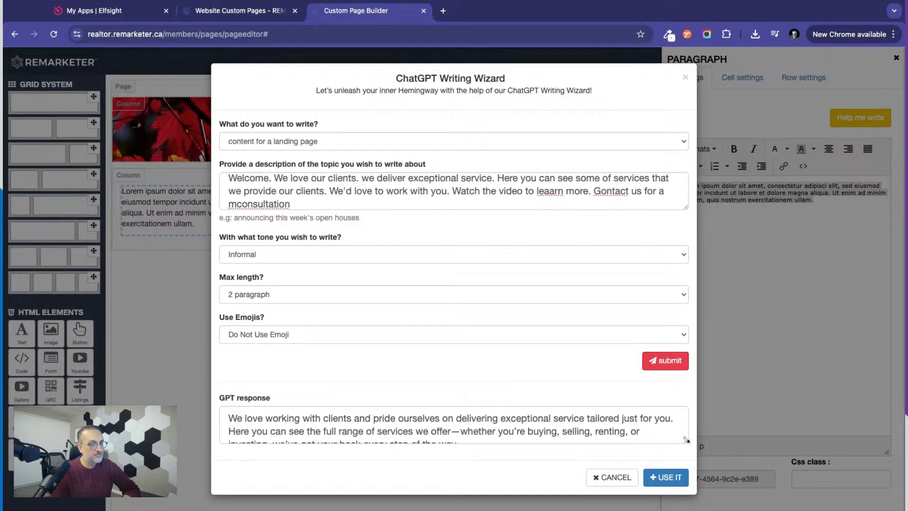
Use the generated response in the paragraph and start a new paragraph before "Watch the video to learn more".
drag(687, 440, 686, 465)
click(665, 501)
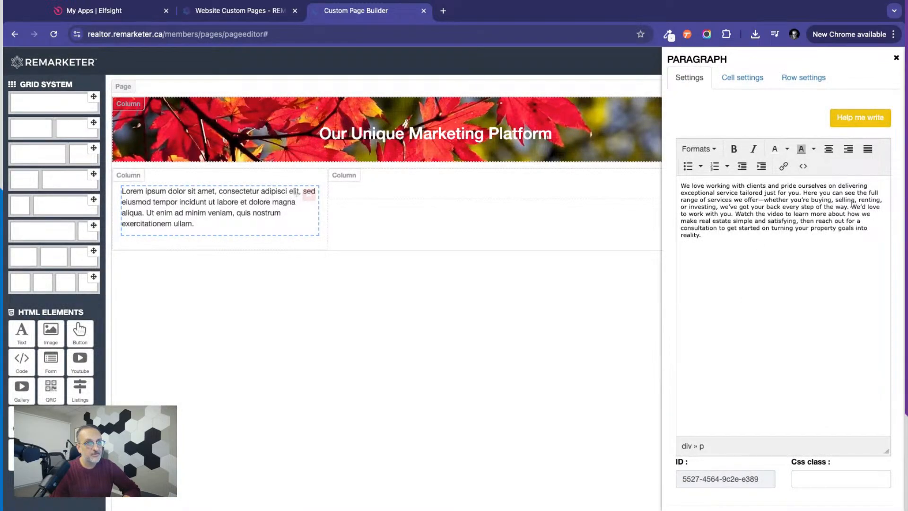
click(735, 213)
key(Return)
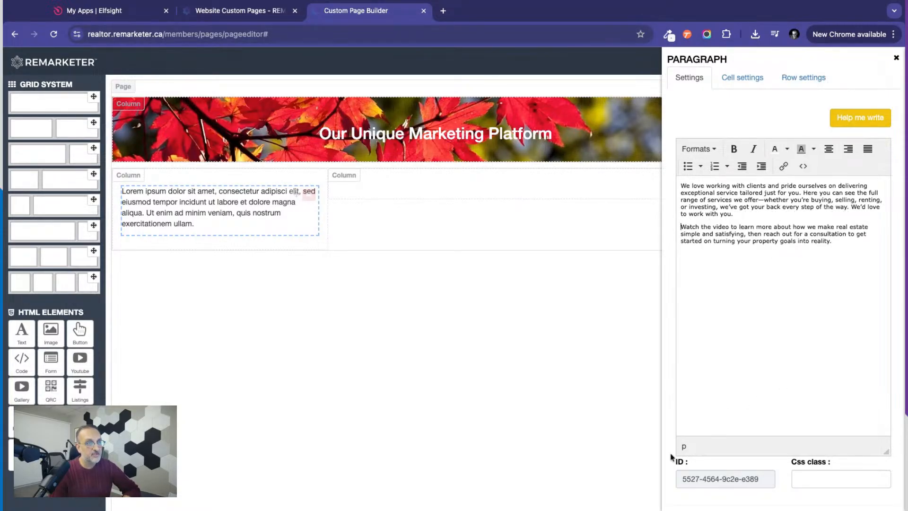
Apply the new text to the second row's narrower column and close the paragraph settings.
scroll(672, 458, down, 1)
click(703, 495)
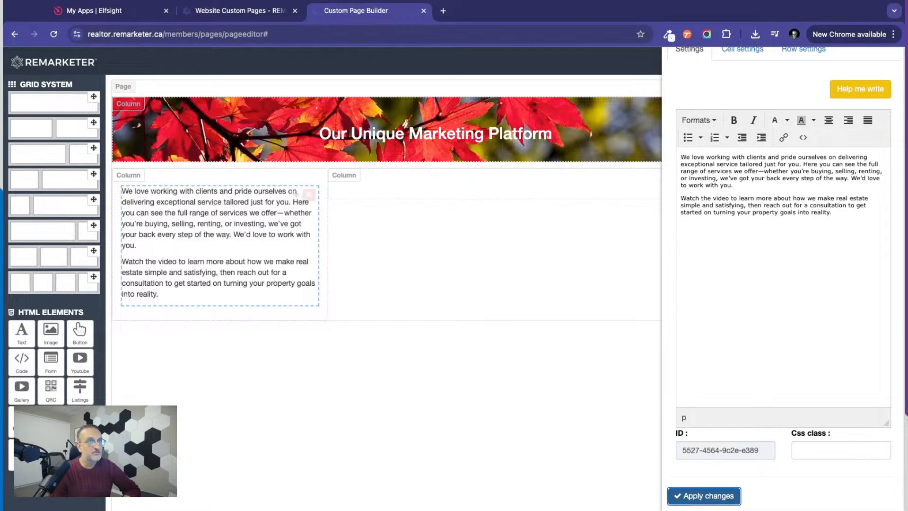
scroll(818, 77, up, 1)
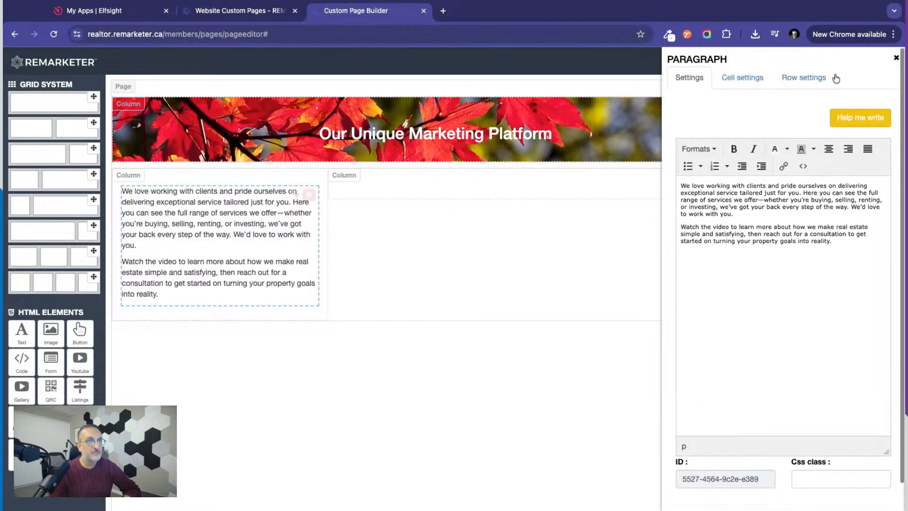
click(896, 60)
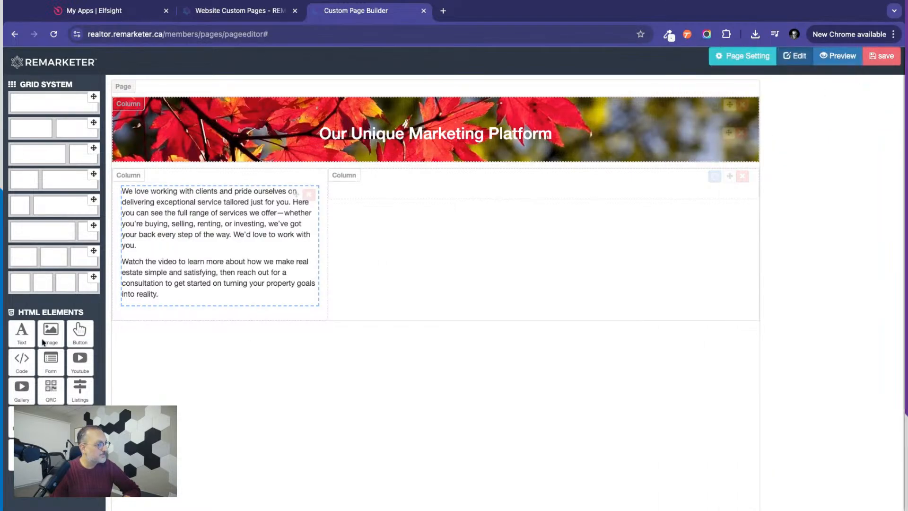
Add a YouTube element to the wider column of the second row and select its video id in the settings.
drag(80, 357, 435, 207)
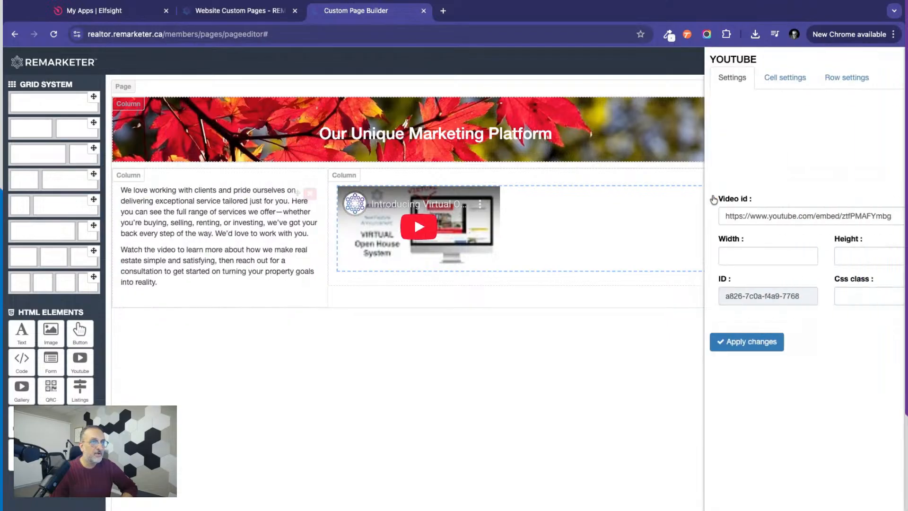
click(712, 194)
triple_click(683, 219)
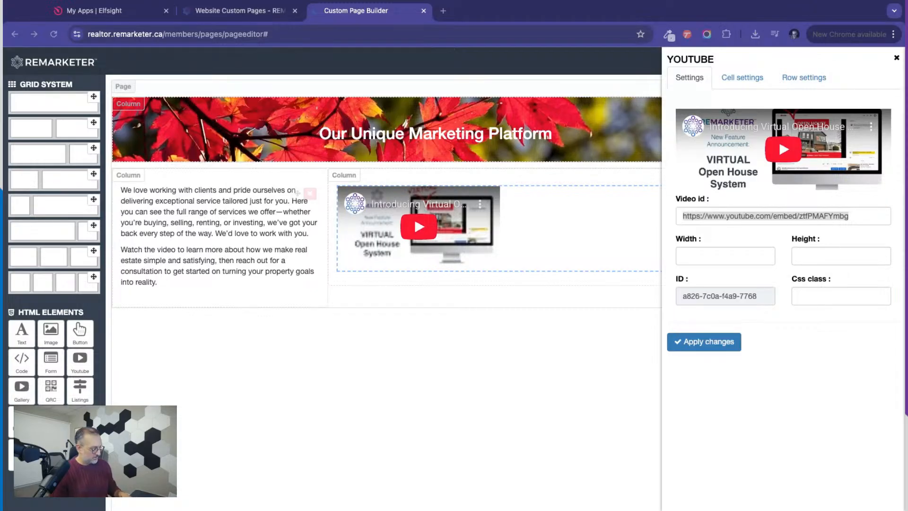
triple_click(773, 216)
text(https://www.youtube.com/watch?v=o6Do-so5PCw)
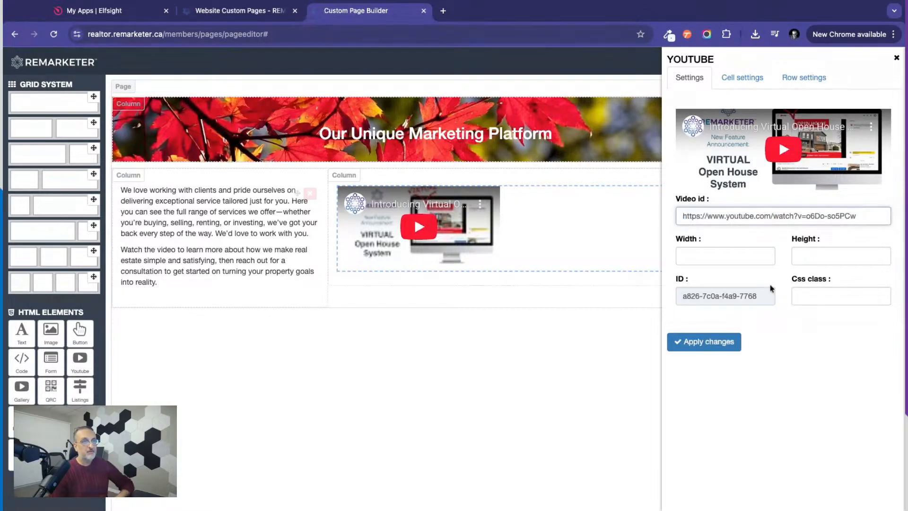
click(709, 345)
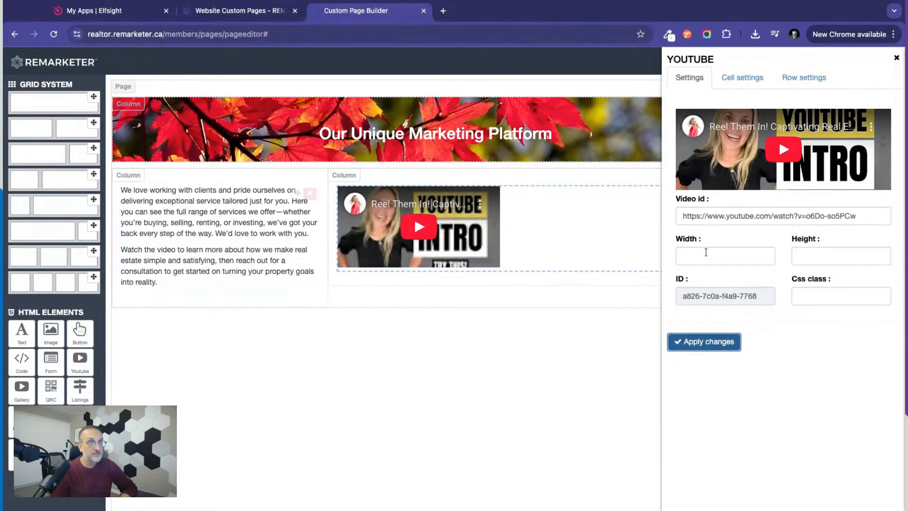
Set the YouTube video's width to 100%, apply the change and close the element settings.
click(703, 254)
text(1)
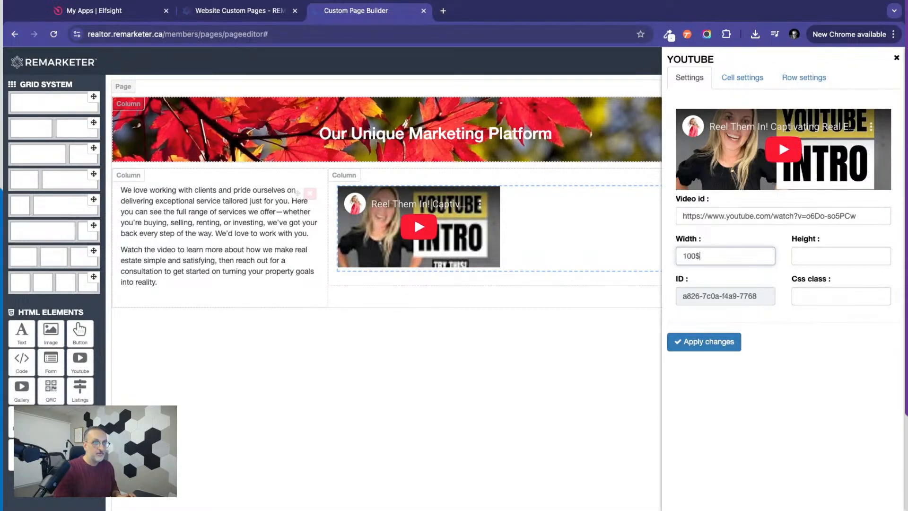
text(00%)
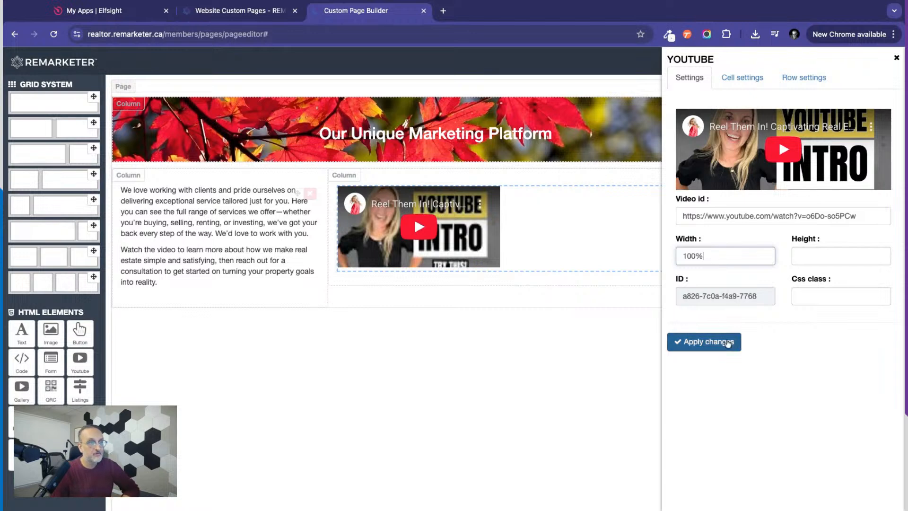
click(695, 345)
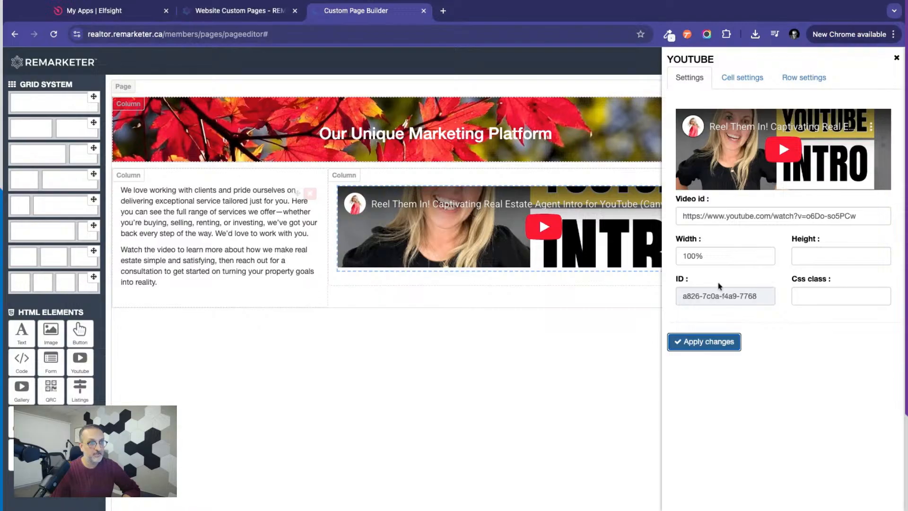
click(897, 59)
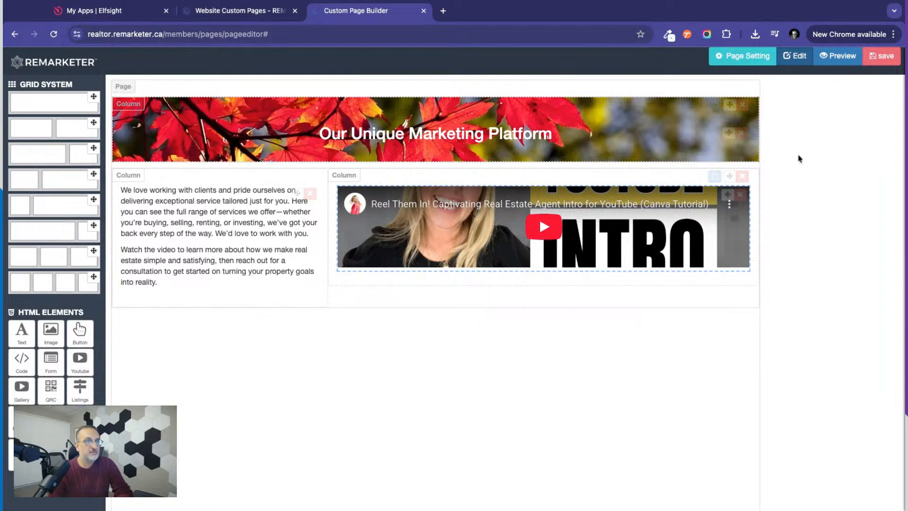
Set the page title to "Sellers Presentation" in the page settings and close them.
click(886, 61)
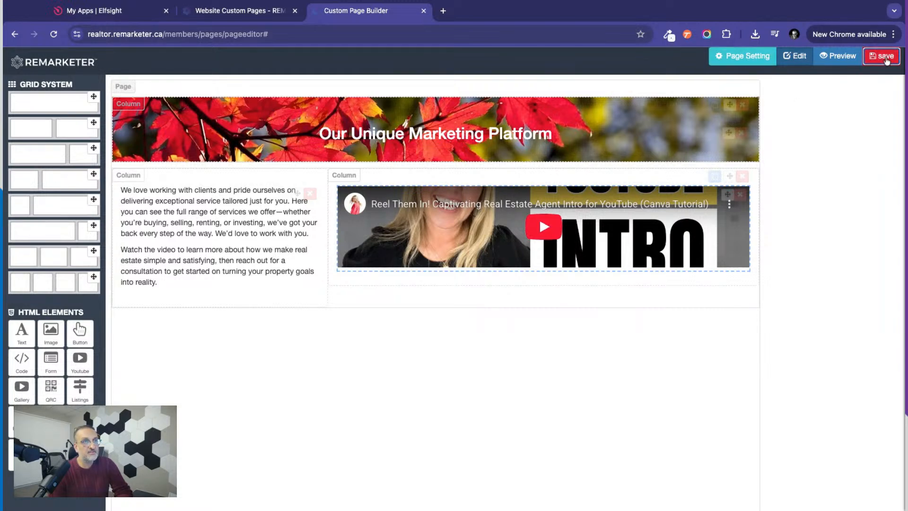
click(744, 56)
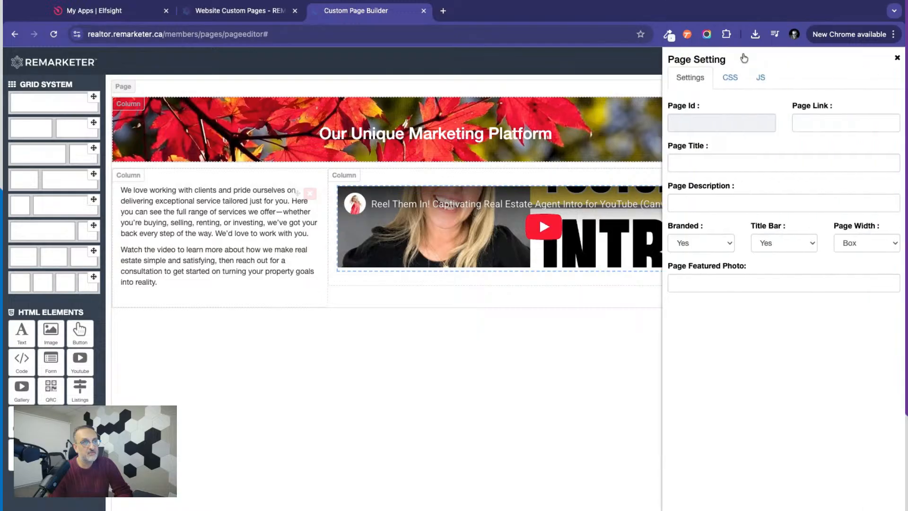
click(689, 162)
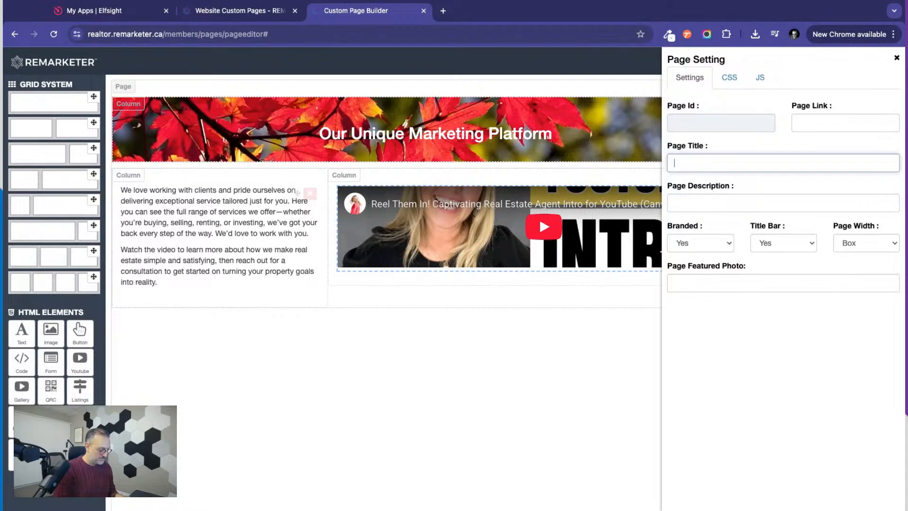
text(Sdellers )
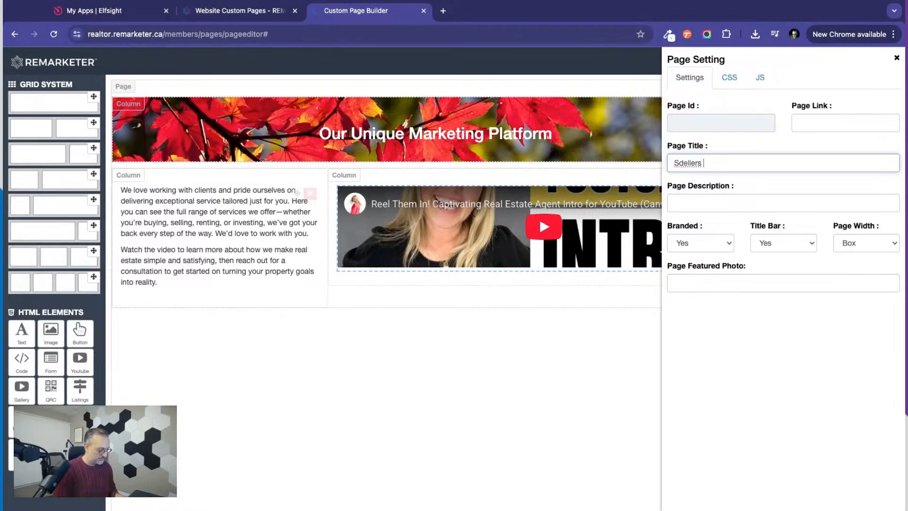
text(Presentation)
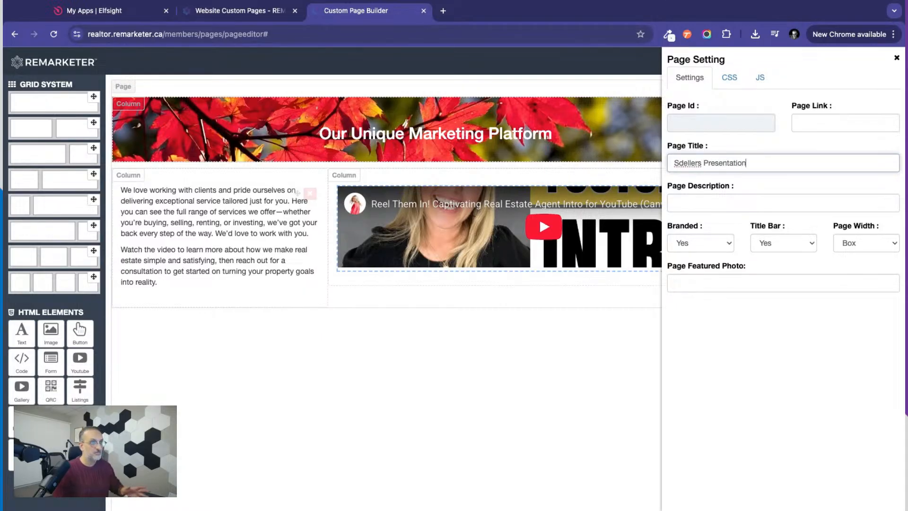
click(686, 162)
key(BackSpace)
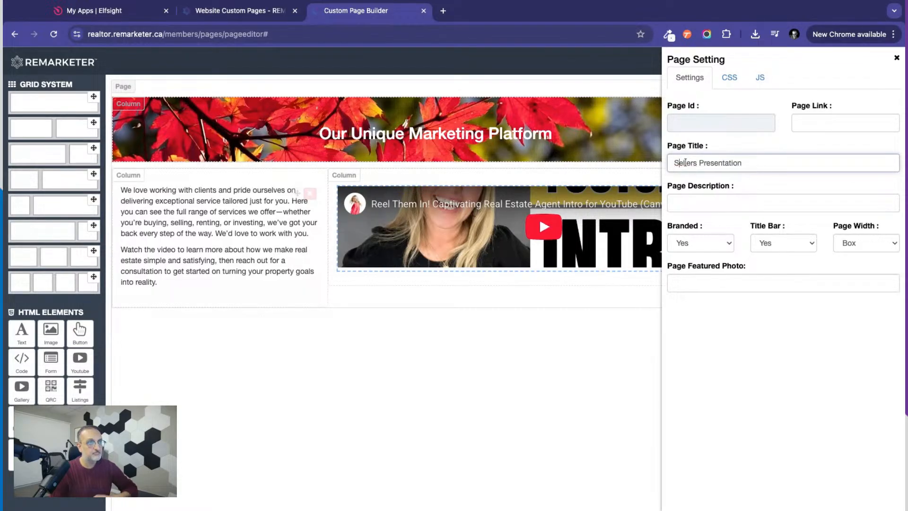
click(693, 209)
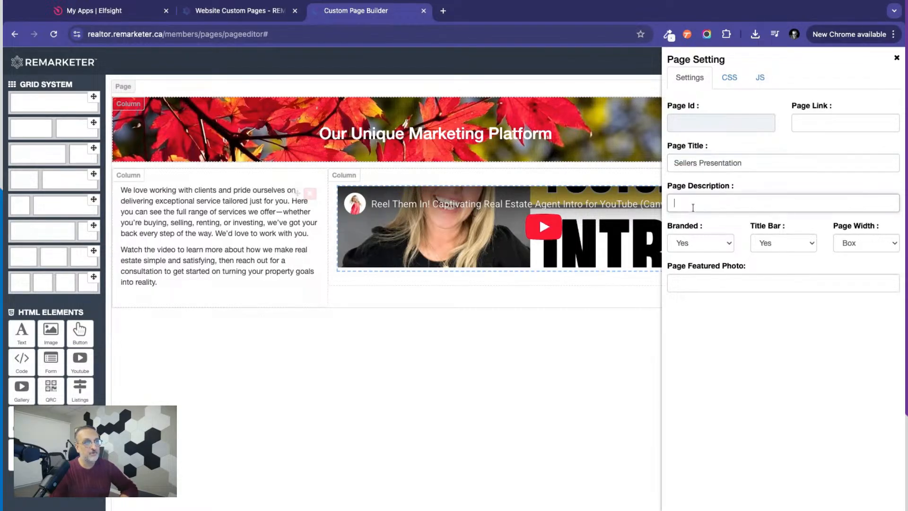
click(743, 347)
scroll(744, 346, down, 3)
scroll(743, 345, up, 3)
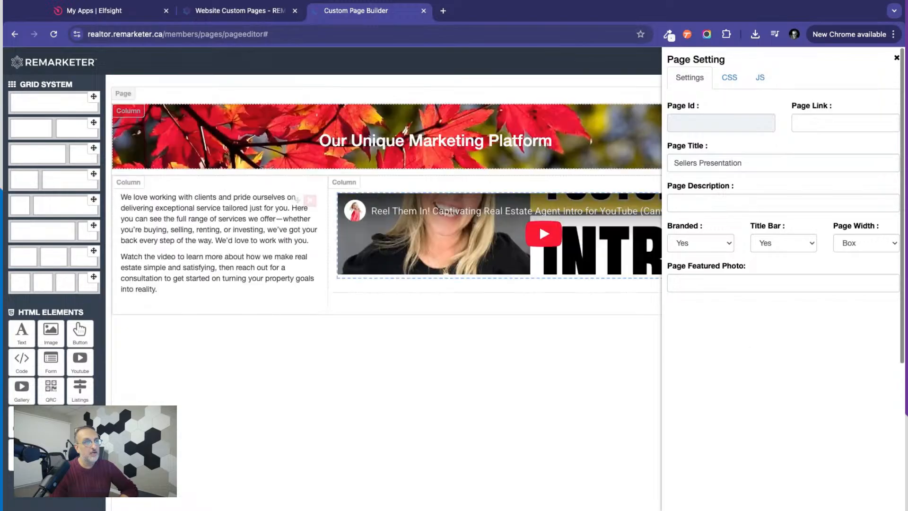
click(896, 58)
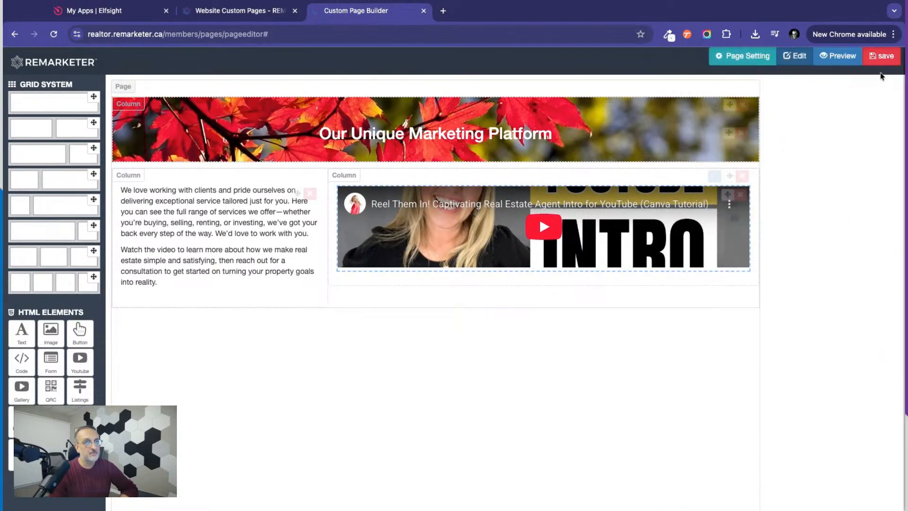
Save the custom page, confirming the save dialog that holds its generated HTML code.
click(881, 56)
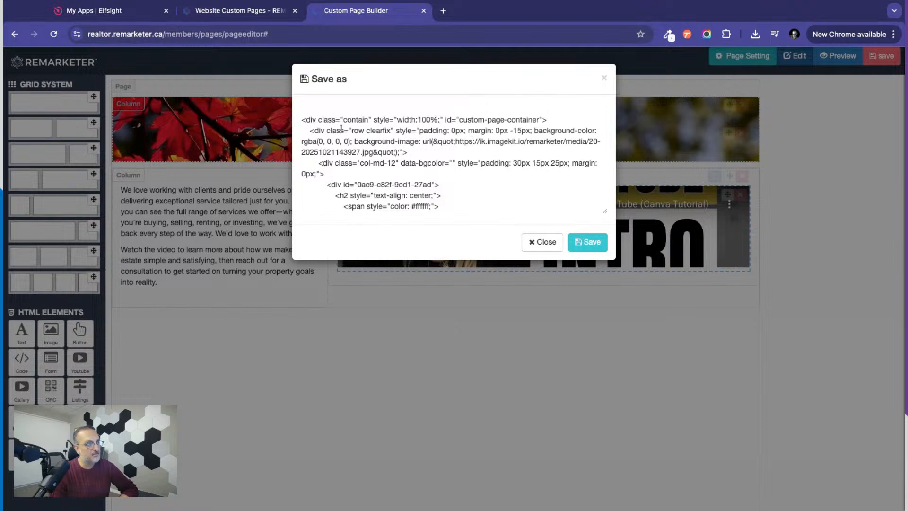
drag(301, 120, 442, 227)
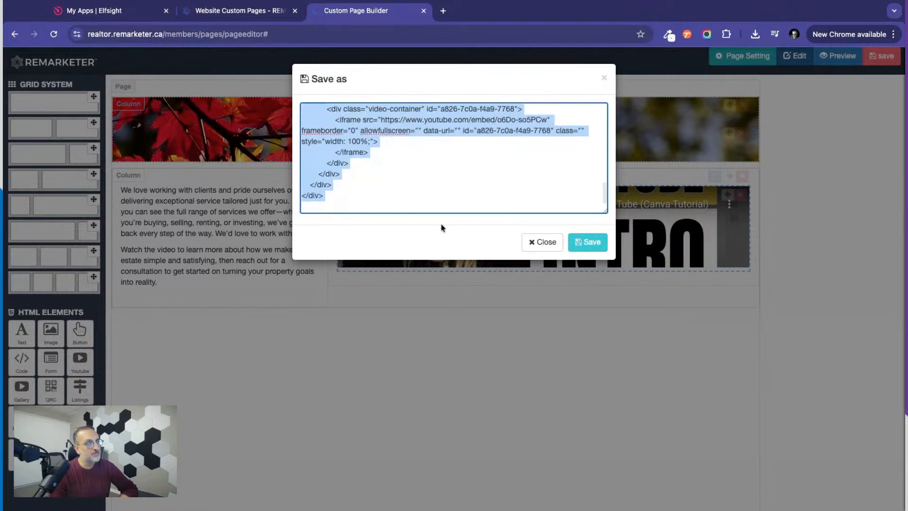
click(430, 162)
click(599, 243)
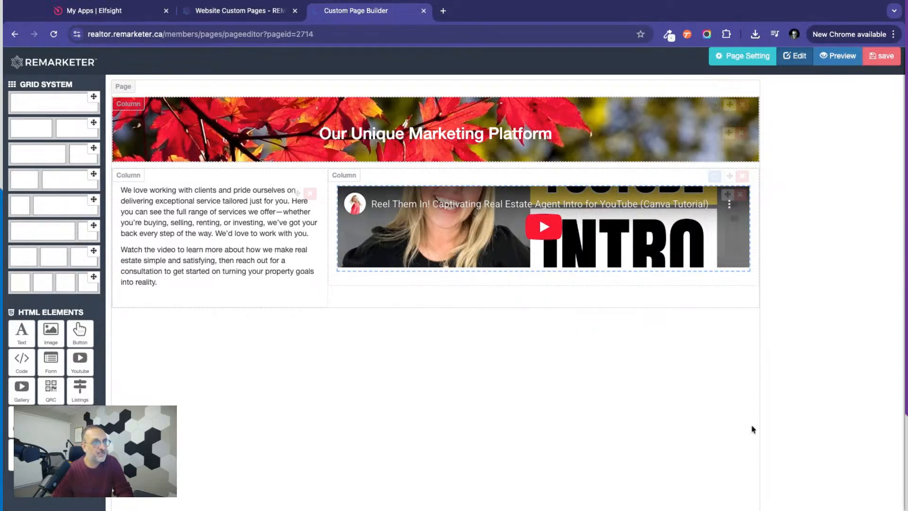
Reload the website custom pages list and open the live view of the Sellers Presentation page.
click(221, 12)
click(53, 34)
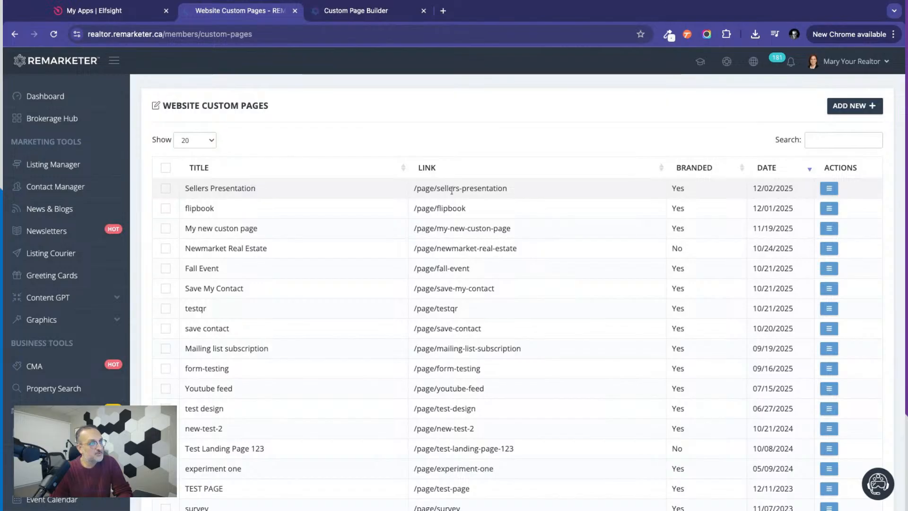
triple_click(510, 189)
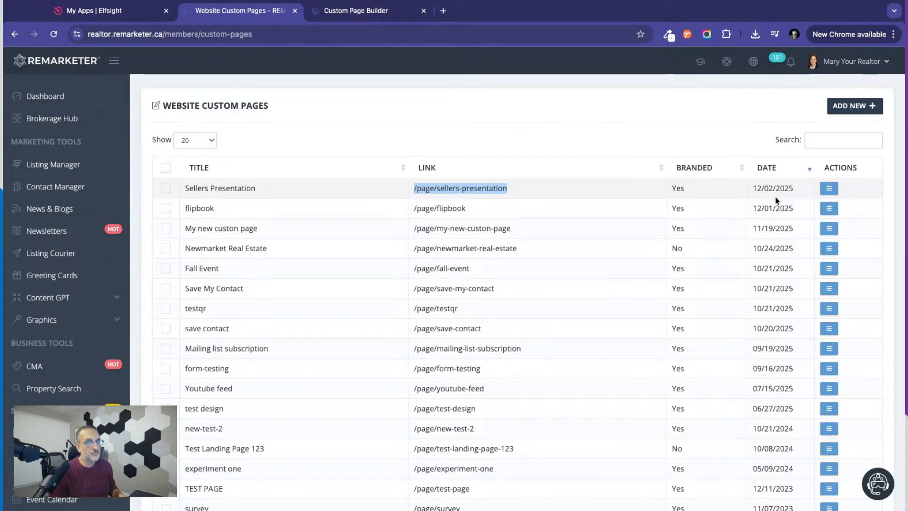
click(829, 189)
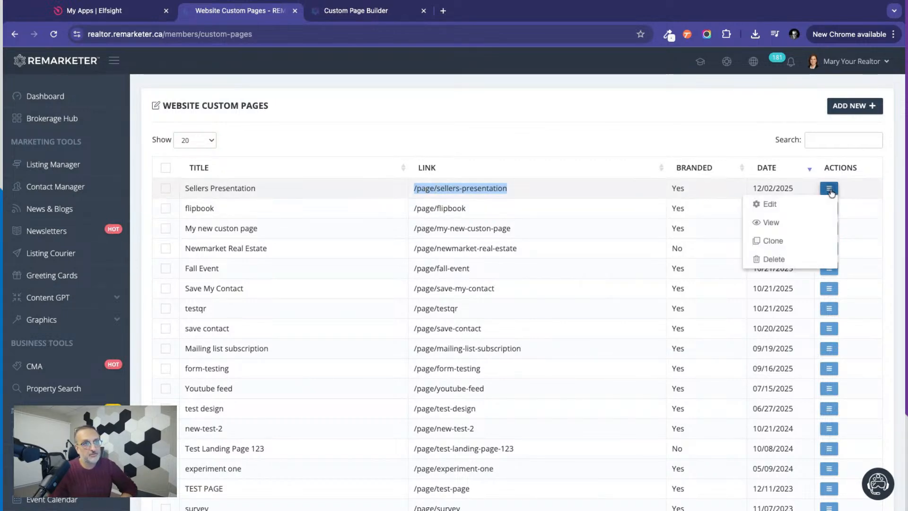
click(771, 222)
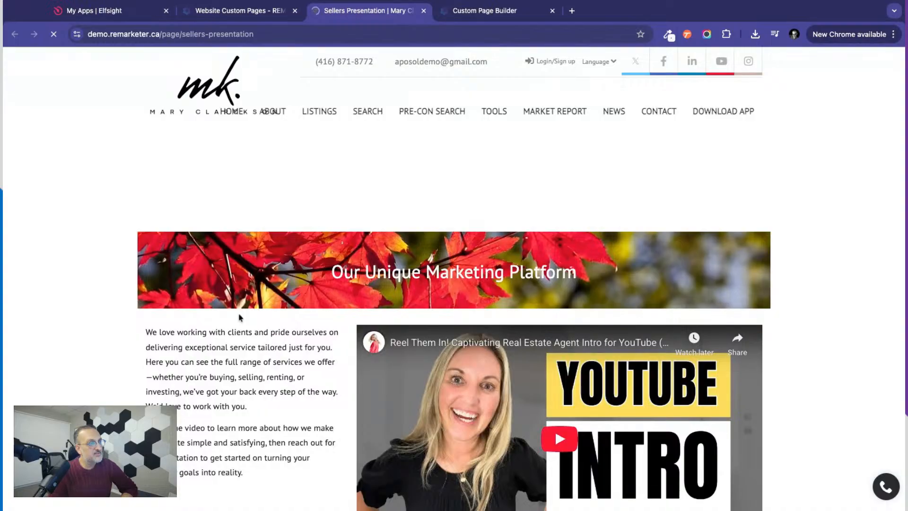
Examine the heading banner, text and video layout of the published Sellers Presentation page.
scroll(239, 315, down, 4)
scroll(239, 316, up, 2)
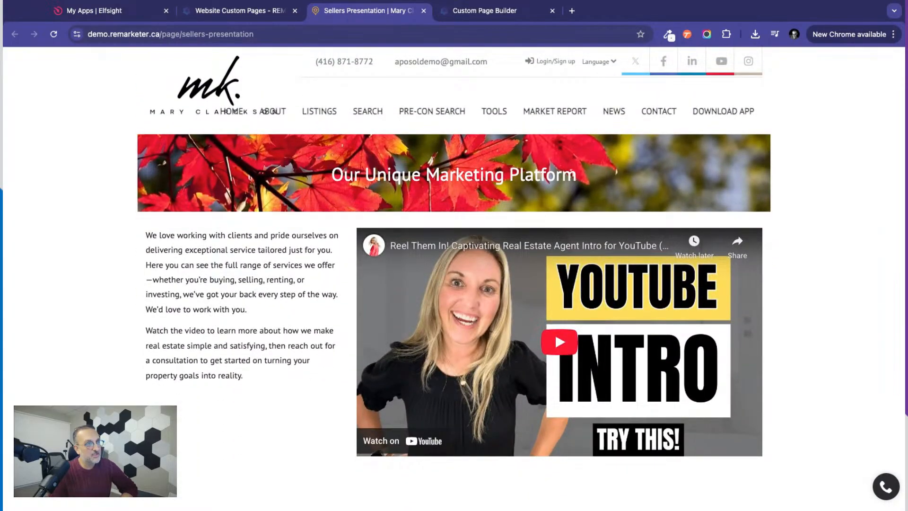
scroll(244, 336, down, 3)
scroll(244, 336, up, 3)
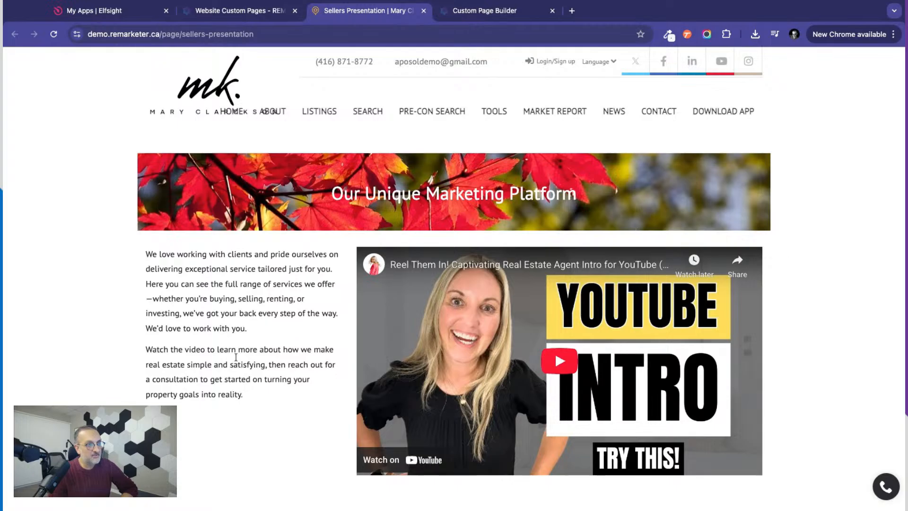
scroll(454, 284, up, 2)
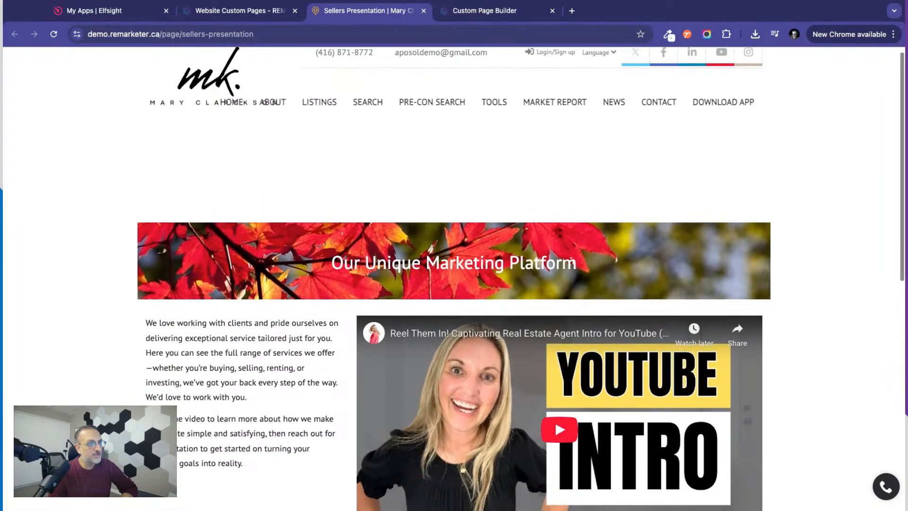
scroll(454, 284, down, 2)
scroll(284, 142, up, 2)
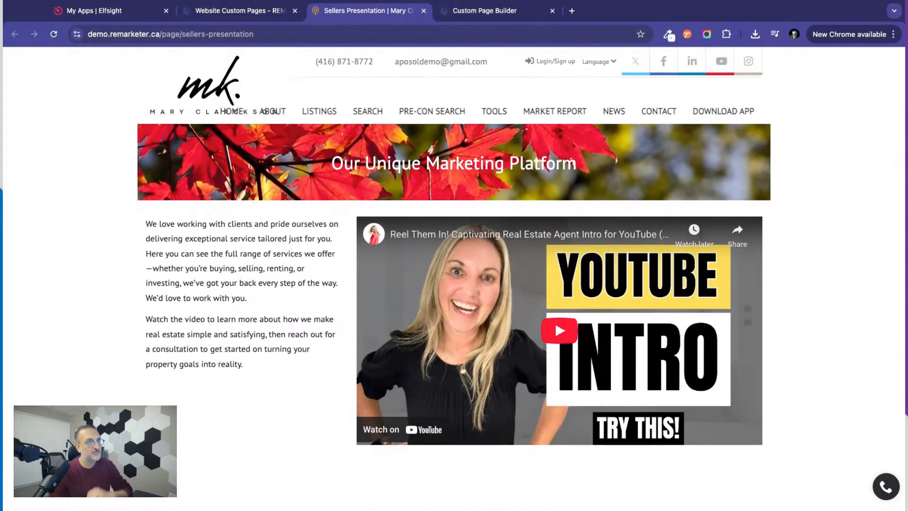
click(216, 12)
click(418, 117)
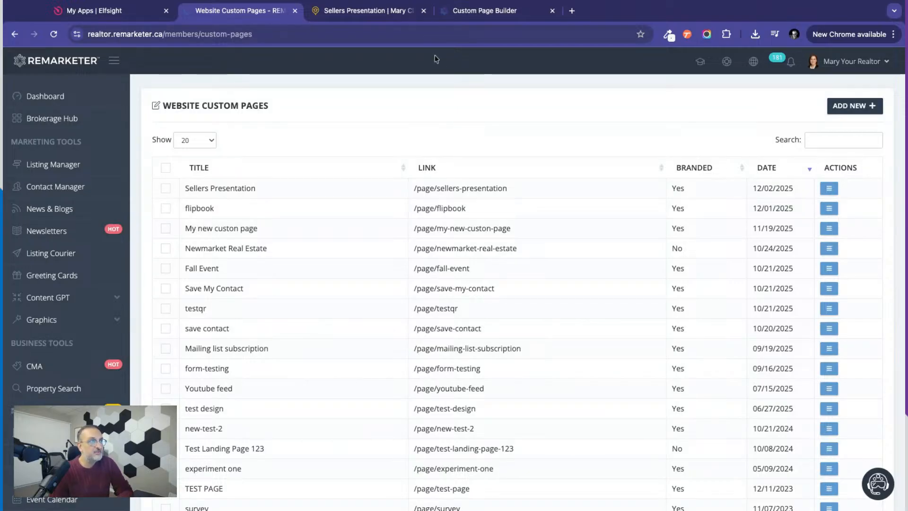
click(484, 12)
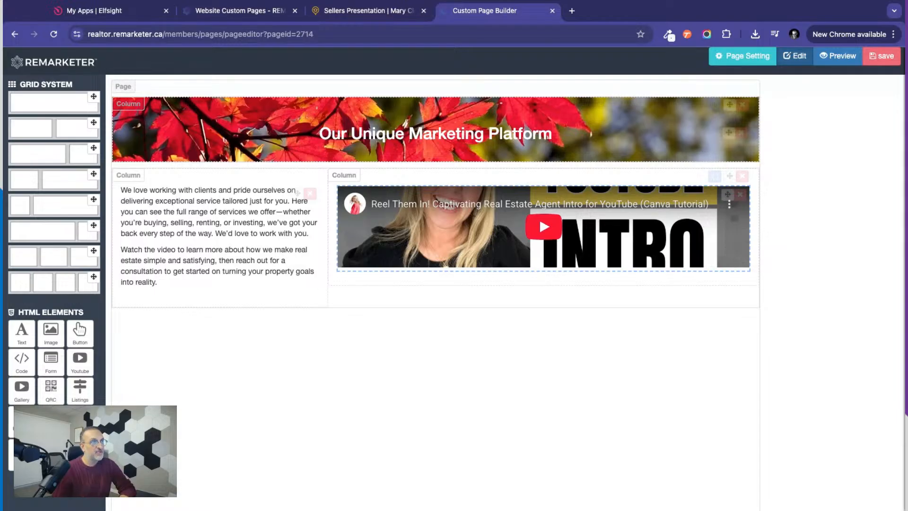
Return to the website custom pages list and open the Add-ons section of the account settings.
click(234, 13)
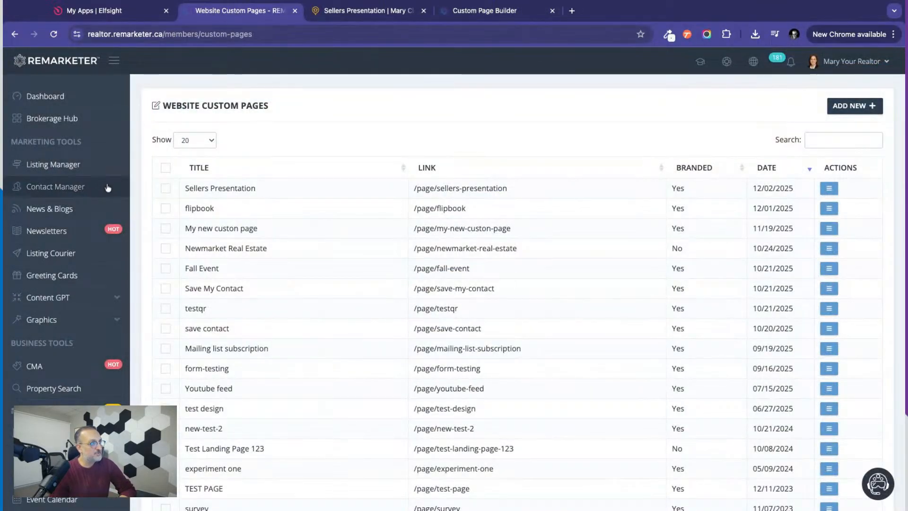
scroll(132, 266, down, 5)
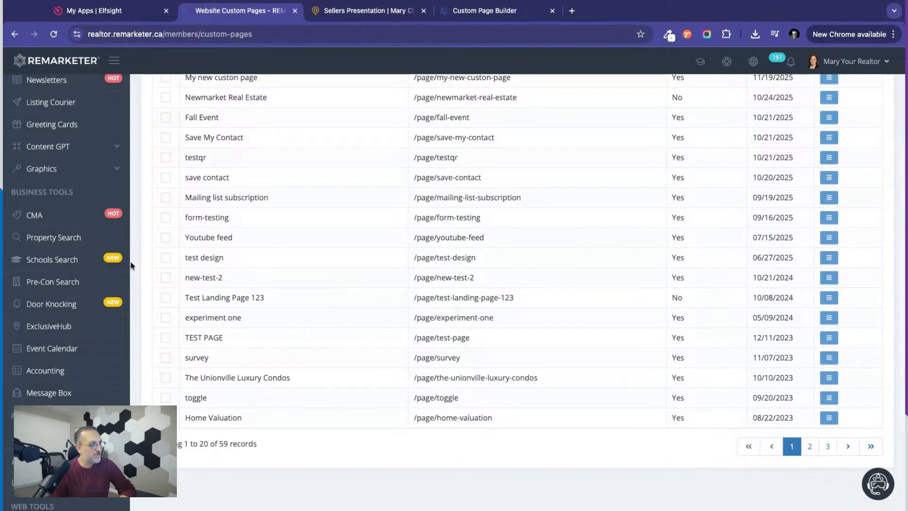
scroll(131, 266, down, 1)
scroll(131, 266, up, 6)
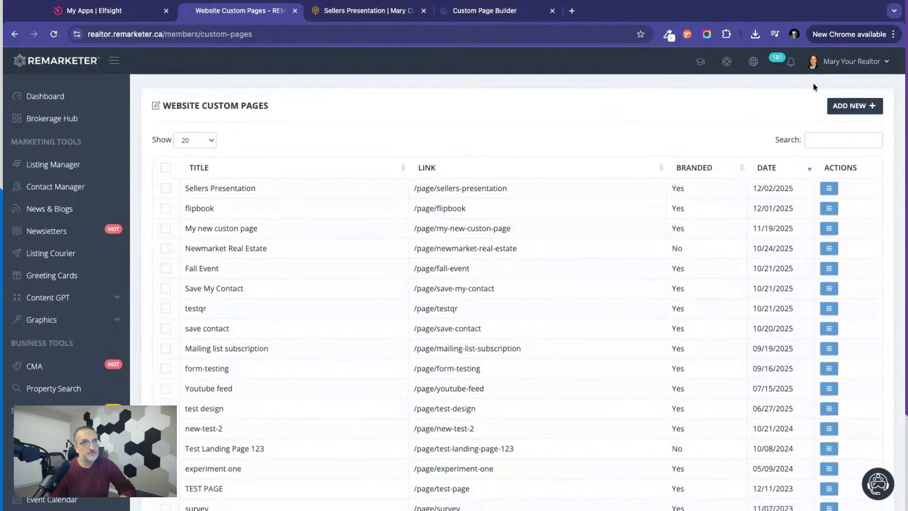
click(844, 63)
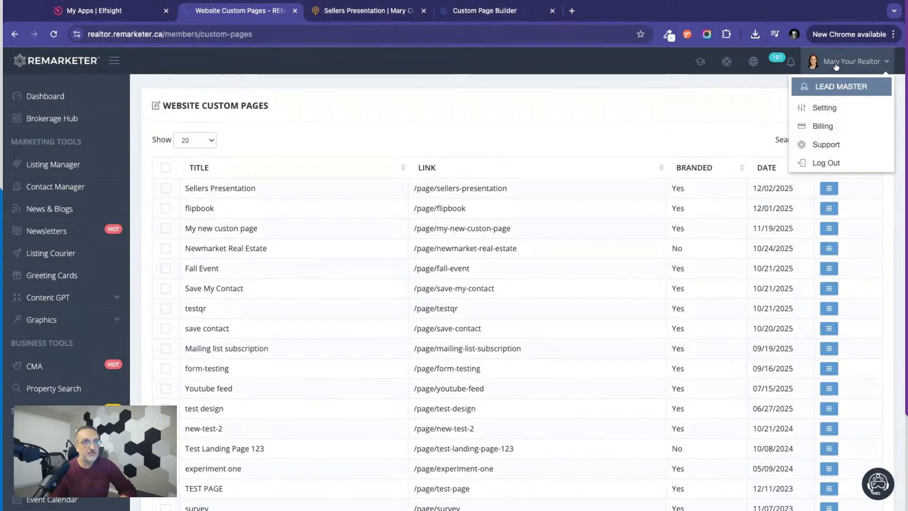
click(825, 108)
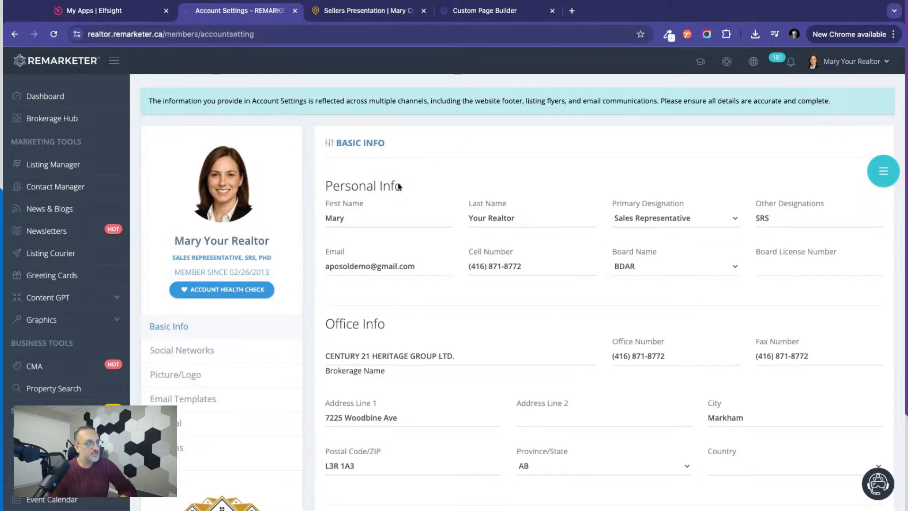
scroll(296, 349, down, 1)
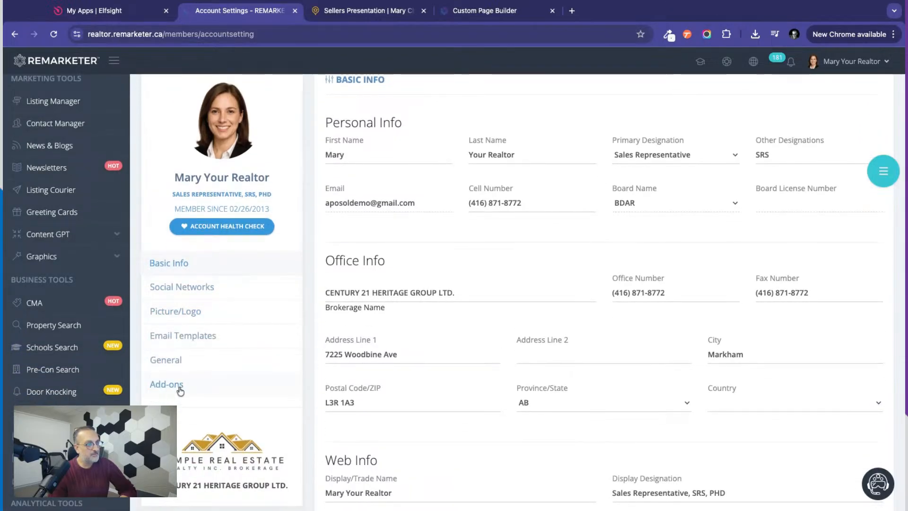
scroll(180, 390, down, 2)
click(167, 274)
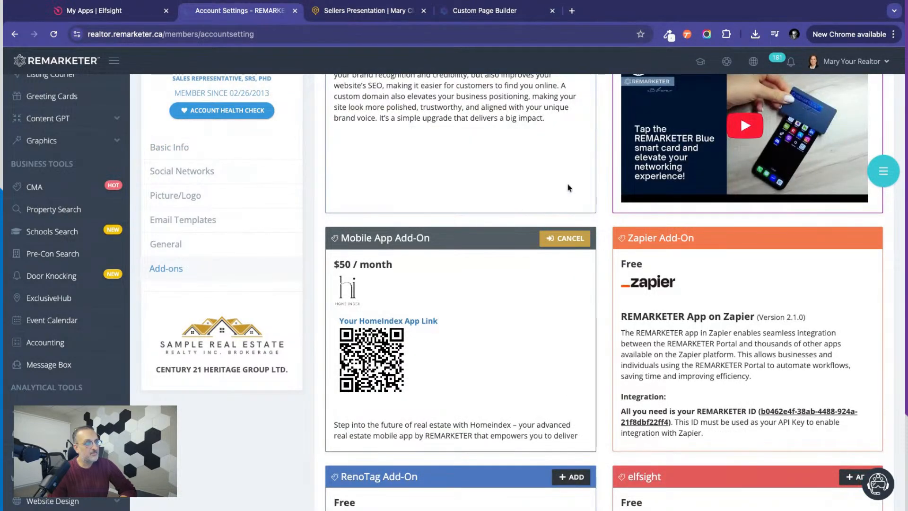
Look through the available account add-ons and add the free elfsight add-on.
scroll(604, 271, up, 3)
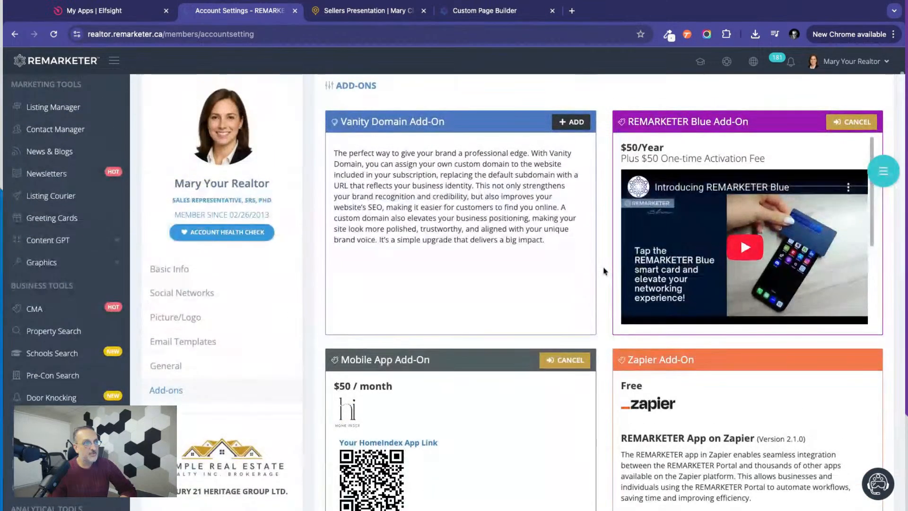
scroll(581, 361, down, 5)
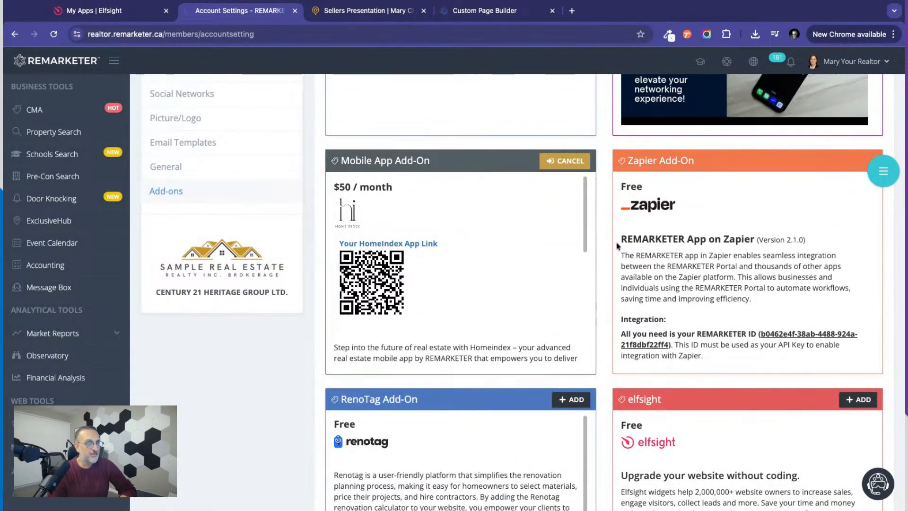
scroll(608, 363, down, 1)
scroll(608, 363, down, 4)
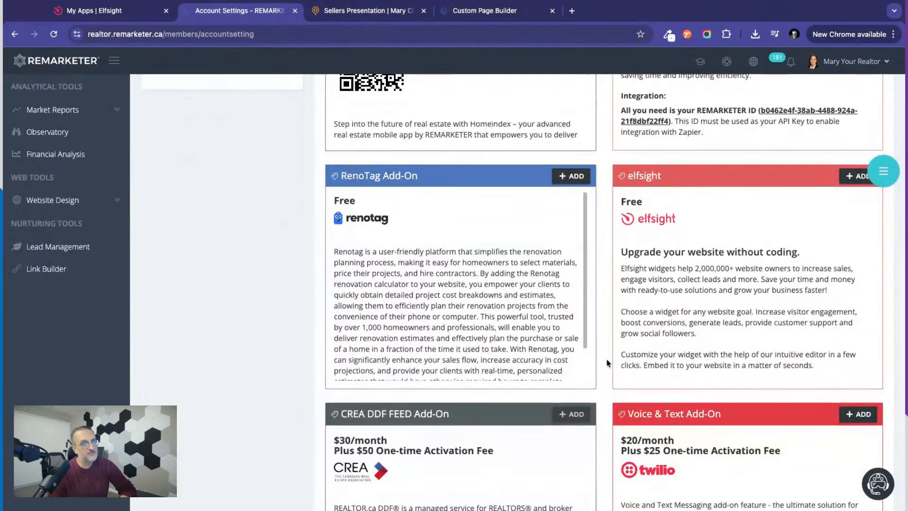
scroll(609, 362, down, 1)
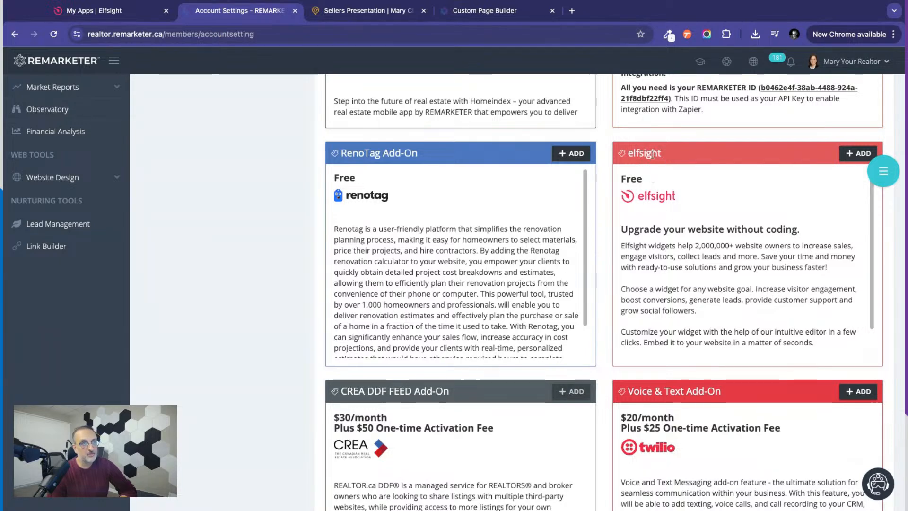
click(856, 155)
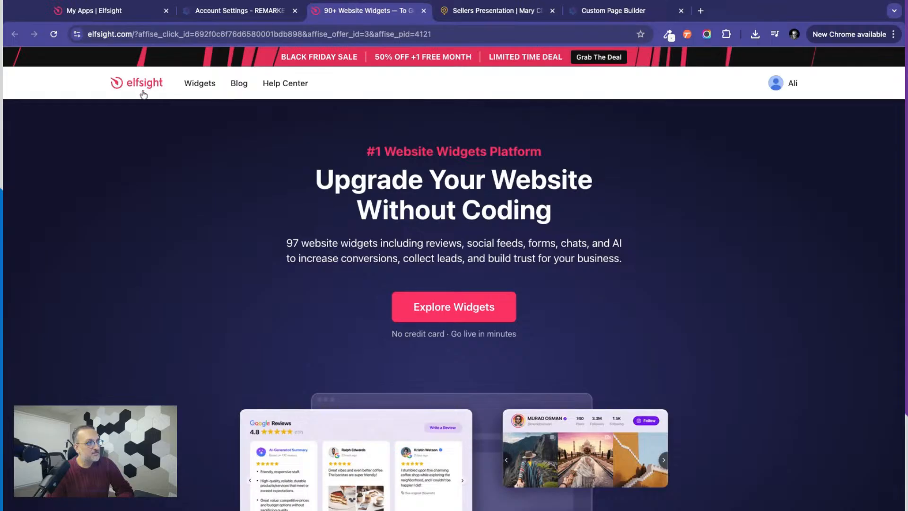
Examine the elfsight site's widget overview across the Social, Reviews, Video, Audio, Chats, Forms, E-commerce and Tools categories.
scroll(348, 232, down, 3)
scroll(368, 265, down, 3)
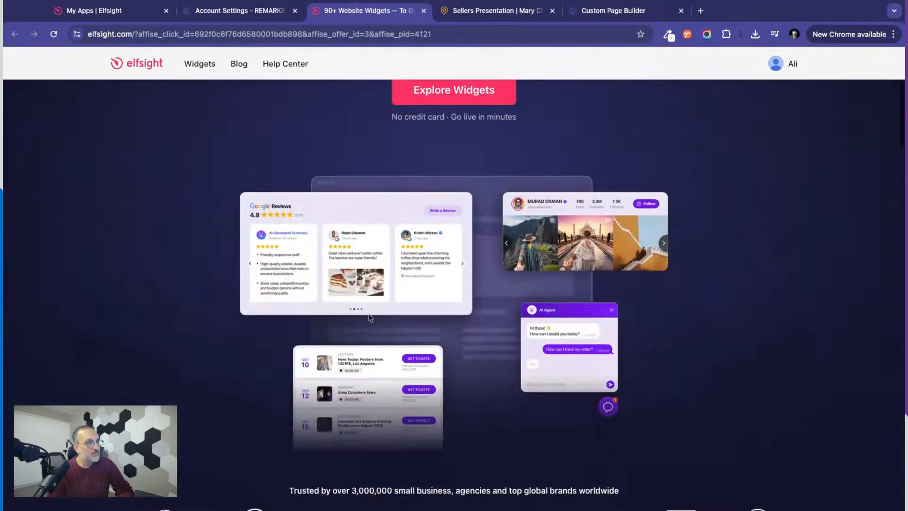
scroll(367, 301, up, 2)
scroll(367, 301, up, 4)
mouse_move(199, 99)
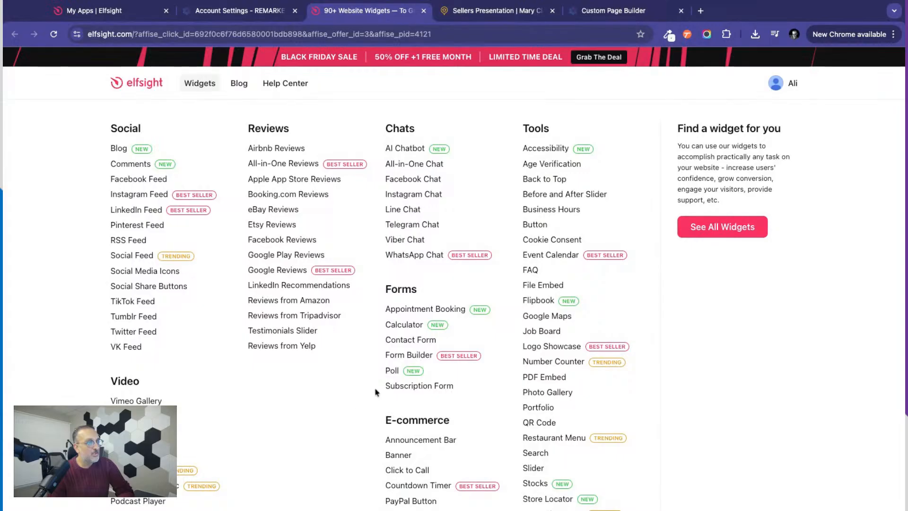
scroll(376, 391, down, 3)
scroll(376, 391, up, 3)
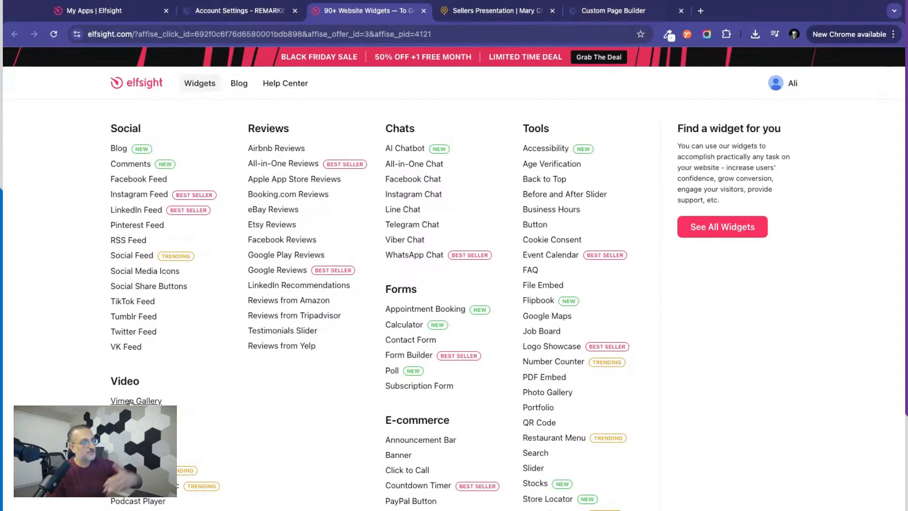
scroll(133, 402, down, 2)
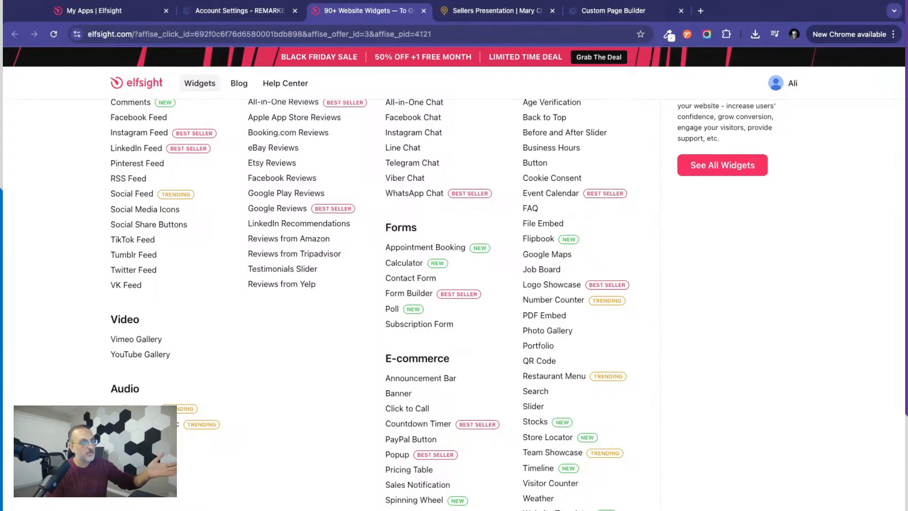
scroll(330, 351, up, 2)
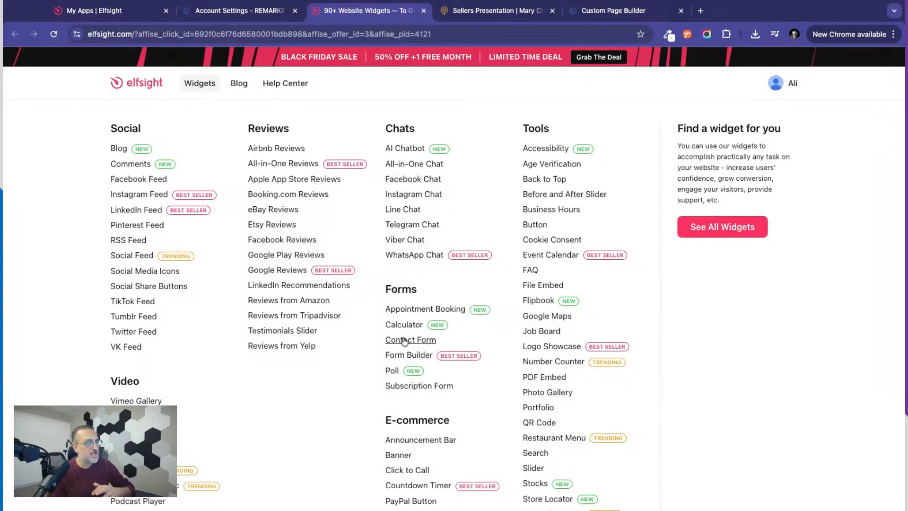
scroll(404, 340, down, 2)
scroll(396, 303, down, 1)
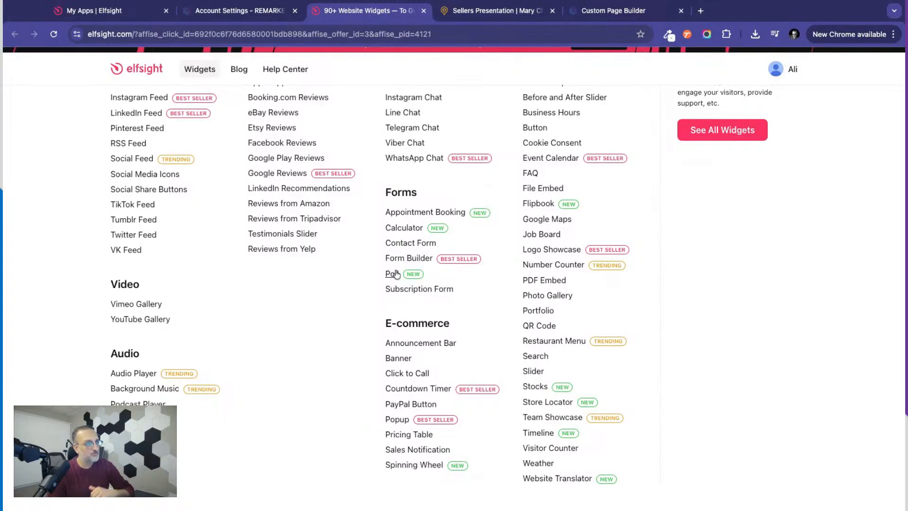
scroll(393, 342, down, 1)
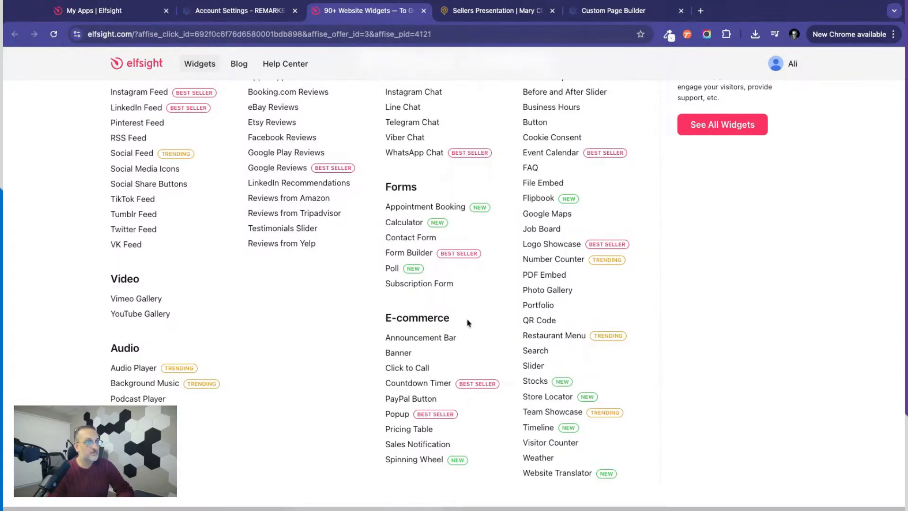
scroll(495, 318, up, 3)
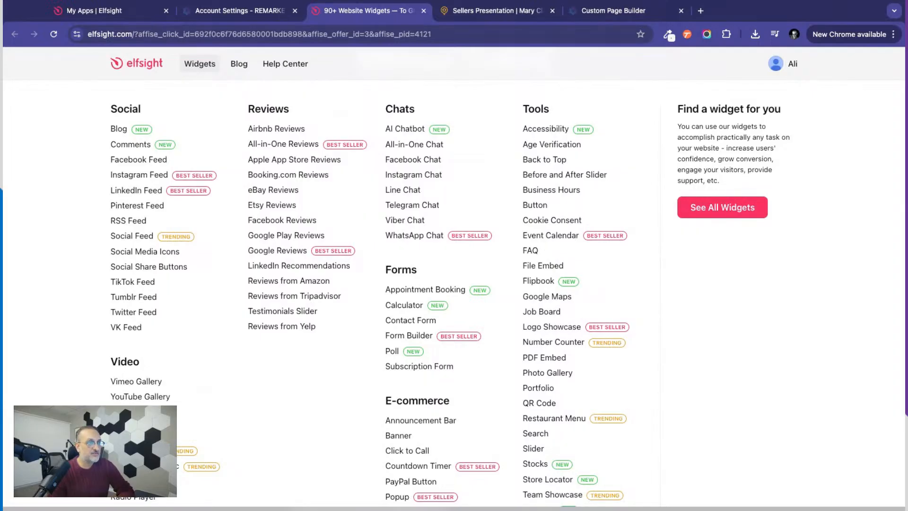
scroll(531, 236, down, 2)
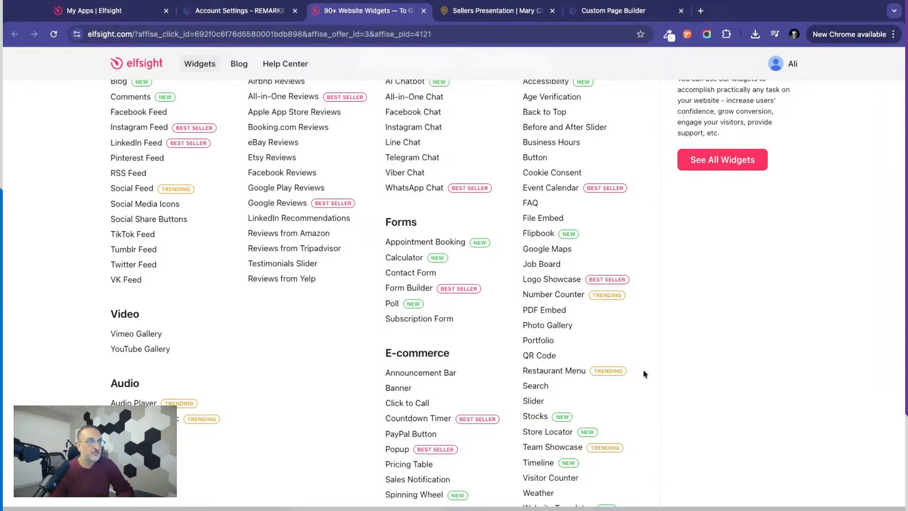
scroll(641, 375, down, 1)
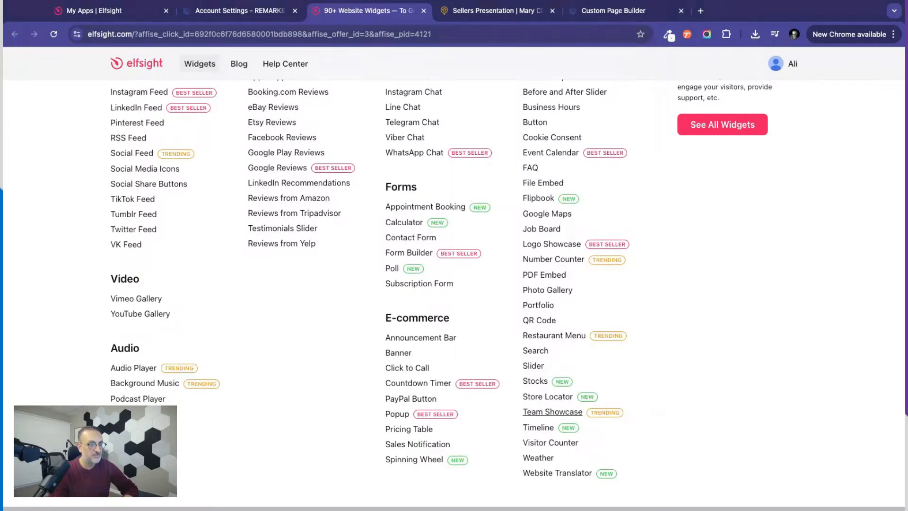
scroll(552, 411, up, 3)
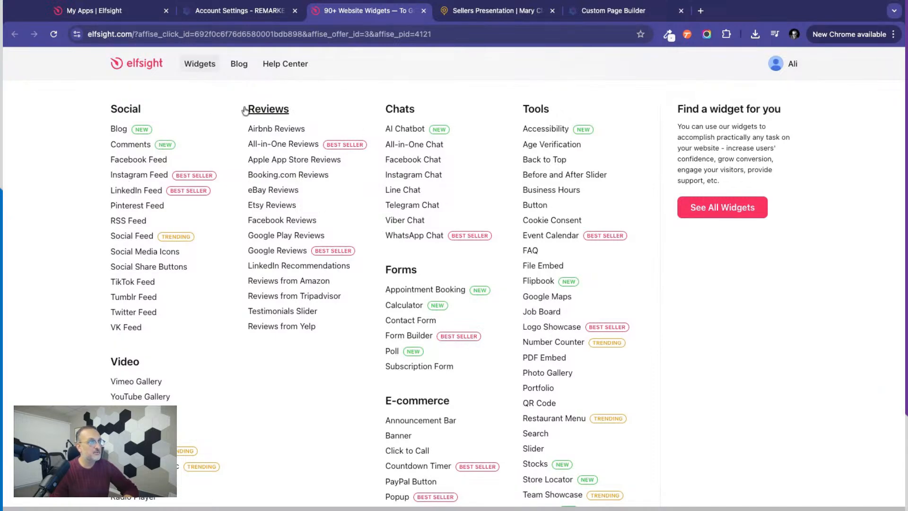
click(195, 67)
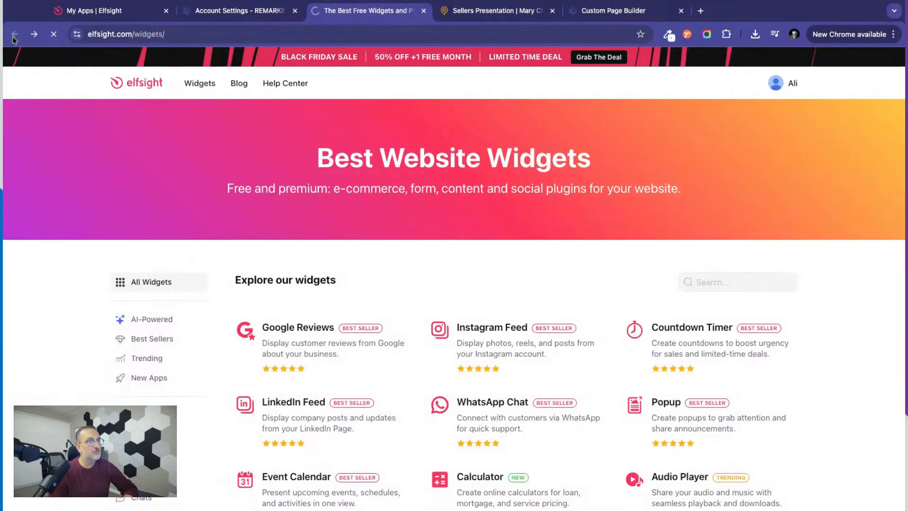
click(14, 35)
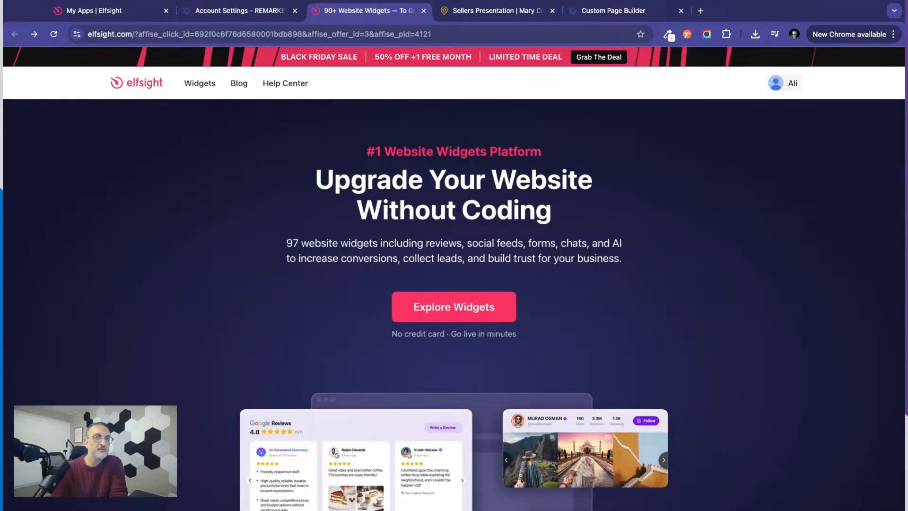
Open the elfsight account dashboard and view the existing Instagram Feed and YouTube Gallery widgets.
click(776, 84)
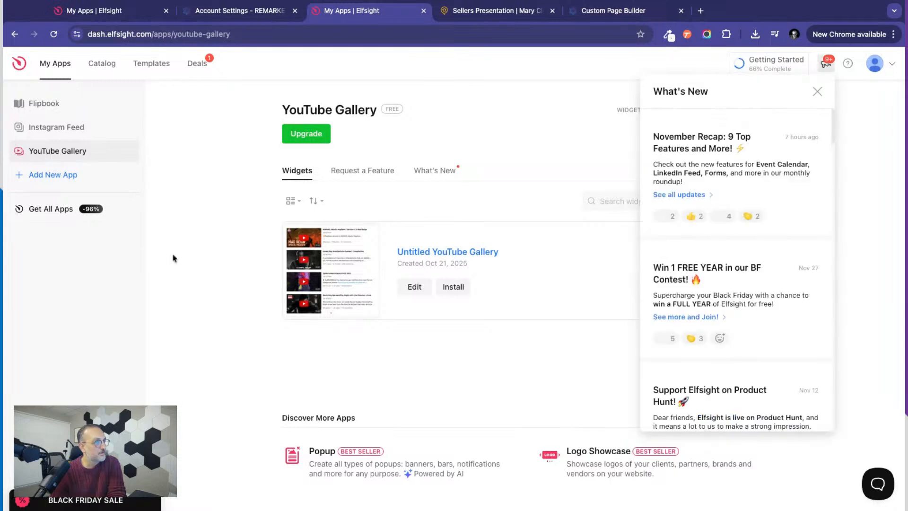
click(817, 92)
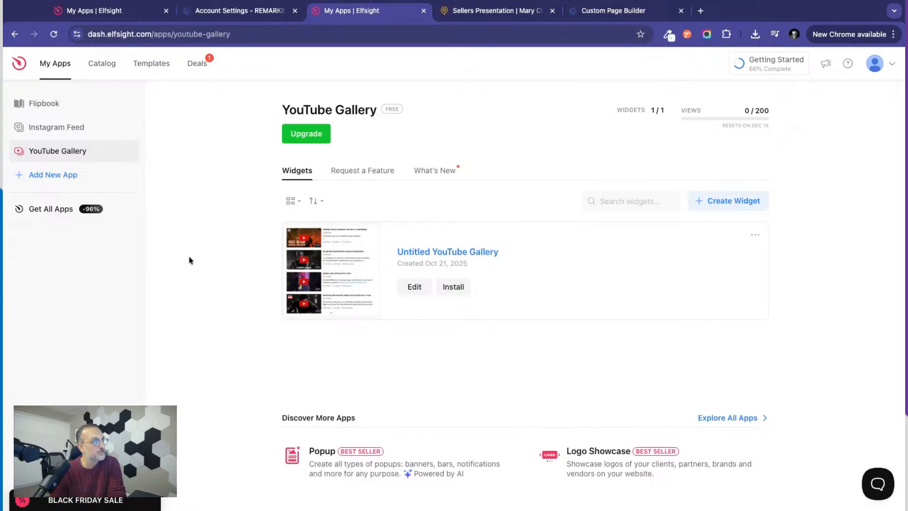
click(39, 128)
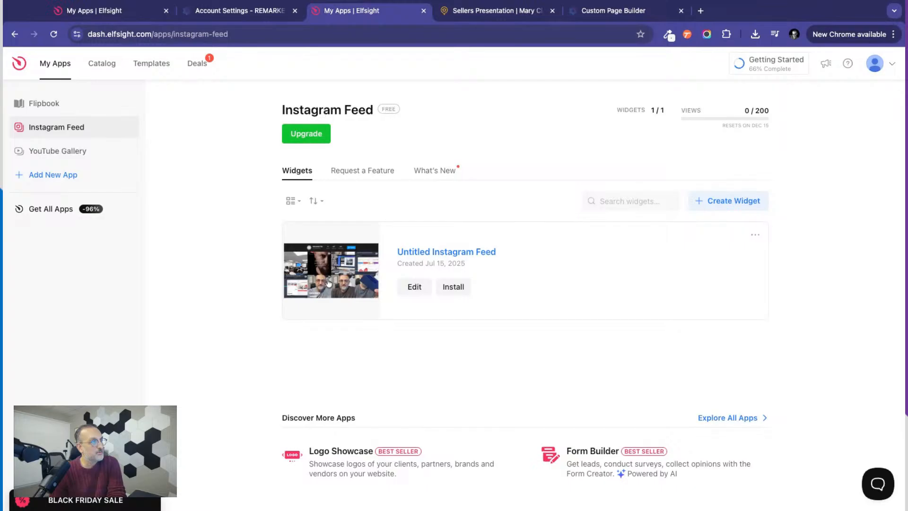
click(50, 160)
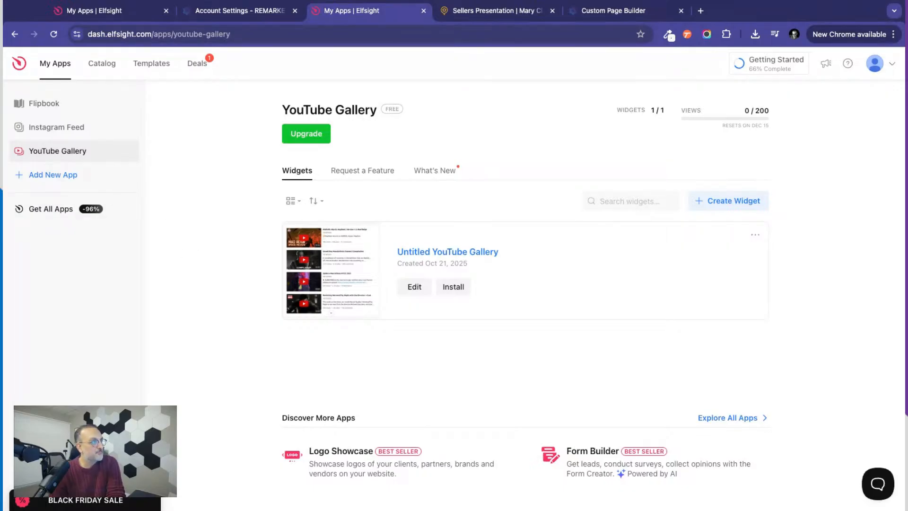
Open the elfsight Apps Catalog and examine the widgets on offer, from Google Reviews to the Testimonials Slider.
click(100, 68)
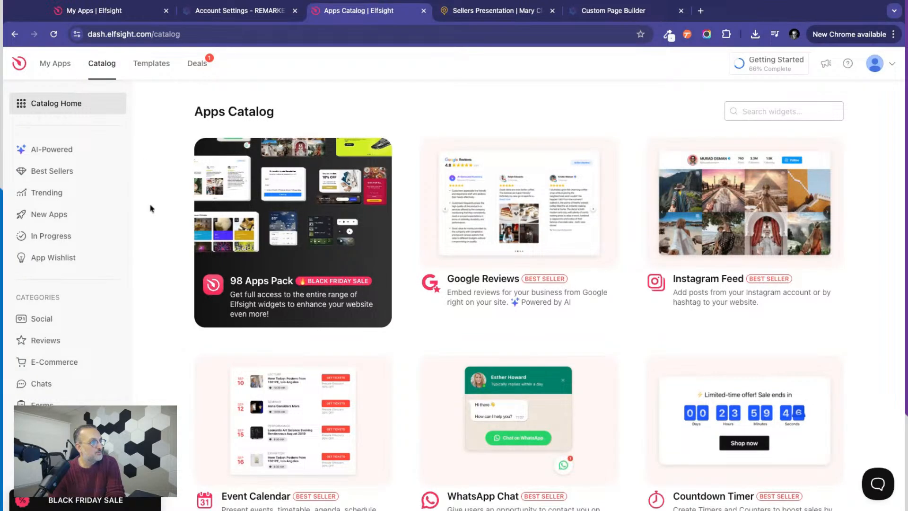
scroll(244, 303, down, 3)
scroll(245, 303, down, 3)
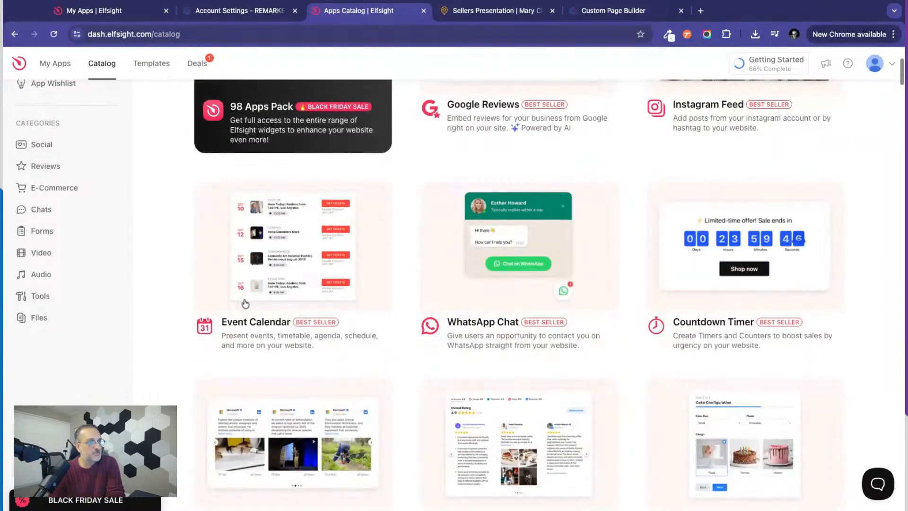
scroll(244, 303, down, 6)
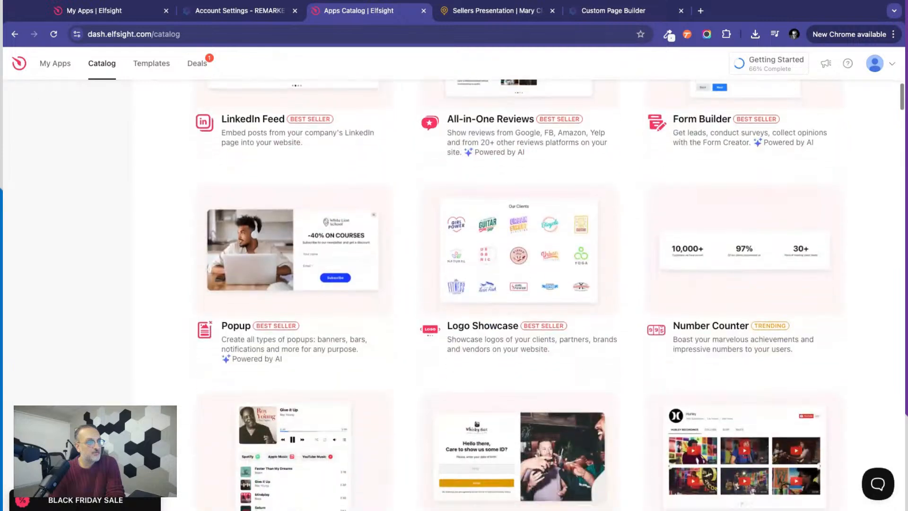
scroll(454, 293, down, 1)
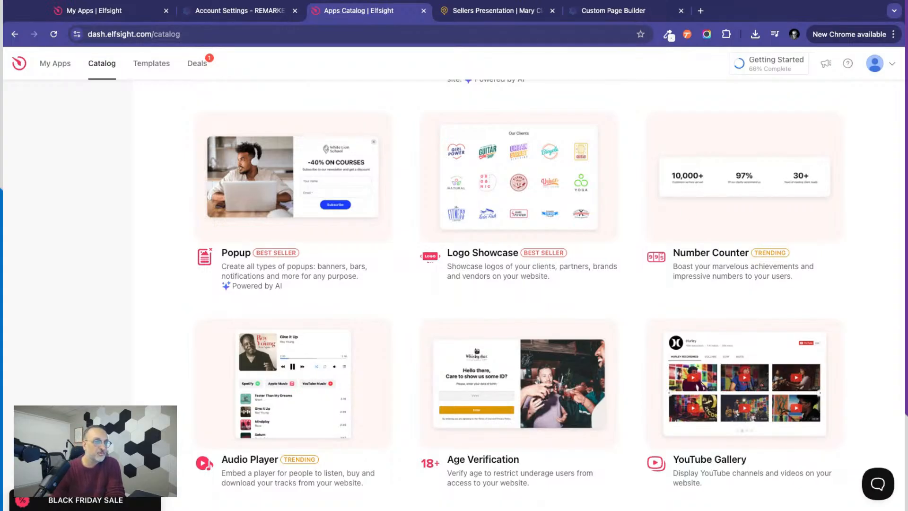
scroll(621, 454, down, 4)
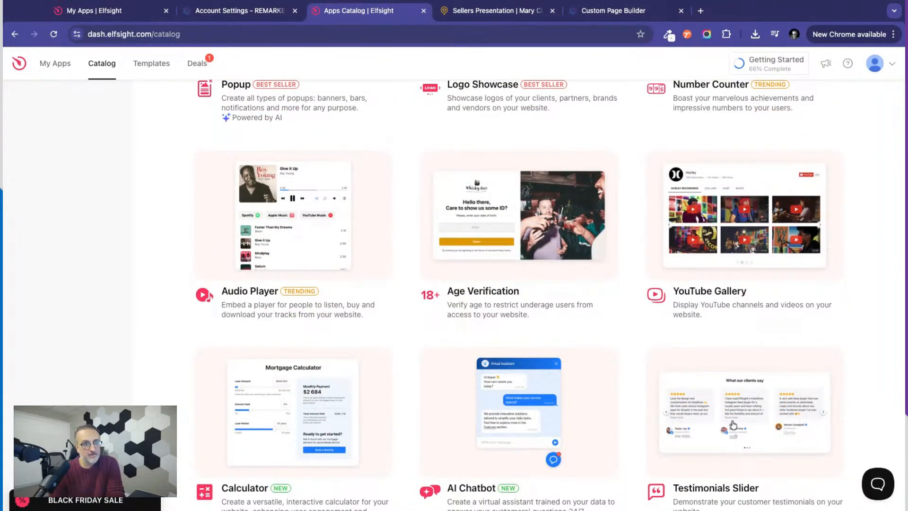
scroll(733, 426, down, 3)
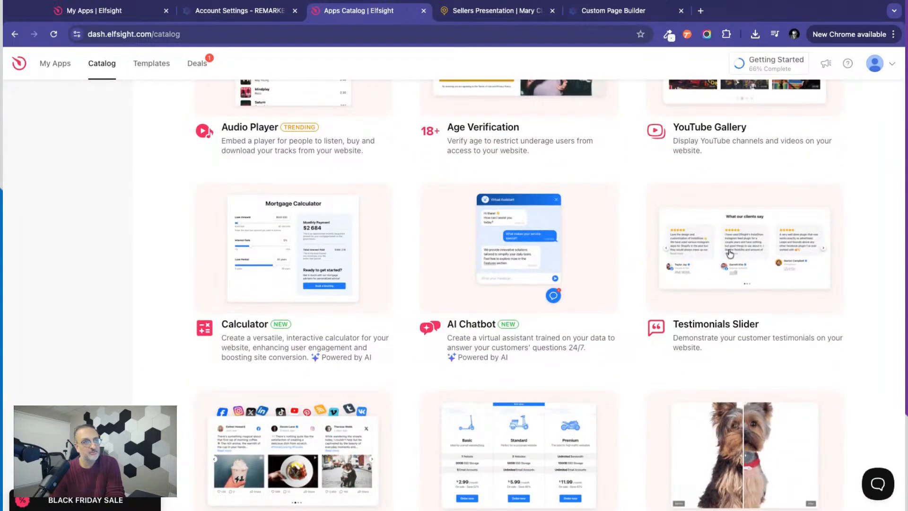
Search the Apps Catalog for "pdf" and start a new Flipbook widget.
scroll(630, 247, up, 4)
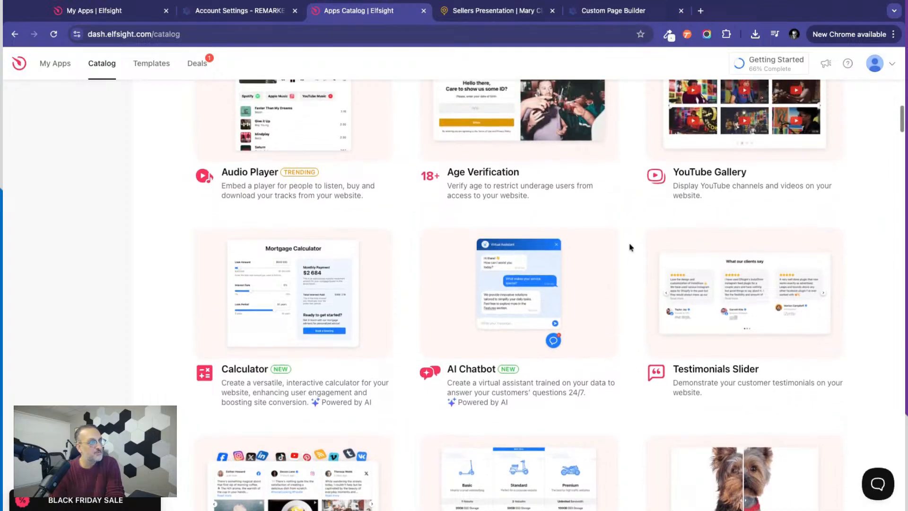
scroll(628, 247, up, 7)
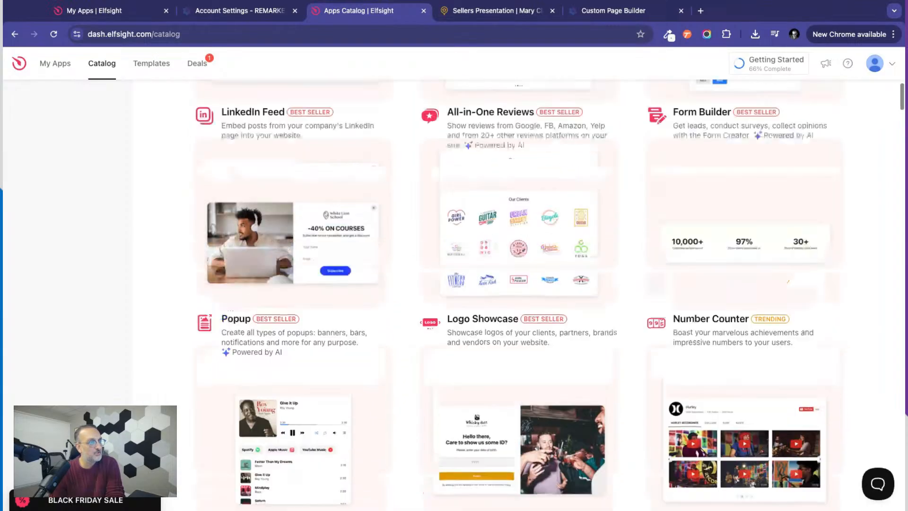
scroll(628, 247, up, 10)
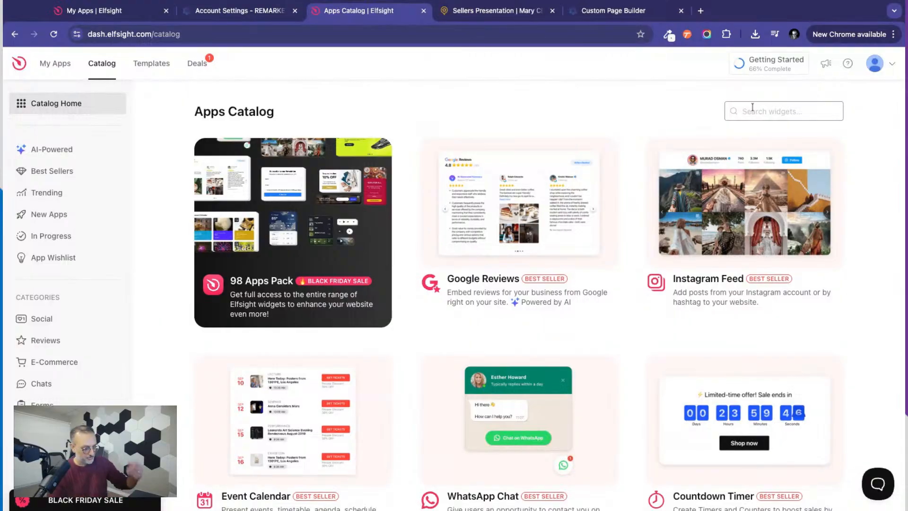
text(pdf)
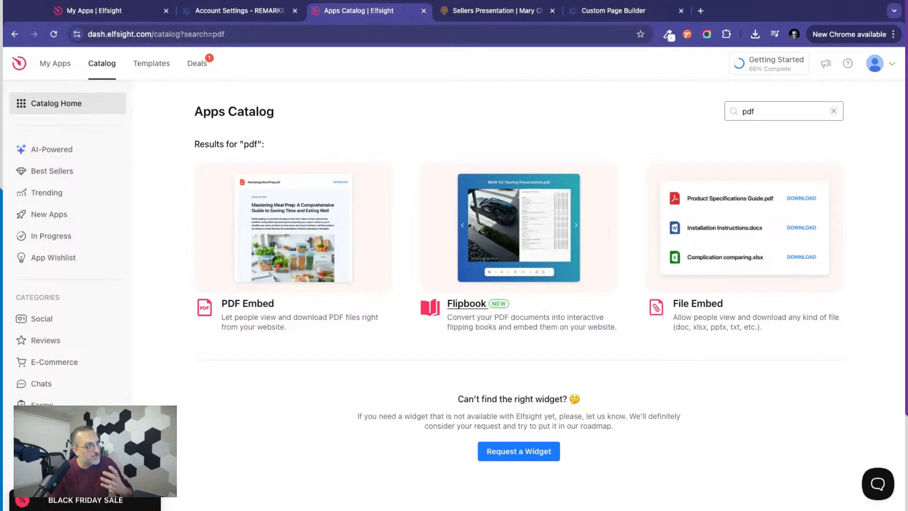
click(464, 312)
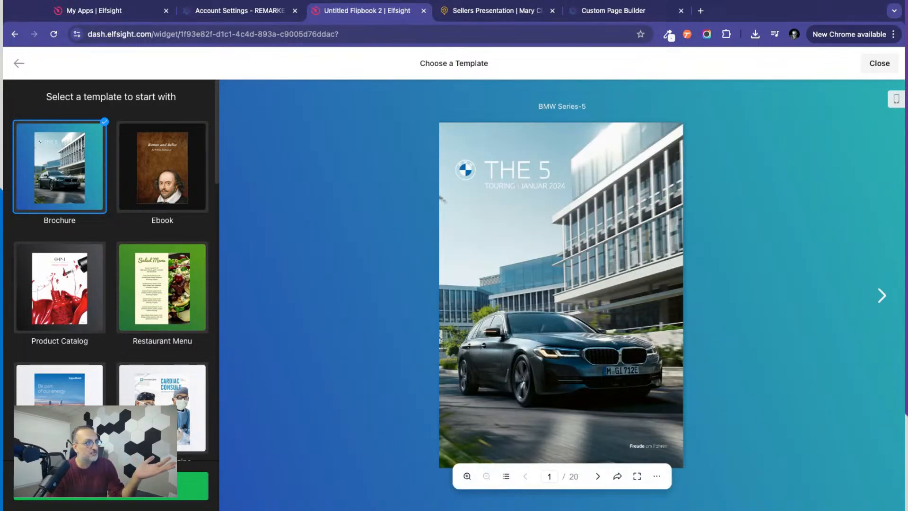
Browse the Flipbook starting templates and select the Photo Album template.
scroll(94, 358, down, 4)
scroll(94, 358, down, 9)
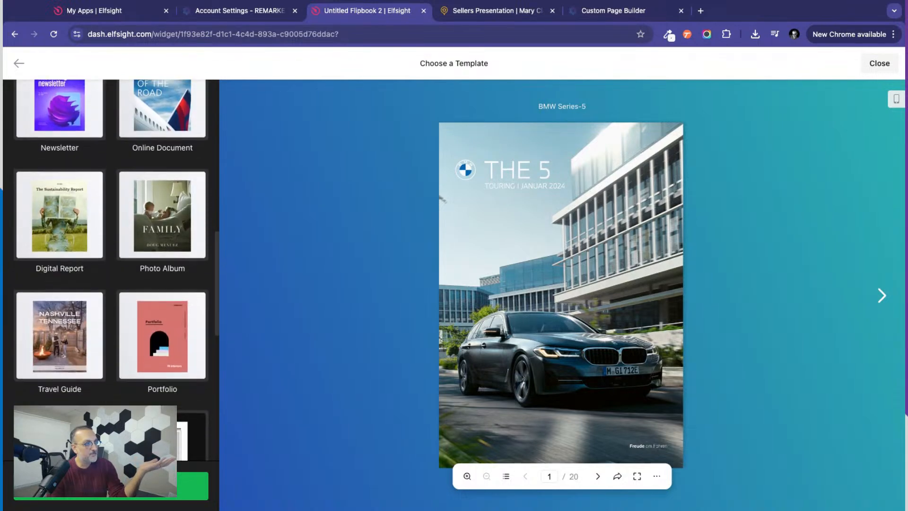
scroll(161, 289, up, 1)
click(161, 288)
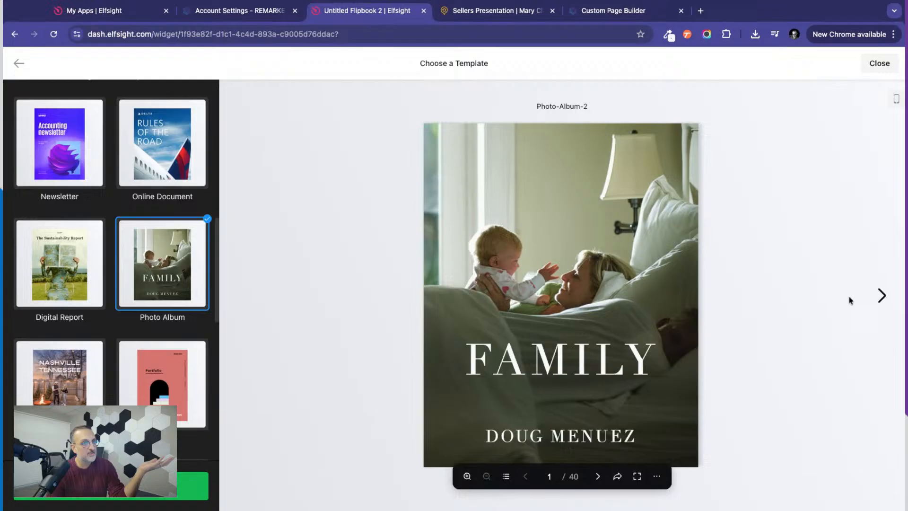
Page through the preview of the Photo Album flipbook template.
click(882, 296)
click(882, 296)
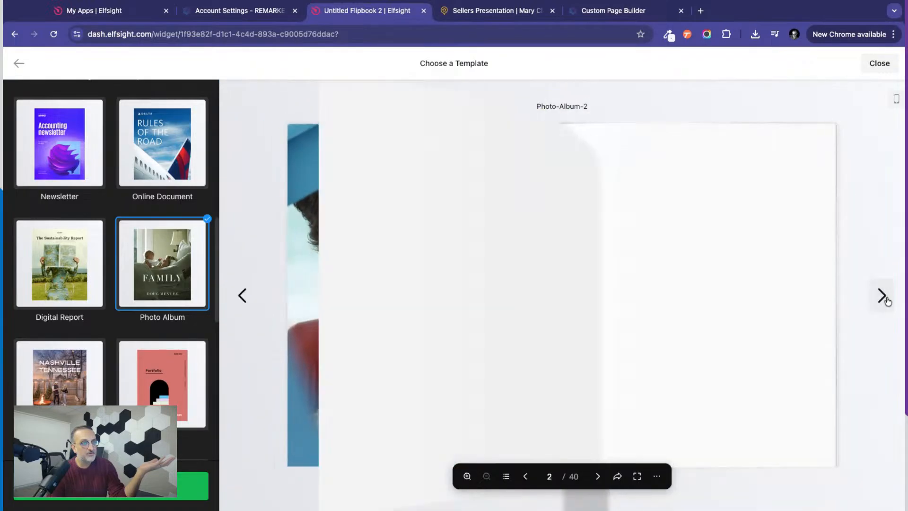
click(882, 295)
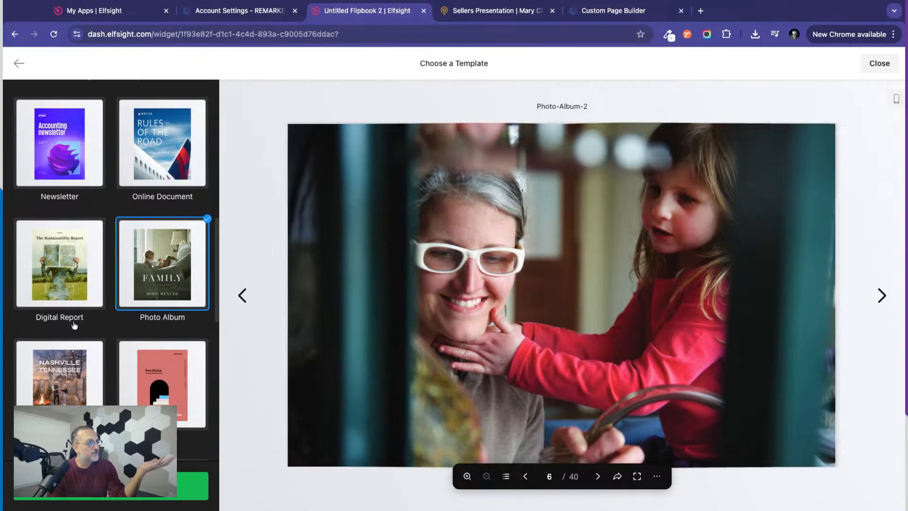
Select the Business Proposal template, checking its preview pages, and continue with it for the new flipbook.
scroll(74, 325, up, 5)
scroll(74, 325, up, 3)
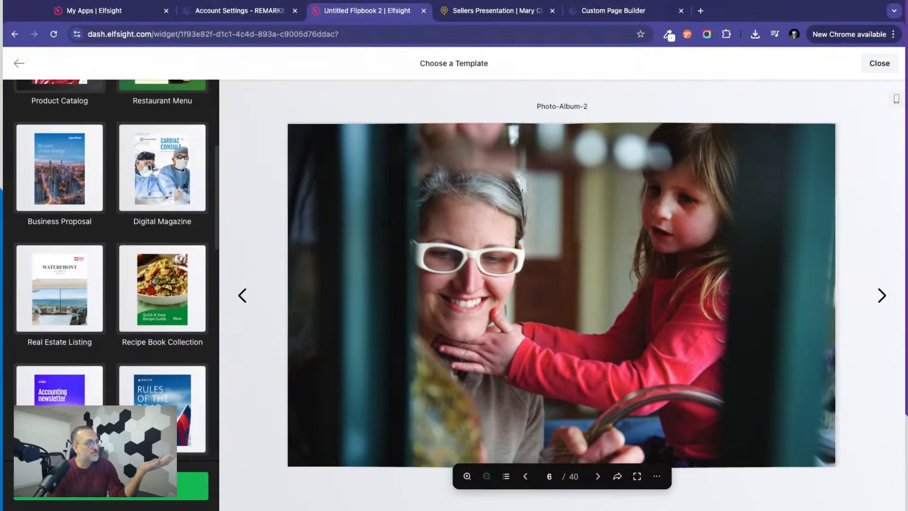
scroll(65, 296, up, 6)
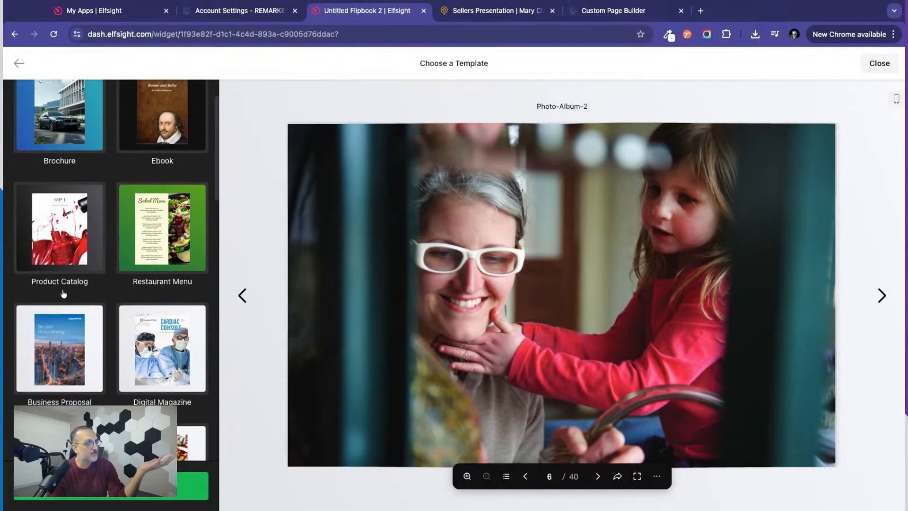
click(60, 368)
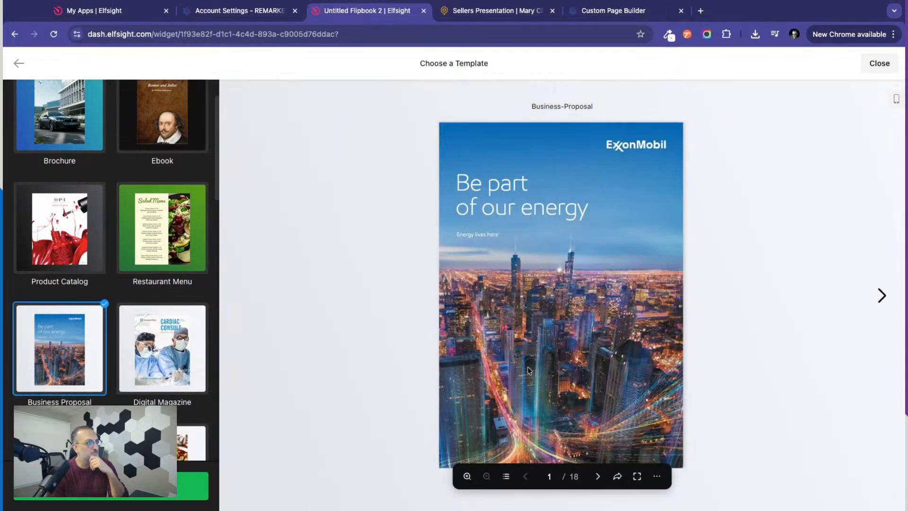
click(881, 295)
click(881, 296)
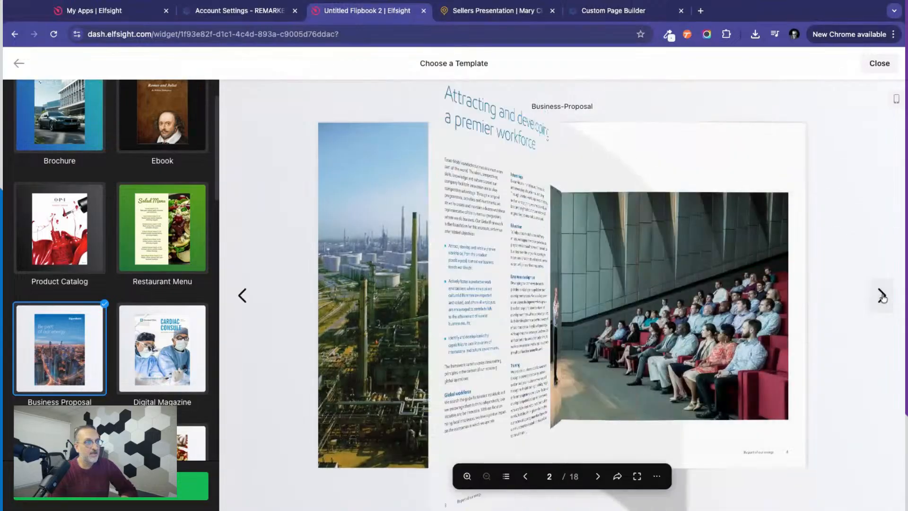
click(882, 295)
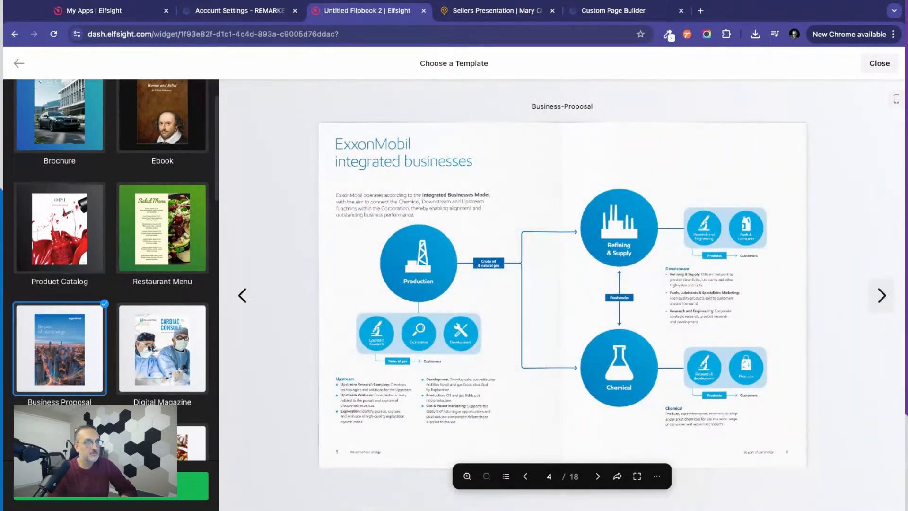
scroll(113, 283, down, 3)
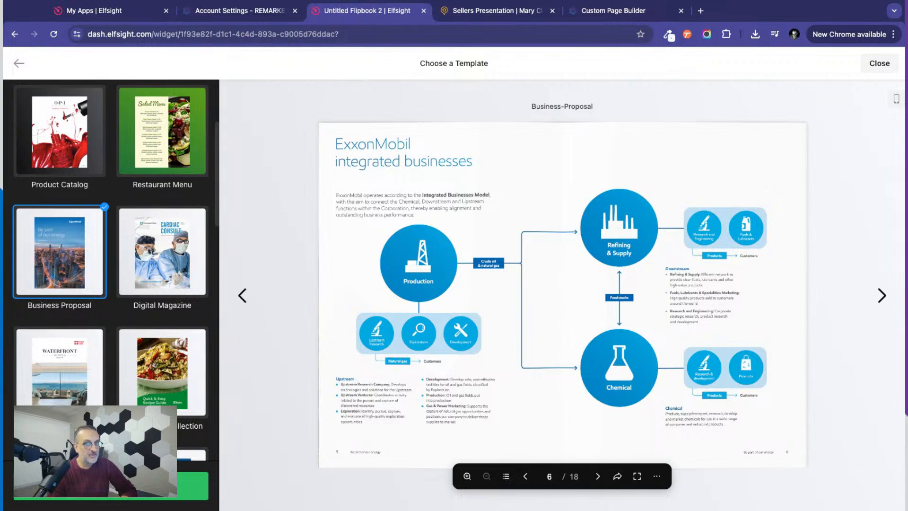
click(111, 486)
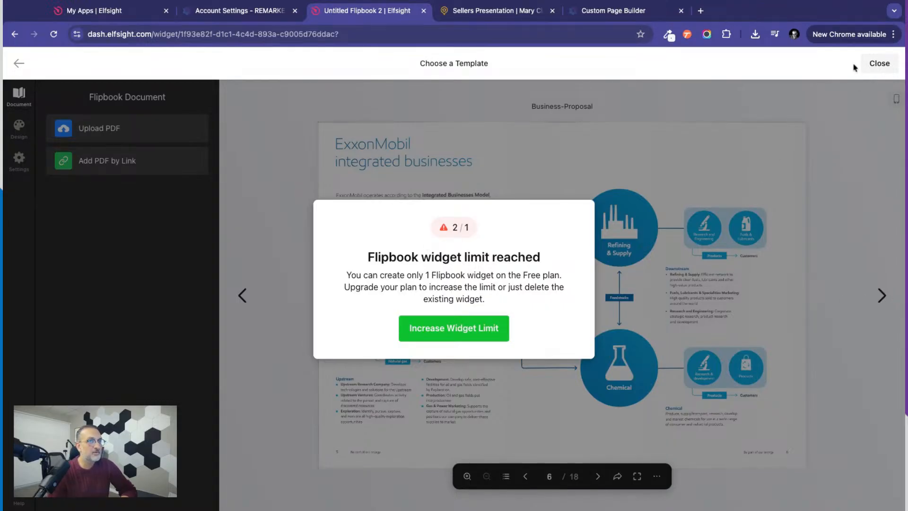
Close the widget editor and delete the older Untitled Flipbook widget from the Flipbook app.
click(880, 64)
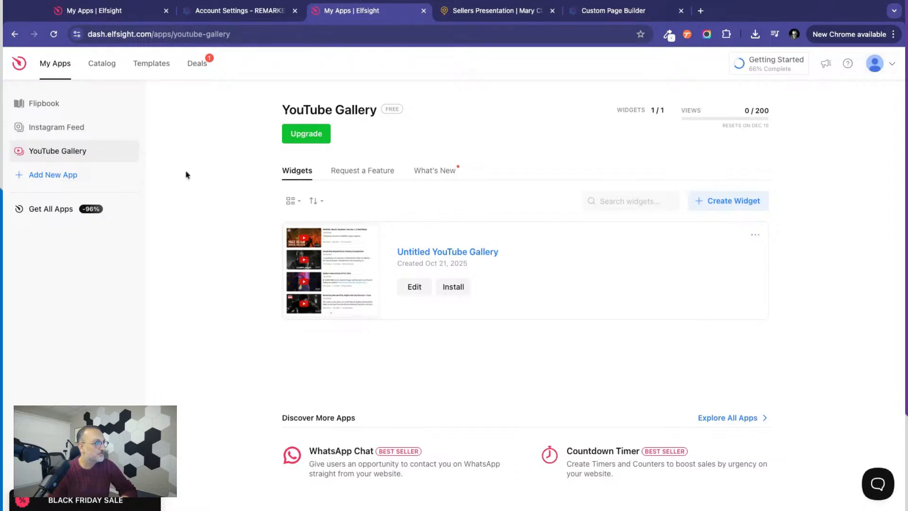
click(41, 107)
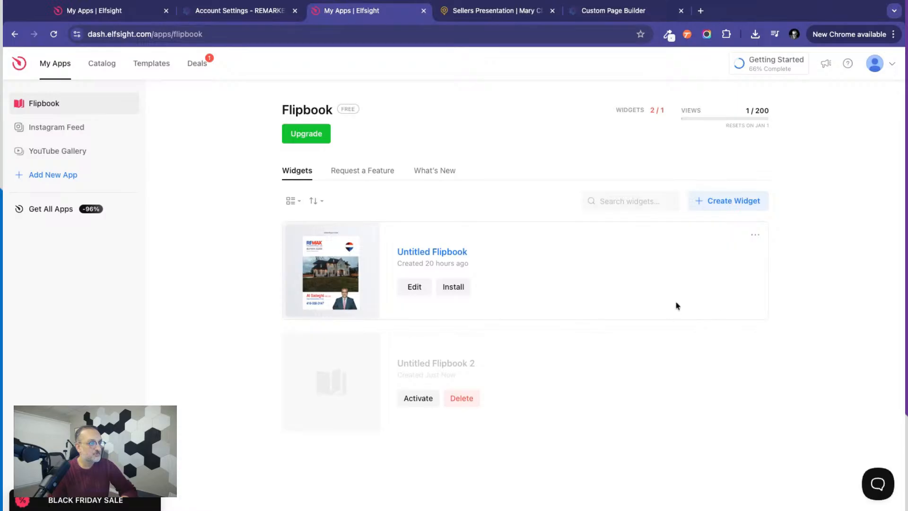
click(755, 237)
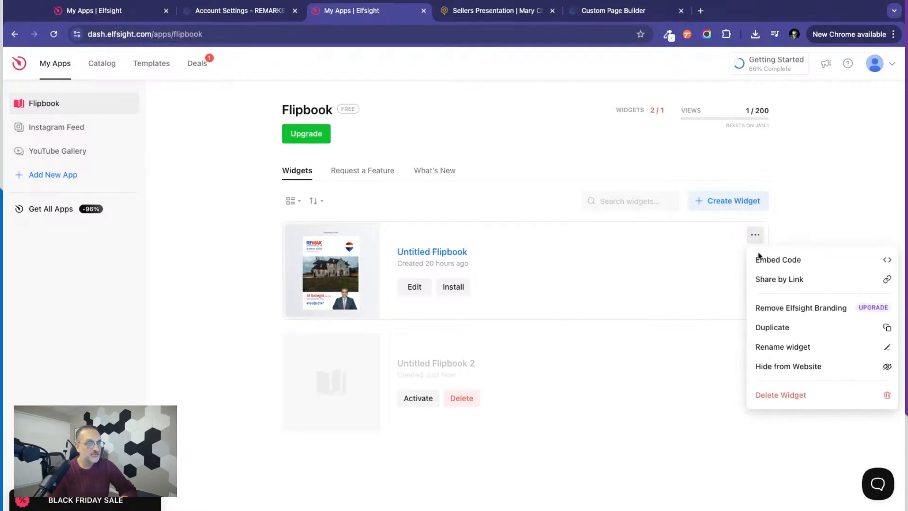
click(781, 395)
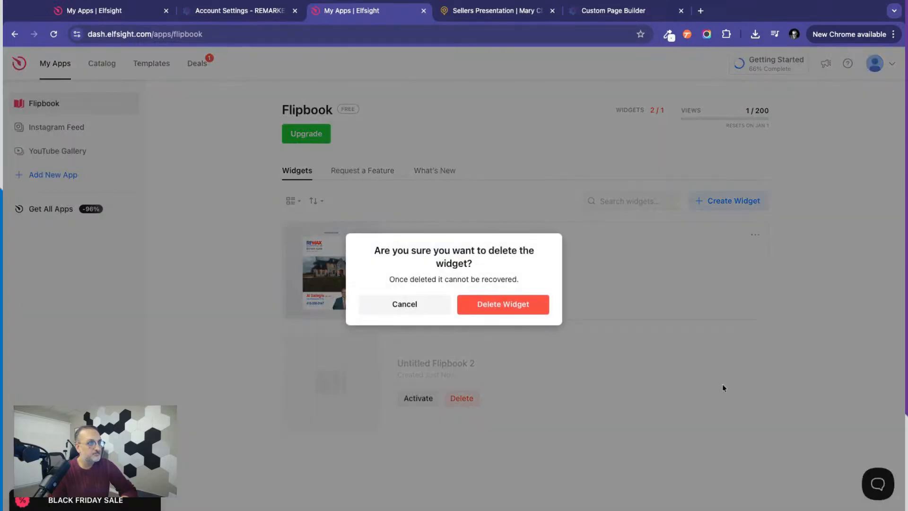
click(495, 305)
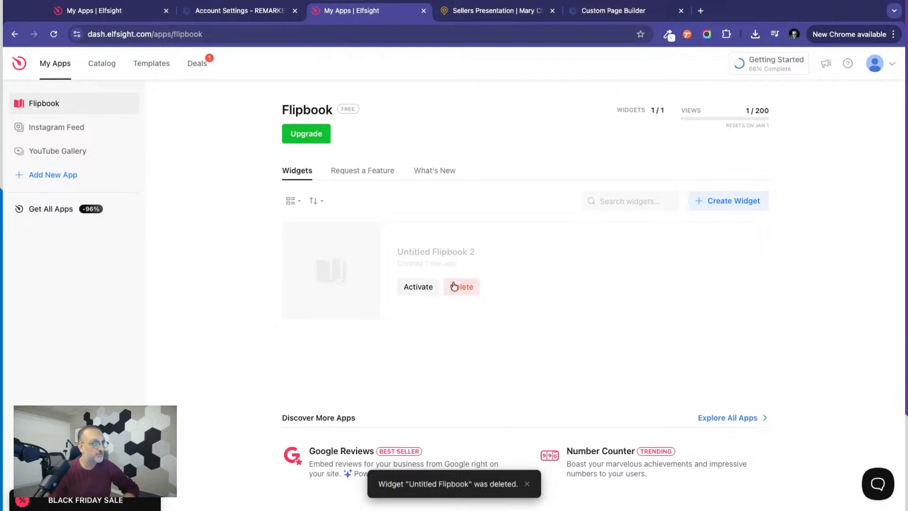
Activate the Untitled Flipbook 2 widget and open the PDF upload in its editor.
click(416, 290)
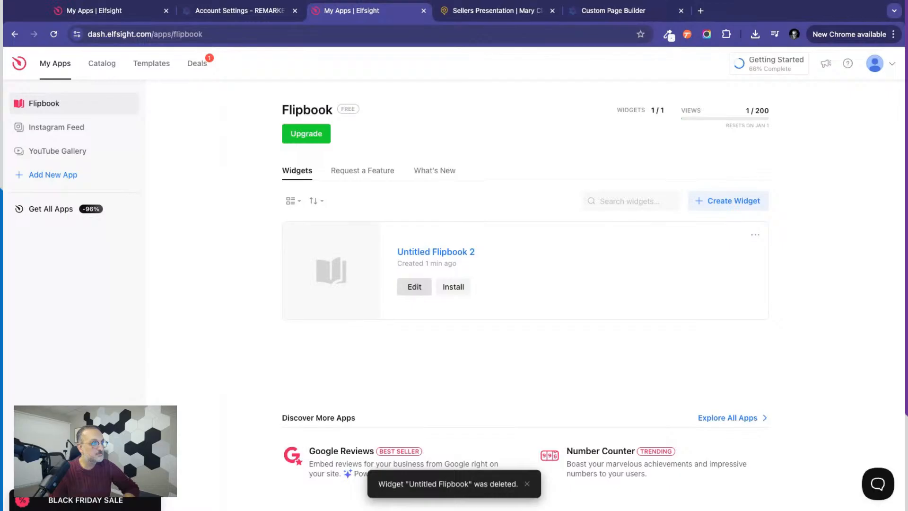
click(409, 287)
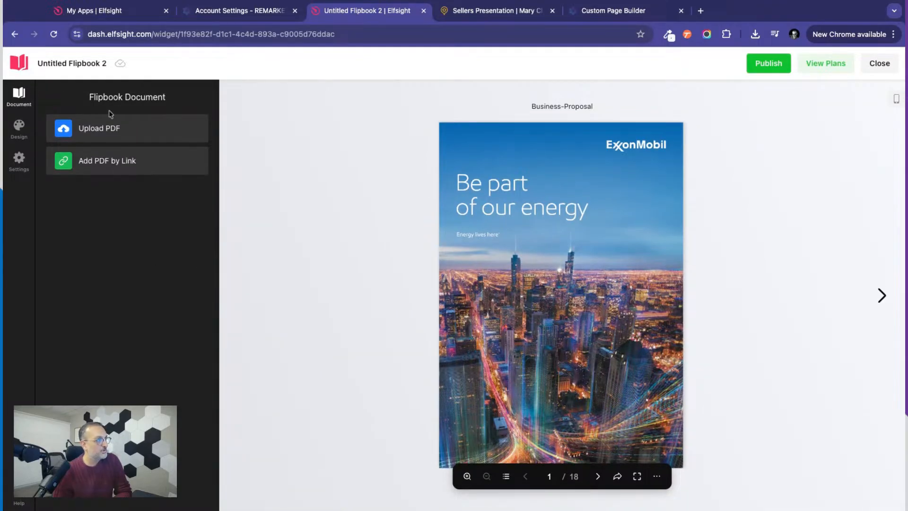
click(90, 133)
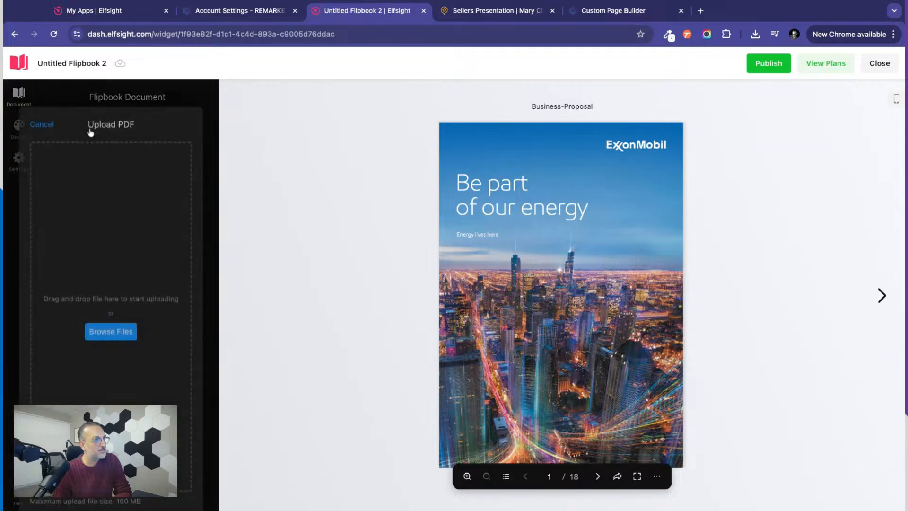
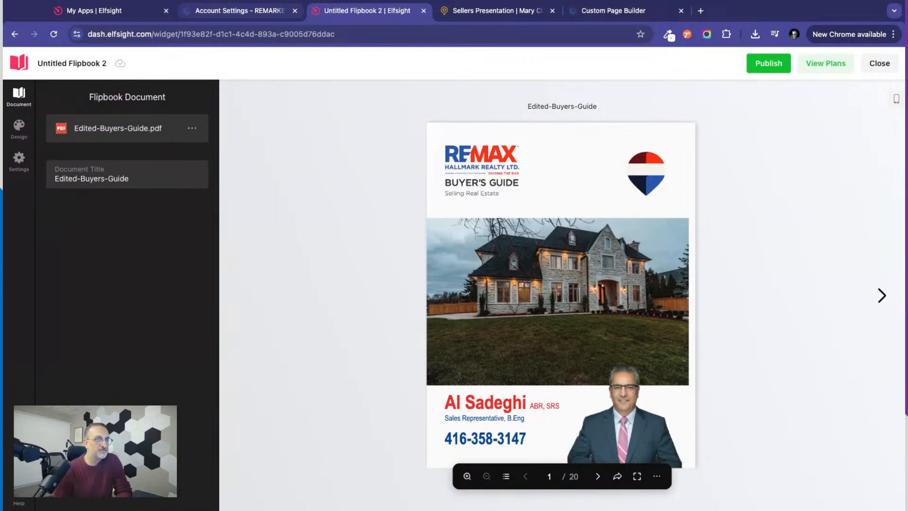
Page forward through the Edited-Buyers-Guide flipbook preview to its last page and back several spreads to check the uploaded document.
click(880, 288)
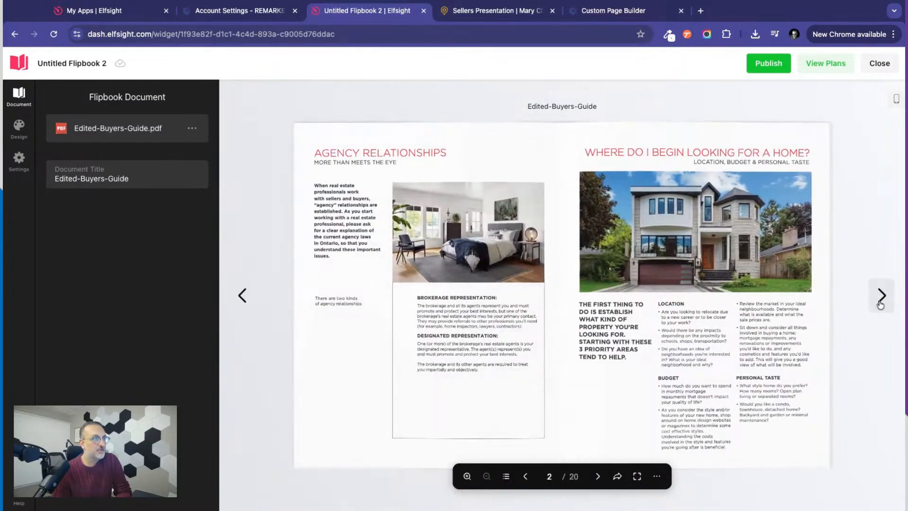
click(880, 304)
click(881, 304)
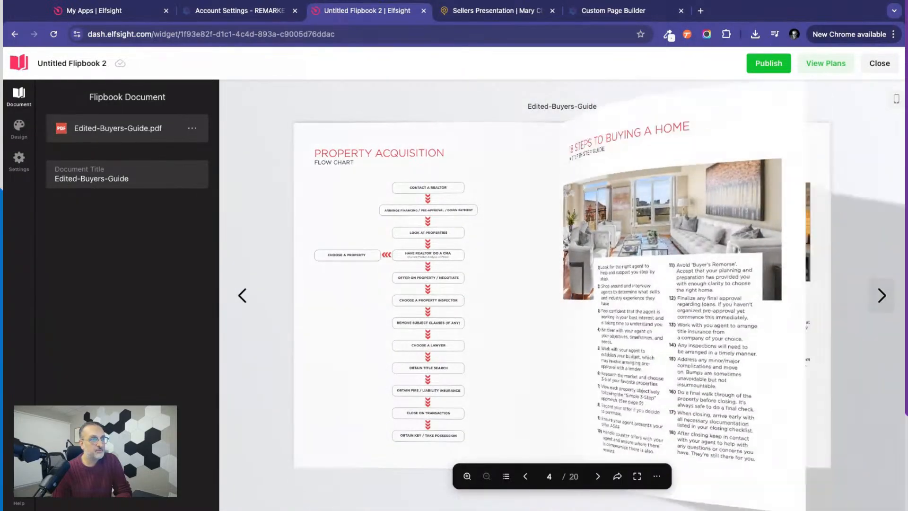
click(881, 295)
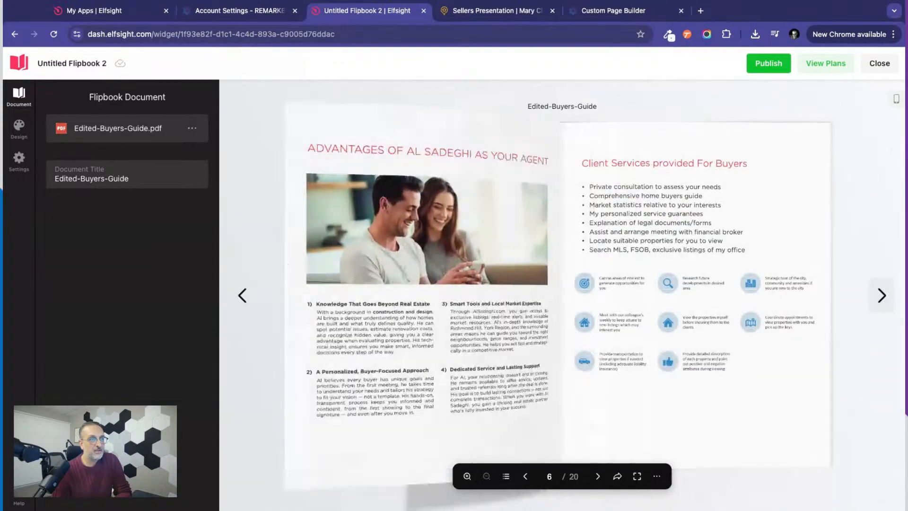
click(881, 296)
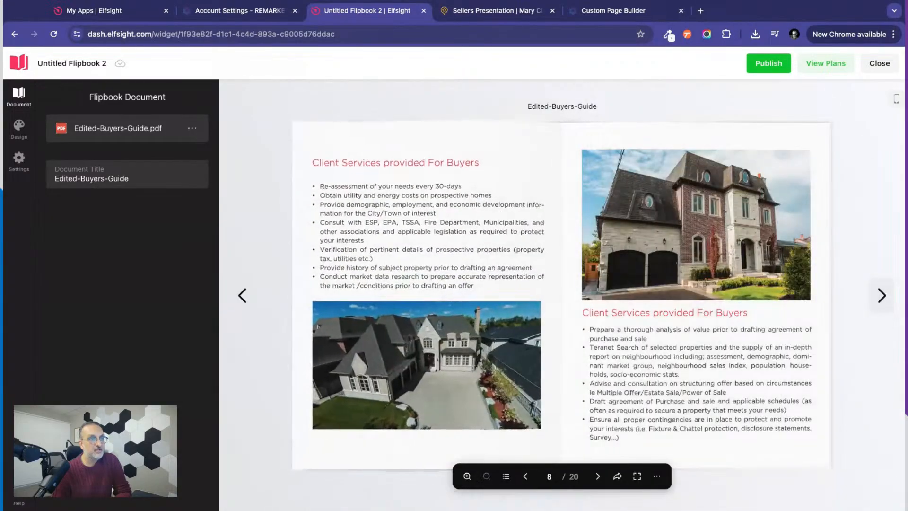
click(881, 295)
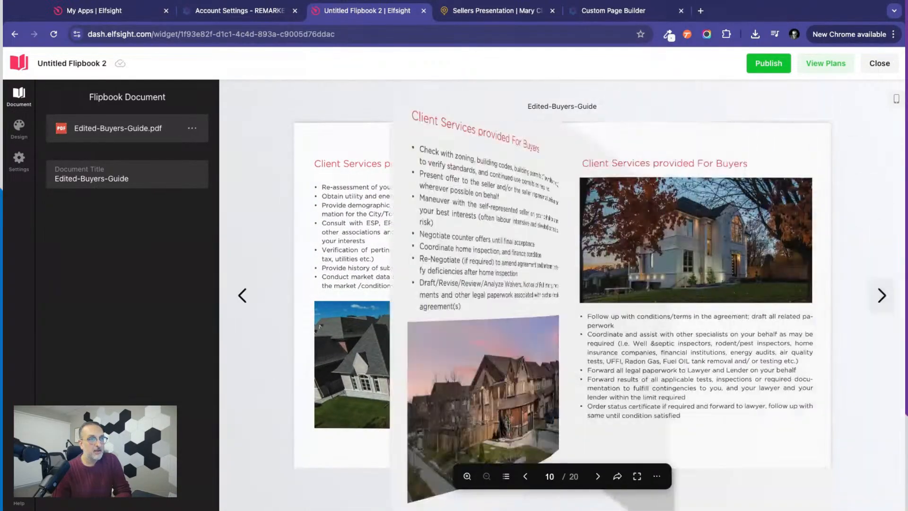
click(881, 295)
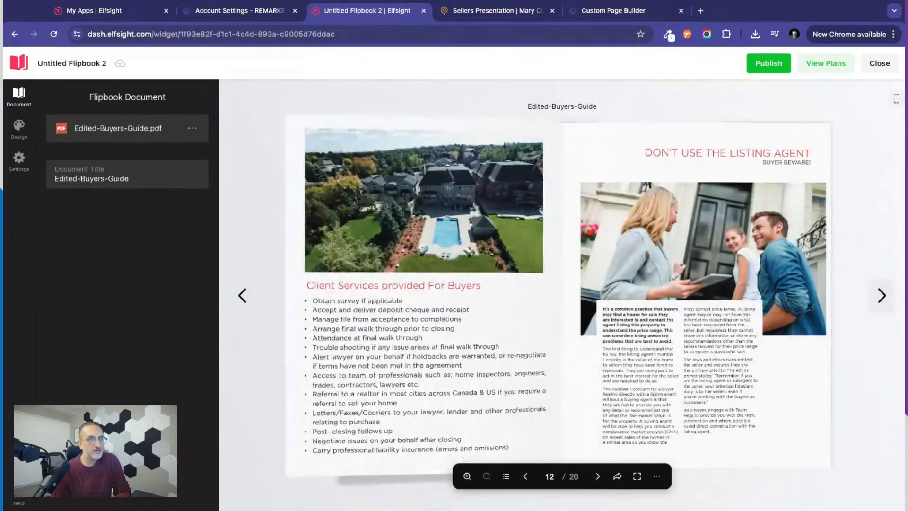
click(881, 295)
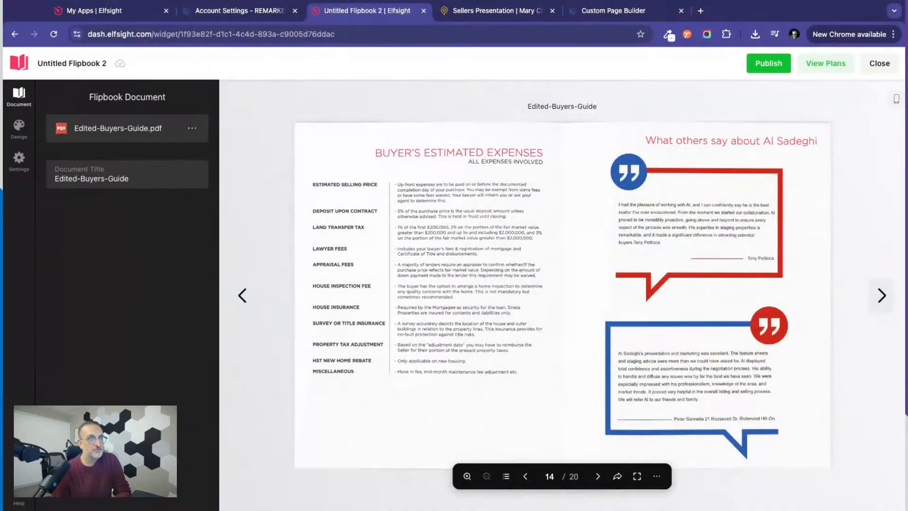
click(881, 295)
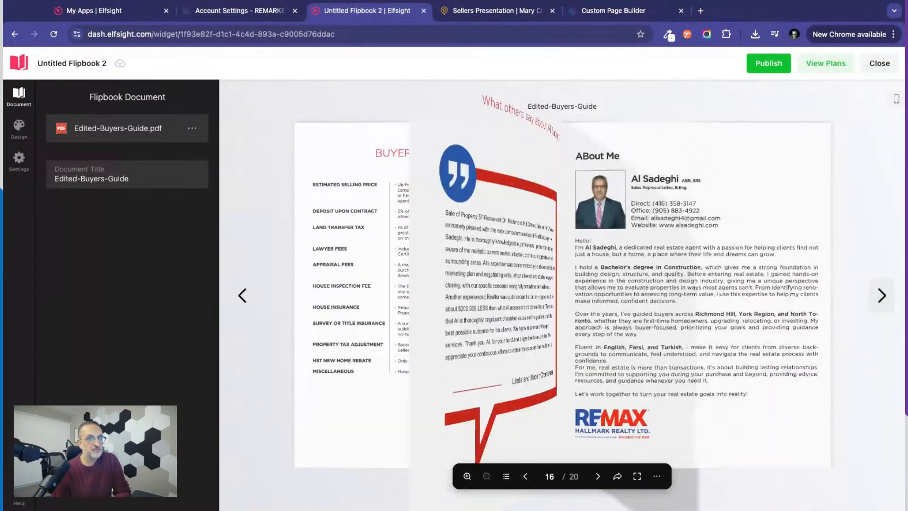
click(882, 296)
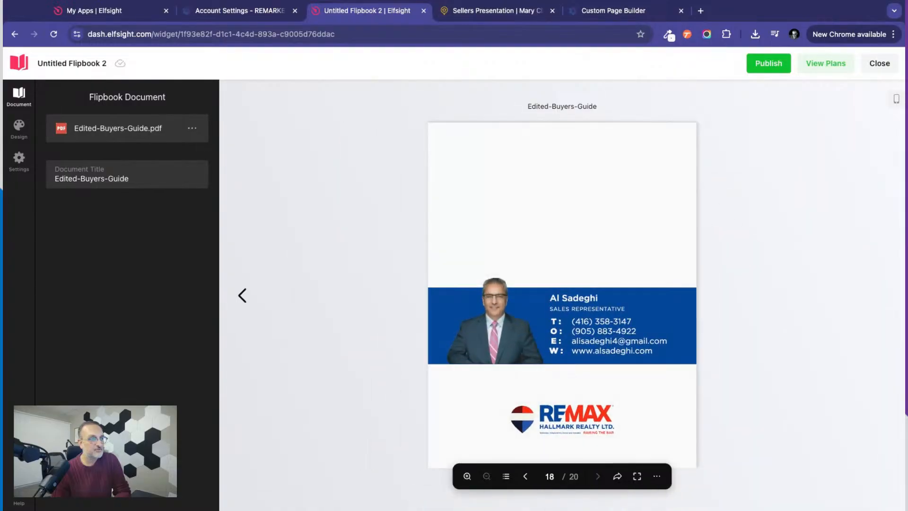
click(242, 295)
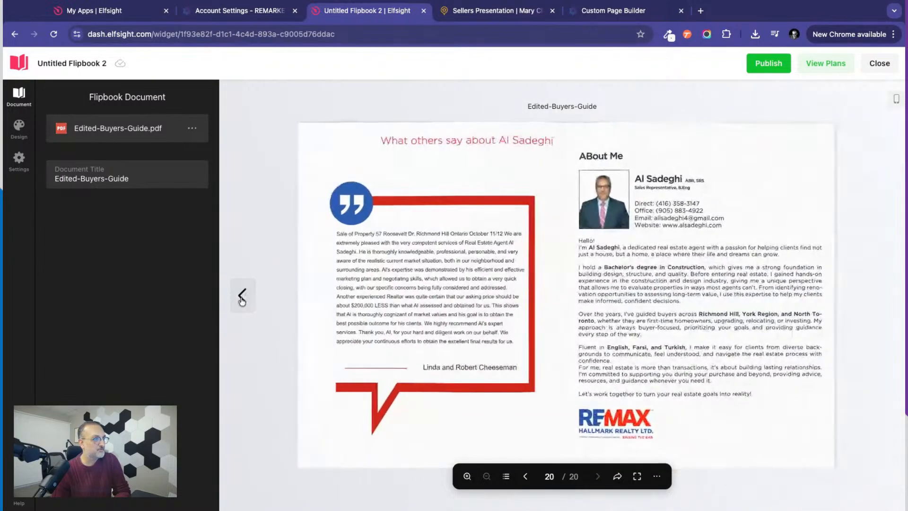
click(243, 295)
click(242, 297)
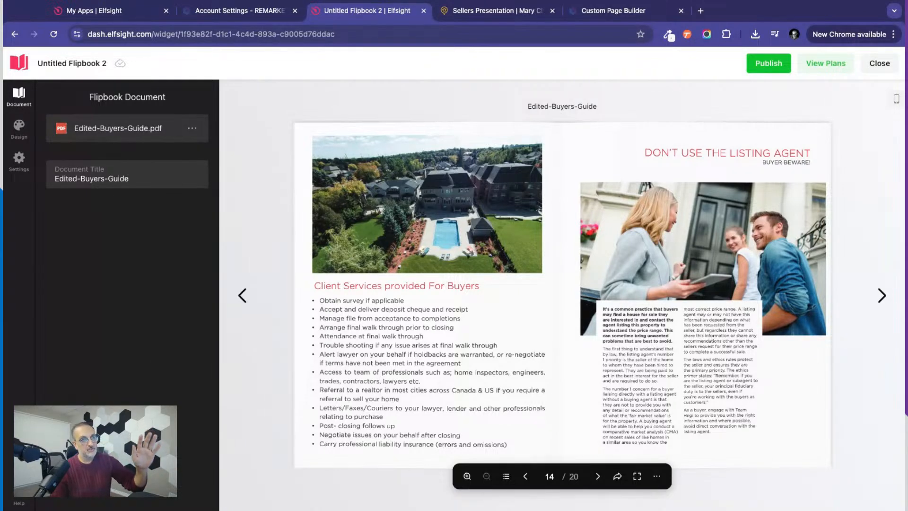
Publish the Untitled Flipbook 2 widget and close its editor.
click(768, 63)
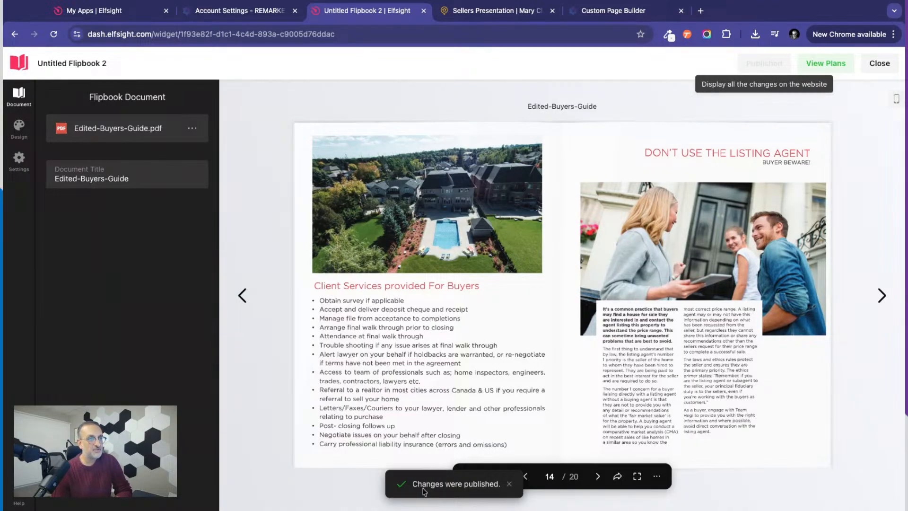
click(876, 66)
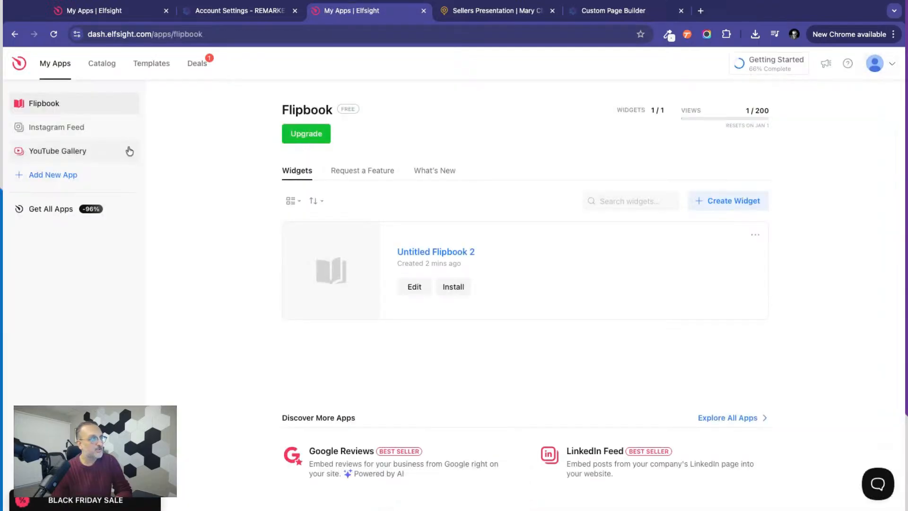
click(71, 69)
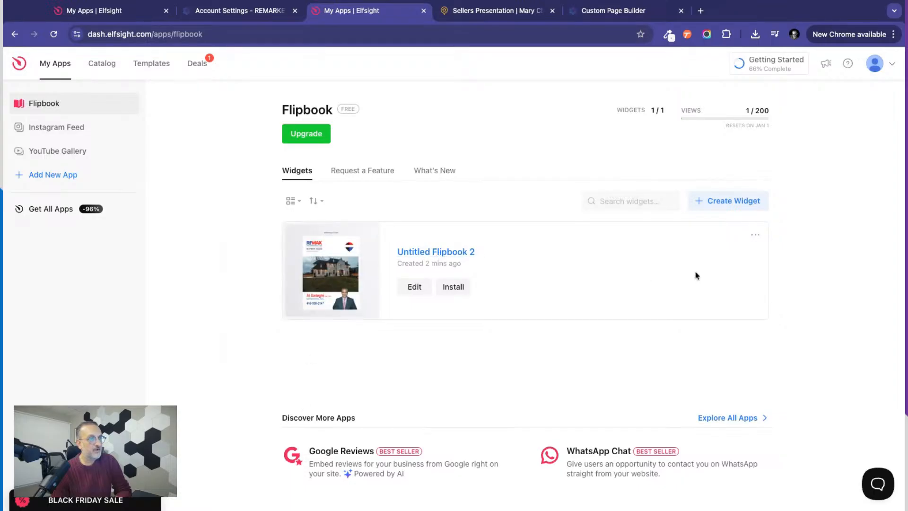
Rename the Untitled Flipbook 2 widget as Listing Presentation.
click(756, 236)
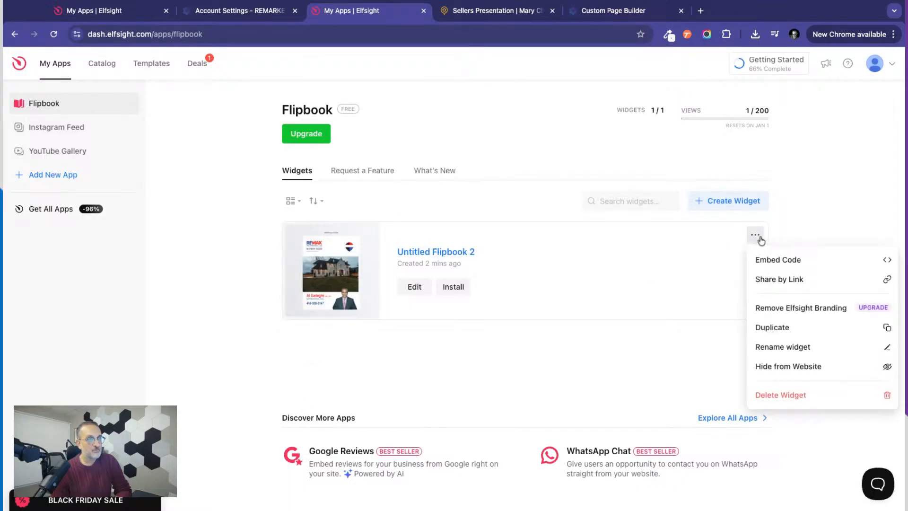
click(775, 349)
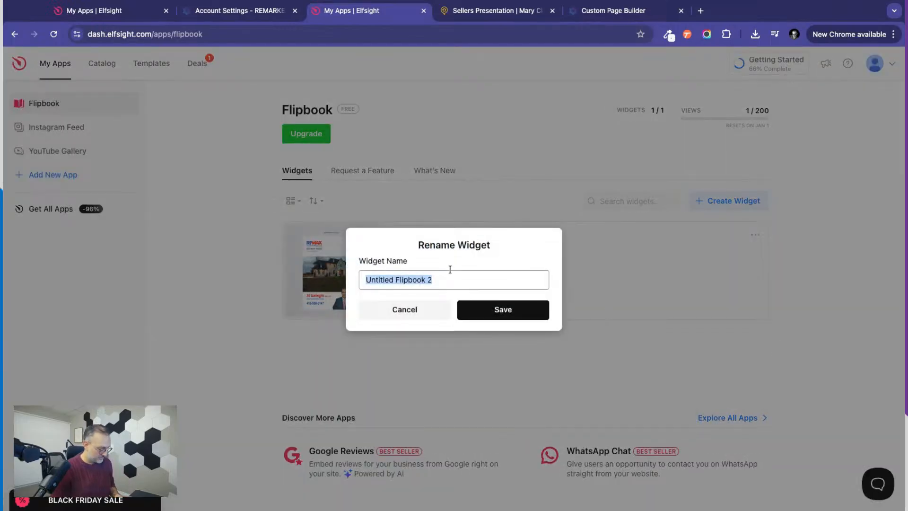
text(S)
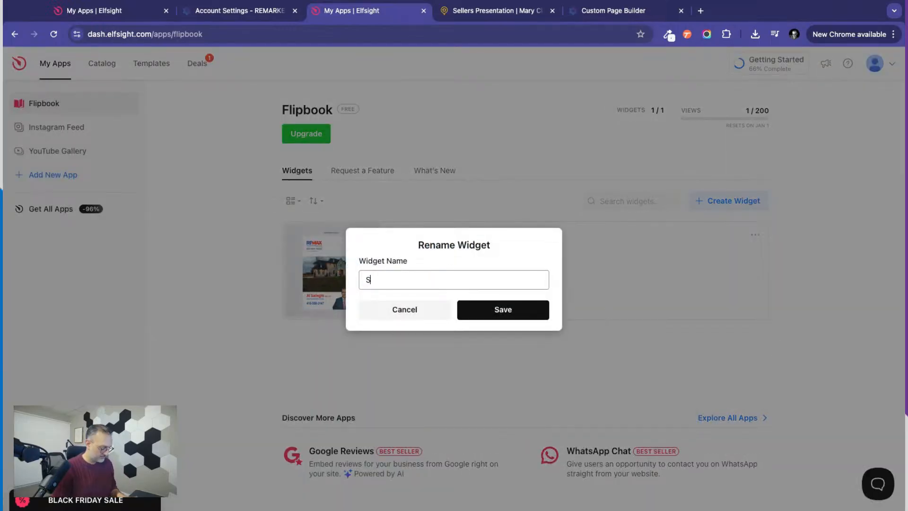
text(e)
key(BackSpace)
key(BackSpace)
text(Li)
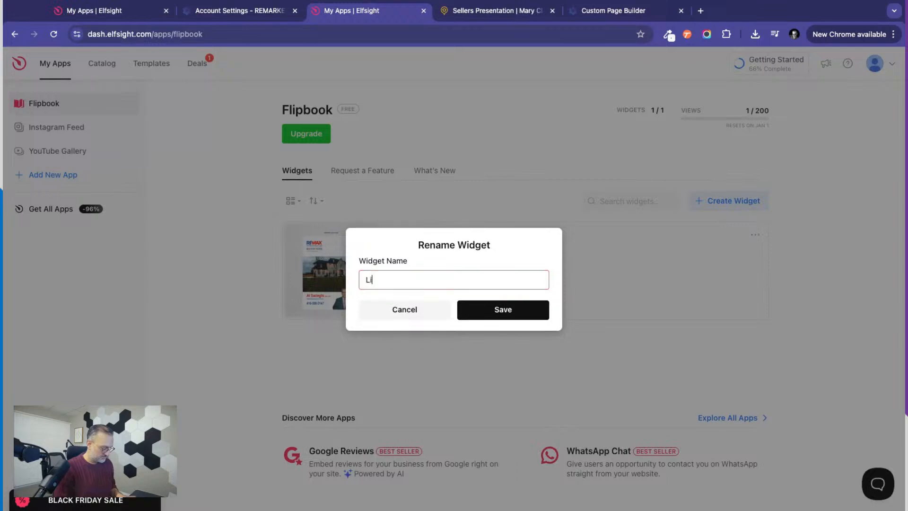
text(sting Presentation)
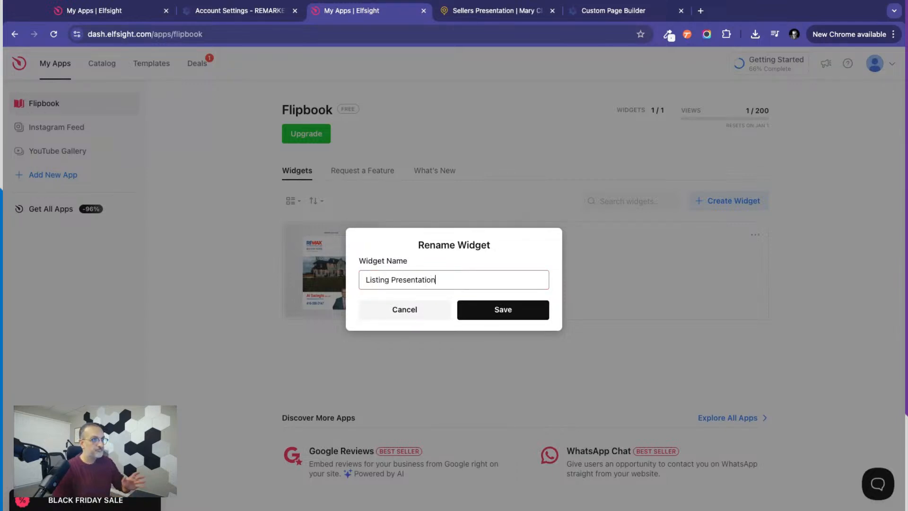
click(517, 315)
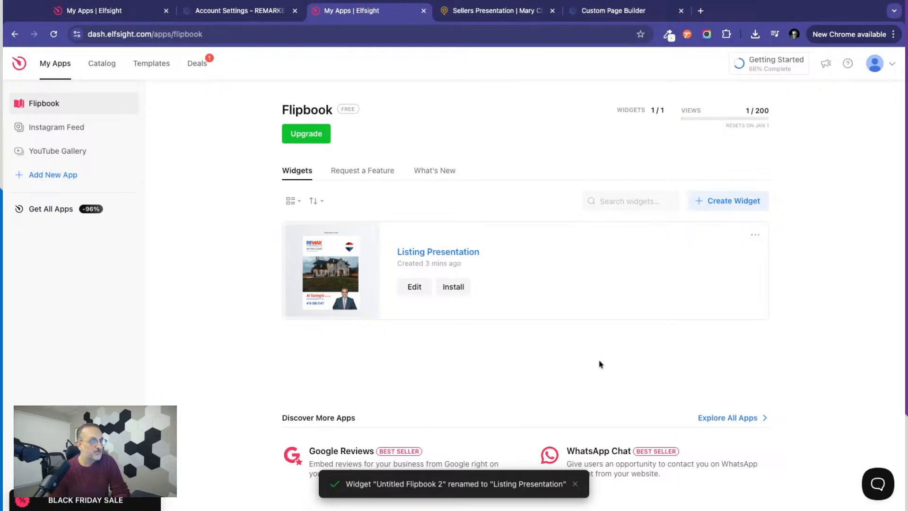
Copy the Listing Presentation widget's embed code, and open the Sellers Presentation custom page for editing in REMARKETER.
click(454, 287)
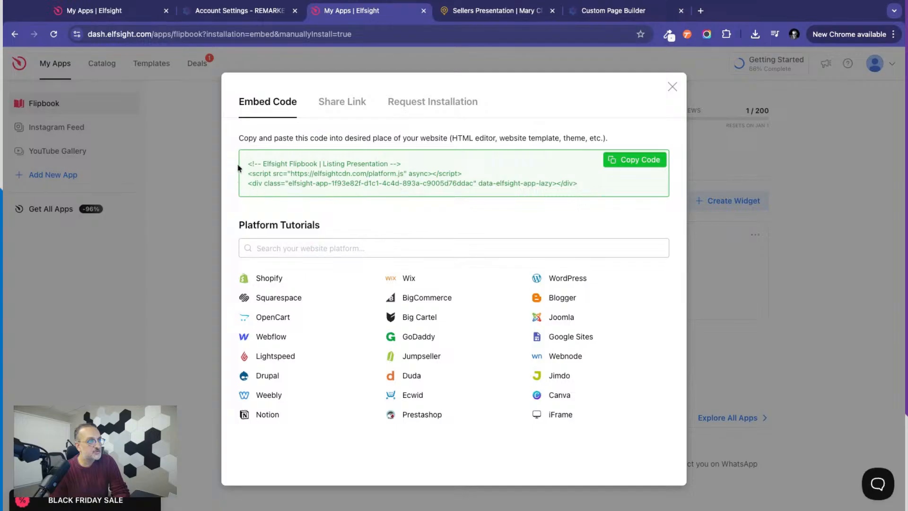
click(641, 161)
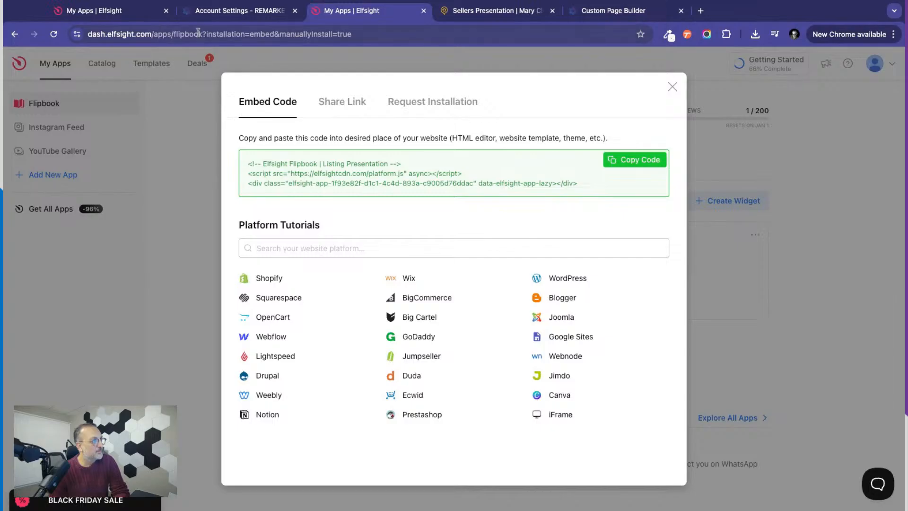
click(231, 15)
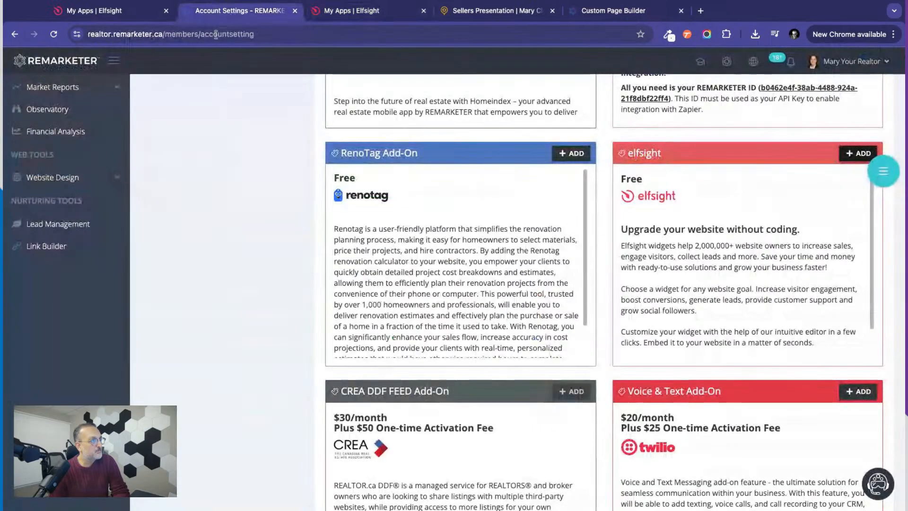
click(53, 190)
scroll(52, 192, up, 1)
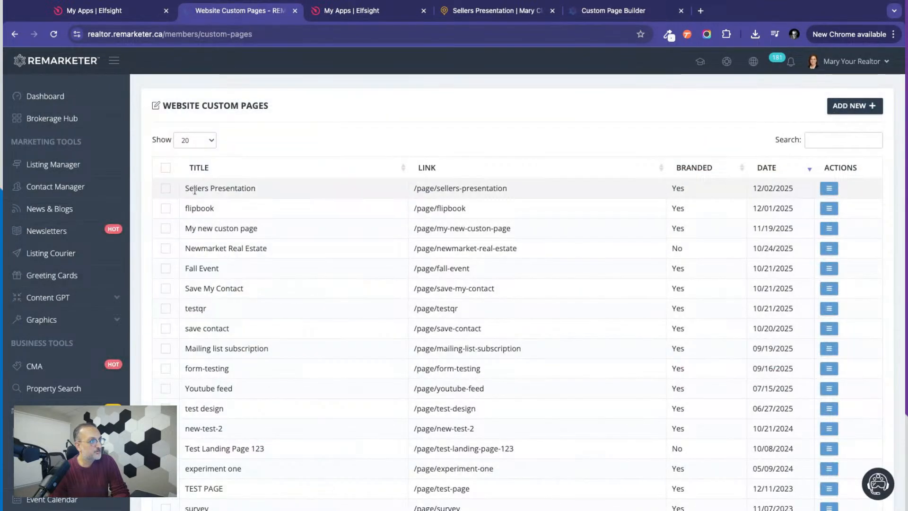
click(829, 188)
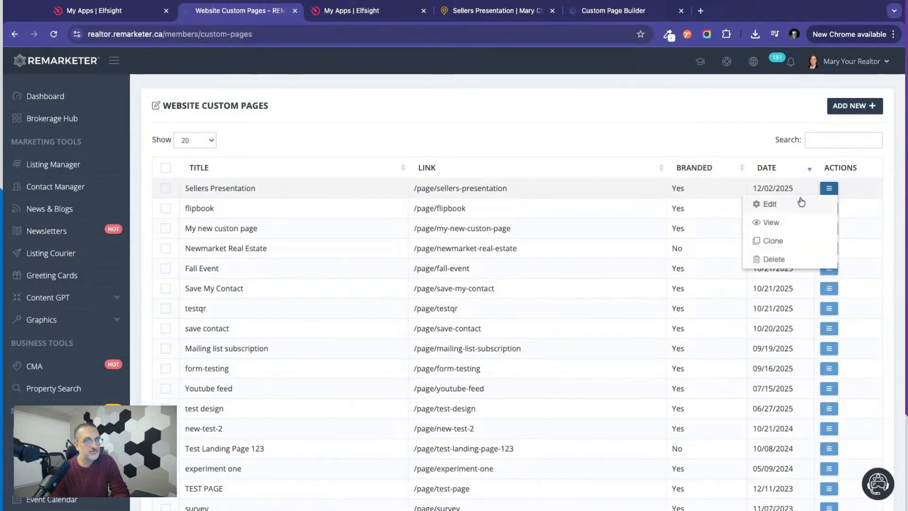
click(769, 204)
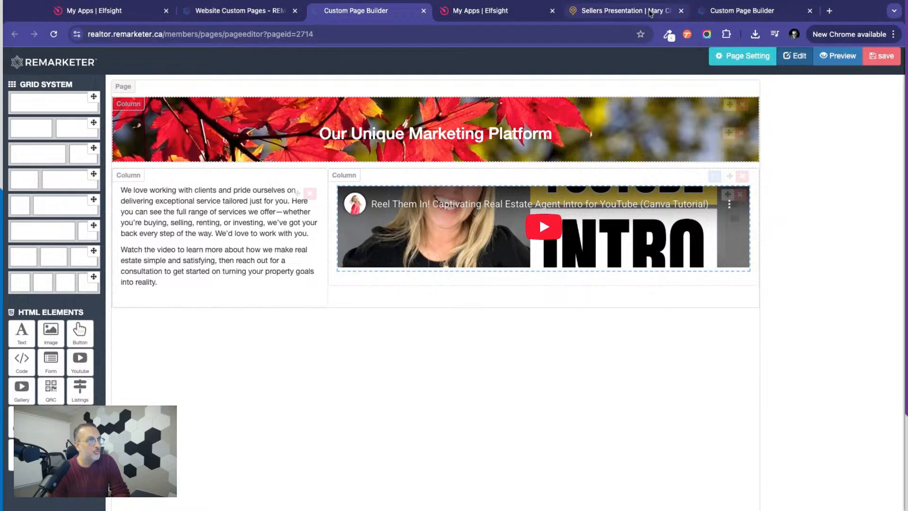
Switch to Elfsight, copy the flipbook's embed code again and return to the REMARKETER page builder.
click(491, 13)
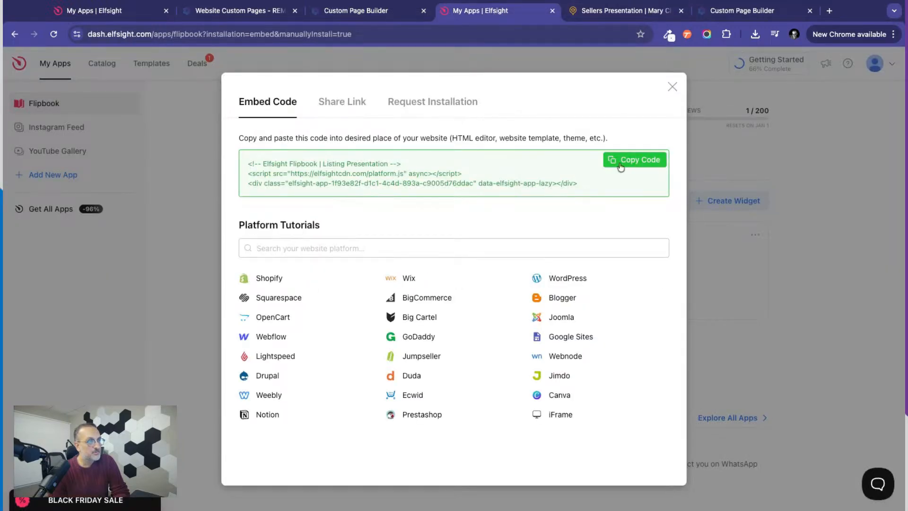
click(637, 160)
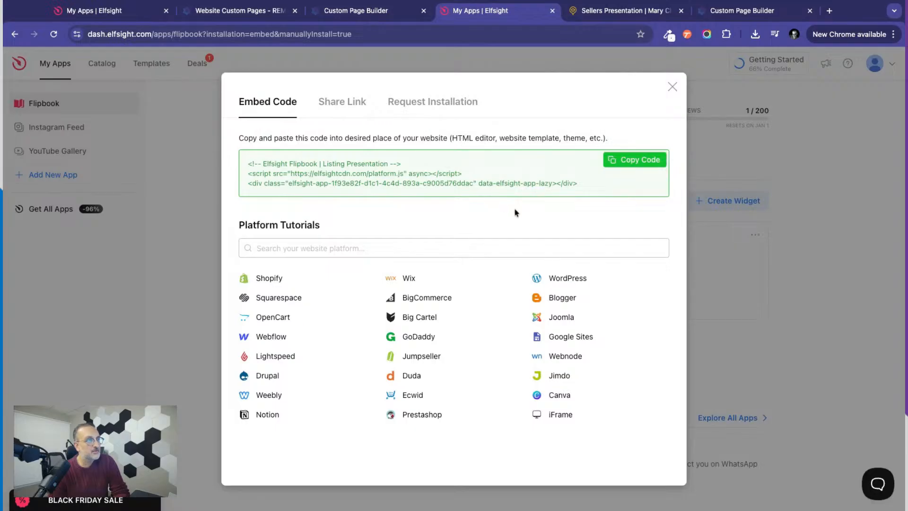
click(367, 19)
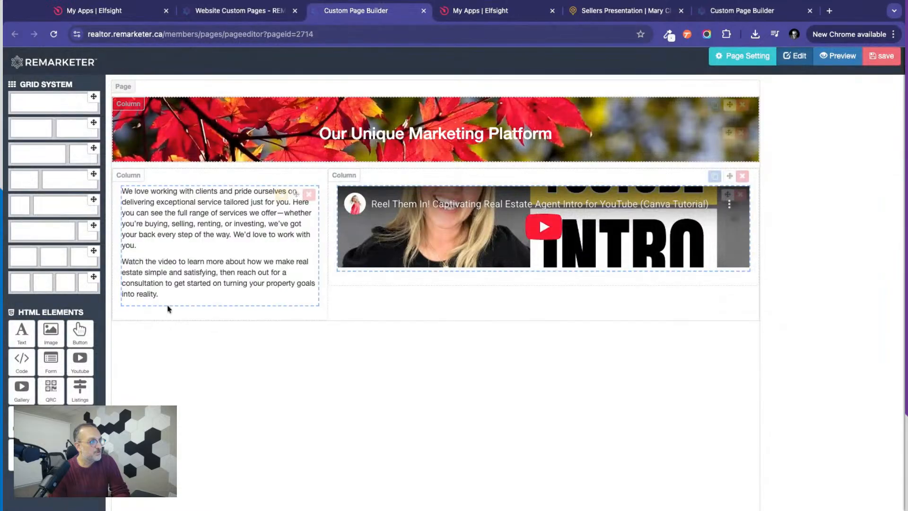
Add a full-width single-column row below the text and video columns and place a Code element in it.
drag(93, 98, 226, 340)
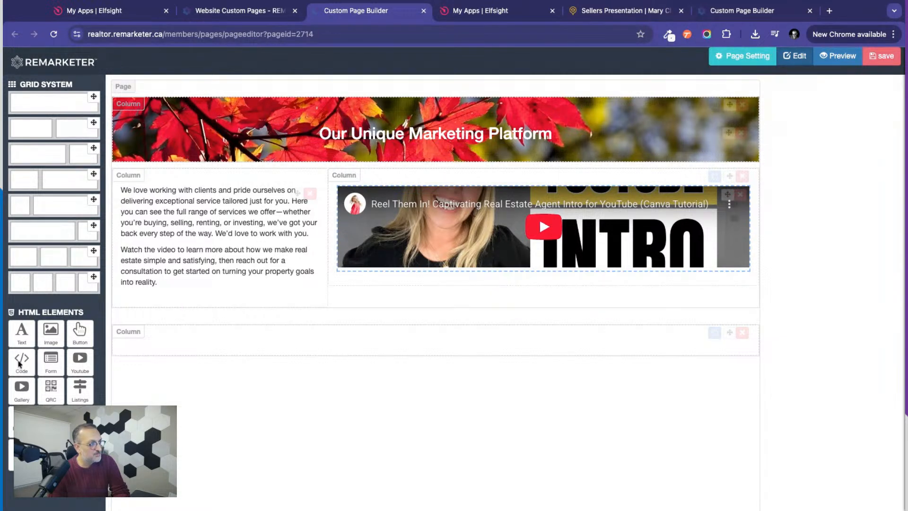
drag(19, 364, 226, 347)
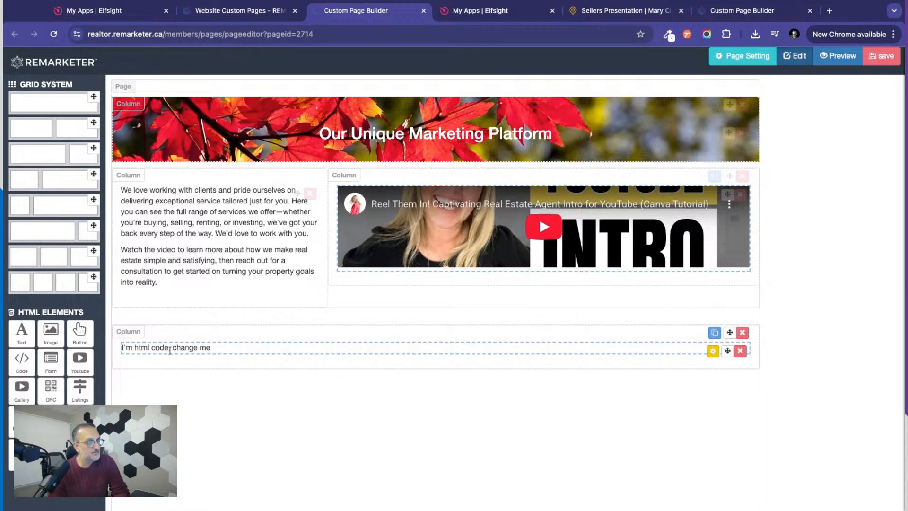
Replace the Code element's placeholder HTML with the copied Elfsight Listing Presentation flipbook embed code, apply the changes and close its settings.
click(712, 351)
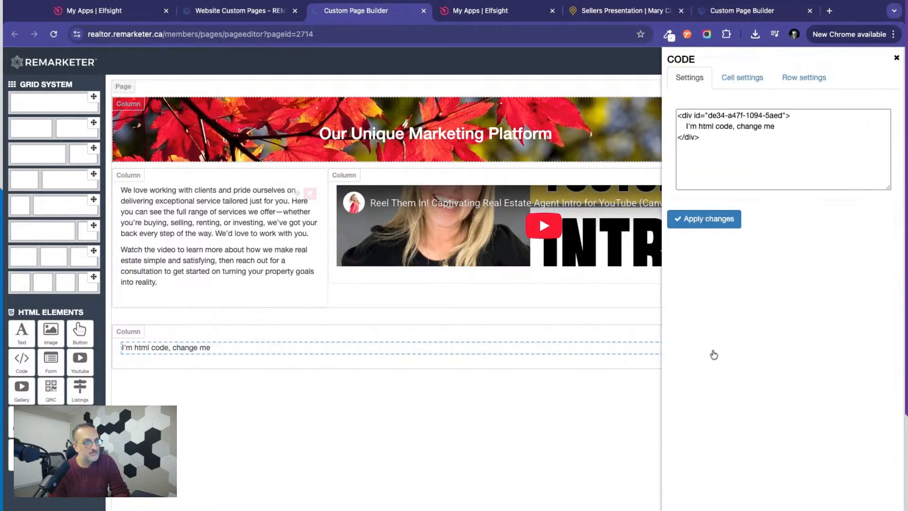
click(677, 115)
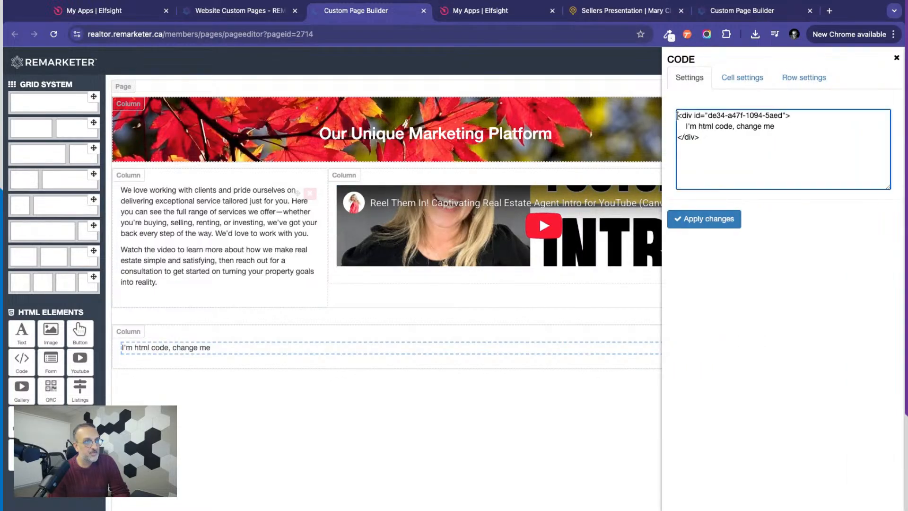
key(super+a)
key(BackSpace)
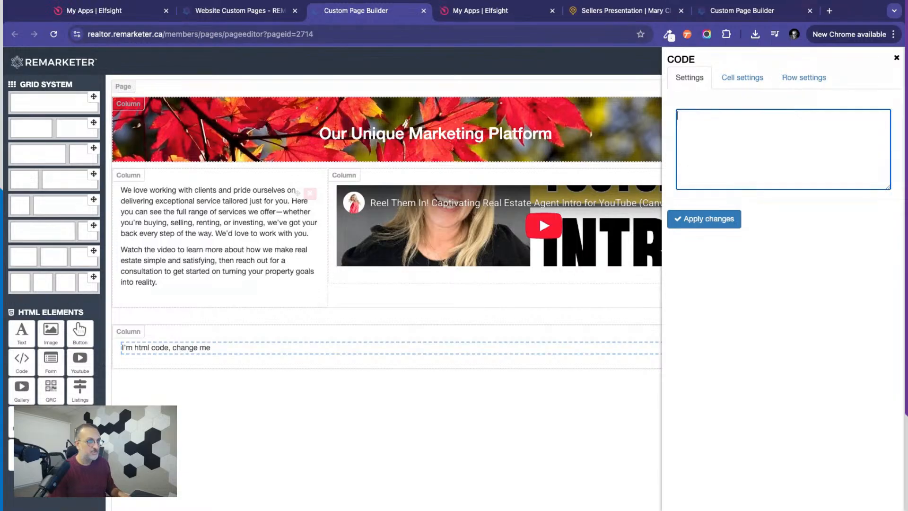
key(super+v)
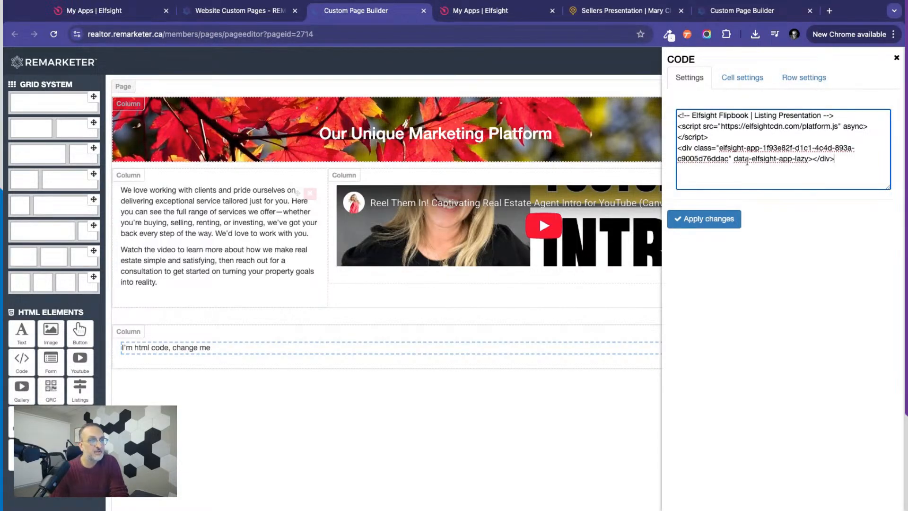
click(699, 222)
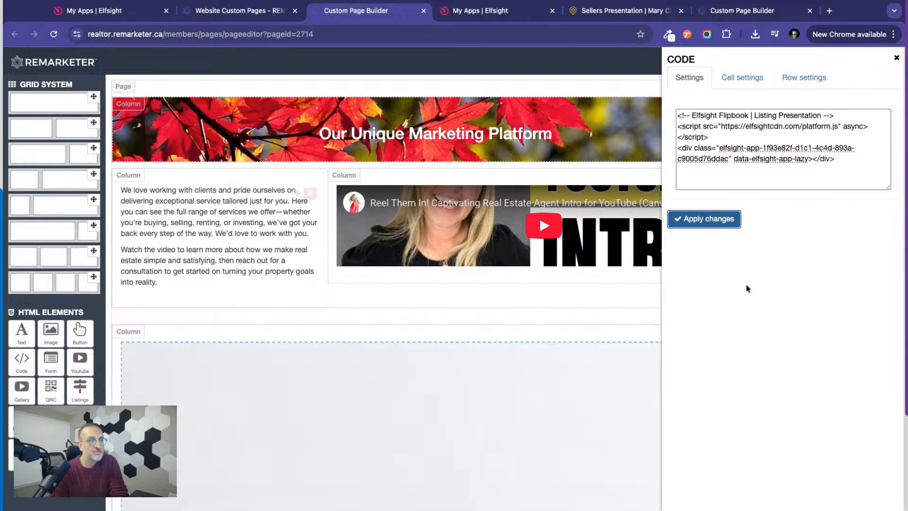
click(896, 61)
Check how the embedded flipbook sits below the text and video columns in the page builder.
scroll(820, 282, down, 4)
scroll(820, 282, down, 1)
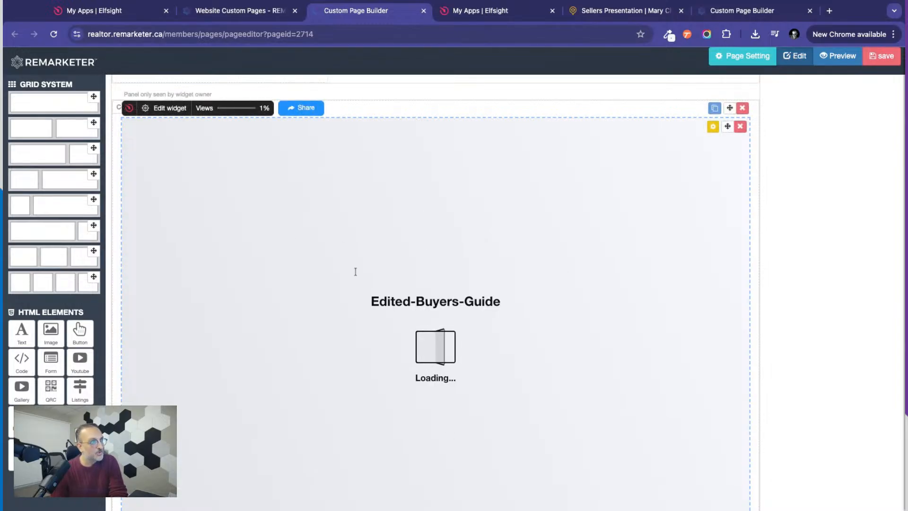
scroll(827, 267, up, 5)
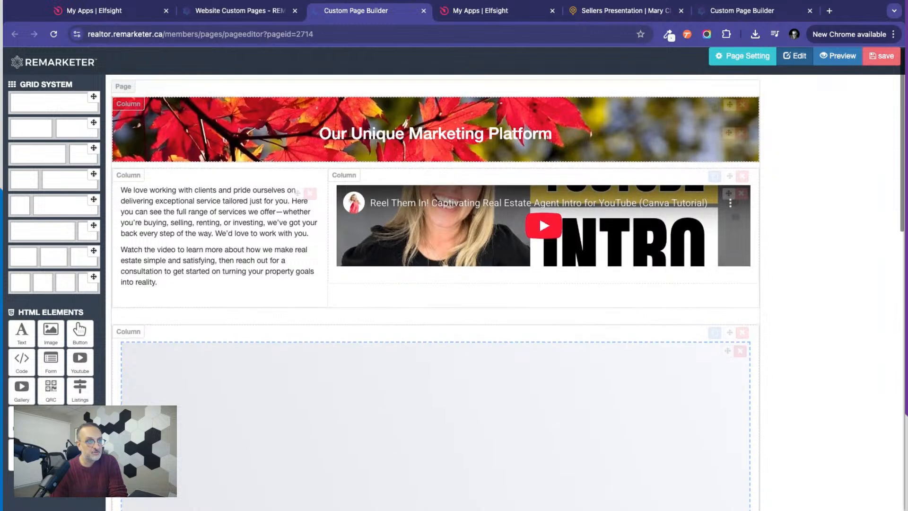
scroll(449, 119, down, 6)
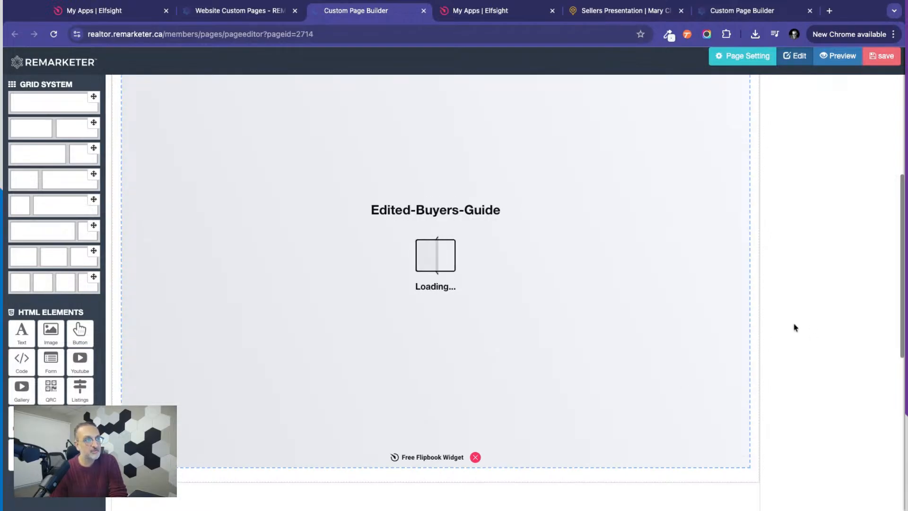
scroll(792, 226, up, 3)
scroll(791, 226, up, 6)
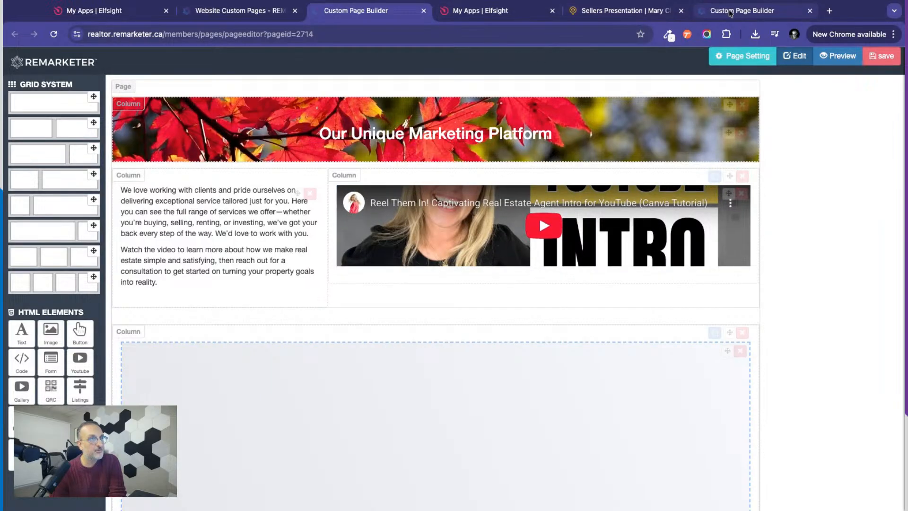
Switch to the live Sellers Presentation page, briefly play and pause the intro video, and dismiss its video suggestions.
click(638, 18)
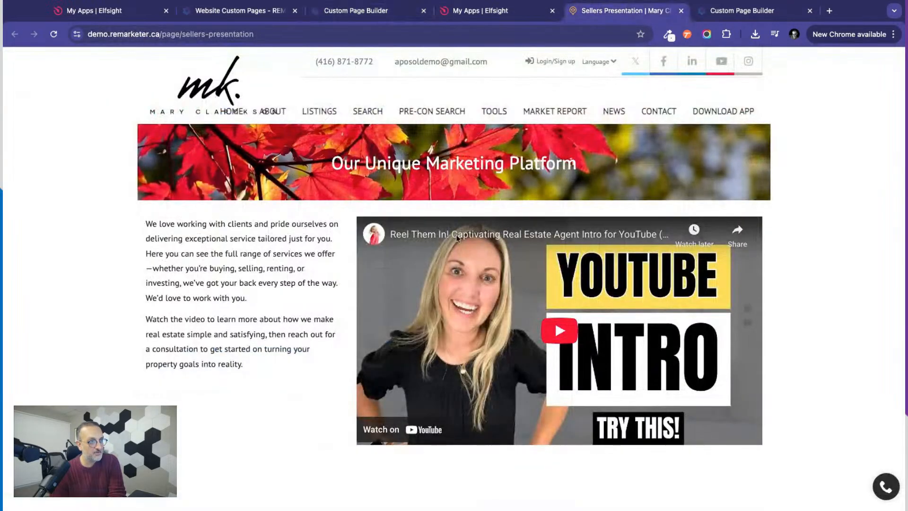
click(559, 335)
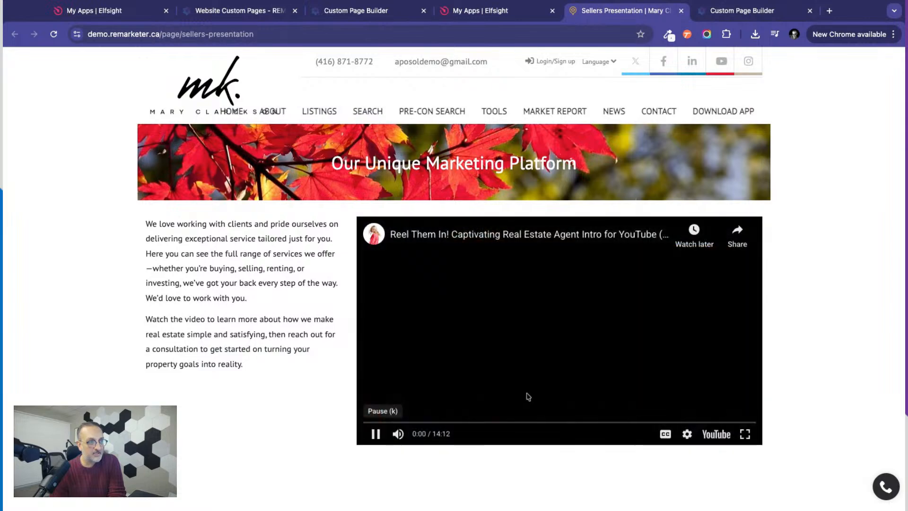
click(375, 435)
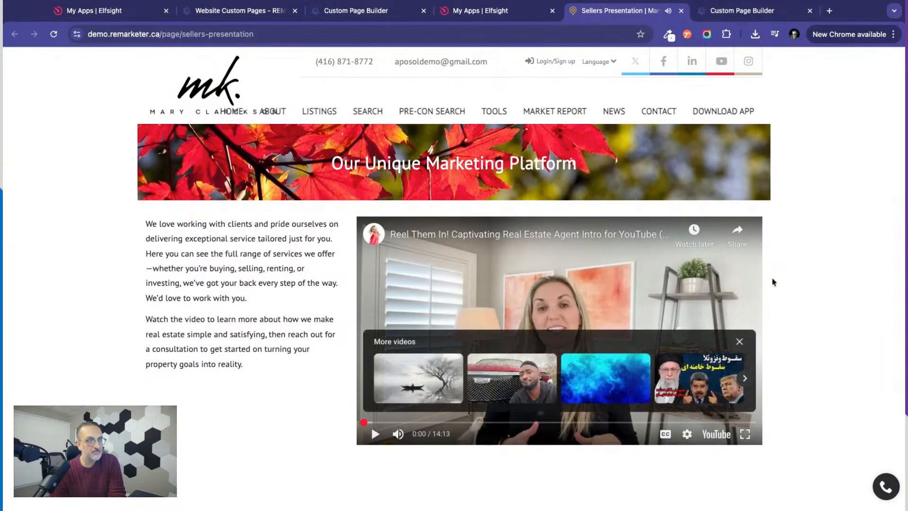
click(738, 342)
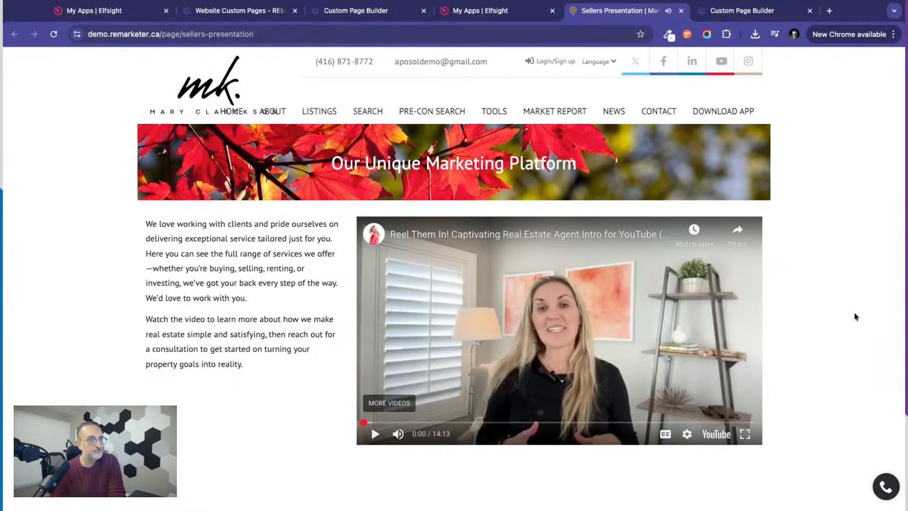
scroll(816, 319, down, 3)
scroll(817, 319, up, 3)
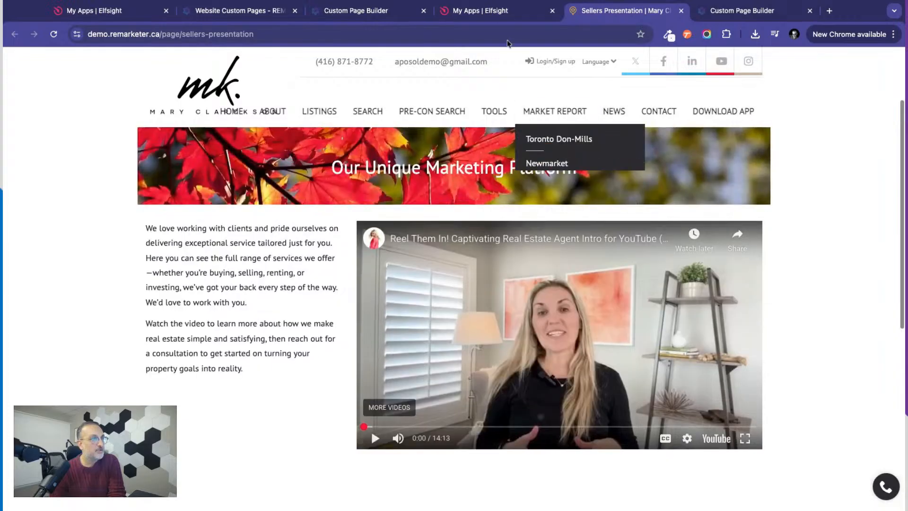
Return to the REMARKETER page builder and save the Sellers Presentation page with the embedded flipbook.
click(368, 11)
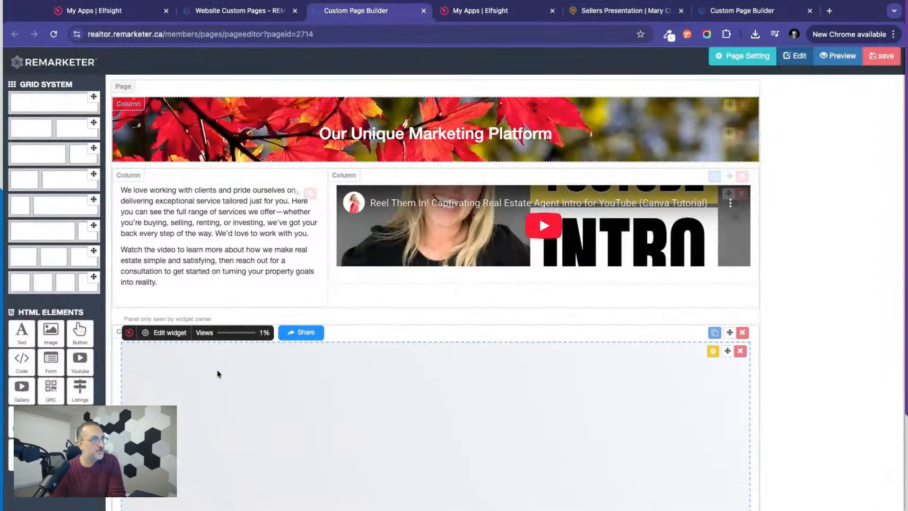
scroll(802, 388, down, 4)
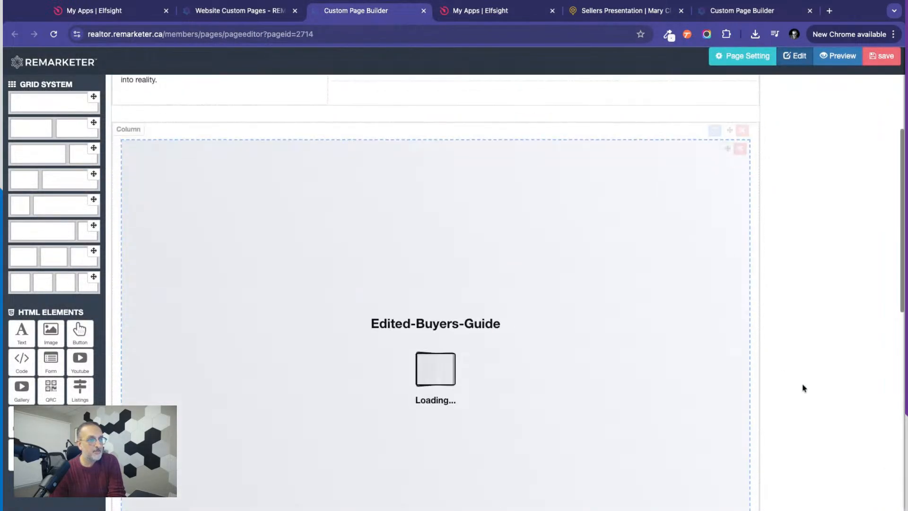
scroll(802, 388, up, 5)
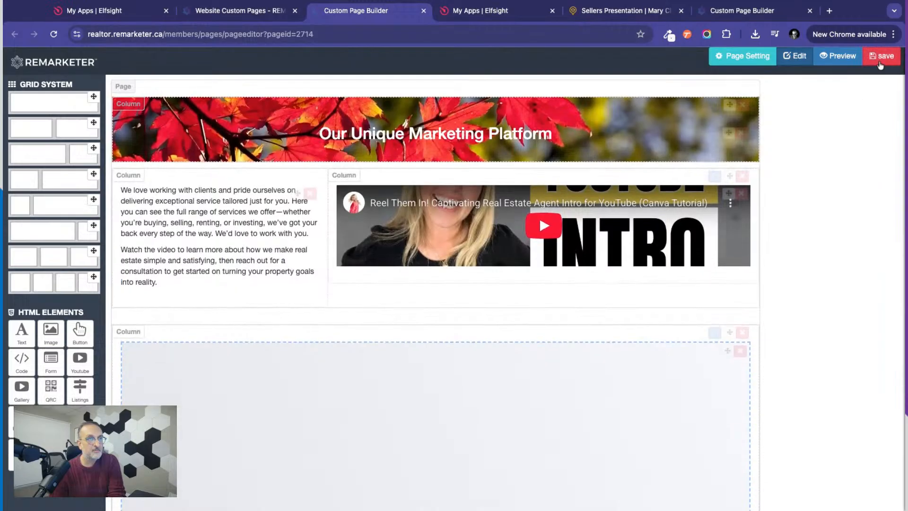
click(881, 56)
click(588, 242)
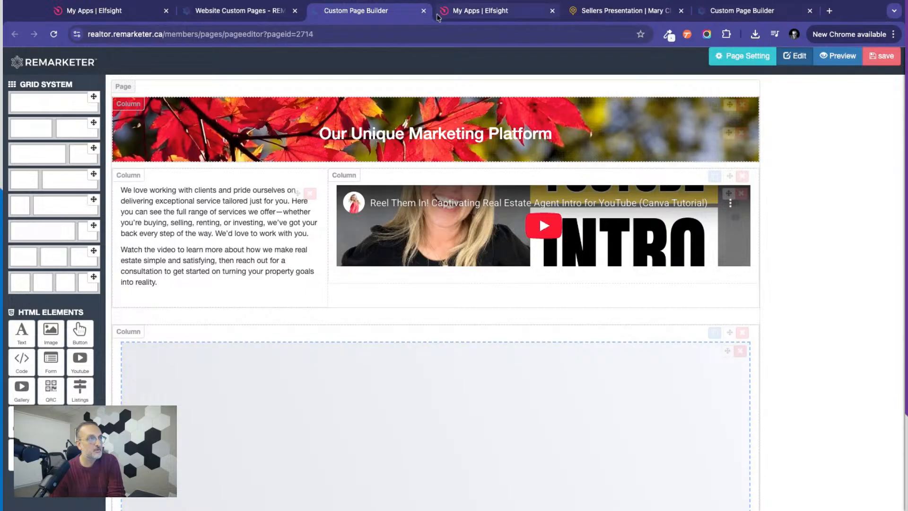
Reload the live Sellers Presentation page and view the embedded flipbook below the video.
click(594, 11)
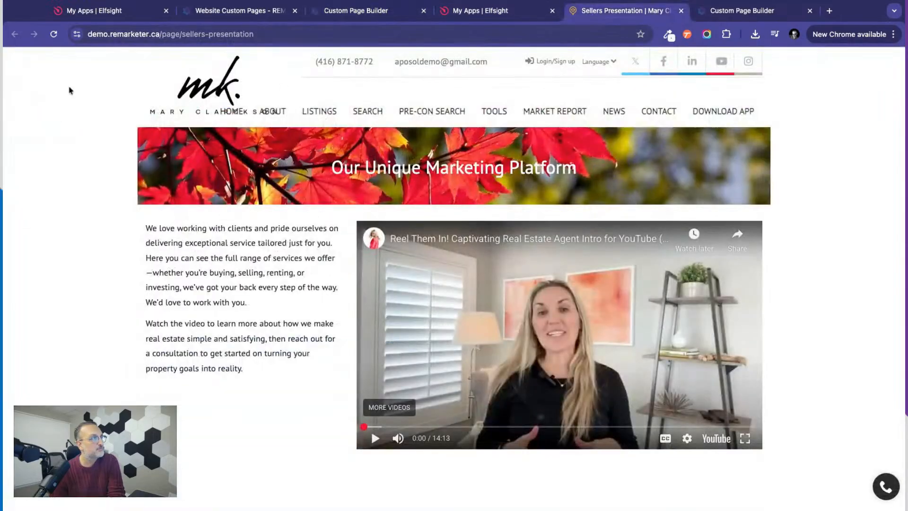
click(55, 36)
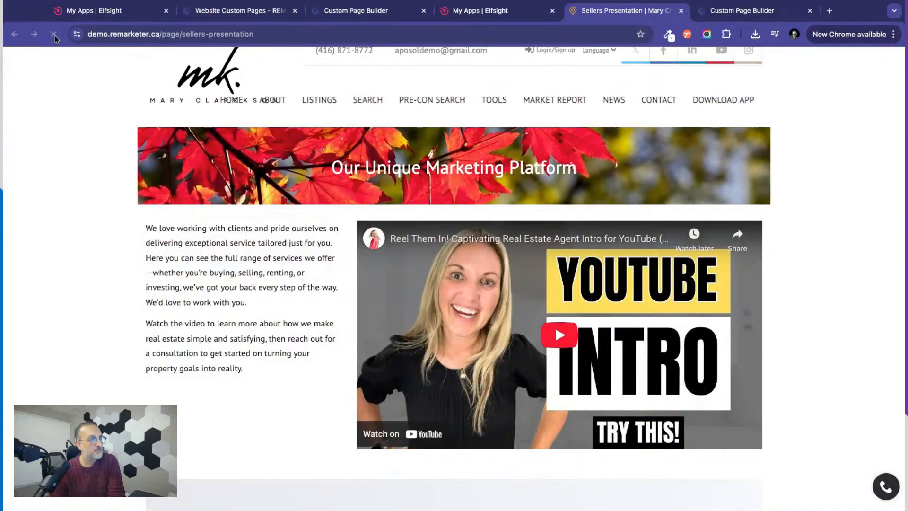
scroll(74, 281, down, 8)
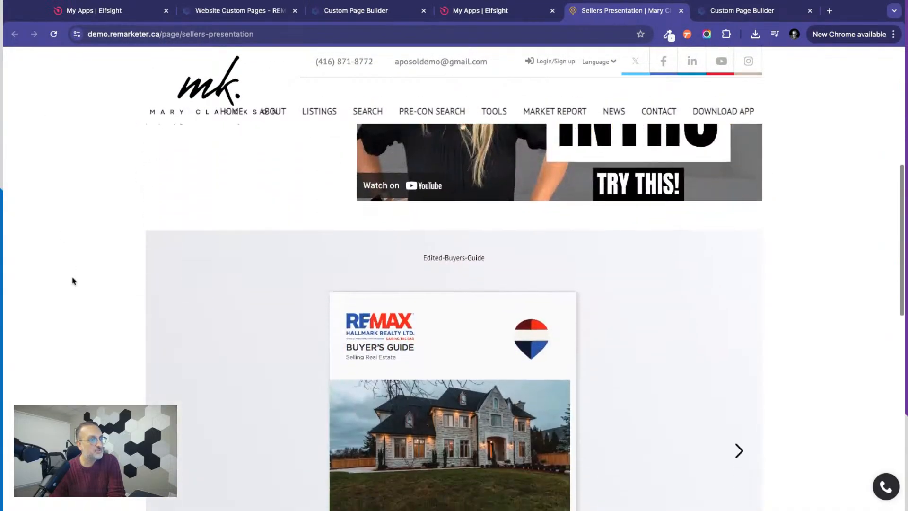
scroll(74, 281, down, 2)
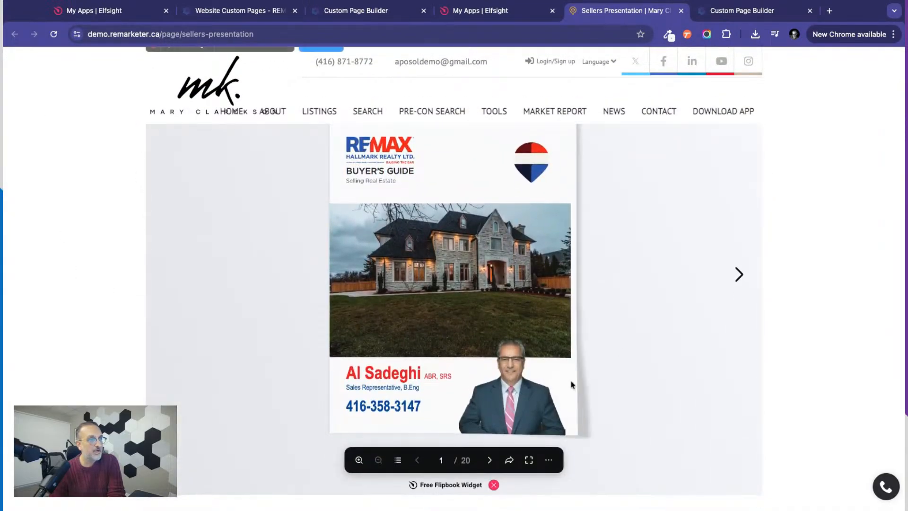
Page forward through the embedded flipbook from its cover to page 12.
click(733, 282)
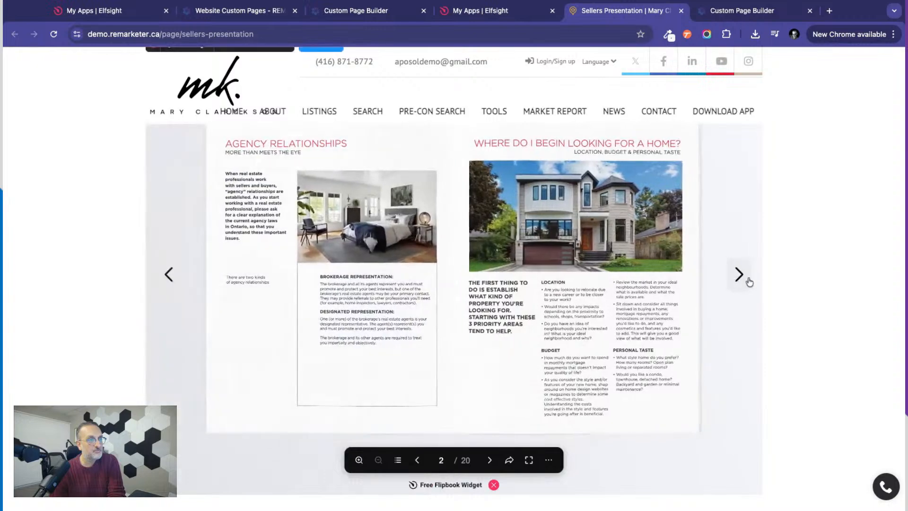
click(740, 279)
click(740, 279)
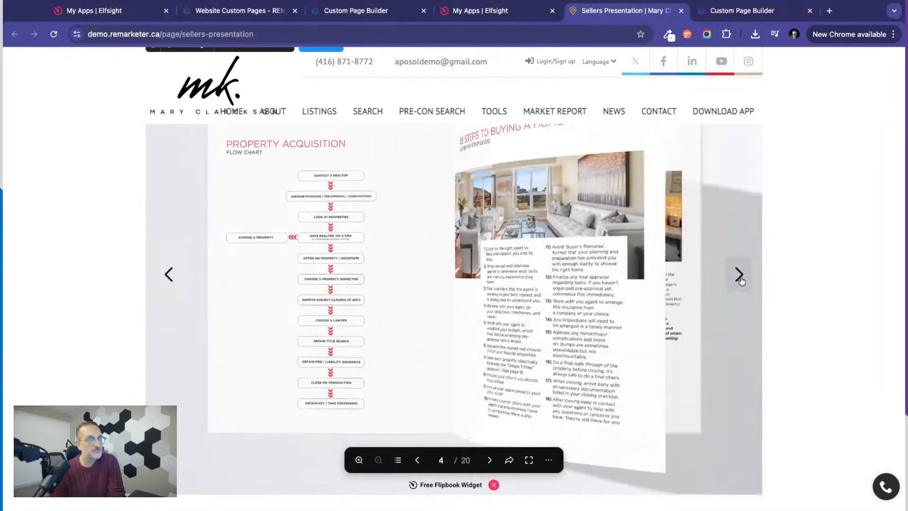
click(739, 276)
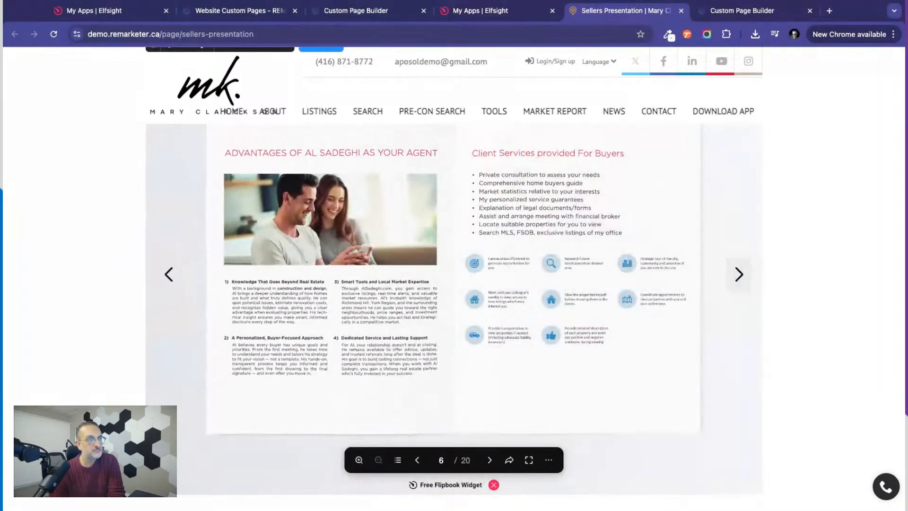
click(739, 277)
click(738, 275)
scroll(814, 290, up, 3)
scroll(814, 290, down, 4)
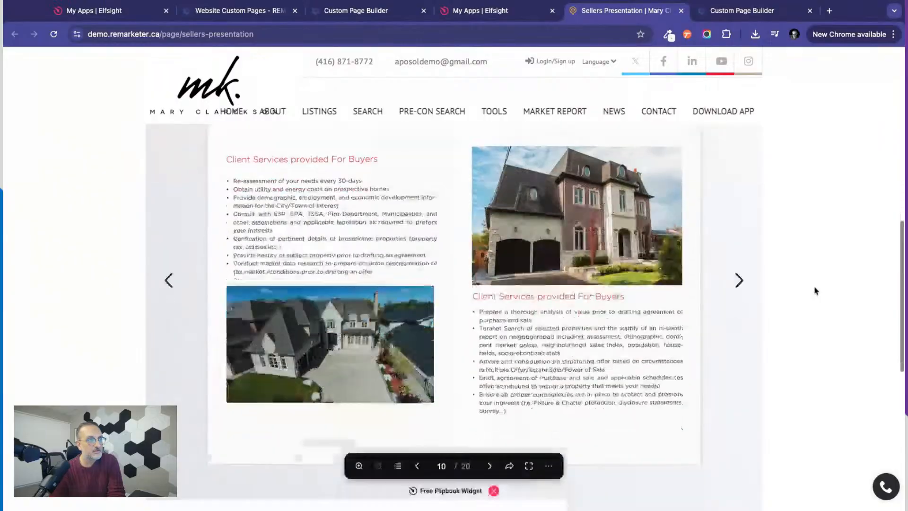
click(740, 208)
Review the live page's layout from the intro text and video down through the flipbook to the footer.
scroll(795, 227, up, 3)
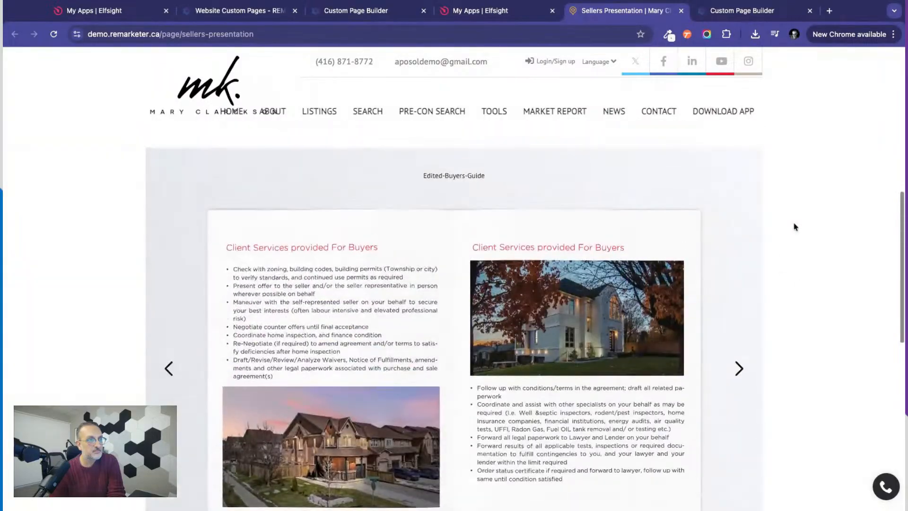
scroll(794, 227, down, 3)
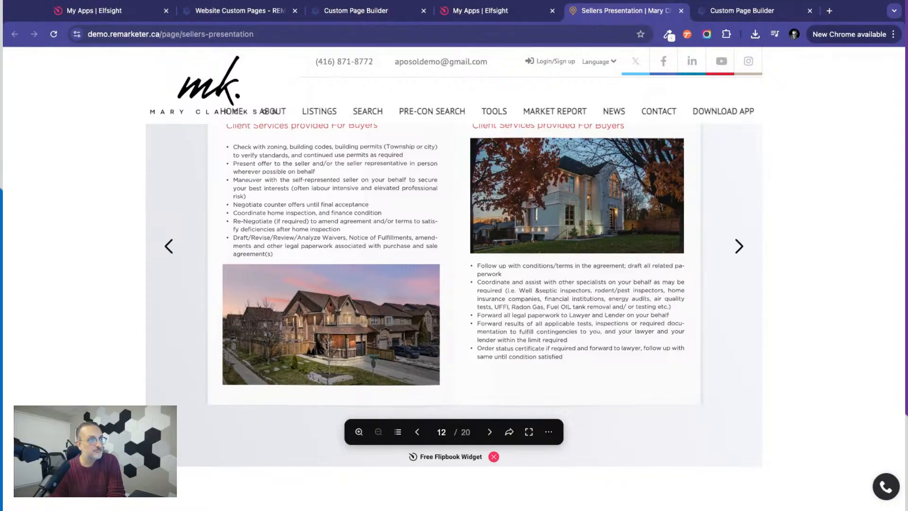
scroll(454, 279, up, 8)
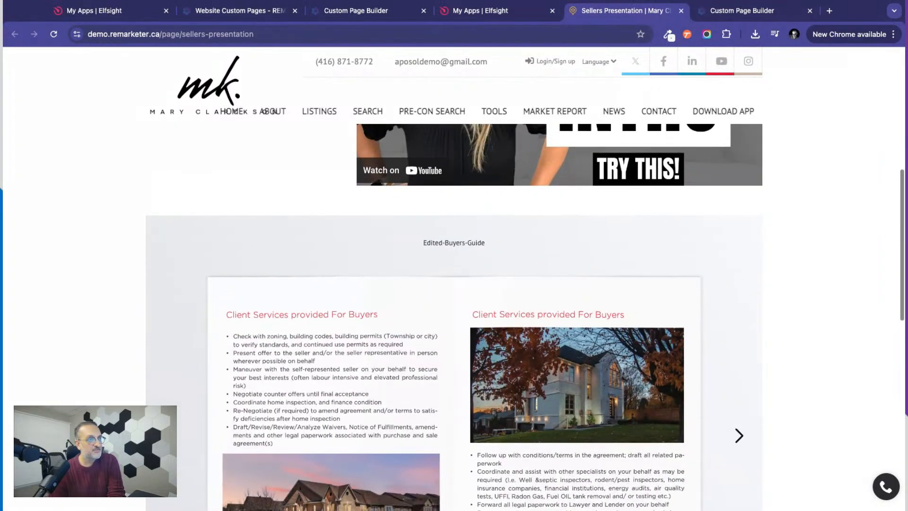
scroll(345, 154, down, 1)
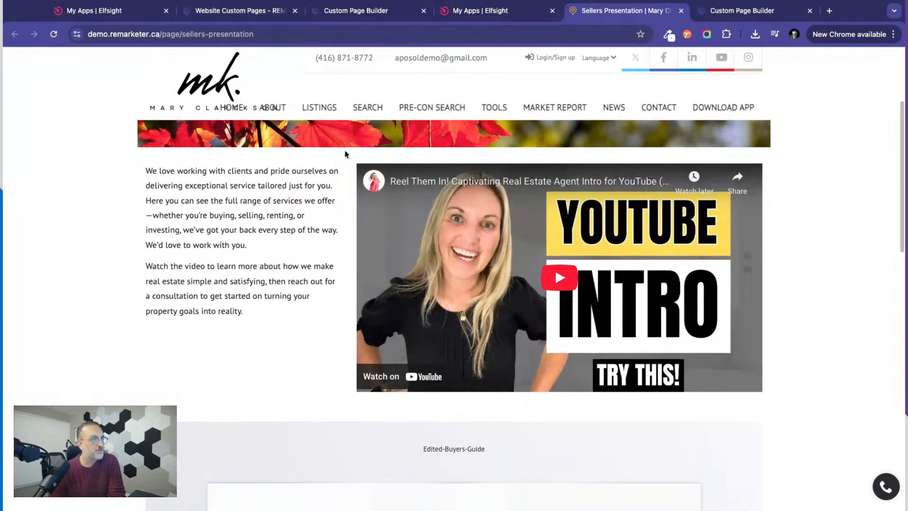
scroll(816, 453, down, 7)
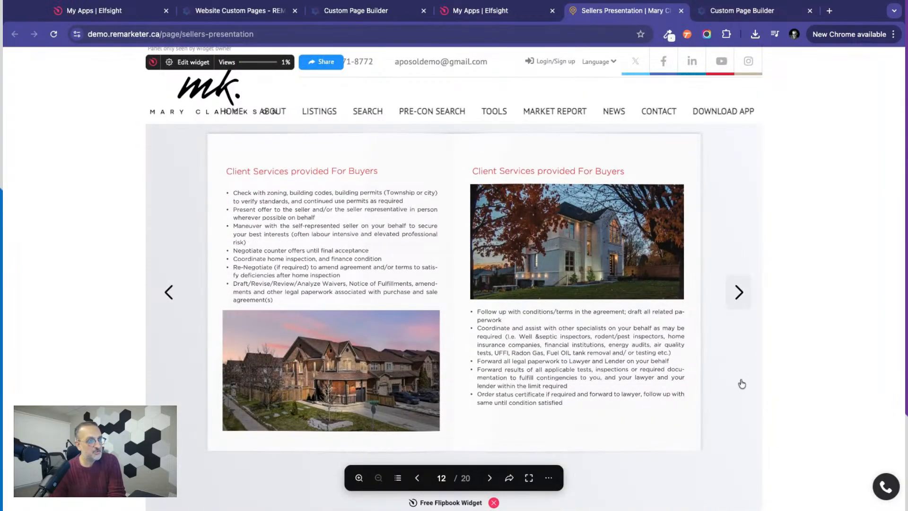
scroll(792, 378, down, 4)
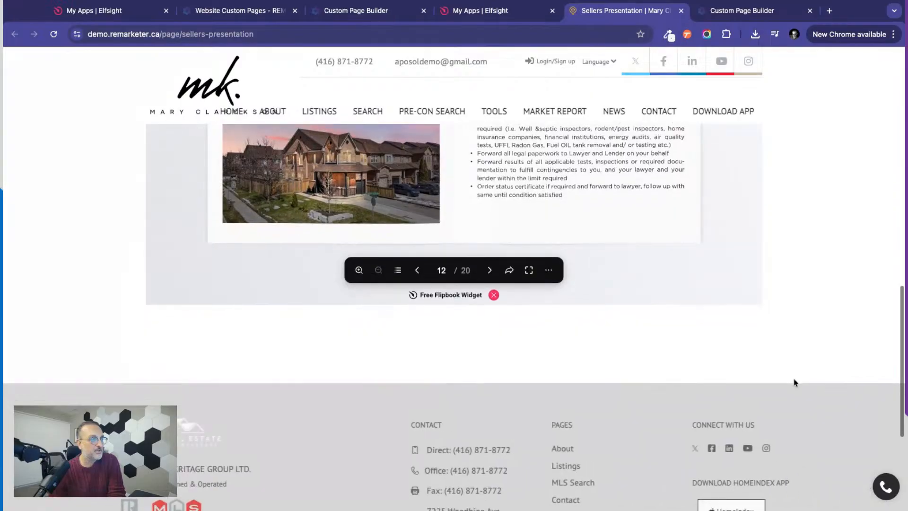
scroll(824, 255, down, 1)
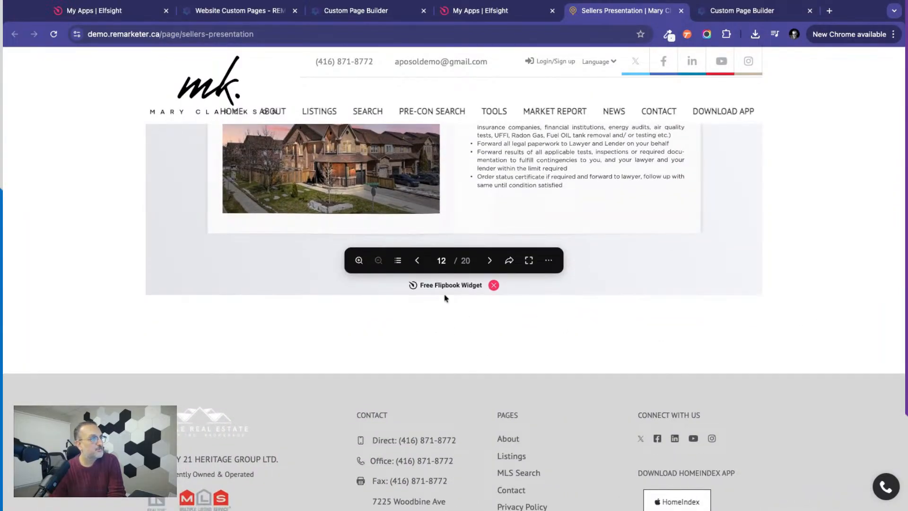
Return to the REMARKETER page builder and add a single-column row with a text element below the flipbook.
click(352, 16)
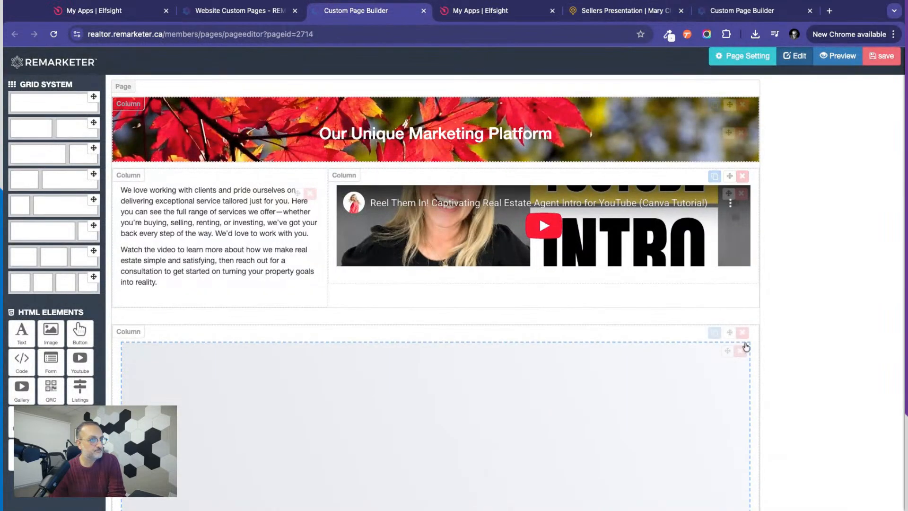
scroll(768, 375, down, 5)
scroll(768, 376, down, 4)
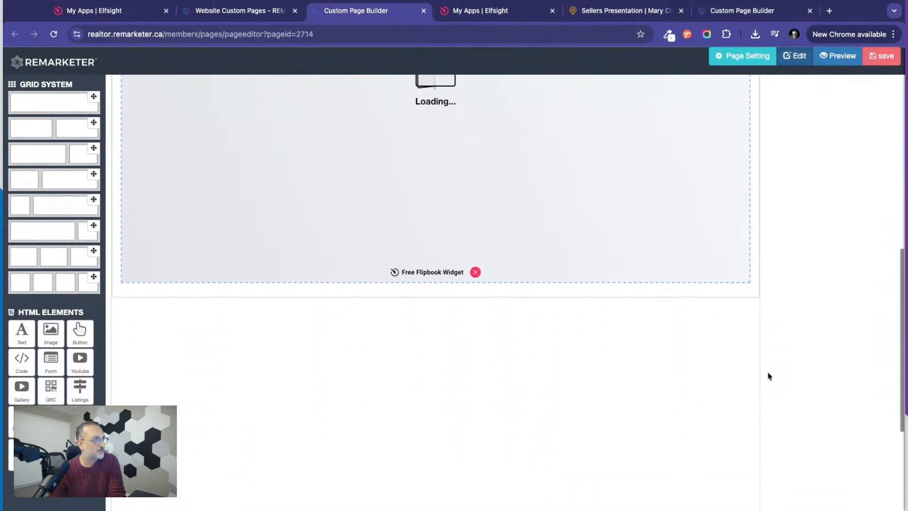
drag(93, 97, 284, 344)
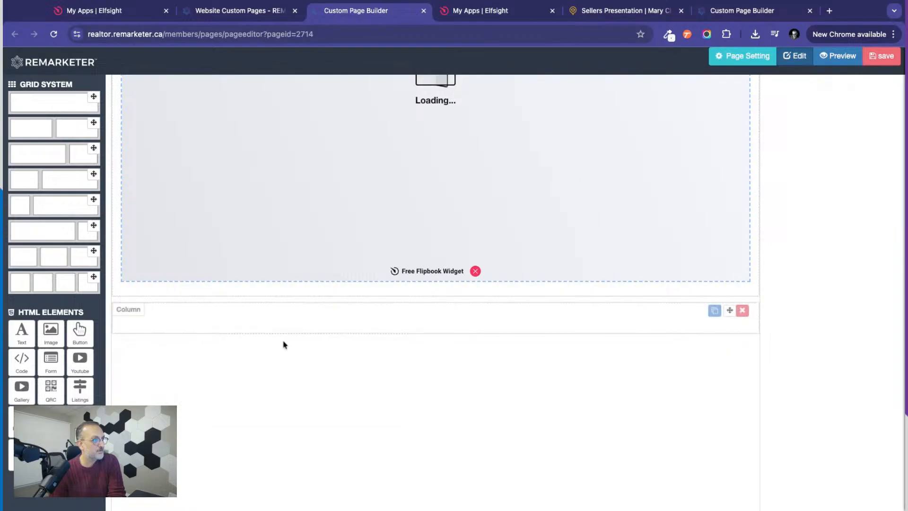
drag(23, 338, 312, 331)
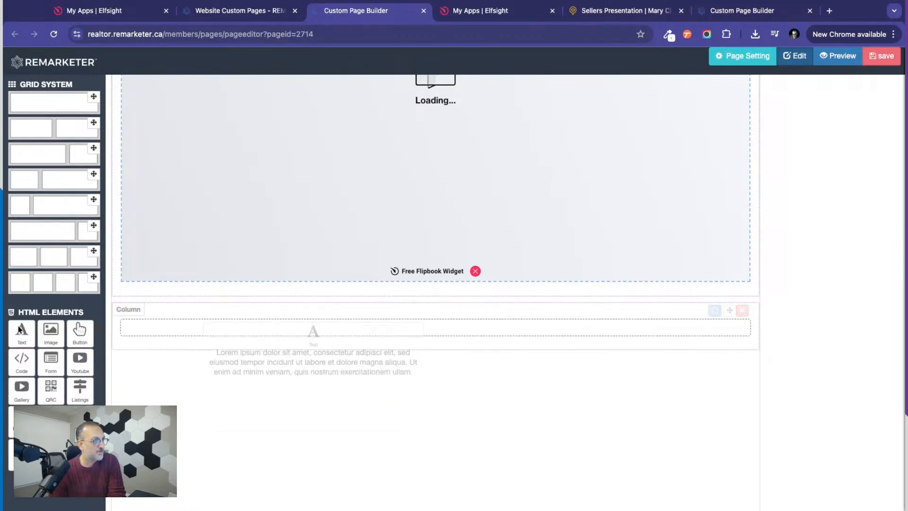
Replace the placeholder text of the new text element below the flipbook with "Home Staging".
click(713, 329)
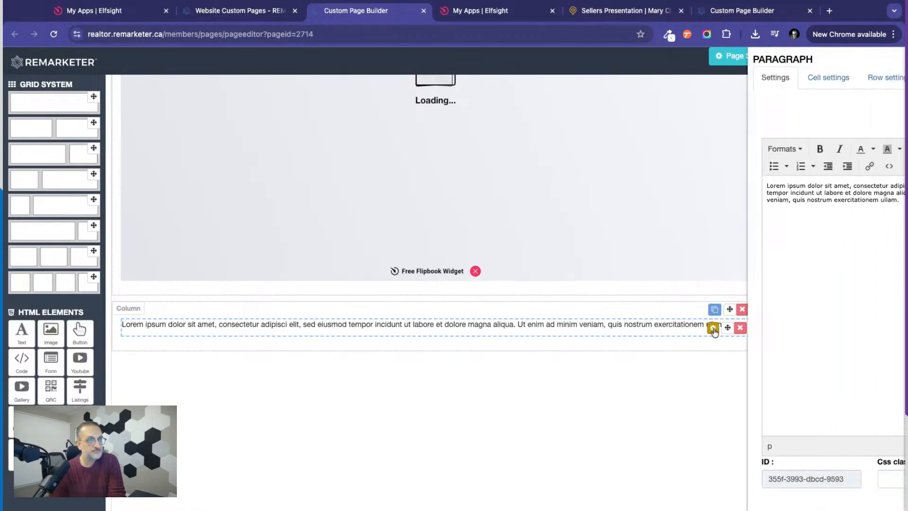
key(ctrl+a)
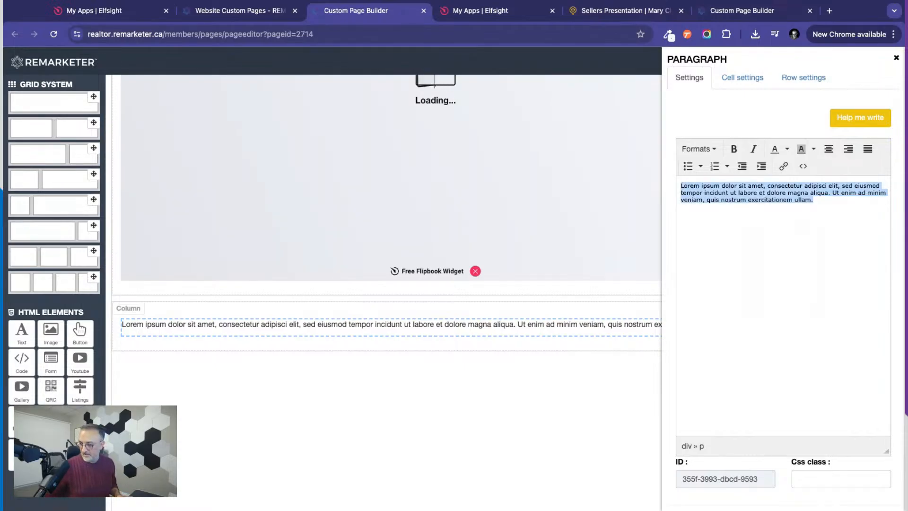
text(Home)
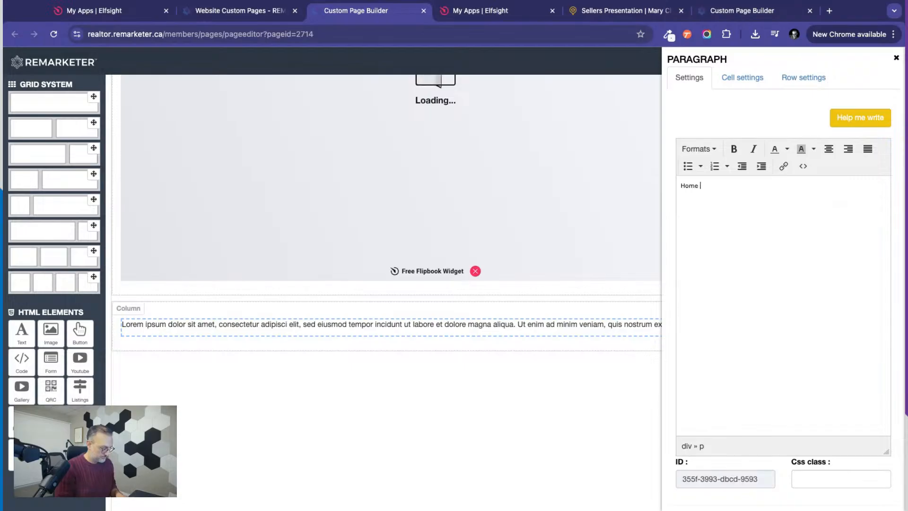
text( Staging)
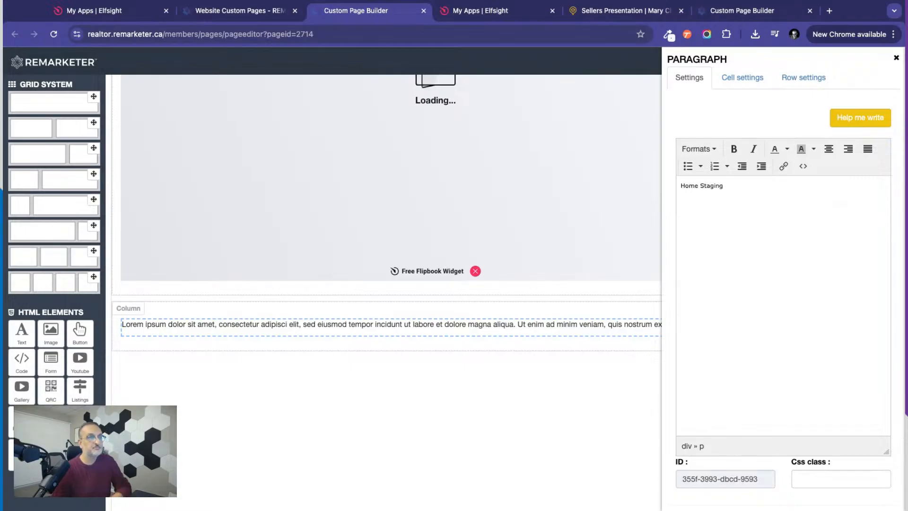
Format the "Home Staging" text as Heading 2 and apply the changes to the page.
double_click(732, 185)
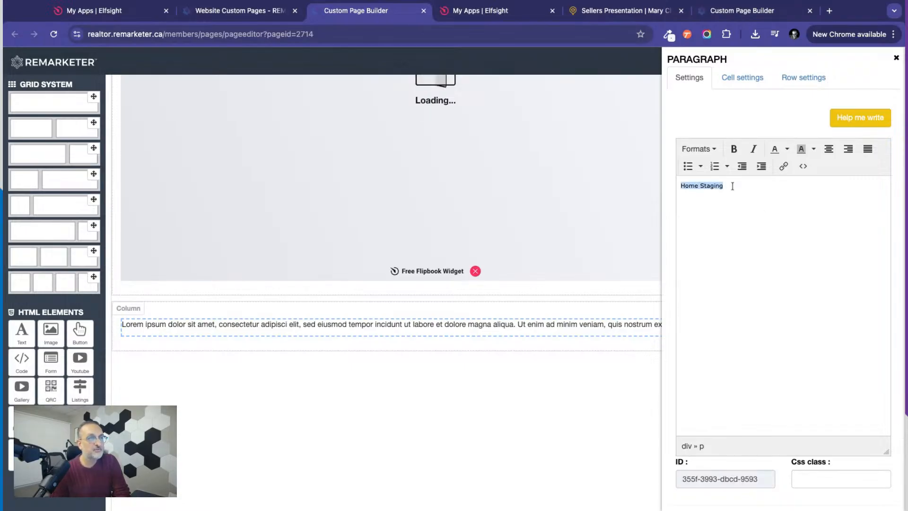
click(704, 149)
mouse_move(708, 168)
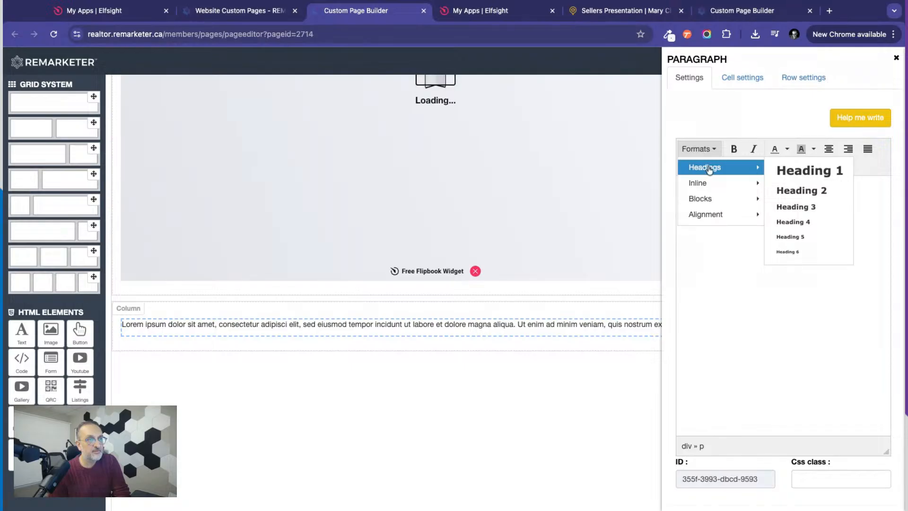
click(800, 190)
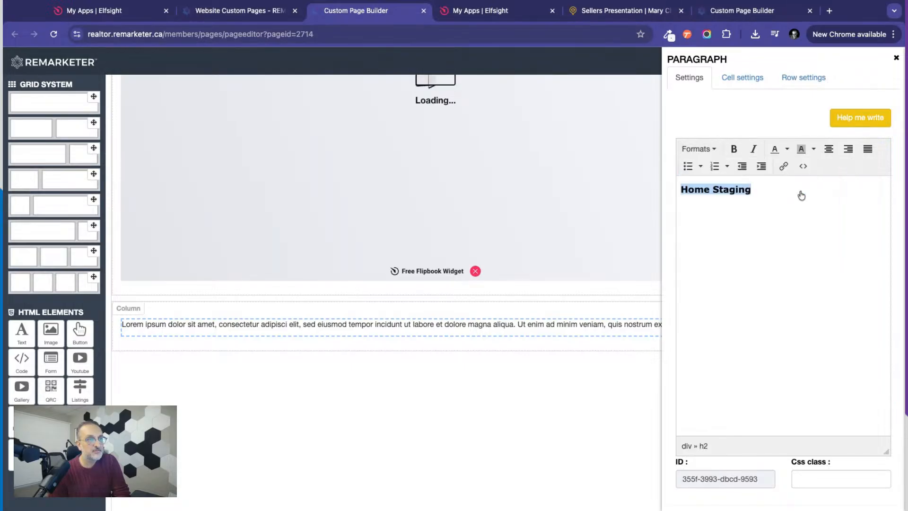
scroll(778, 382, down, 1)
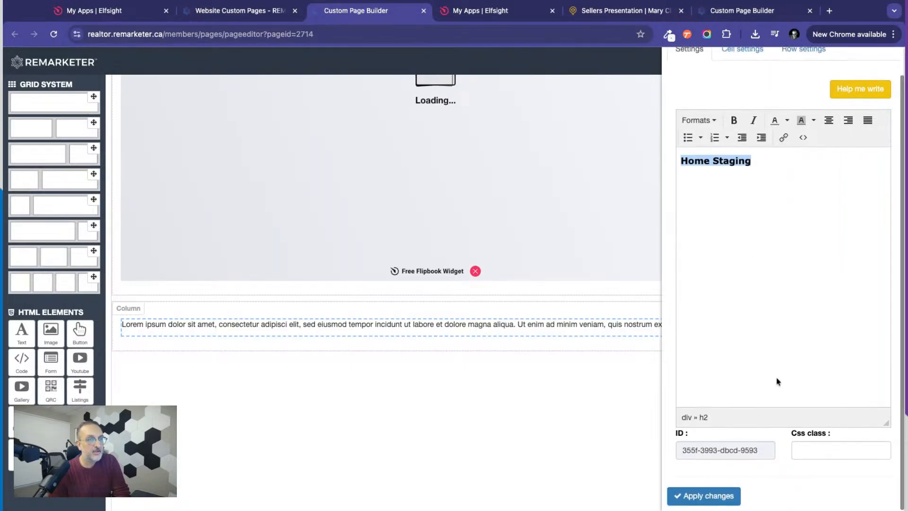
click(691, 497)
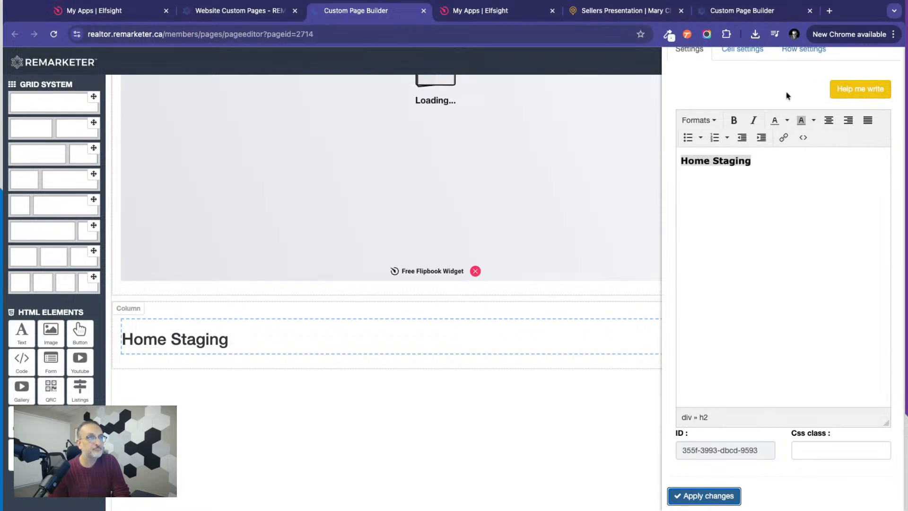
scroll(786, 95, up, 1)
click(895, 59)
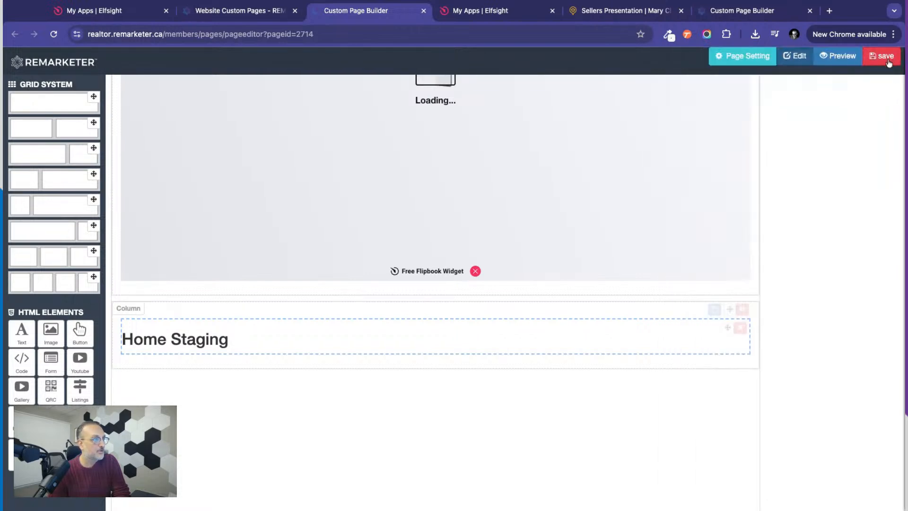
Add a second text element under the Home Staging heading and clear its placeholder text.
drag(17, 341, 149, 376)
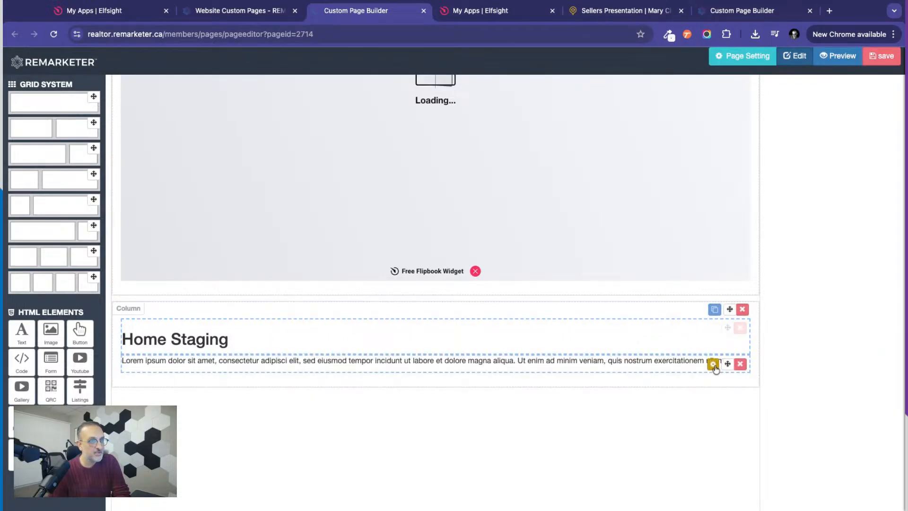
click(712, 363)
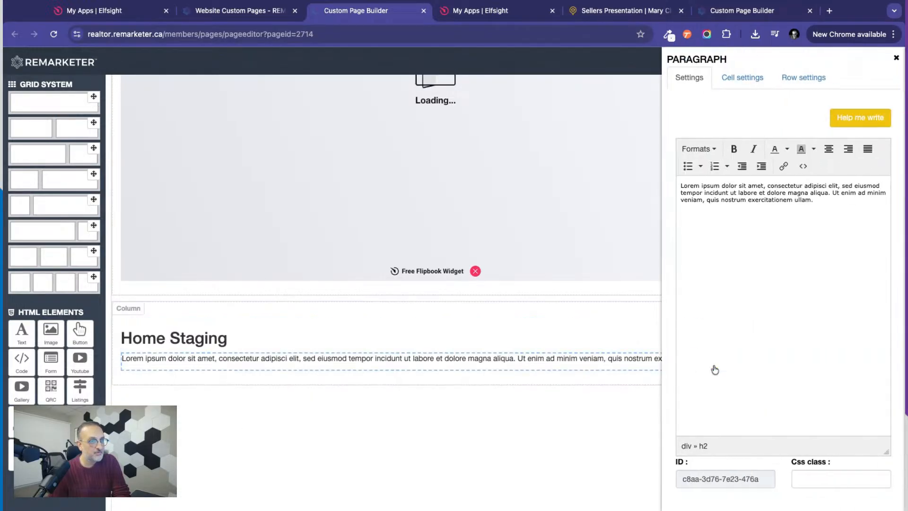
click(682, 185)
drag(824, 202, 686, 193)
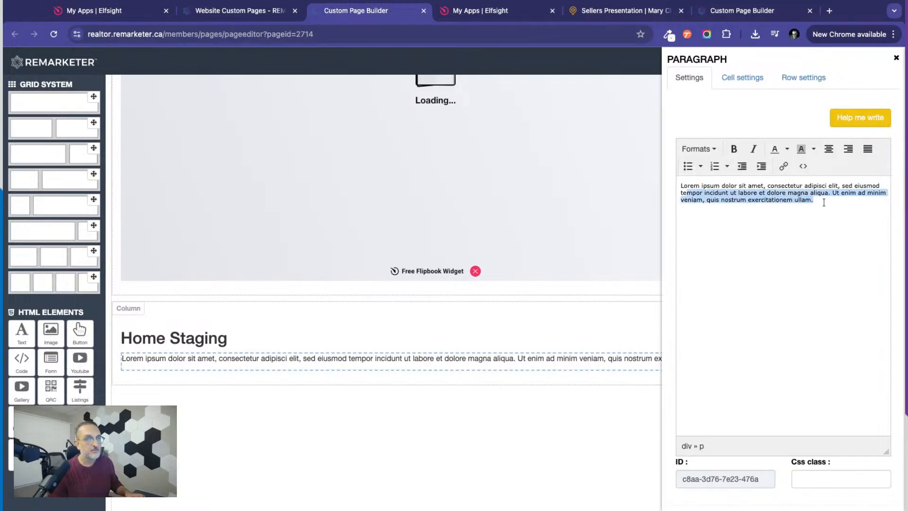
key(super+a)
key(BackSpace)
Open the ChatGPT Writing Wizard for landing page content and start the topic description with "We do home staging for our clients".
click(863, 119)
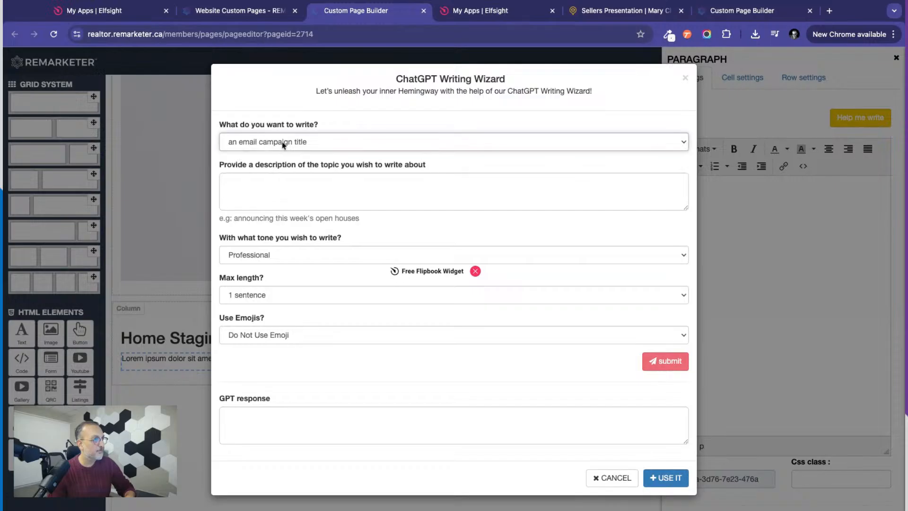
click(272, 175)
click(250, 180)
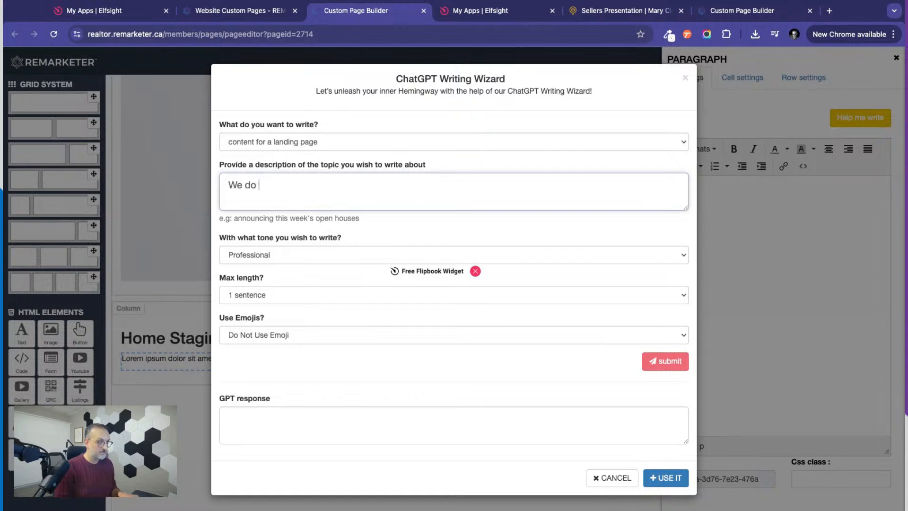
text(We do ho)
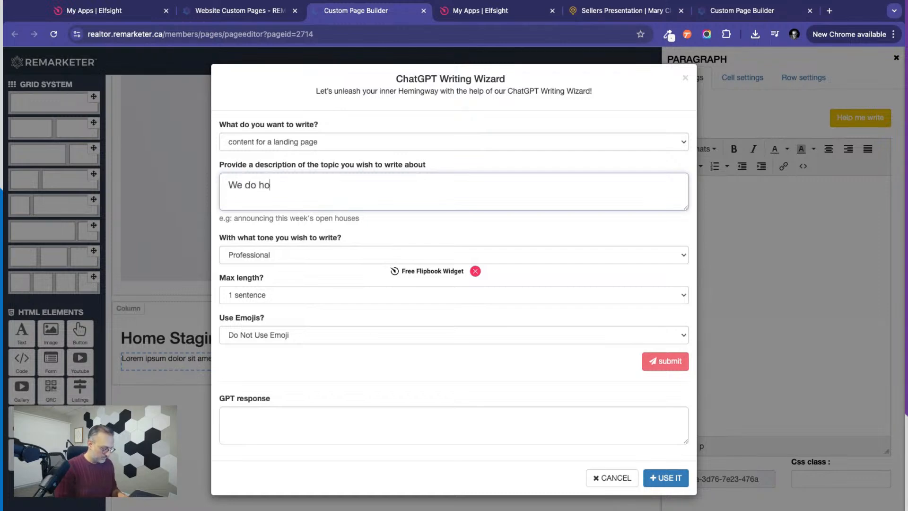
text(me staging for)
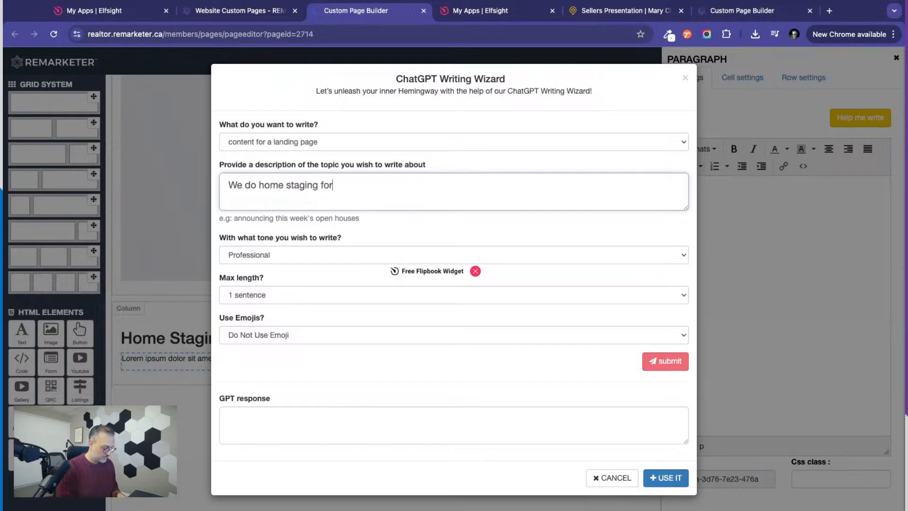
text( our clients. Ho)
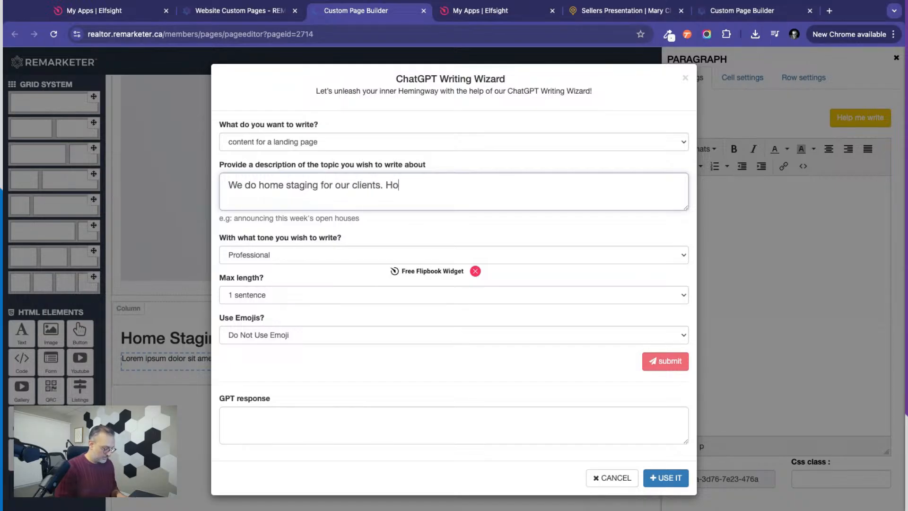
text(me staging)
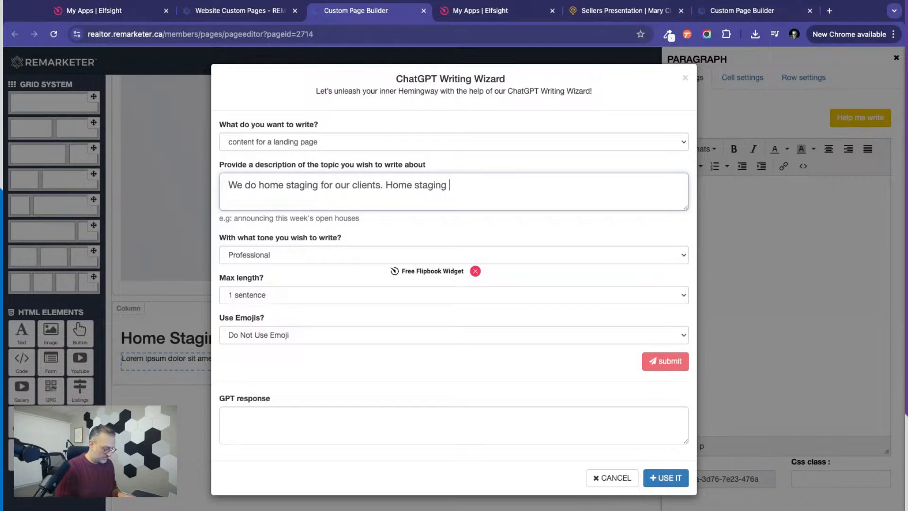
text( is a great t)
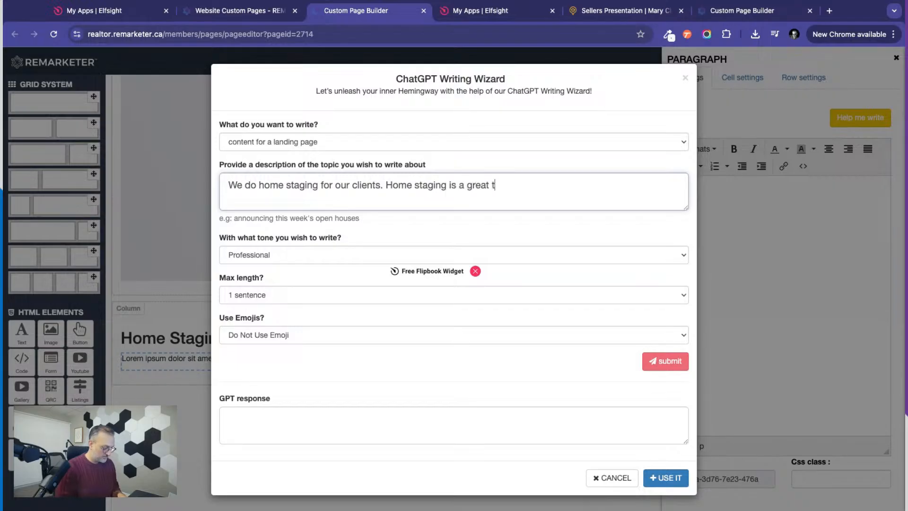
text(ool for)
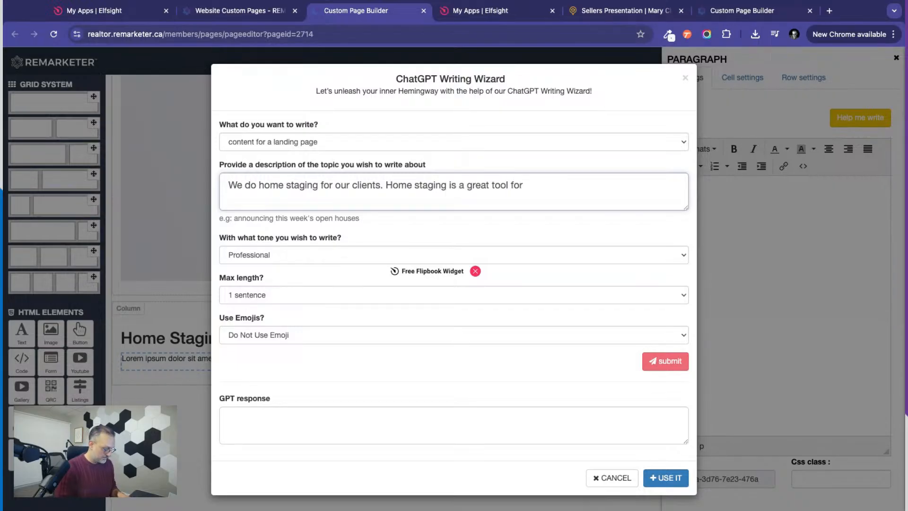
text( gatting the most for the sale)
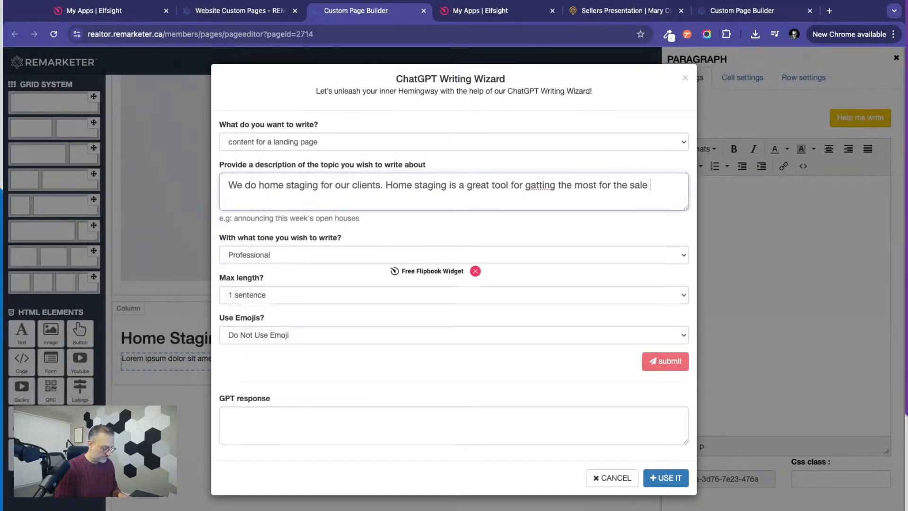
Continue the topic description with "Home staging is a great tool for gatting the most for the sale of the property.".
text(of the property)
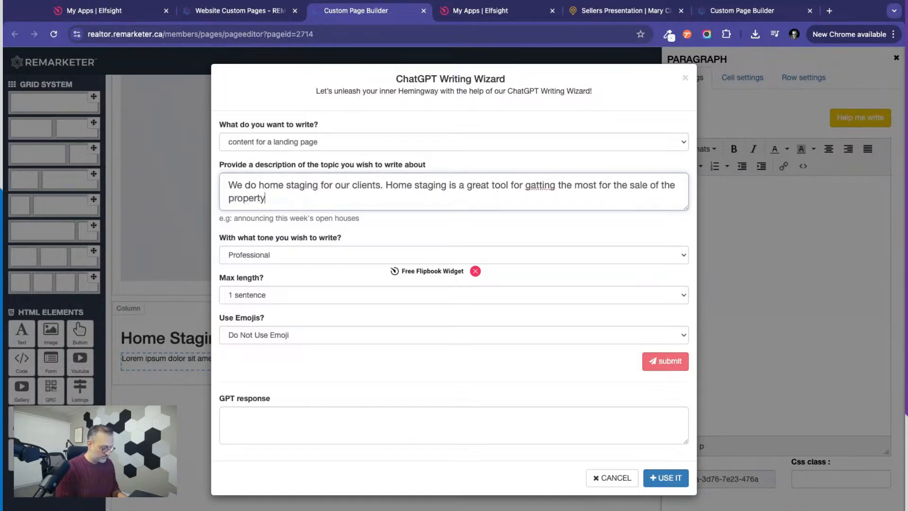
text(. )
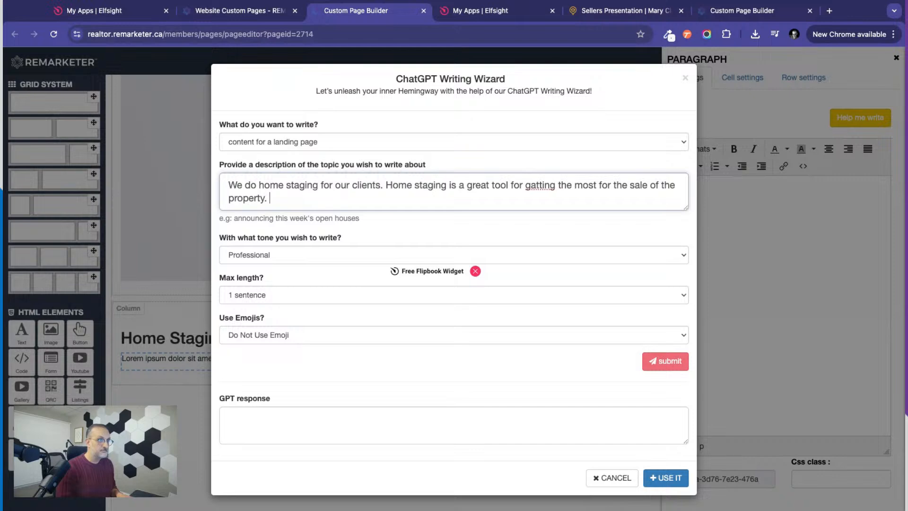
text(We have t)
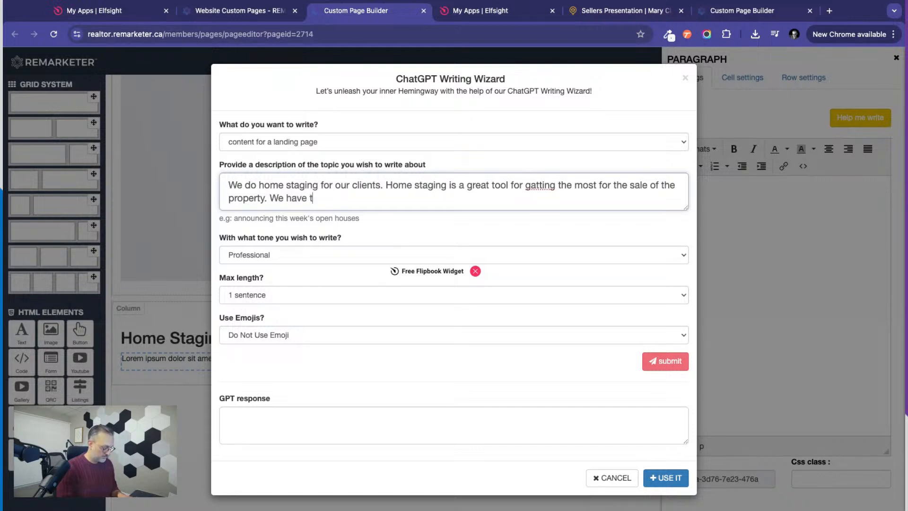
text(he best sta)
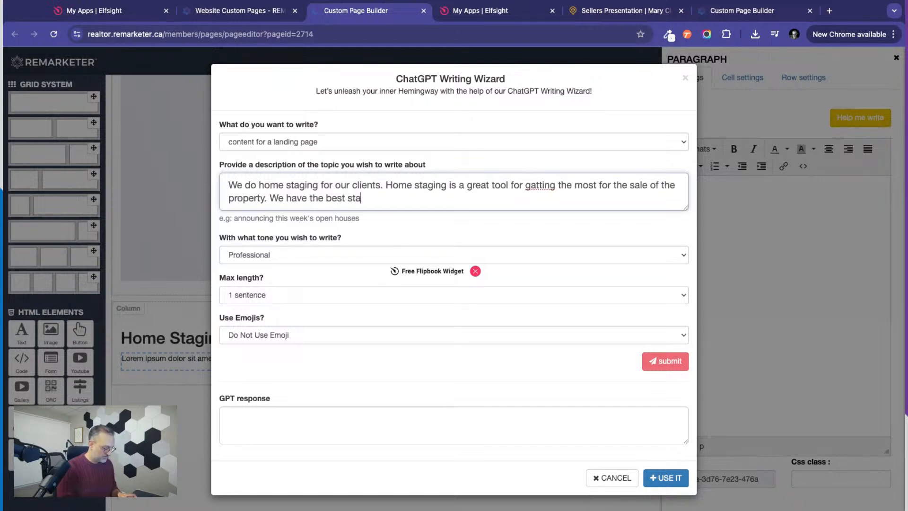
text(gers in t)
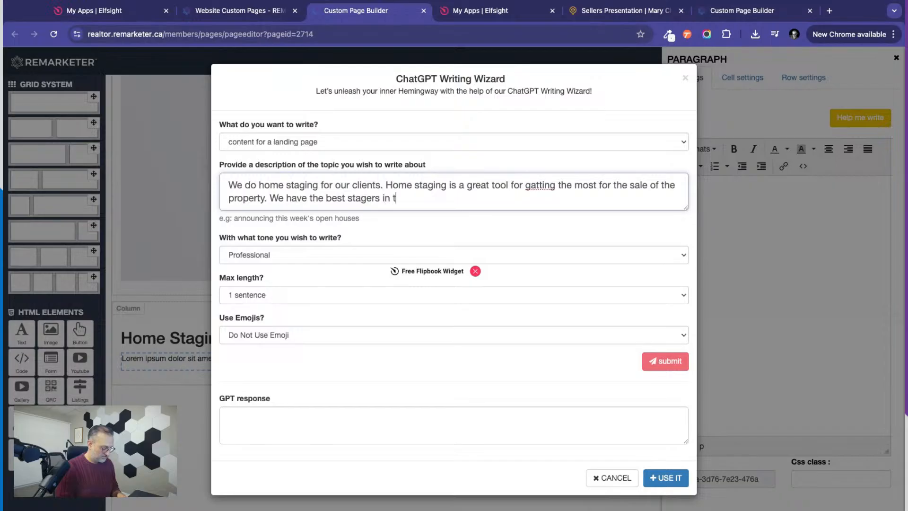
text(own working with us)
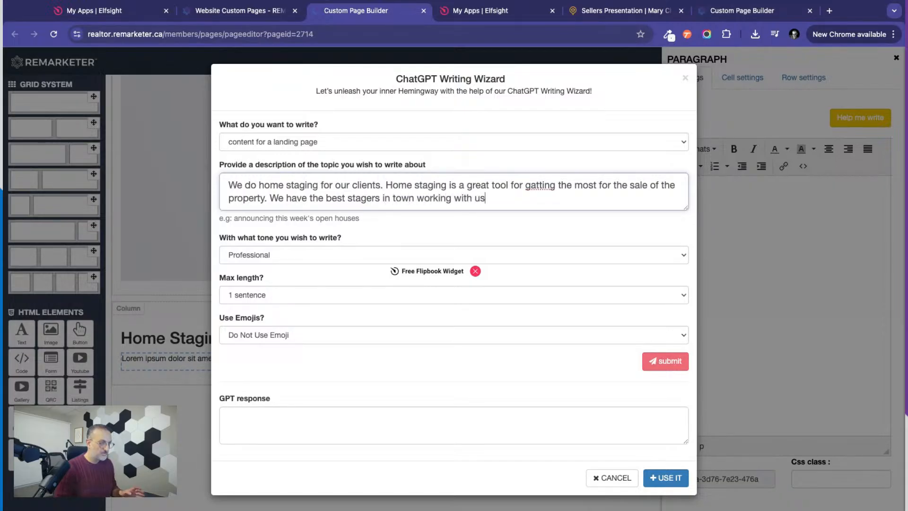
Set the writing tone to Informal and the maximum length to 1 paragraph, and generate the home staging text.
click(268, 255)
click(258, 289)
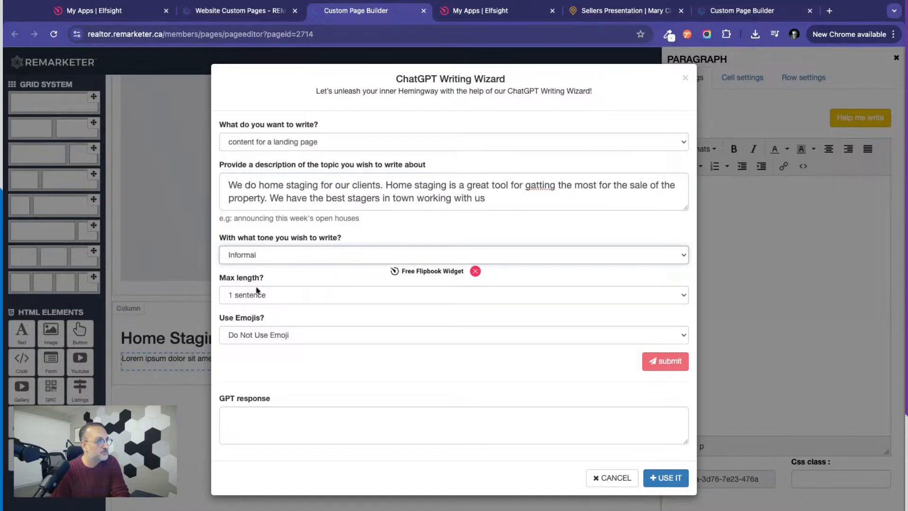
click(274, 295)
click(272, 296)
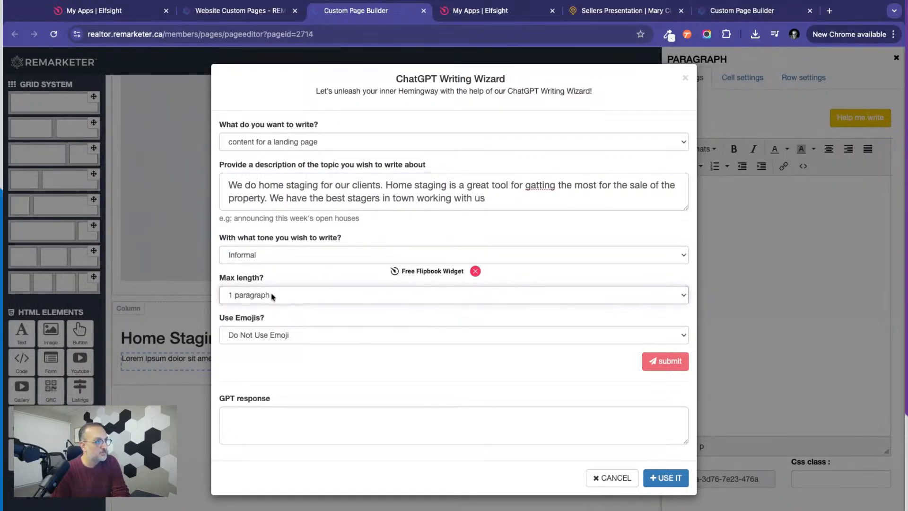
click(664, 362)
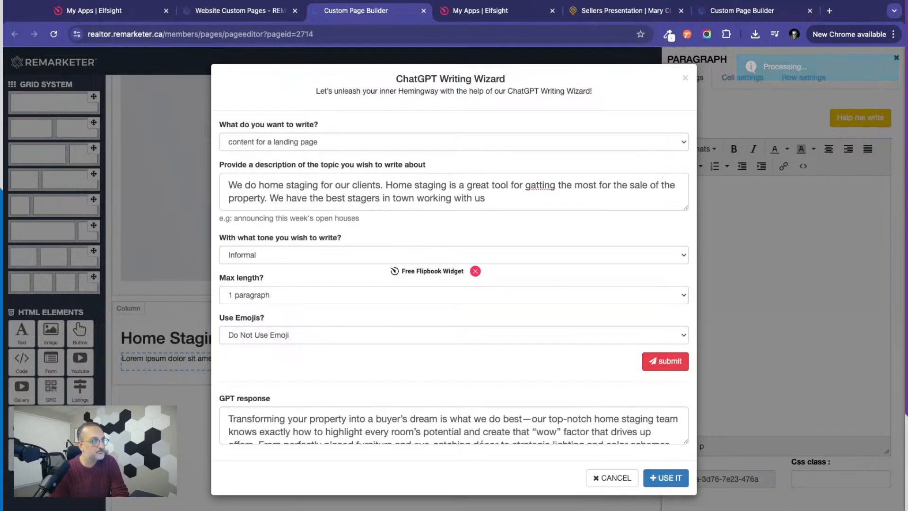
Insert the generated text into the Home Staging paragraph, apply the changes and close its settings.
click(652, 475)
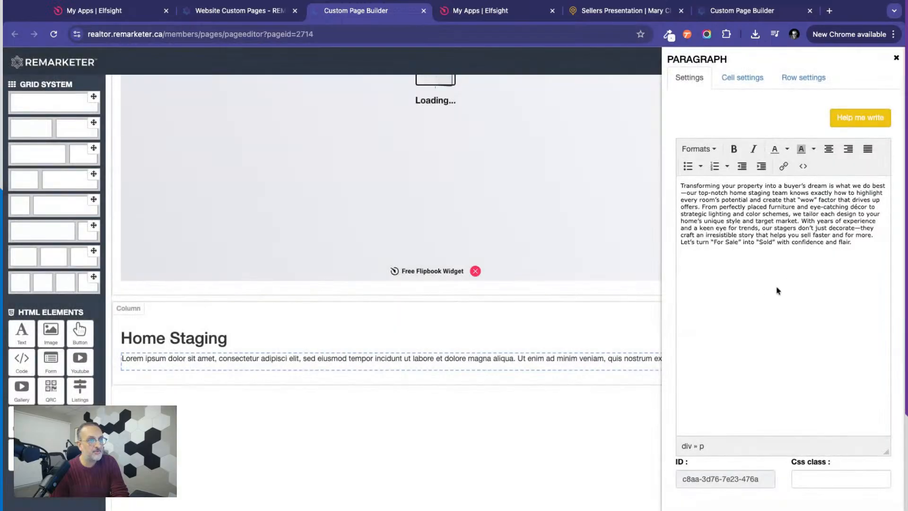
scroll(709, 378, down, 1)
click(691, 494)
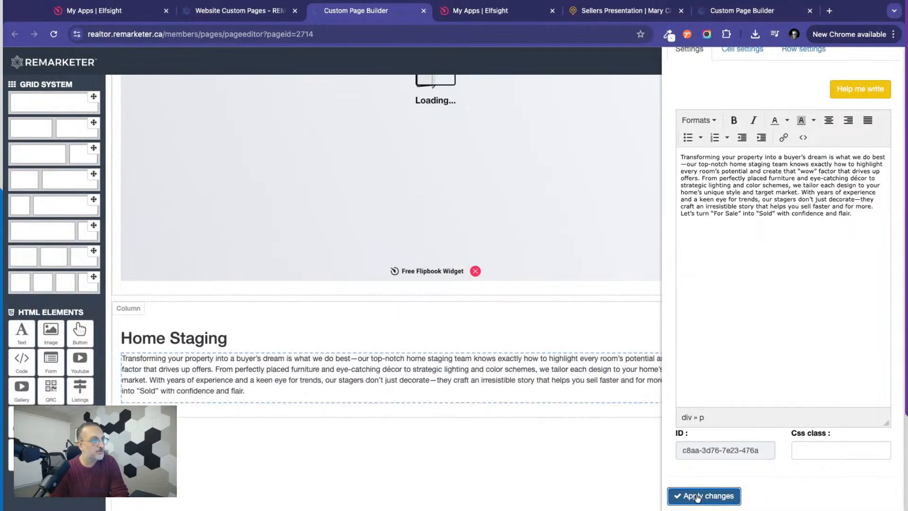
scroll(820, 131, up, 1)
click(893, 61)
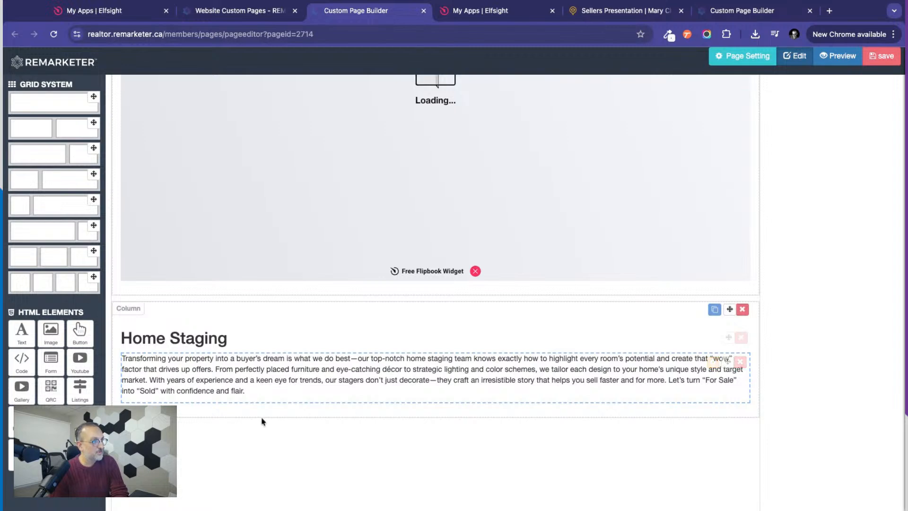
Add an empty full-width single-column row beneath the Home Staging section.
scroll(261, 419, down, 3)
scroll(261, 419, down, 3)
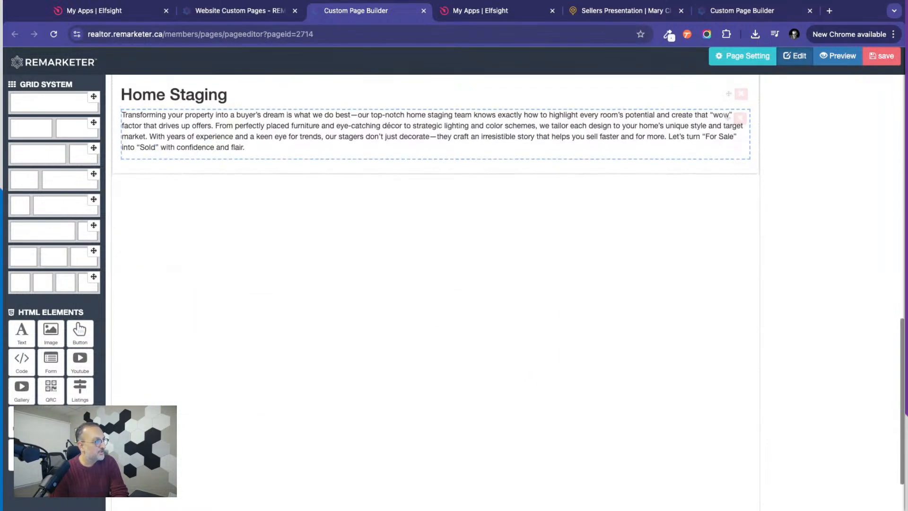
drag(91, 97, 216, 244)
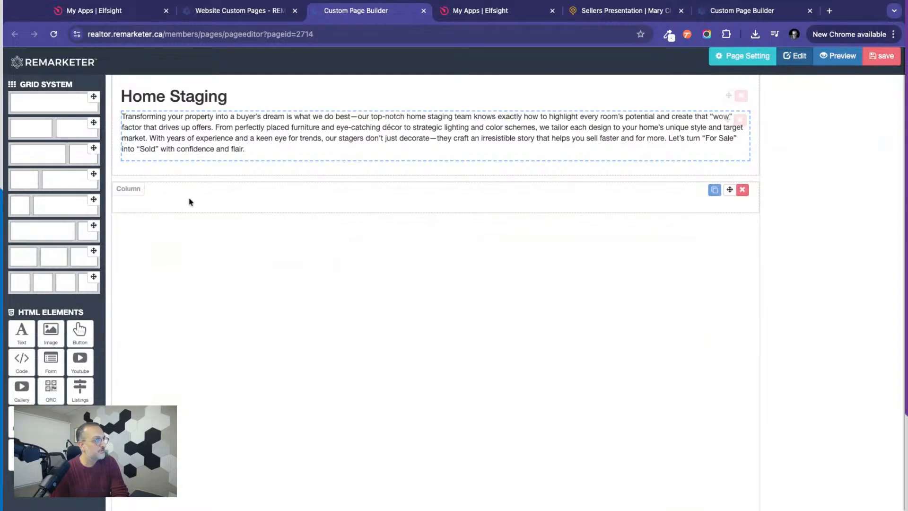
Switch to Elfsight and start a new Before and After Slider widget from the apps catalog.
click(480, 13)
click(672, 87)
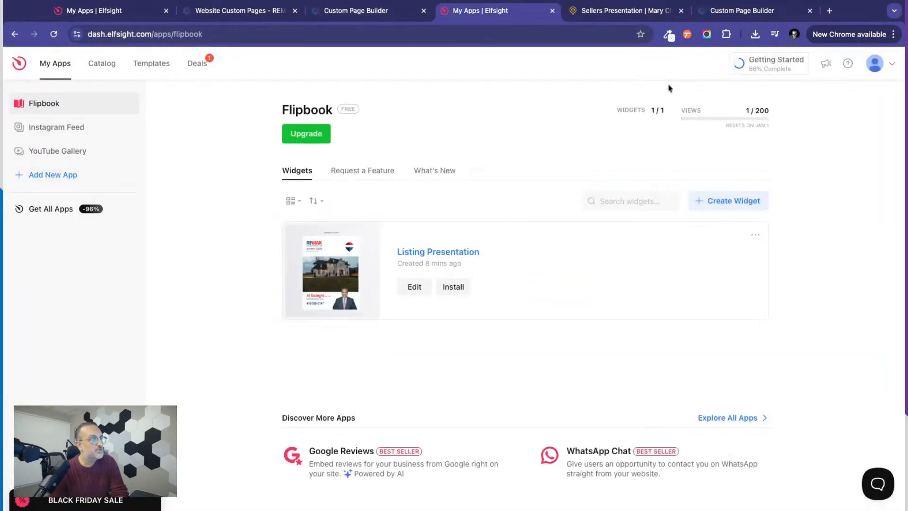
click(101, 65)
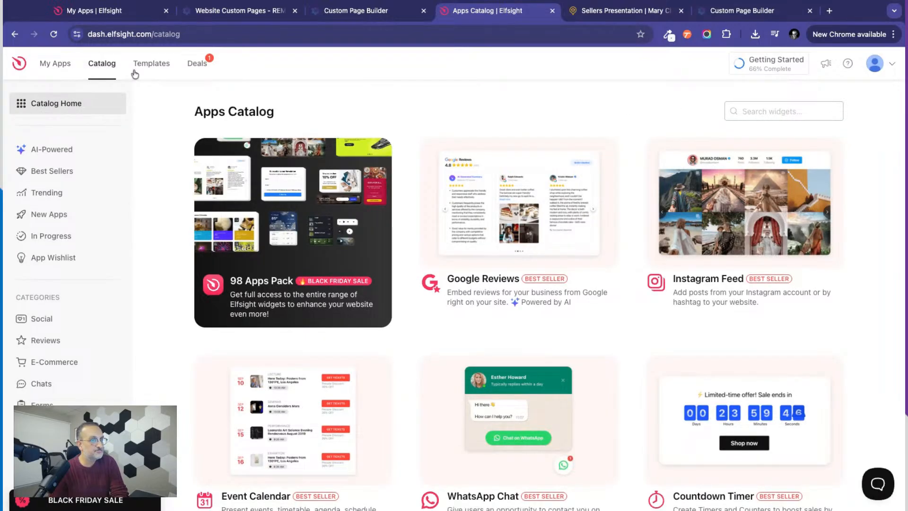
scroll(626, 395, down, 10)
scroll(628, 396, down, 14)
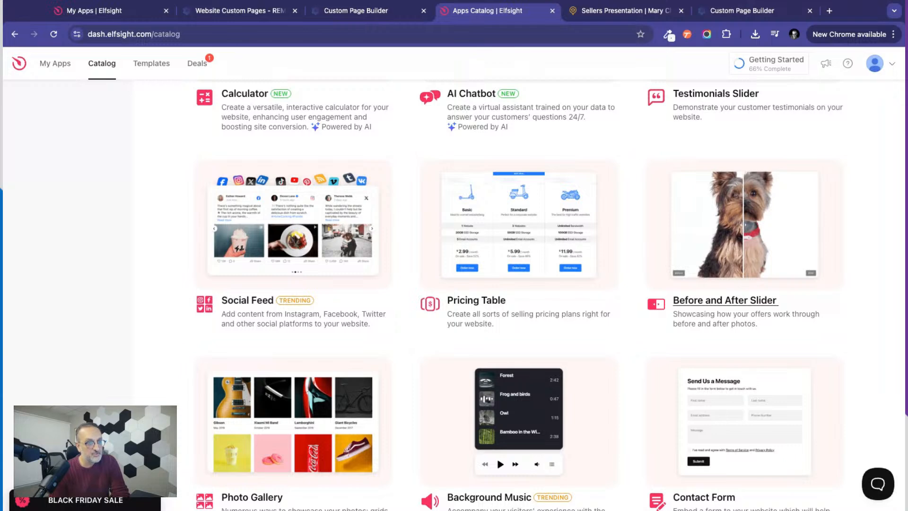
click(724, 300)
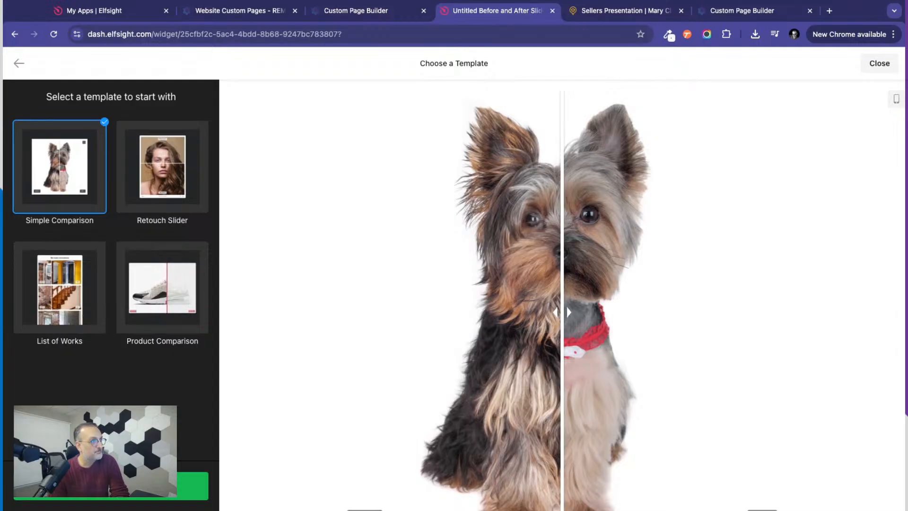
Preview the Retouch Slider, List of Works and Product Comparison templates to compare their before-and-after layouts.
click(158, 175)
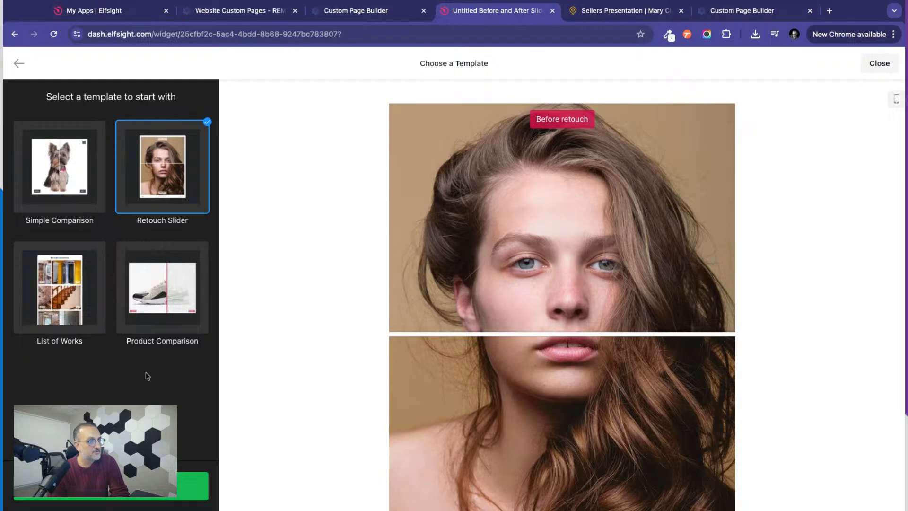
scroll(362, 390, down, 2)
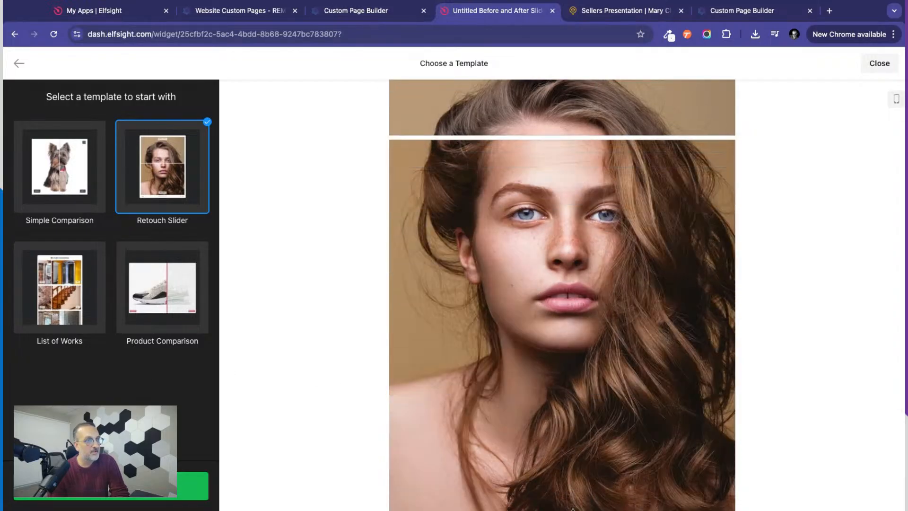
click(54, 302)
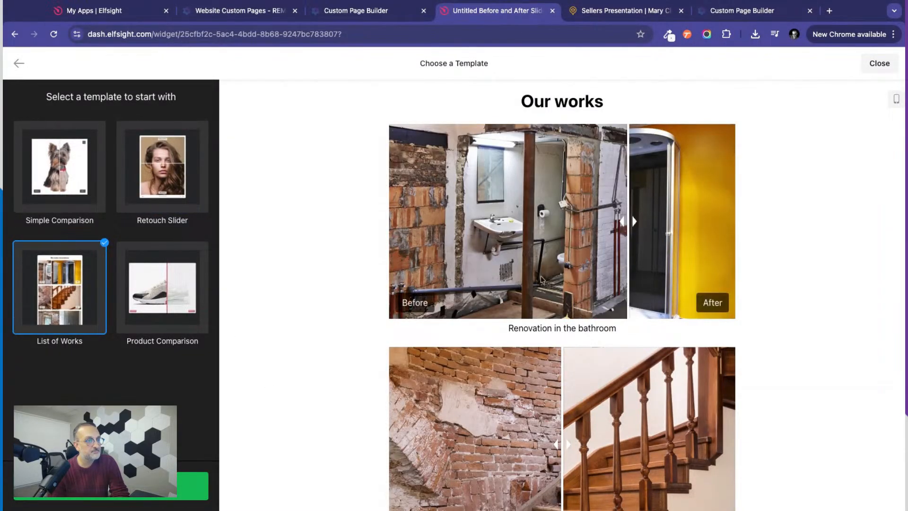
scroll(542, 279, down, 3)
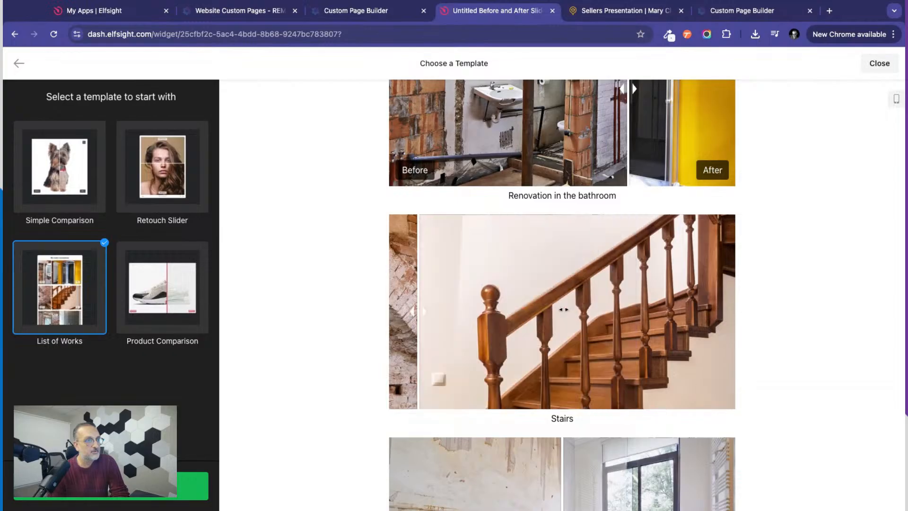
scroll(294, 336, down, 3)
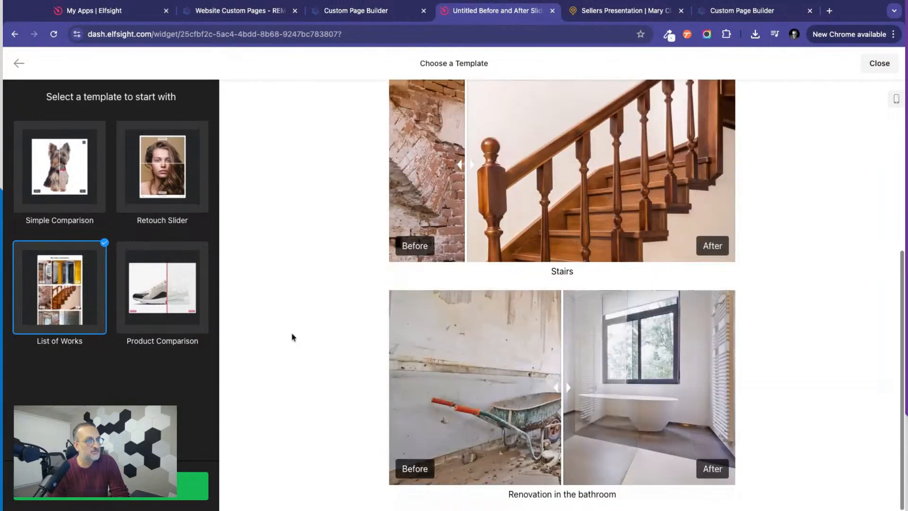
scroll(293, 337, up, 6)
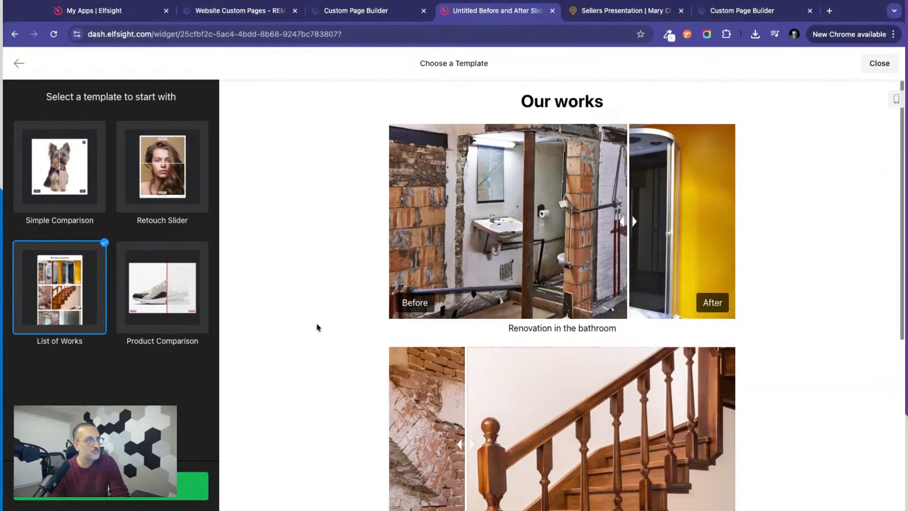
scroll(593, 378, down, 6)
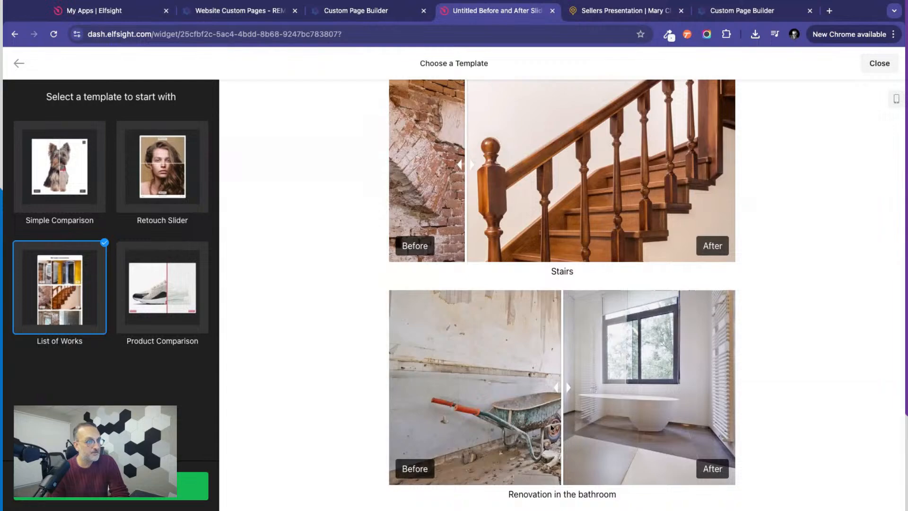
scroll(554, 371, up, 6)
scroll(551, 426, down, 6)
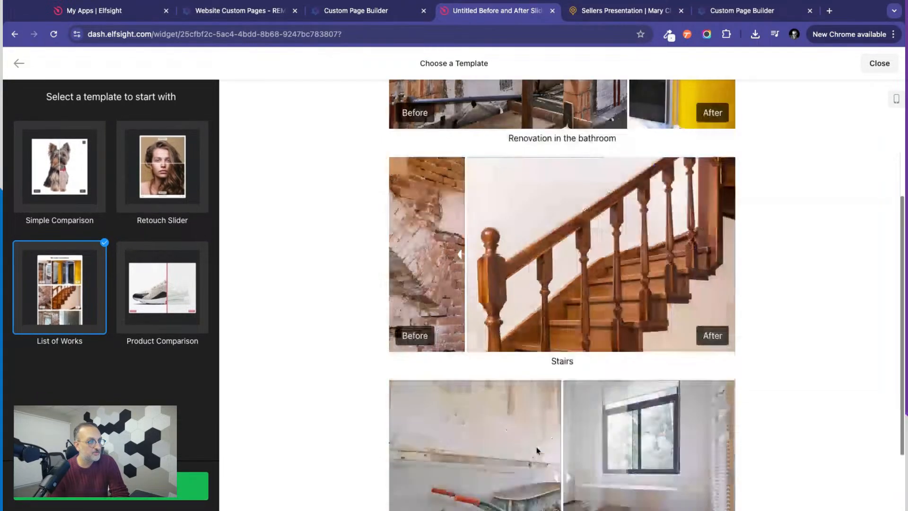
scroll(555, 299, up, 6)
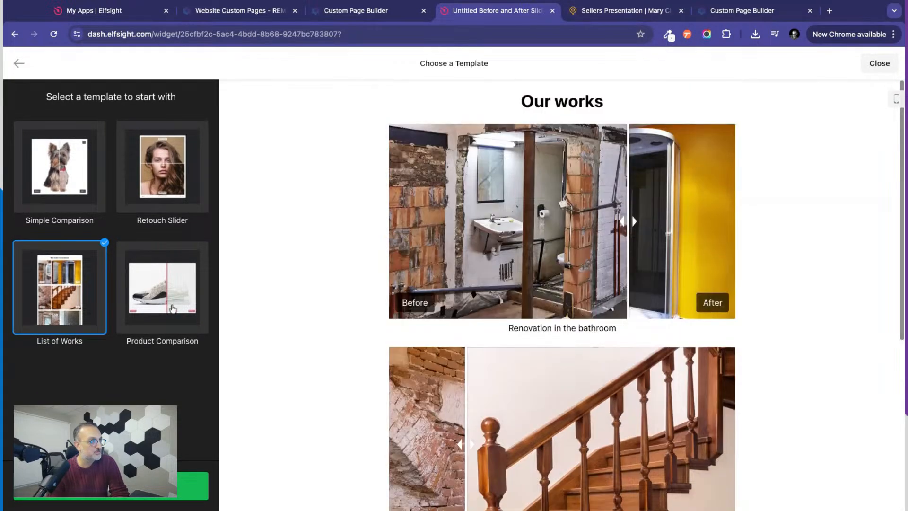
click(157, 300)
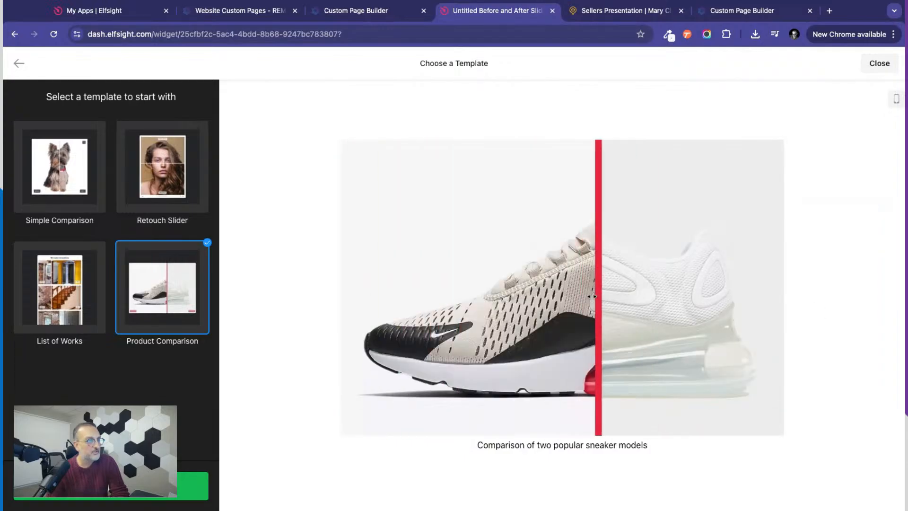
Create the before and after widget from the Retouch Slider template.
click(171, 167)
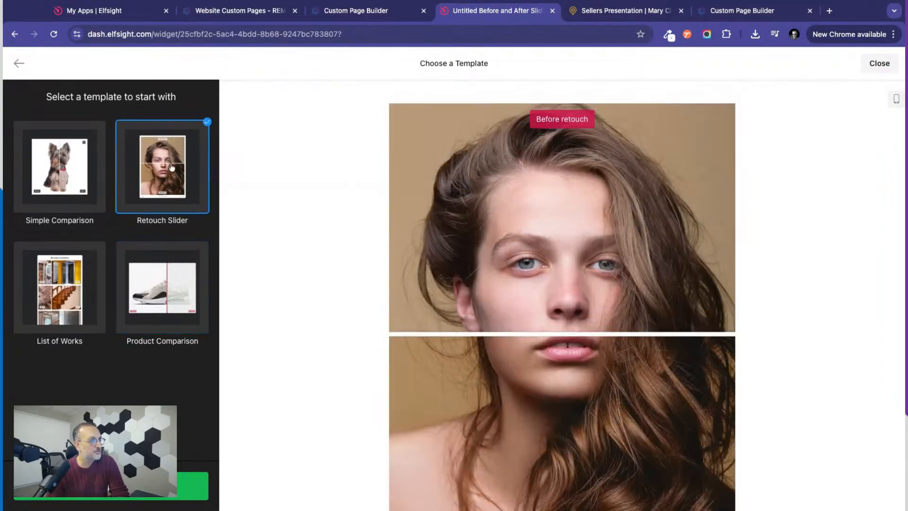
scroll(247, 367, down, 1)
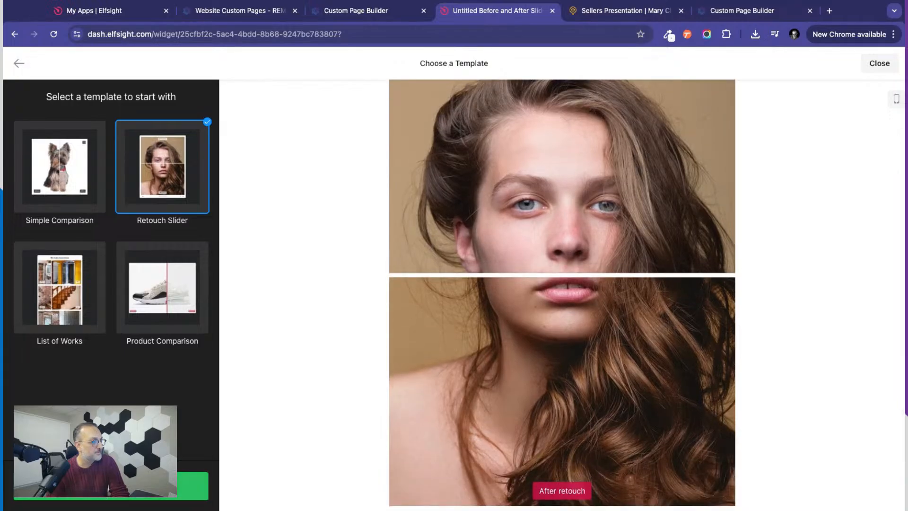
click(111, 485)
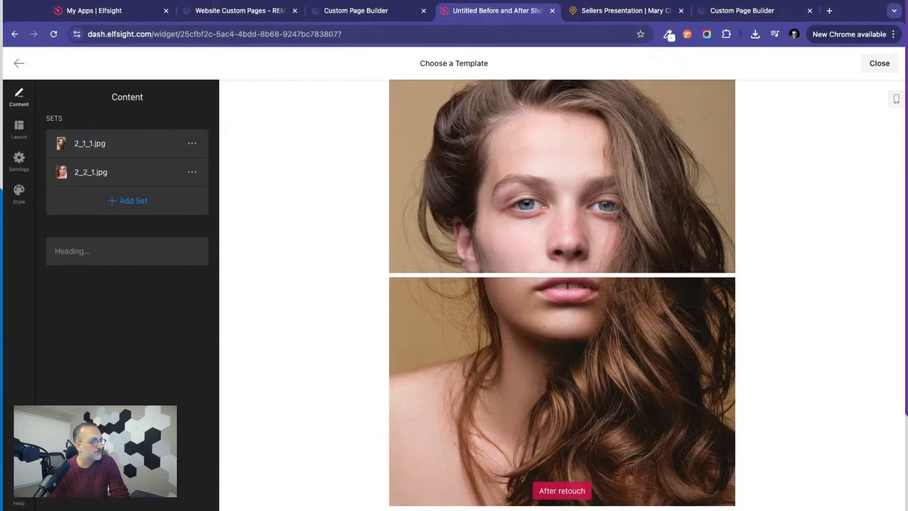
Open the before image of the first set, and view its sample picture and befaft2.png at full size.
click(130, 148)
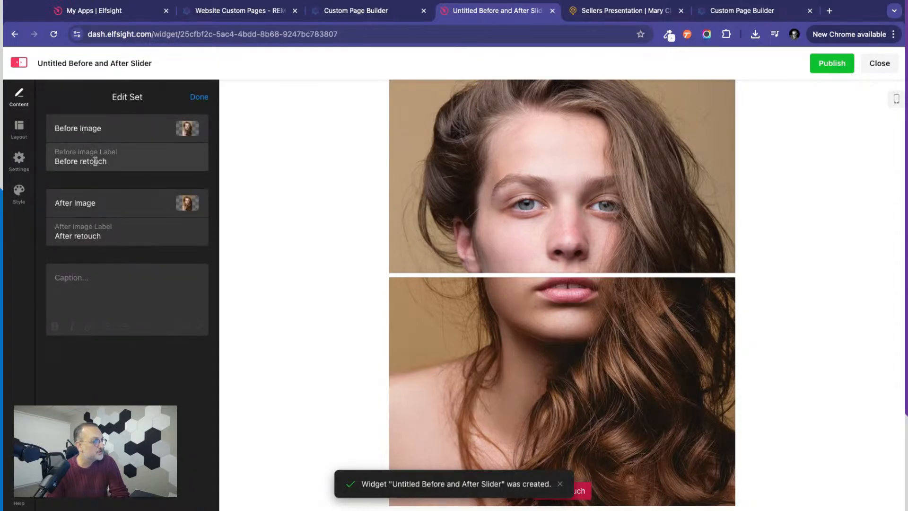
click(191, 126)
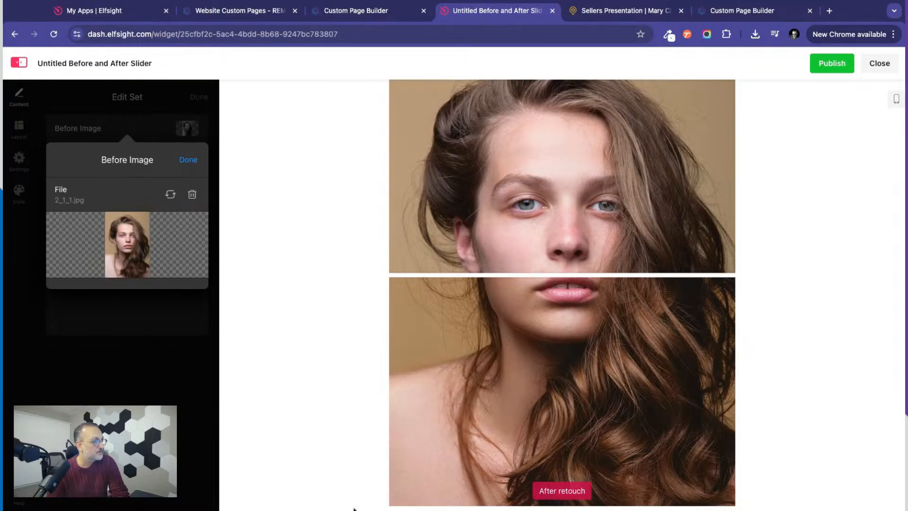
click(68, 202)
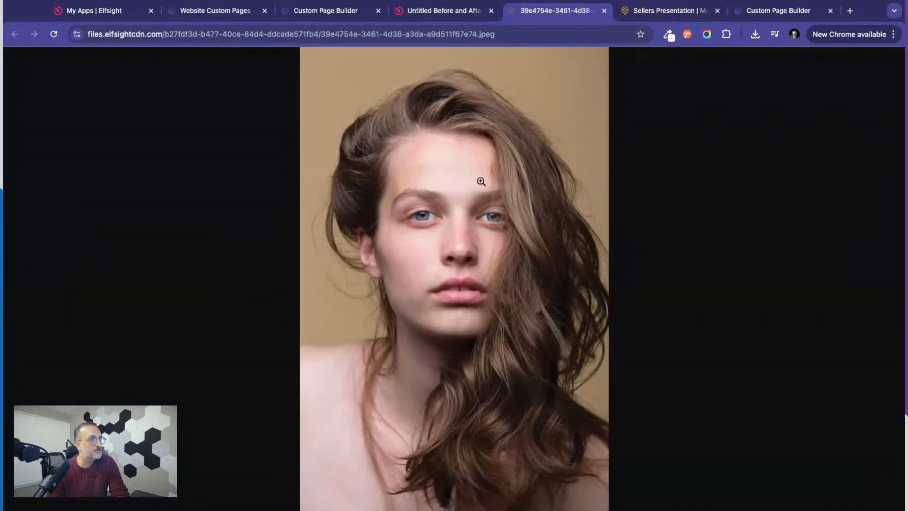
click(603, 10)
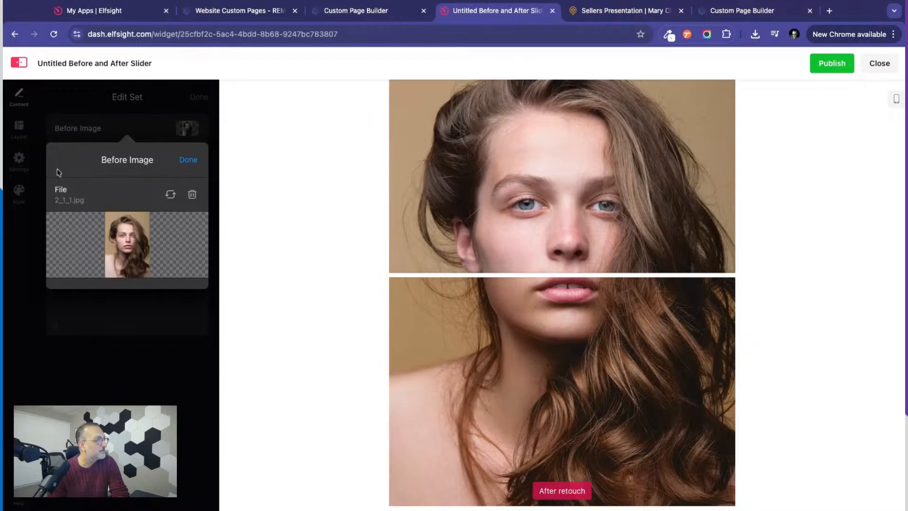
key(super+shift+t)
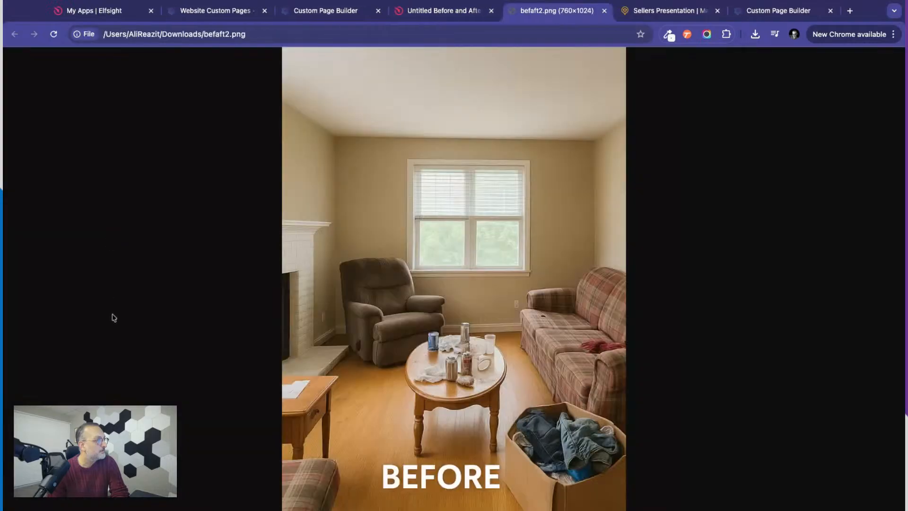
click(604, 10)
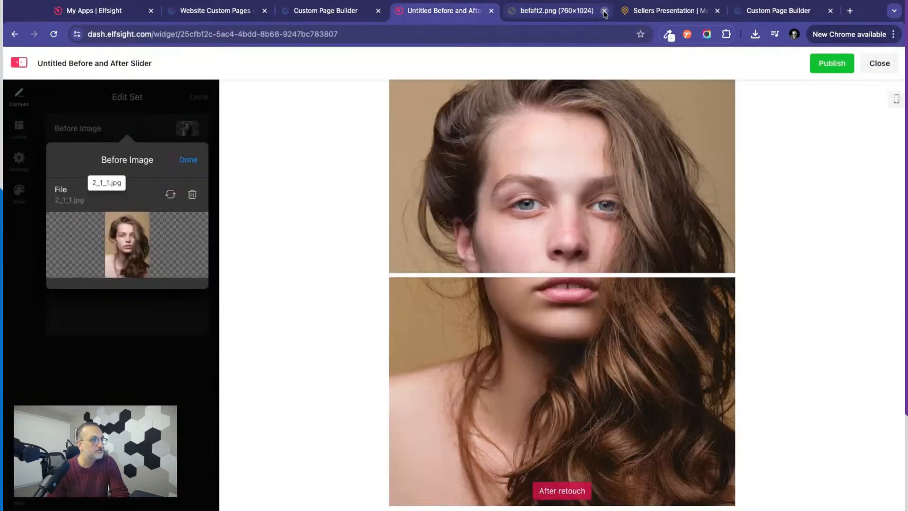
Replace the first set's before image with the uploaded file befaft2.png.
click(172, 195)
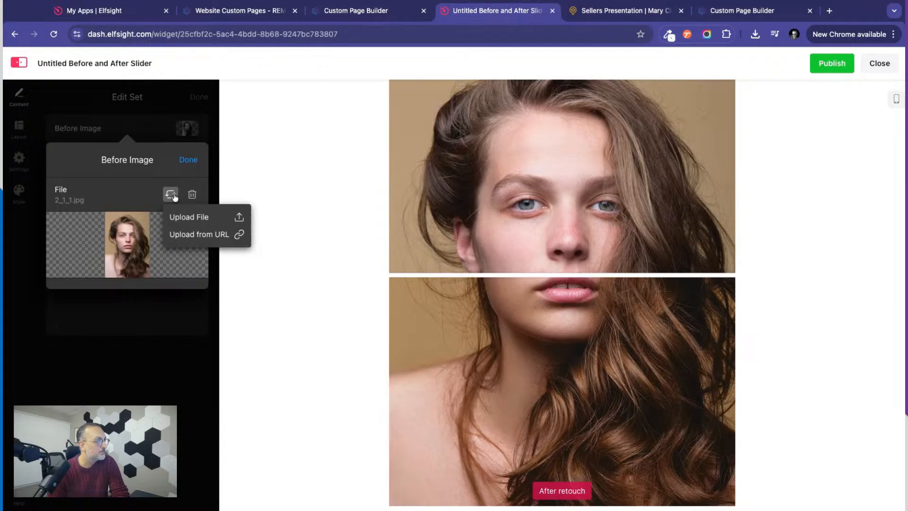
click(189, 218)
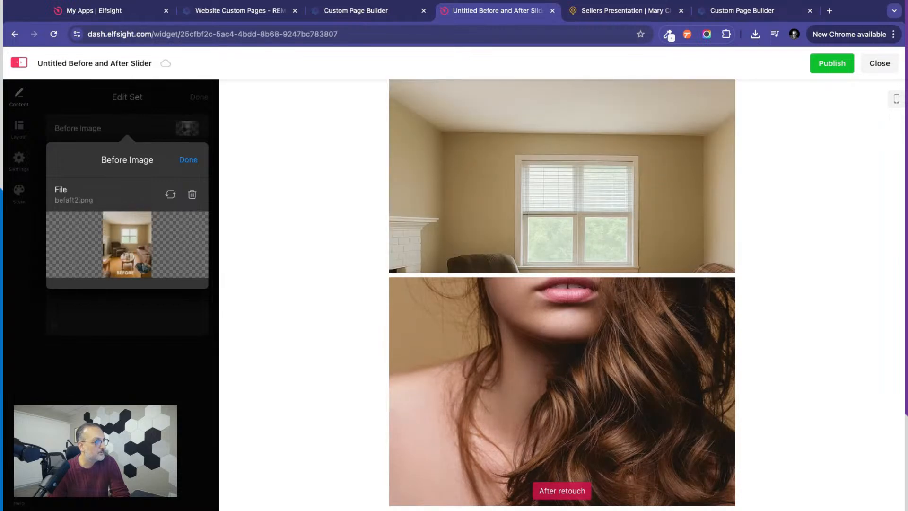
click(189, 159)
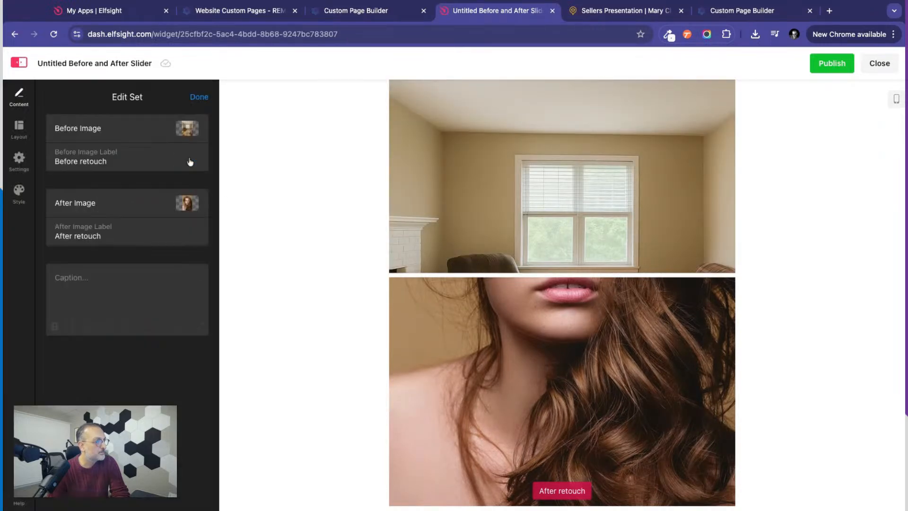
Replace the first set's after image with an uploaded picture of the staged living room, and move the comparison divider slightly upward.
click(77, 236)
click(182, 205)
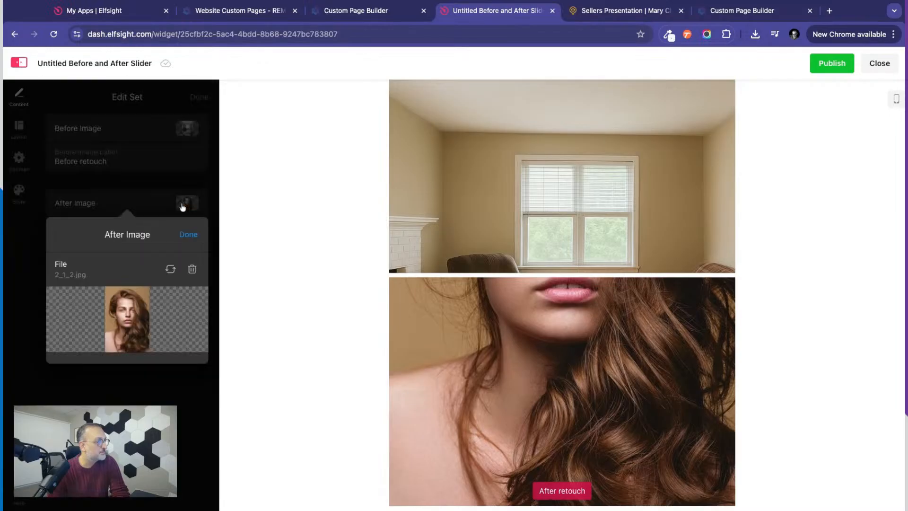
click(170, 269)
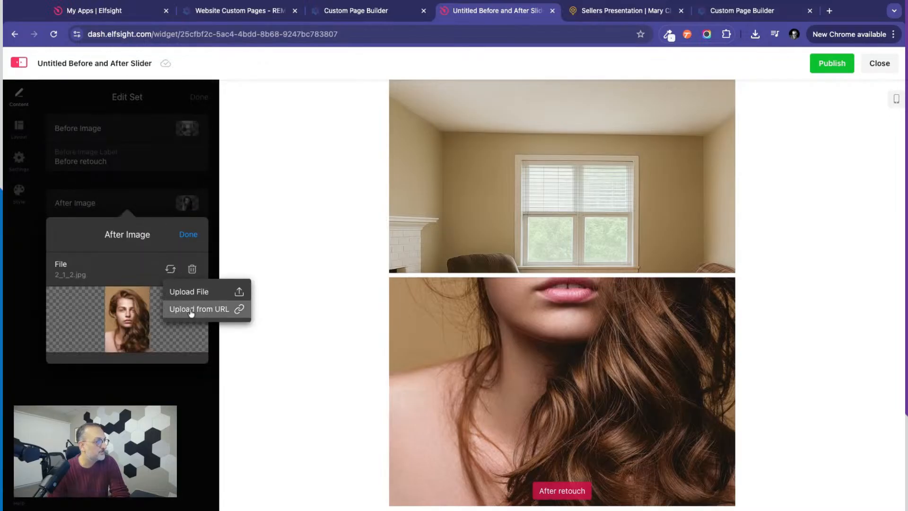
click(189, 291)
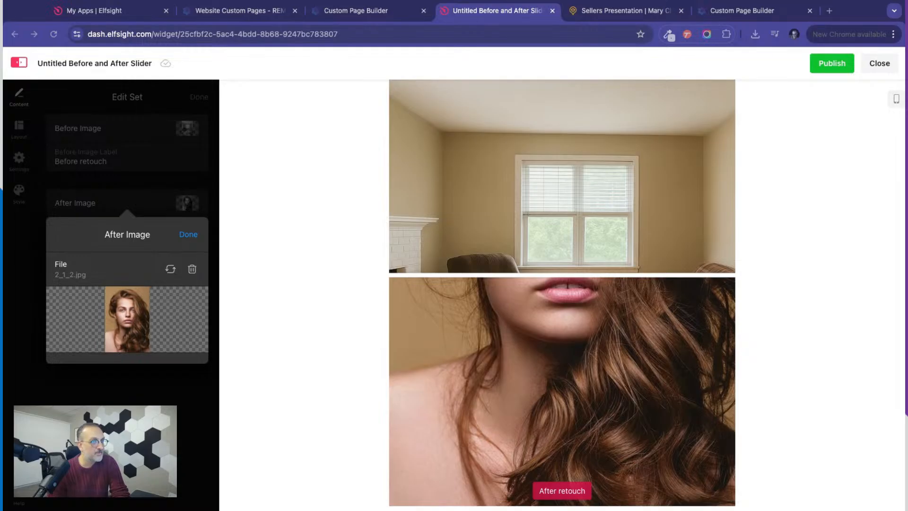
double_click(411, 356)
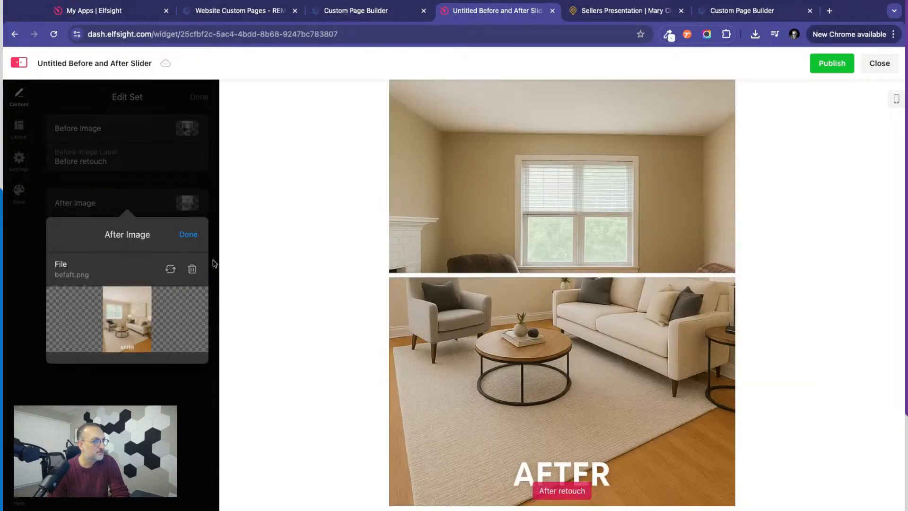
click(188, 235)
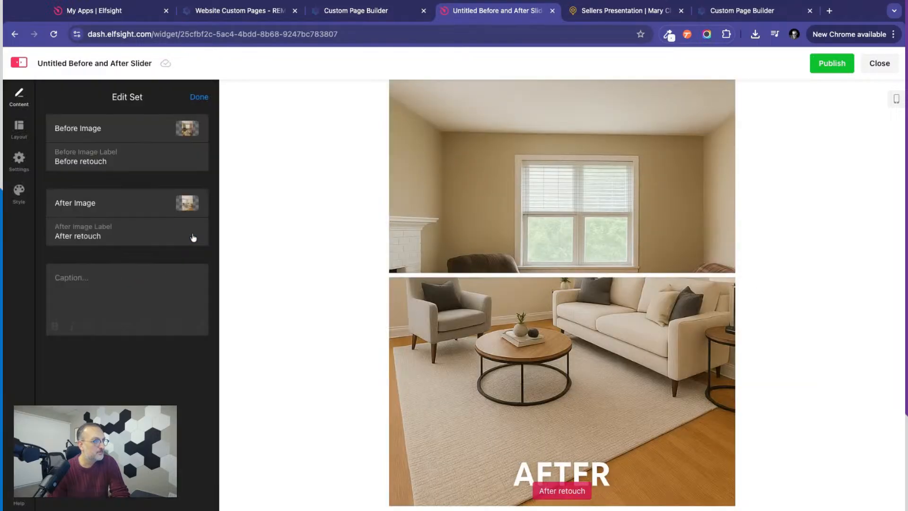
mouse_move(589, 275)
mouse_down()
mouse_move(589, 502)
mouse_move(589, 128)
mouse_move(589, 503)
mouse_move(589, 81)
mouse_move(589, 504)
mouse_move(589, 109)
mouse_move(589, 483)
mouse_move(589, 127)
mouse_move(589, 434)
mouse_move(589, 262)
mouse_up()
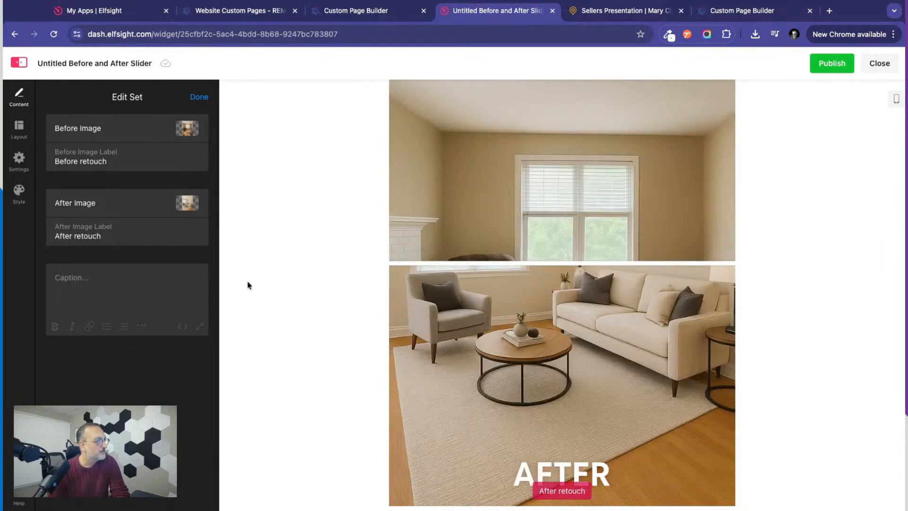
Caption the image set "Home Staging Included" and publish the slider widget, dismissing the plan offer.
click(114, 273)
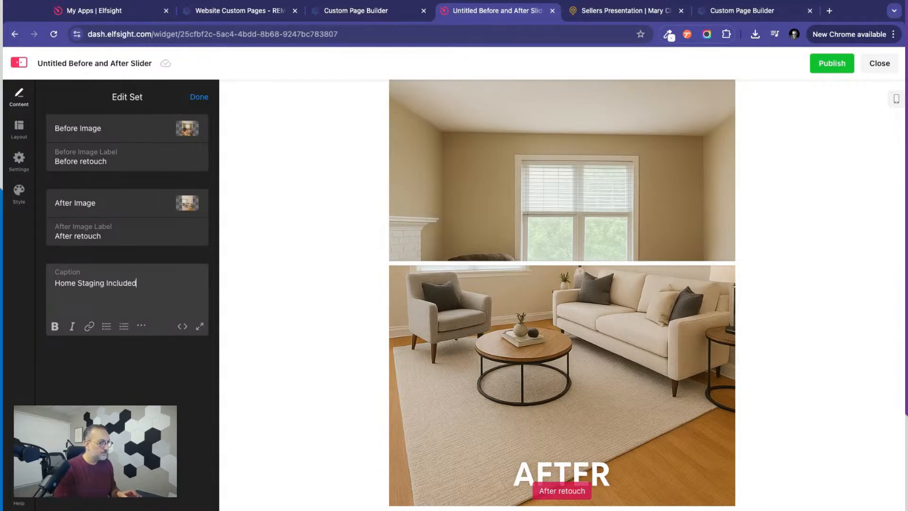
click(192, 401)
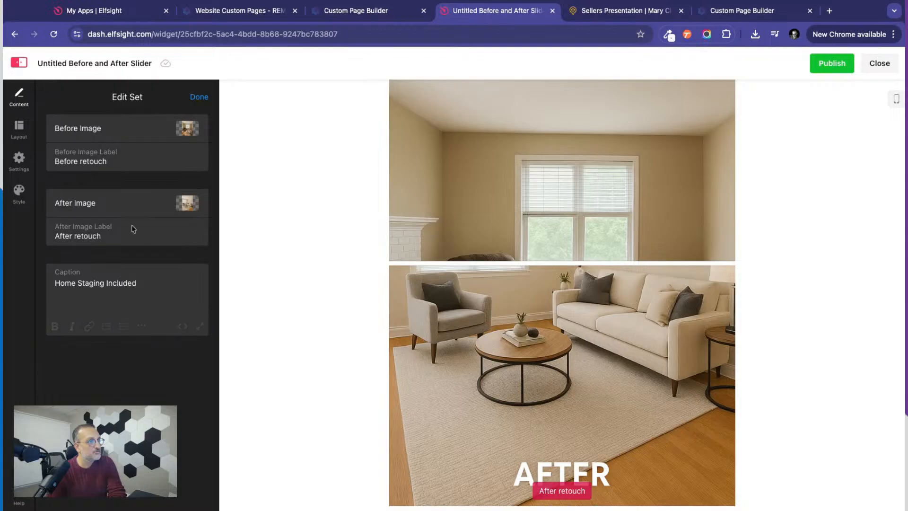
click(834, 64)
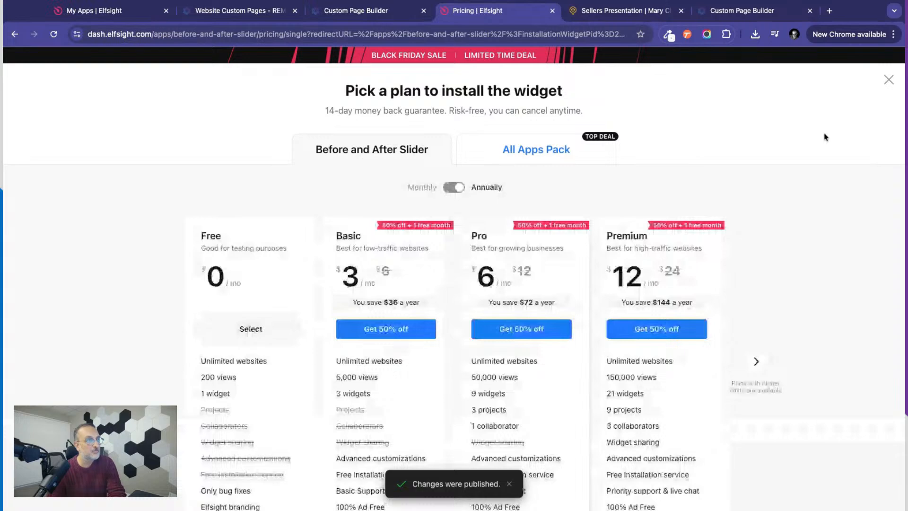
click(888, 80)
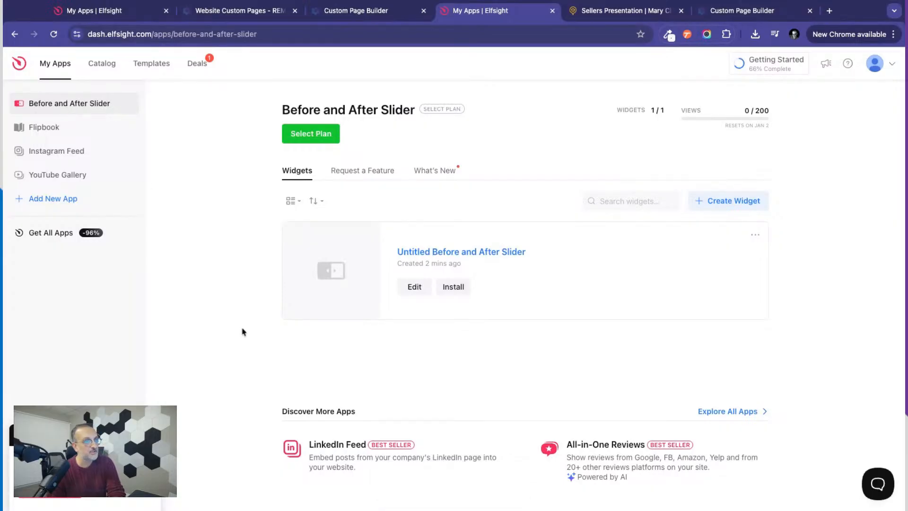
Try to install the Untitled Before and After Slider widget without selecting a plan.
click(455, 290)
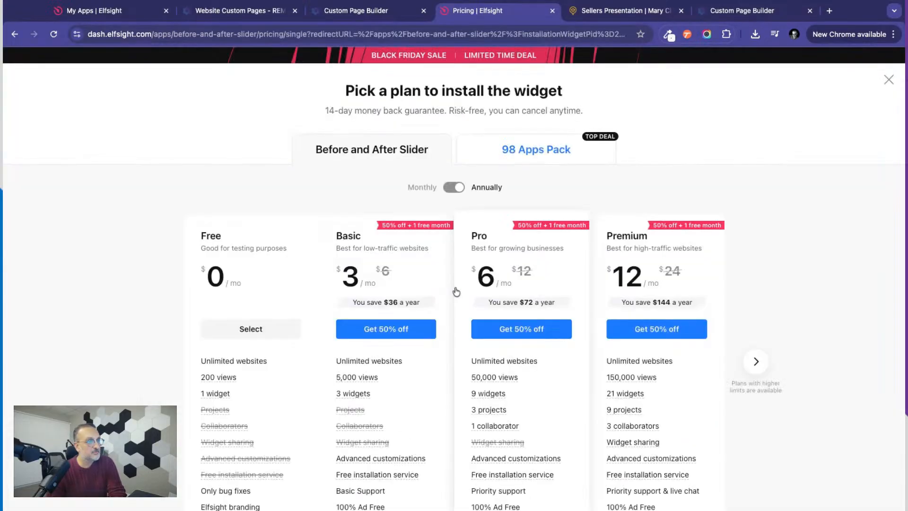
click(889, 86)
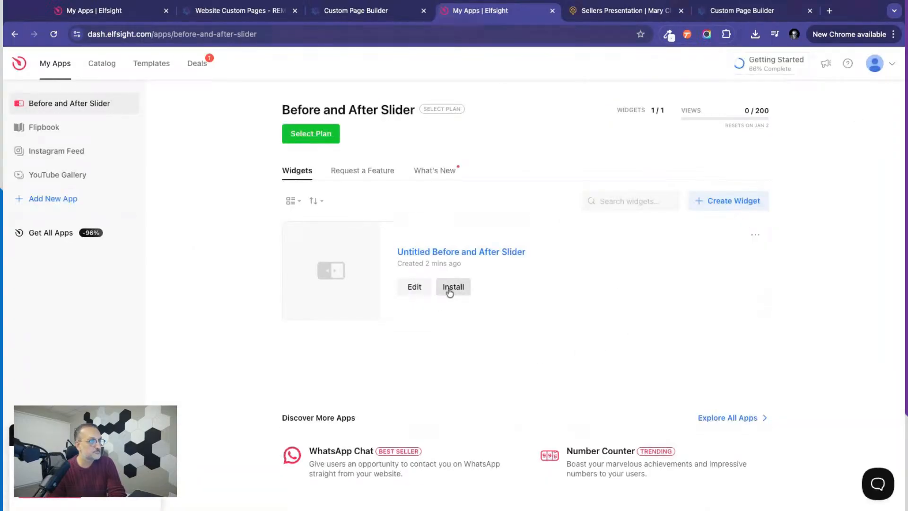
click(753, 236)
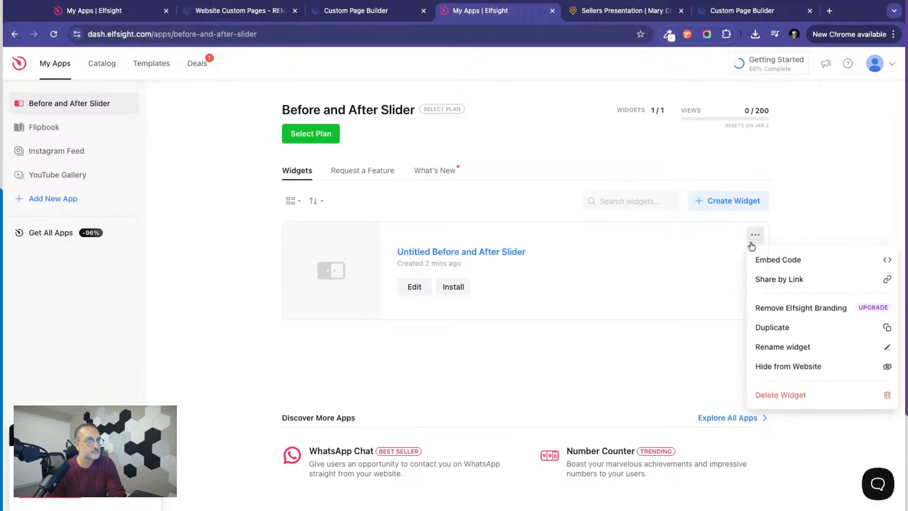
click(643, 352)
click(458, 289)
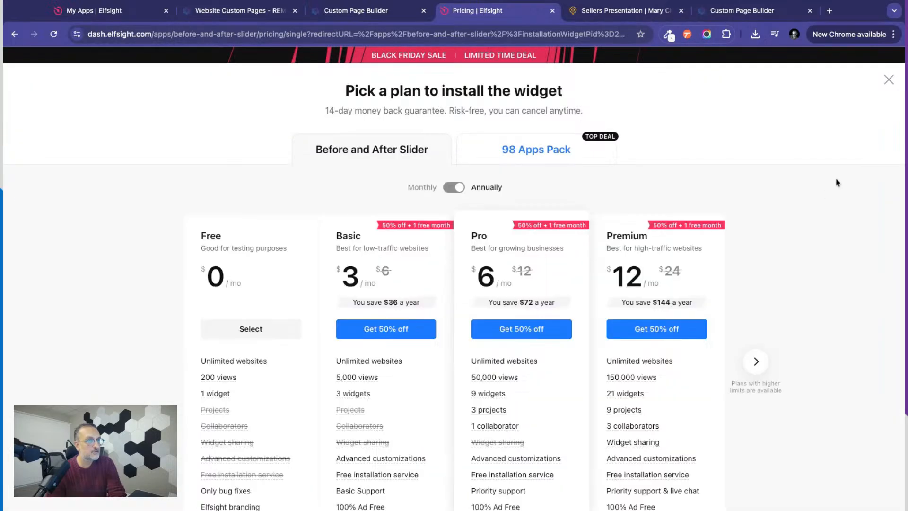
click(886, 82)
Try to get the before and after slider's embed code, and look through the plans offered for installing it.
click(755, 235)
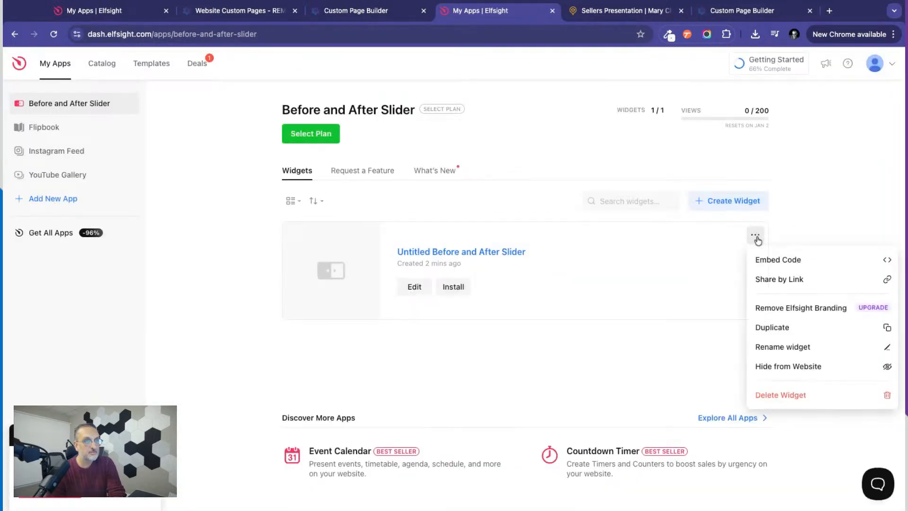
click(790, 262)
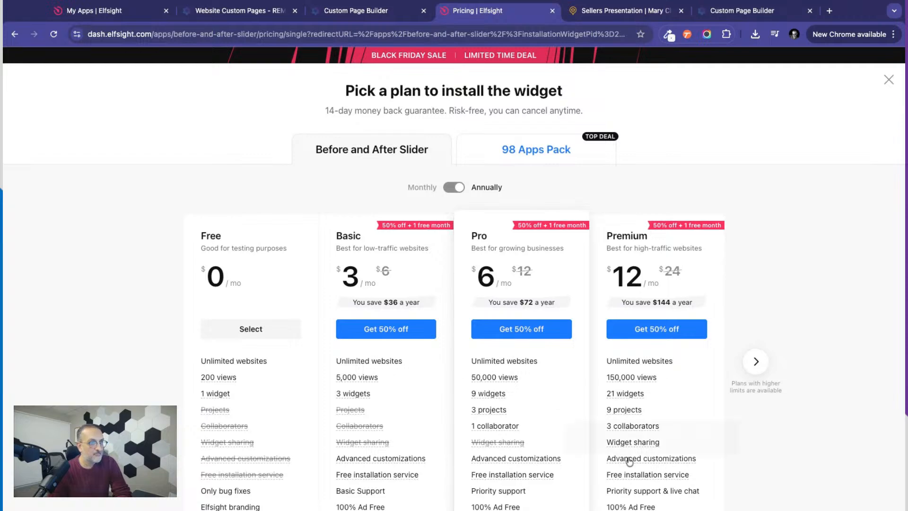
scroll(821, 284, down, 6)
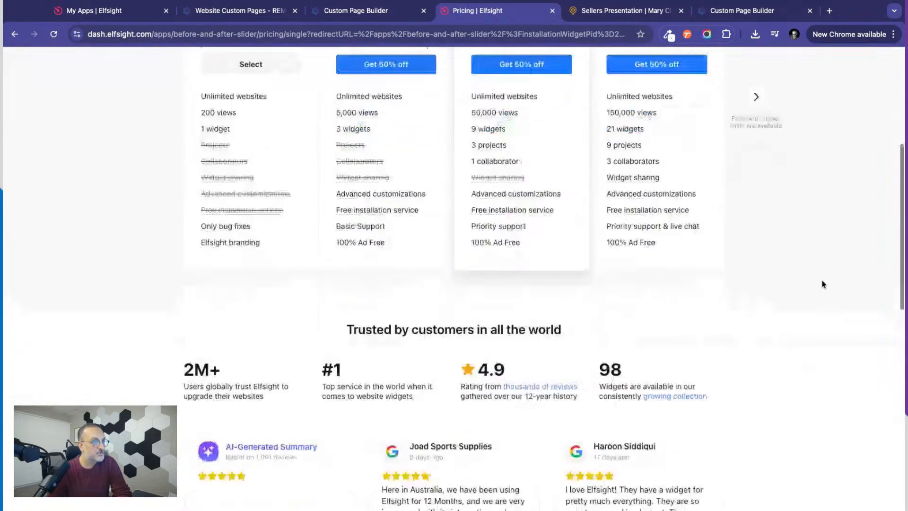
scroll(820, 283, up, 6)
scroll(821, 283, down, 2)
scroll(887, 85, up, 2)
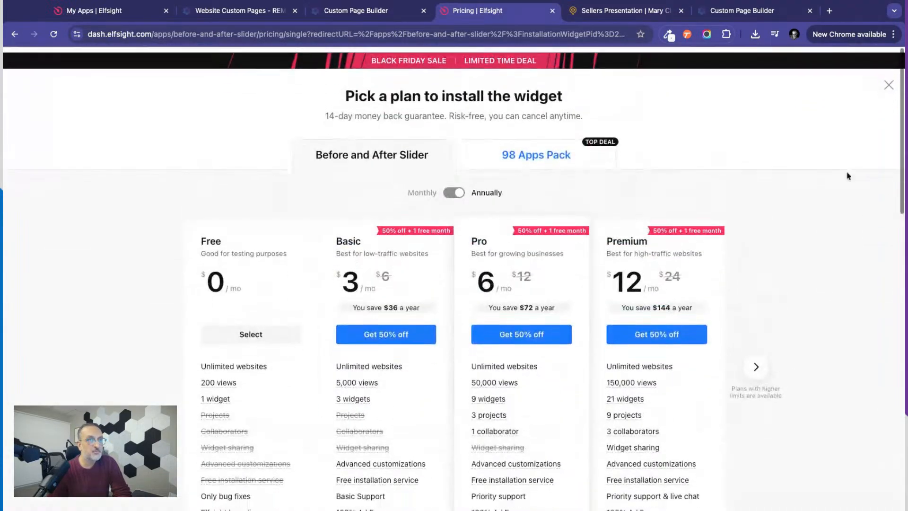
click(888, 79)
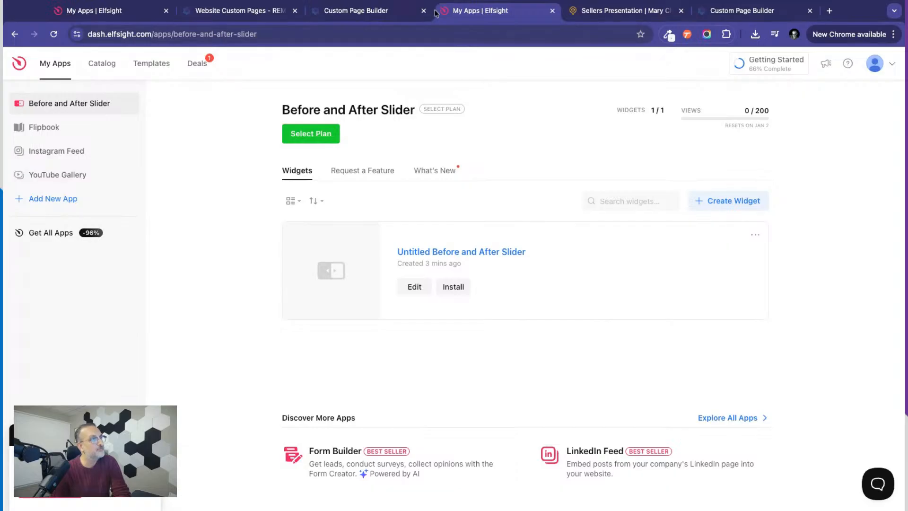
Copy the embed code of the Untitled Instagram Feed widget in Elfsight.
click(369, 16)
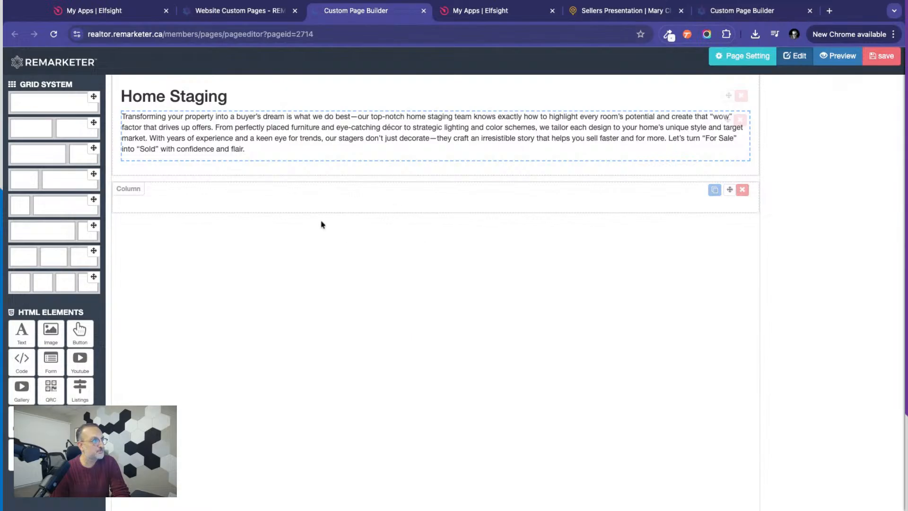
click(486, 14)
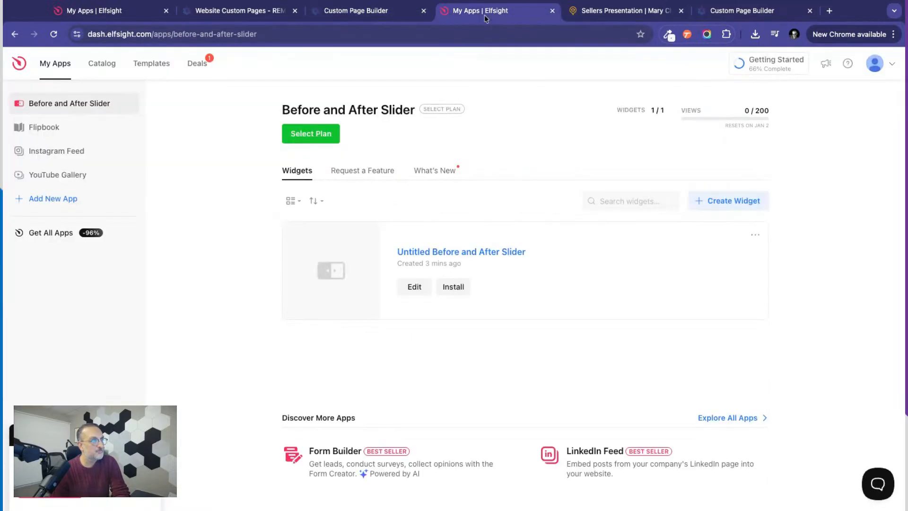
click(52, 151)
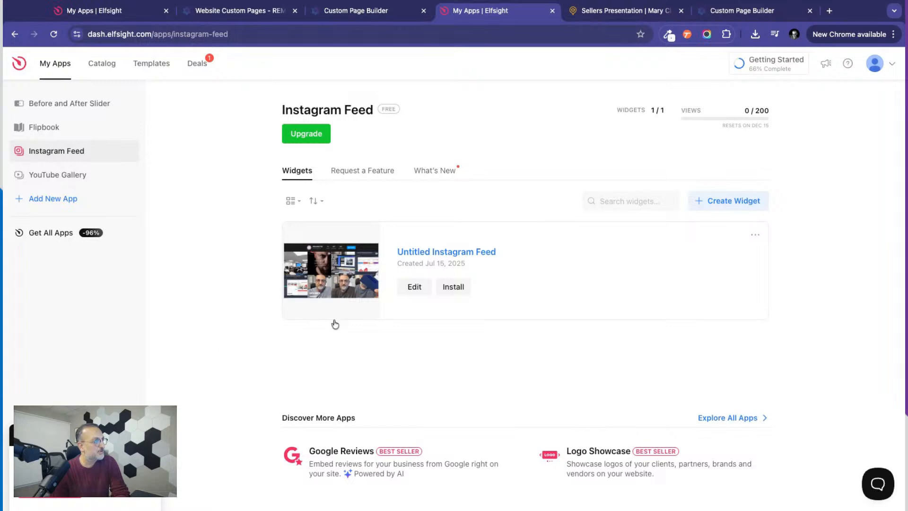
click(456, 288)
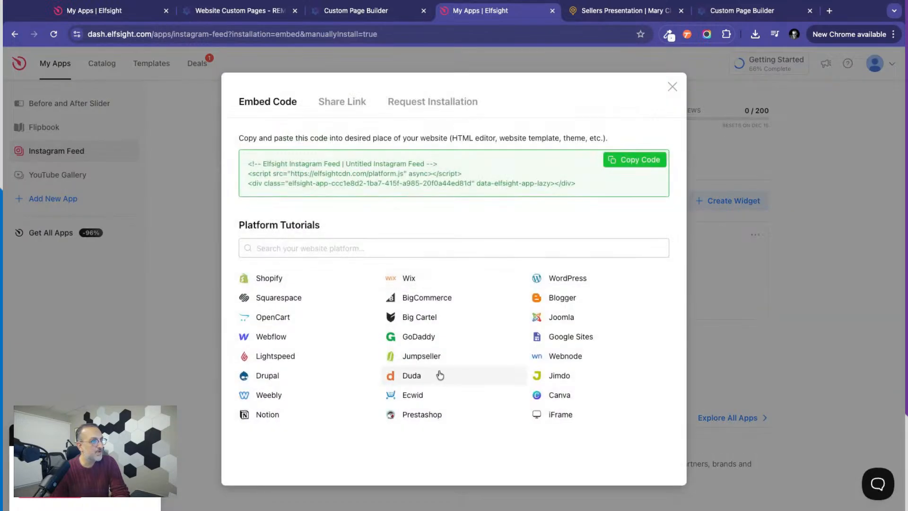
click(637, 167)
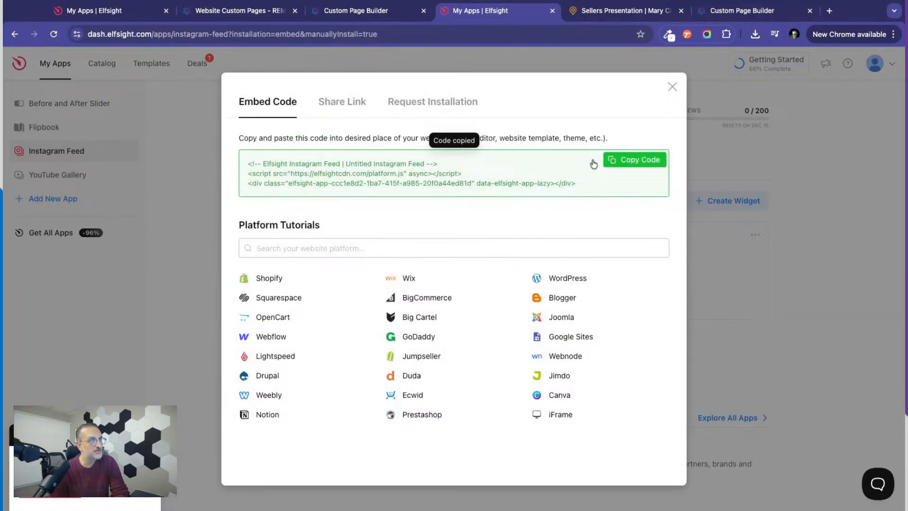
click(672, 87)
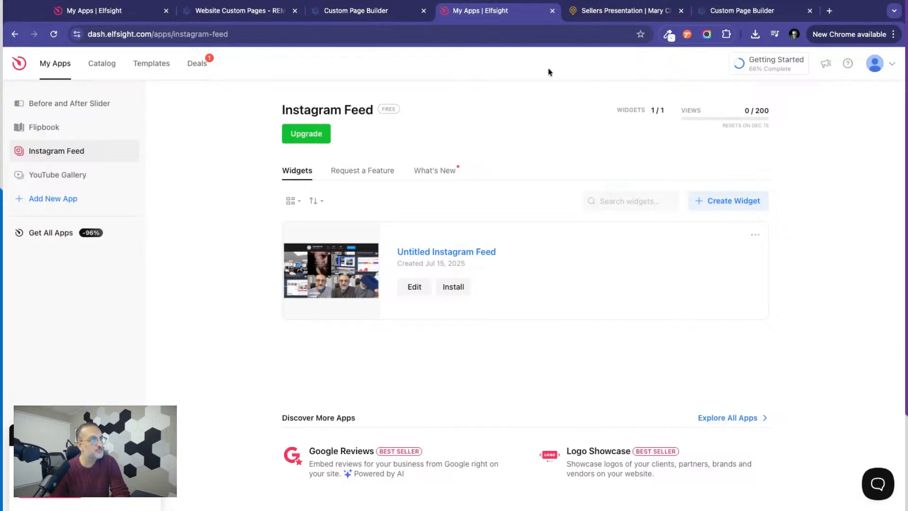
In the Custom Page Builder, add a Code element to the empty column below Home Staging and replace its contents with the copied Instagram Feed code.
click(349, 10)
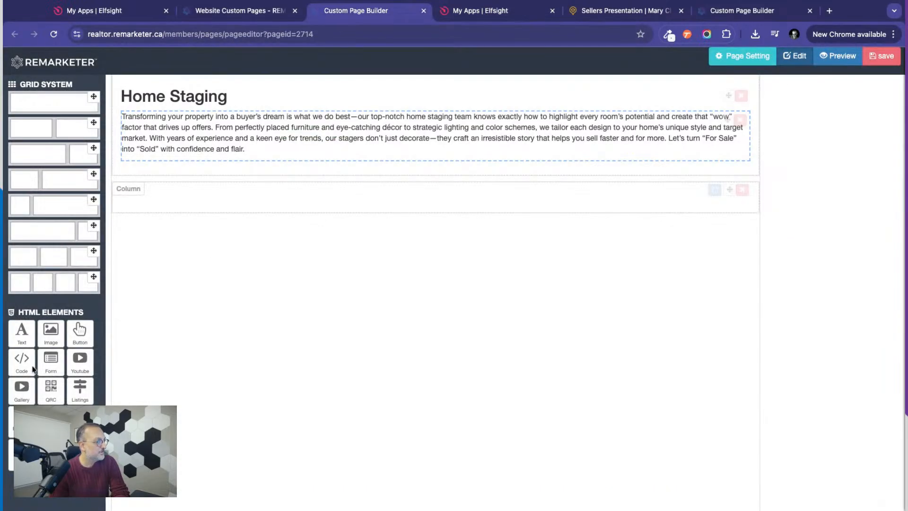
drag(23, 364, 350, 204)
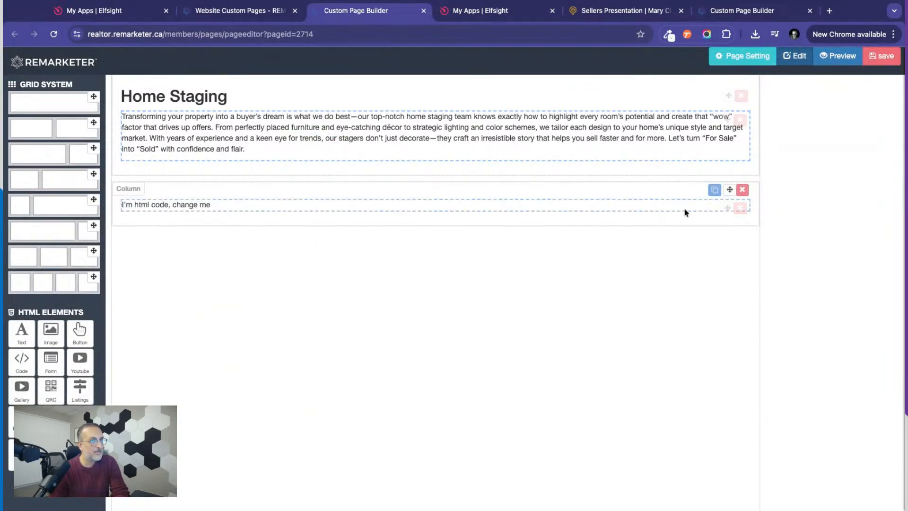
click(713, 207)
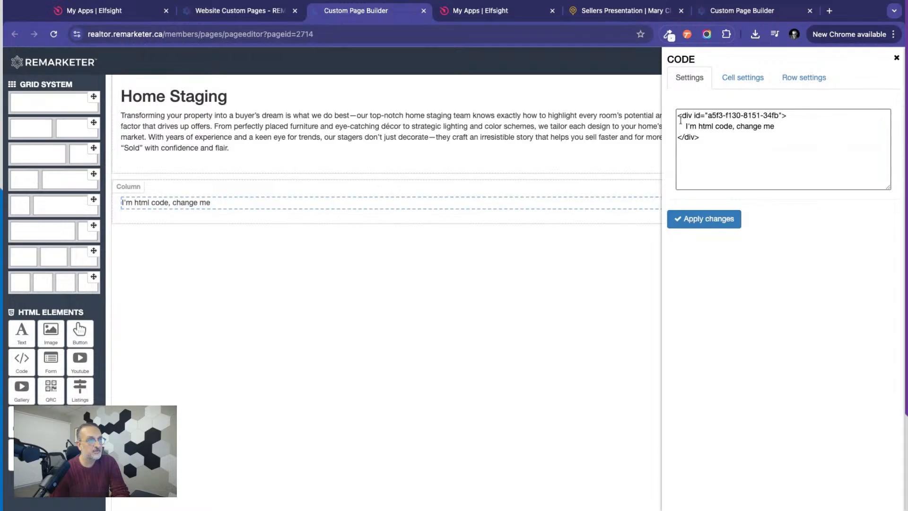
click(680, 120)
key(super+a)
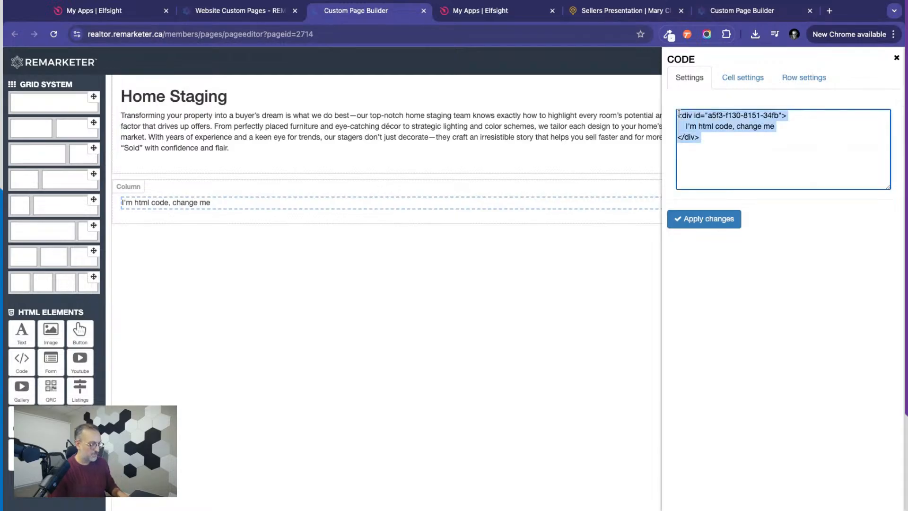
key(super+v)
click(705, 218)
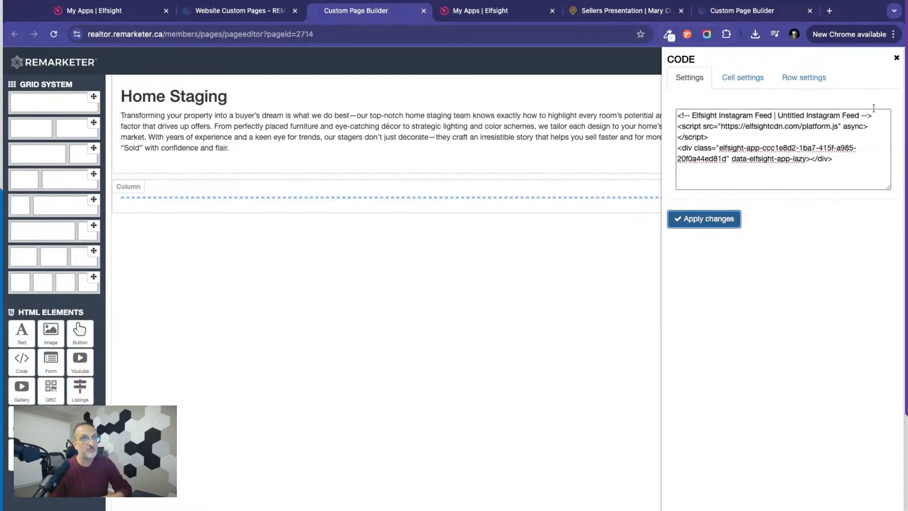
click(895, 58)
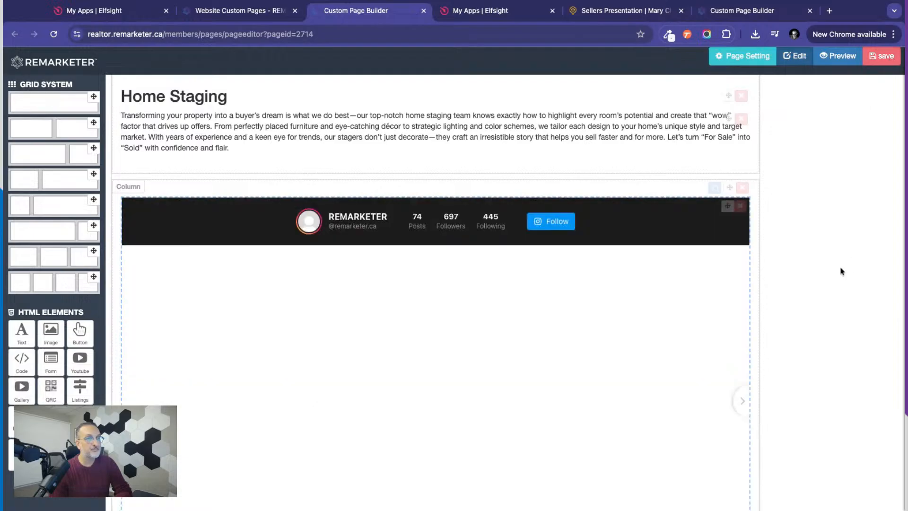
scroll(841, 270, down, 10)
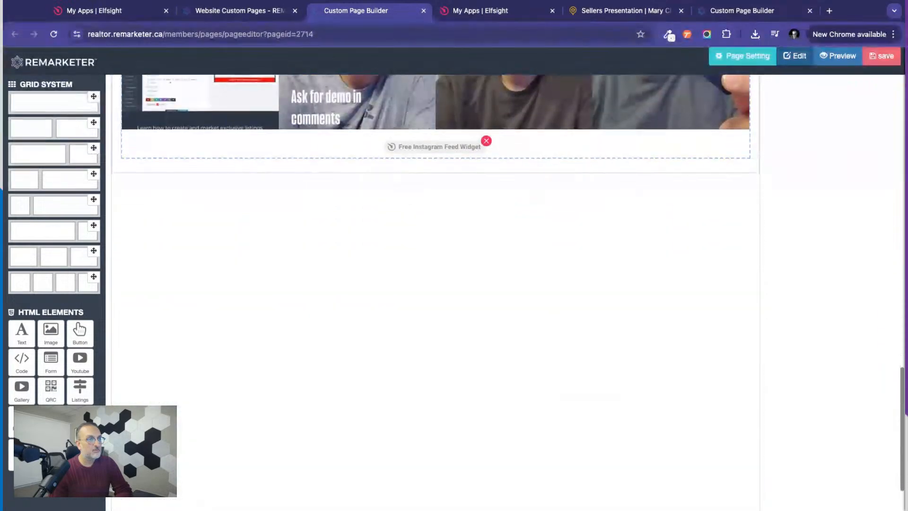
scroll(435, 293, up, 10)
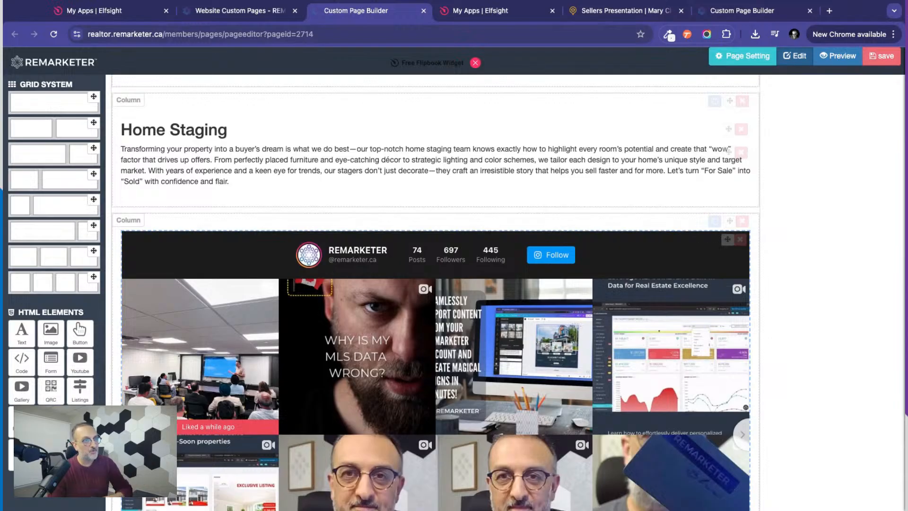
scroll(435, 293, up, 5)
scroll(435, 293, down, 10)
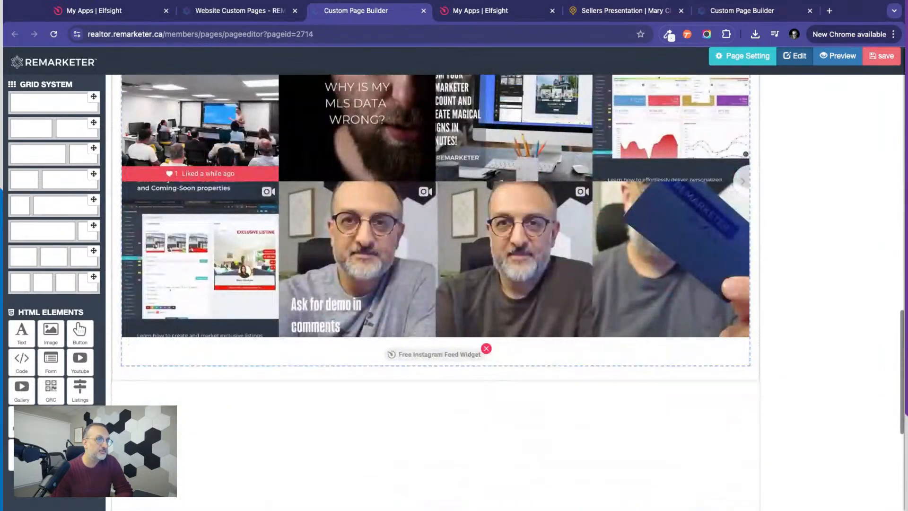
scroll(435, 293, up, 10)
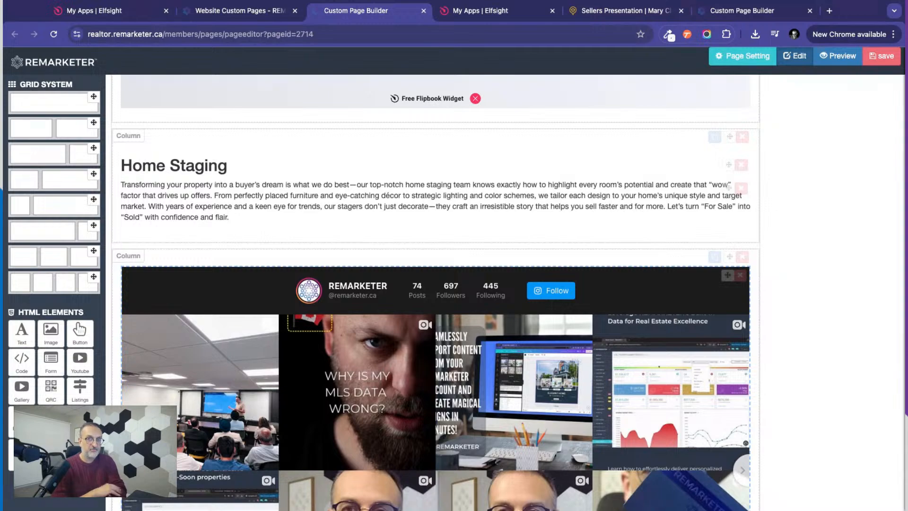
Check the embedded Instagram feed below Home Staging and save the custom page.
scroll(435, 293, down, 3)
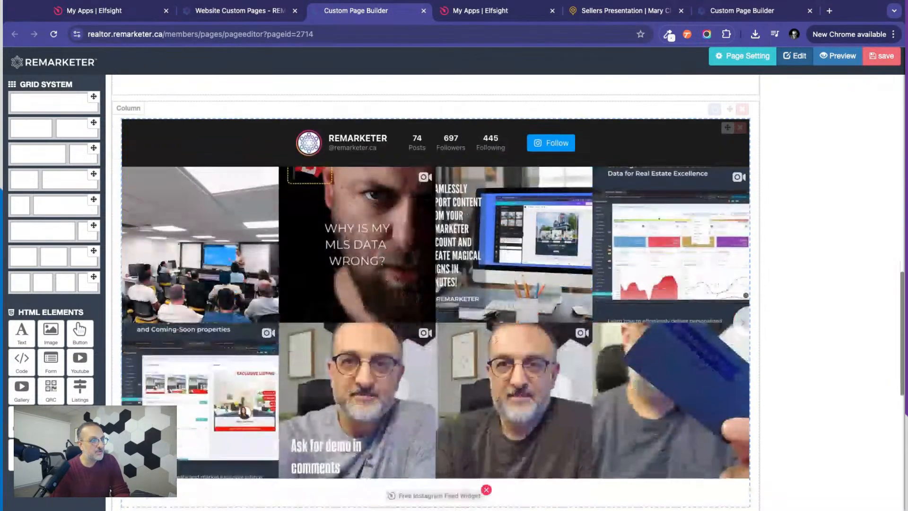
scroll(435, 293, up, 1)
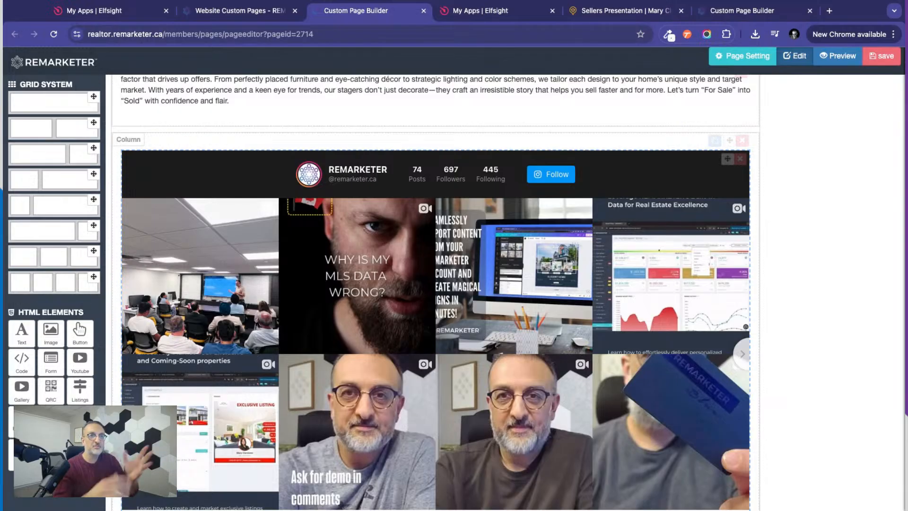
click(882, 57)
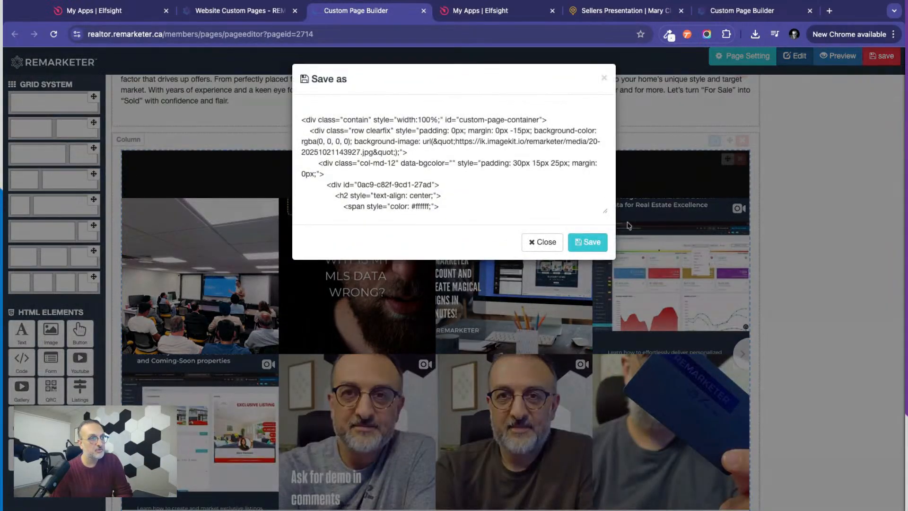
click(588, 221)
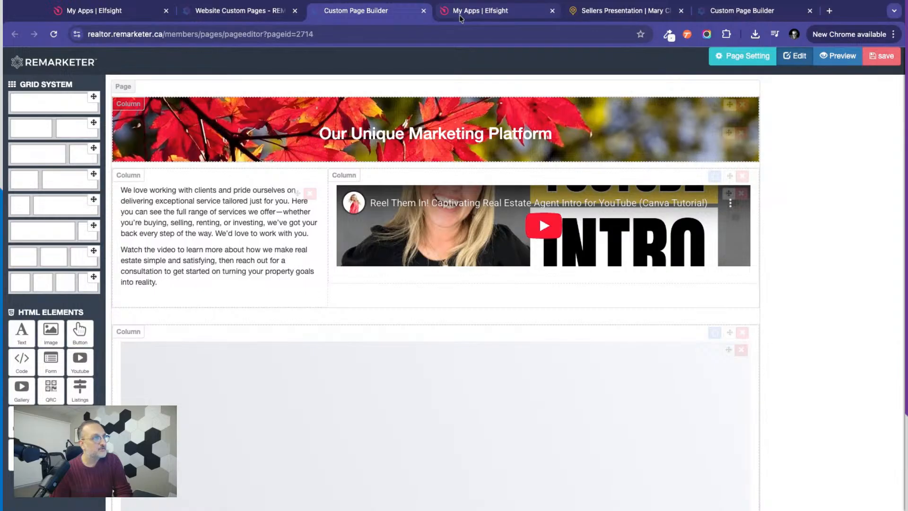
Review the published Sellers Presentation page, paging through the flipbook and checking the Home Staging text and Instagram feed.
click(620, 11)
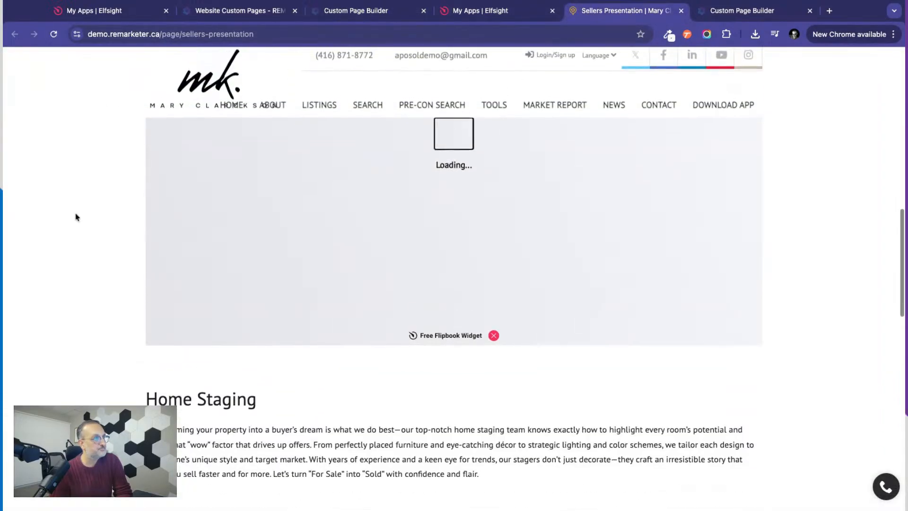
scroll(77, 217, up, 5)
scroll(77, 217, down, 8)
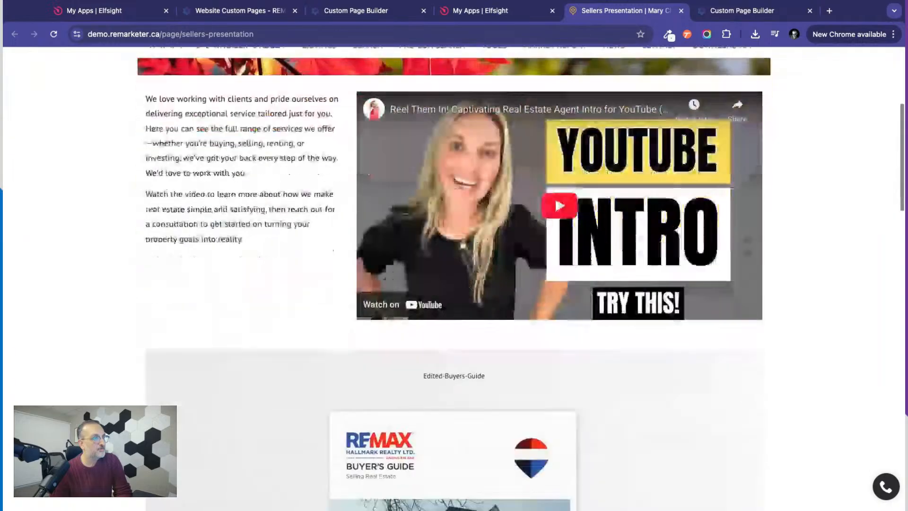
scroll(743, 260, down, 5)
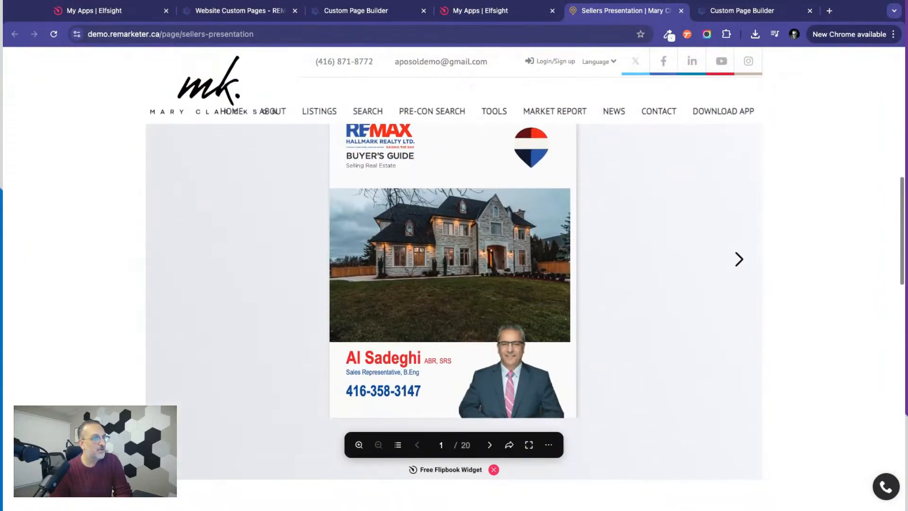
click(740, 258)
click(740, 259)
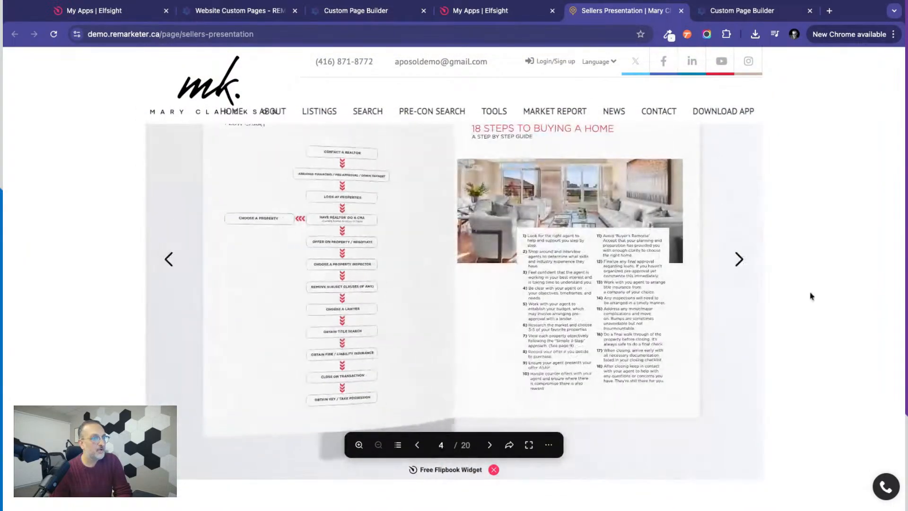
scroll(810, 296, down, 8)
scroll(827, 255, down, 3)
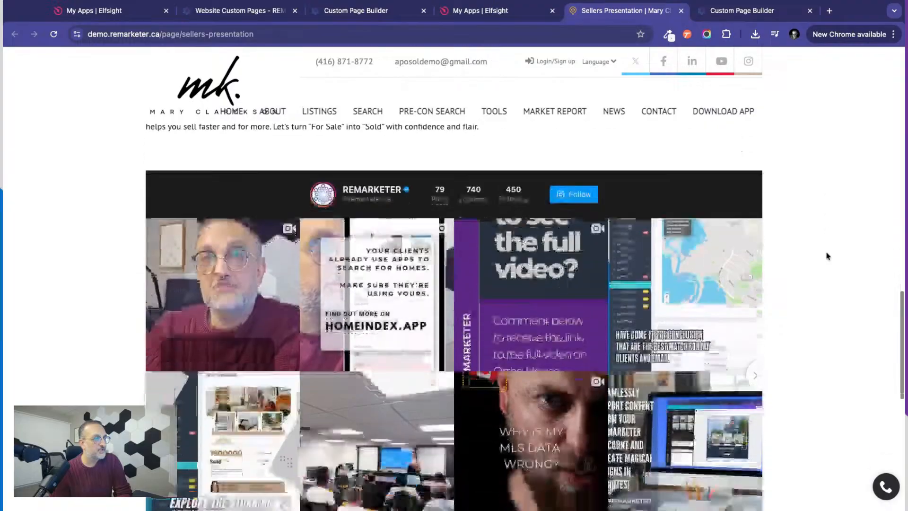
scroll(830, 328, down, 4)
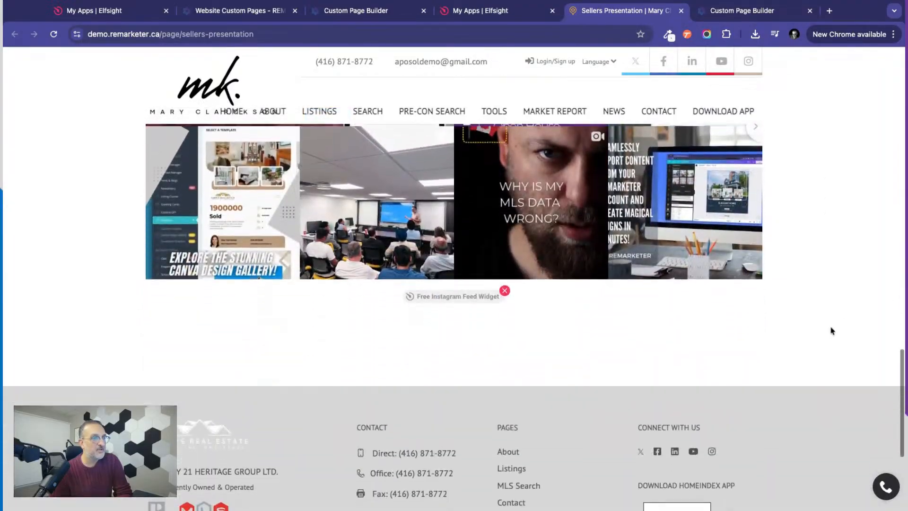
scroll(830, 328, up, 12)
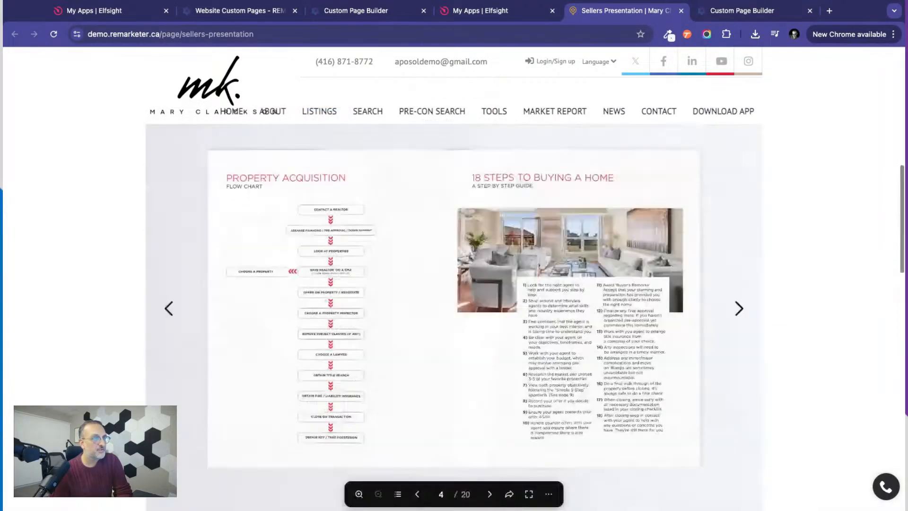
Back in the Custom Page Builder, add a full-width column below the Instagram feed and place a Form element in it.
click(365, 15)
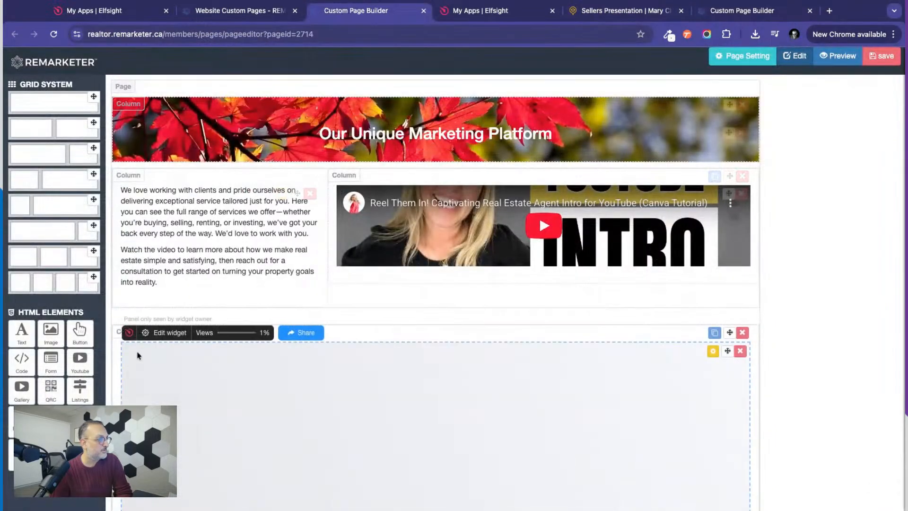
scroll(137, 369, down, 8)
scroll(435, 284, down, 10)
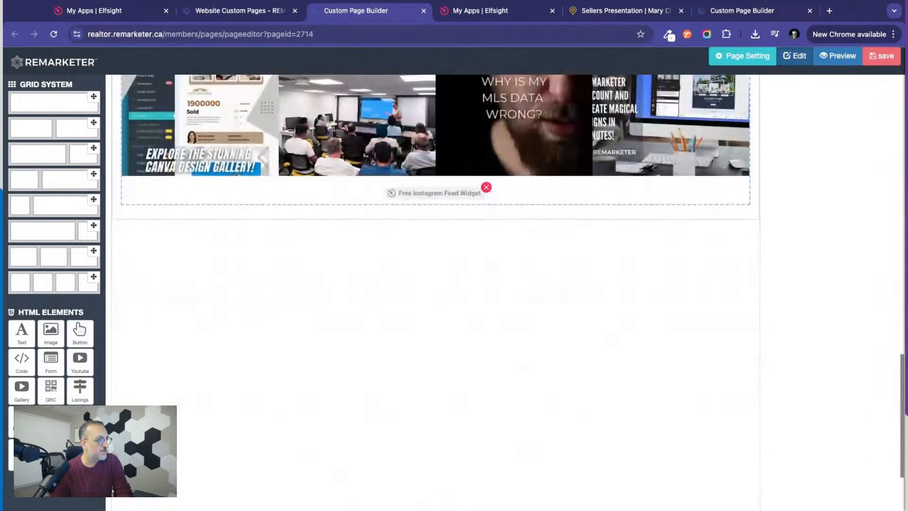
click(93, 98)
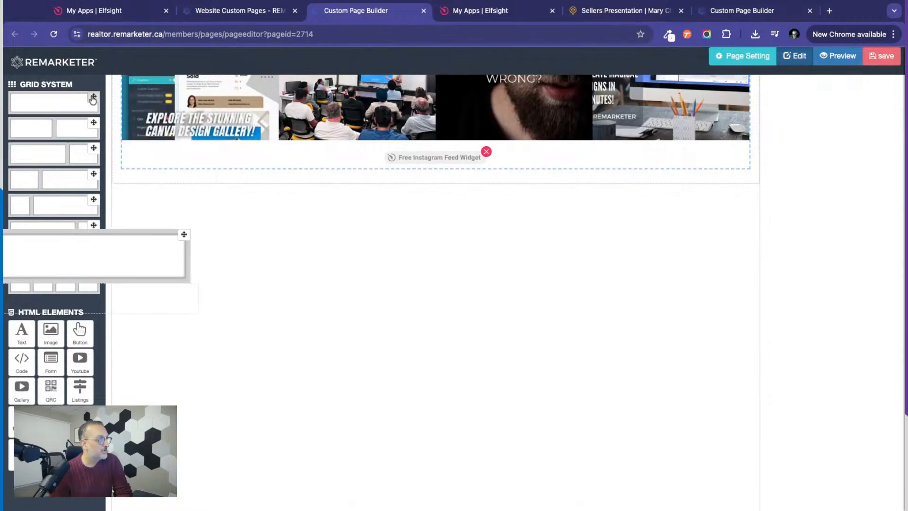
click(53, 369)
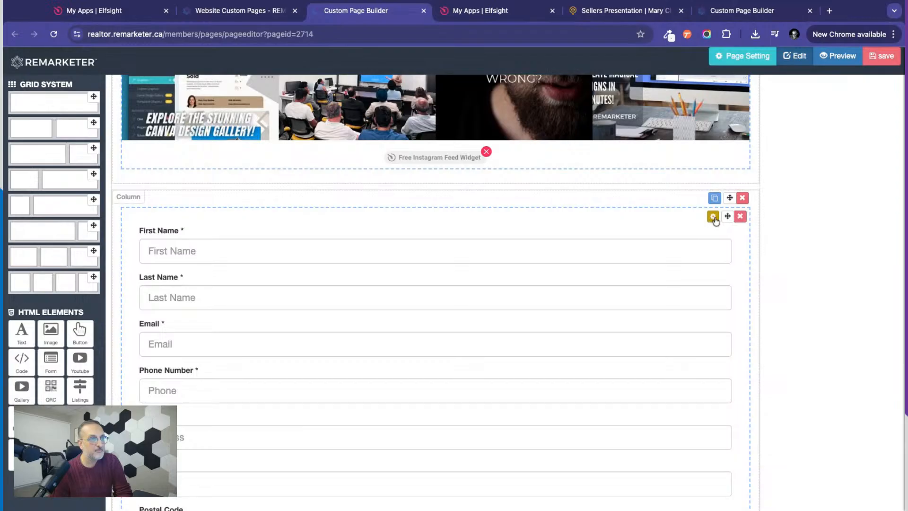
In the new form's settings, hide the Date of Birth field and keep all other fields visible.
click(713, 217)
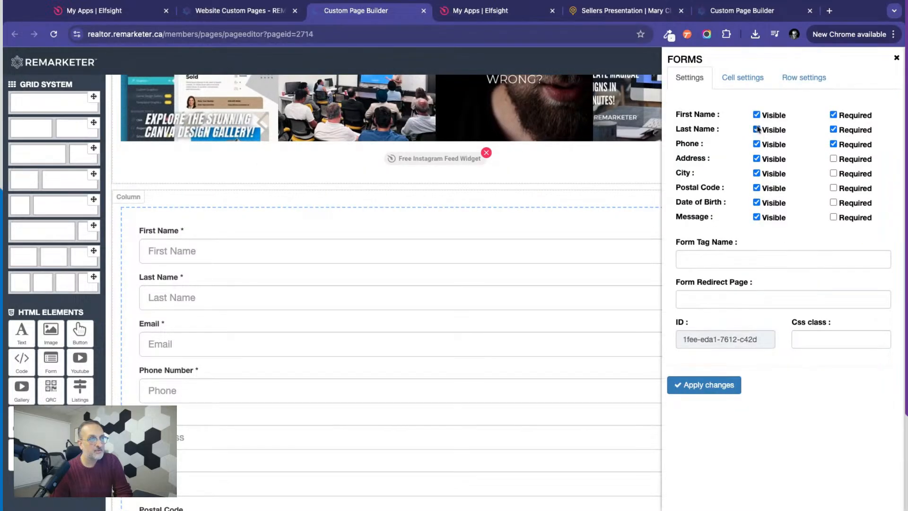
click(755, 159)
click(756, 173)
click(756, 204)
click(756, 204)
click(756, 188)
click(756, 173)
click(757, 159)
Set the form tag name to "Listing Presentation", apply the form changes and save the page.
click(697, 259)
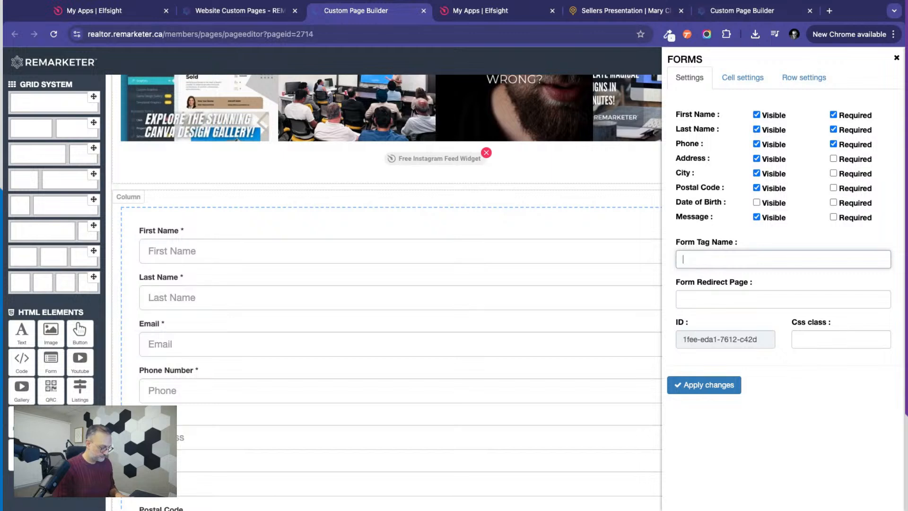
text(Listing)
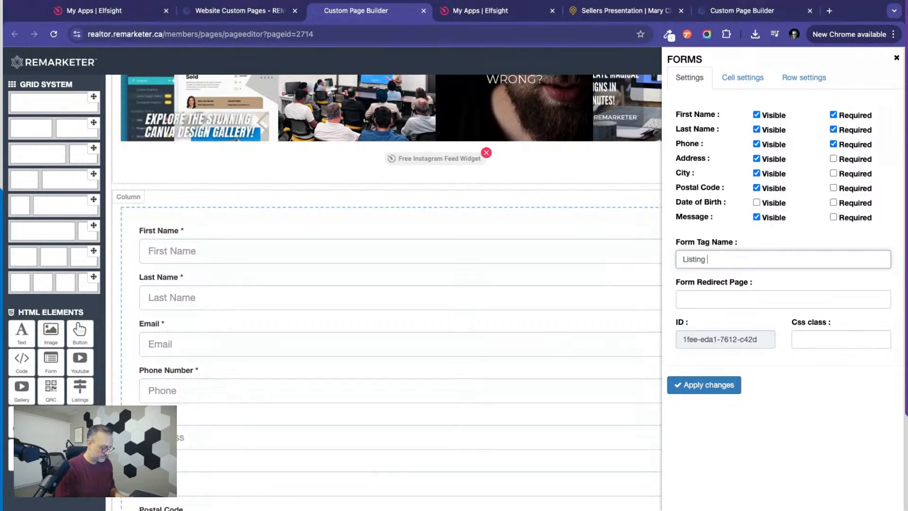
text( Presentatio)
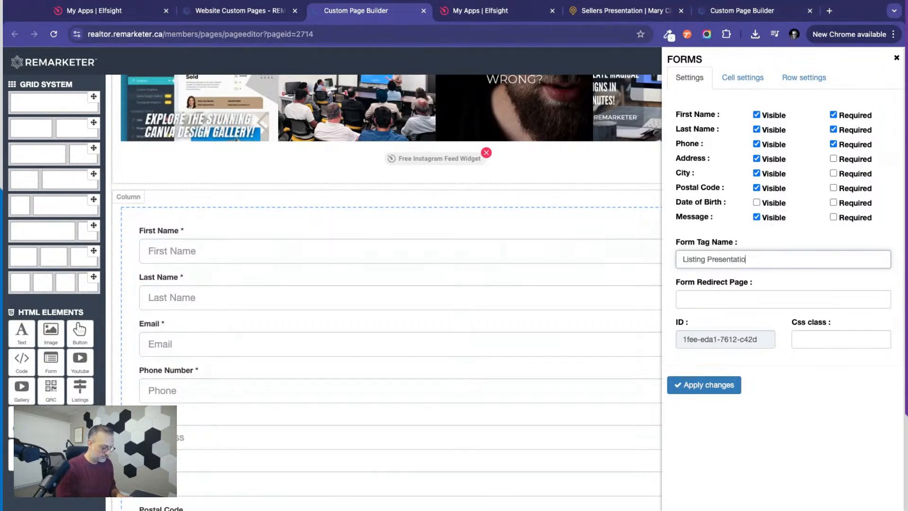
text(n)
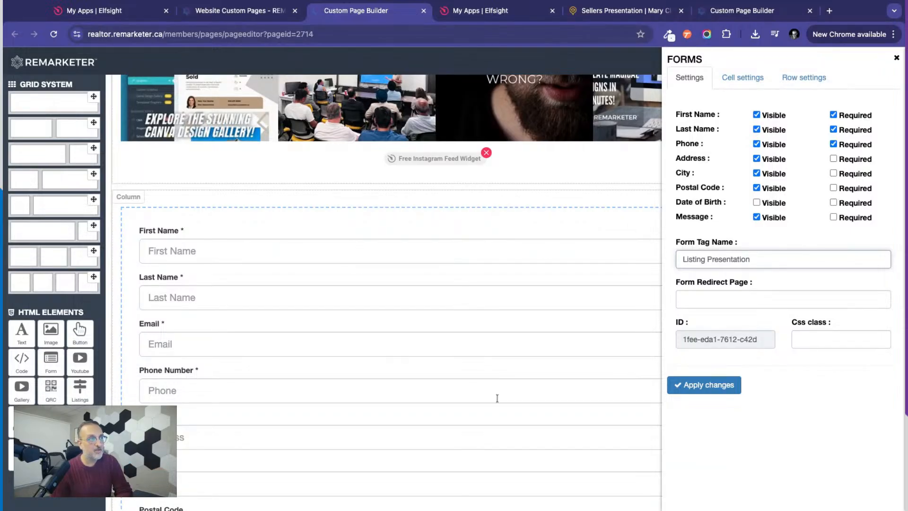
click(710, 390)
click(894, 60)
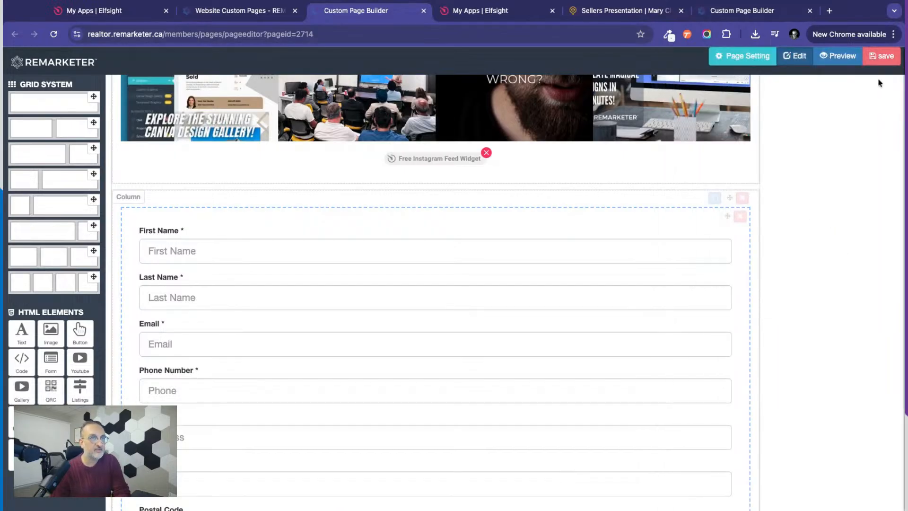
click(881, 56)
click(592, 242)
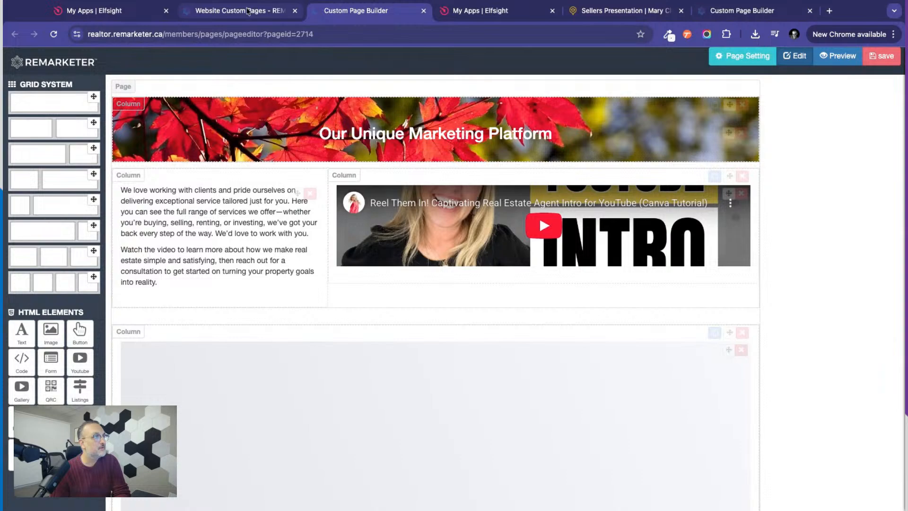
Reload the published Sellers Presentation page and check the contact form's fields below the Instagram feed.
click(599, 12)
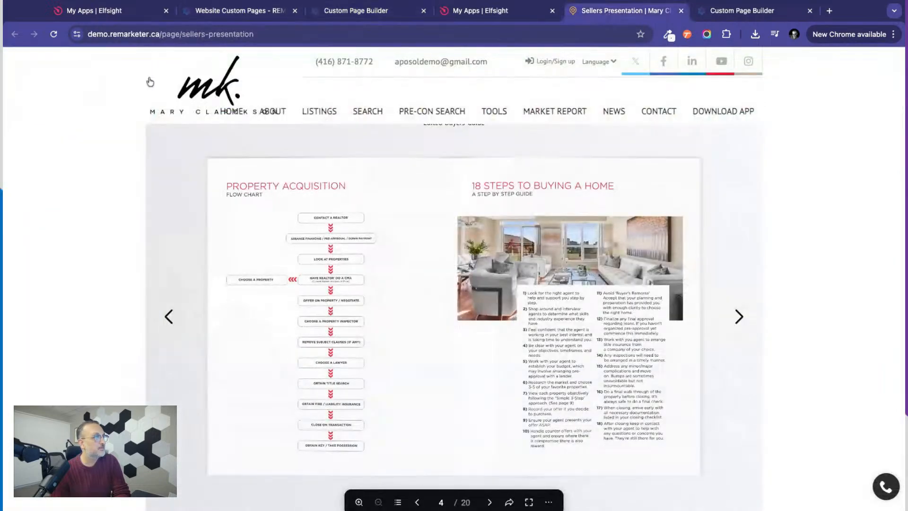
click(54, 34)
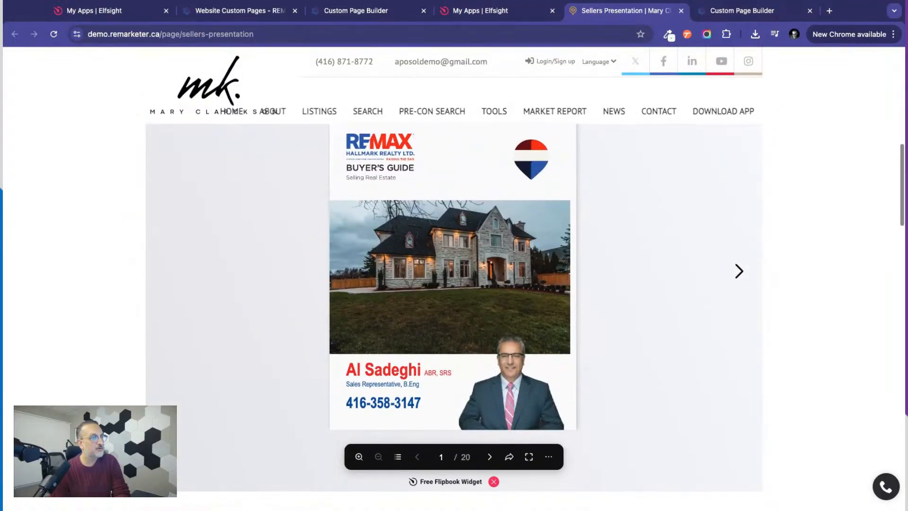
scroll(454, 317, down, 7)
scroll(454, 317, down, 6)
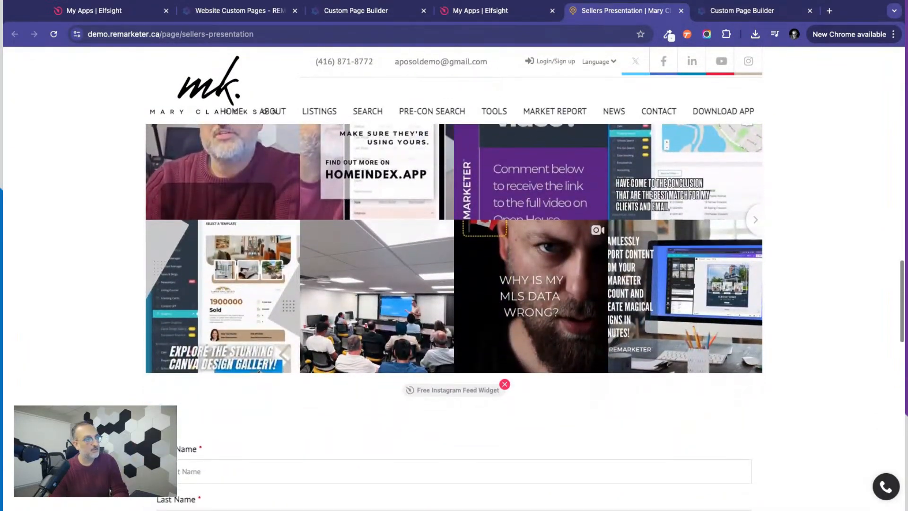
scroll(453, 316, down, 3)
scroll(134, 401, up, 5)
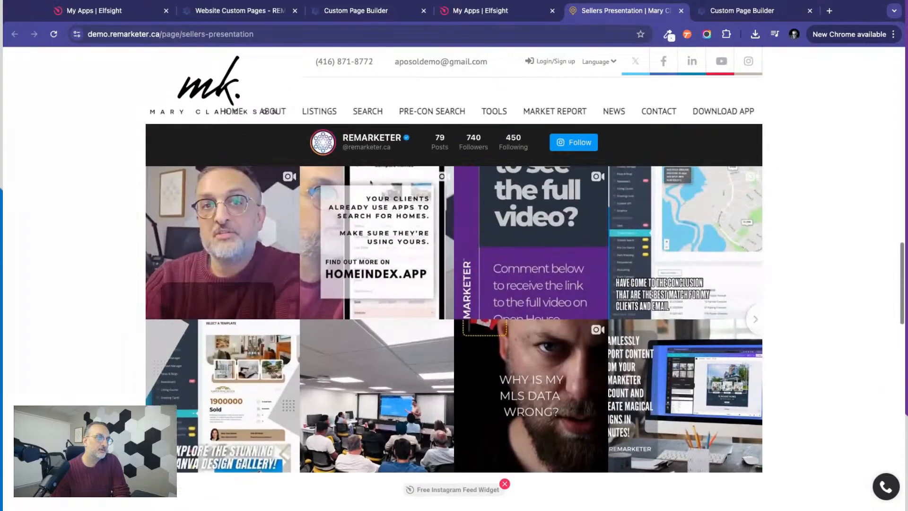
scroll(85, 404, down, 7)
scroll(85, 405, down, 2)
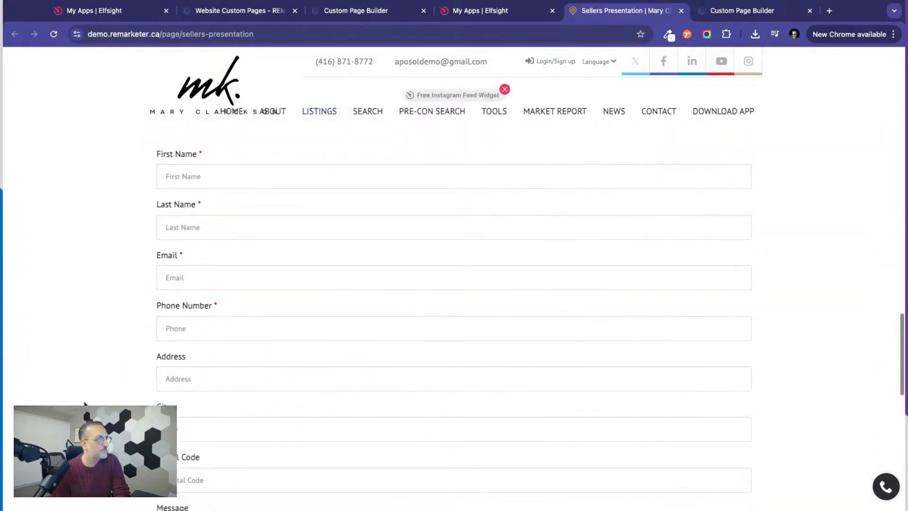
scroll(111, 376, down, 2)
scroll(112, 380, down, 2)
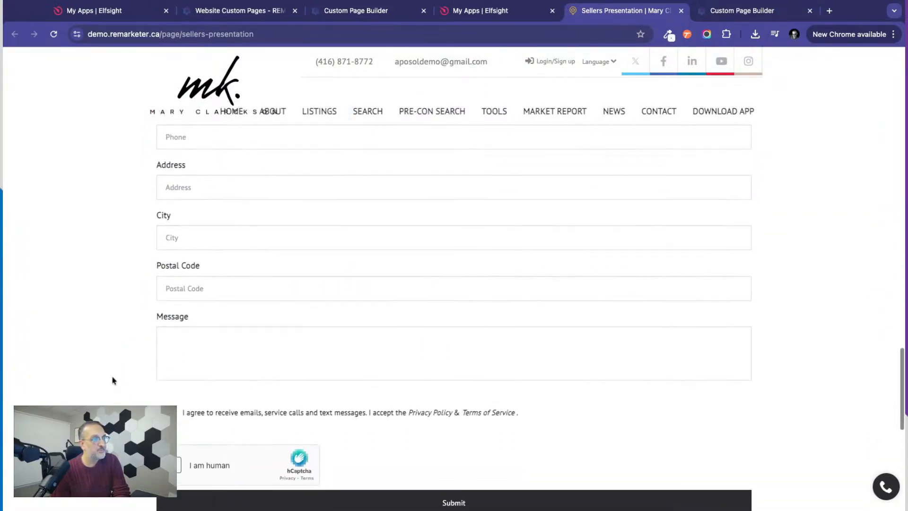
scroll(112, 379, up, 5)
scroll(112, 380, up, 15)
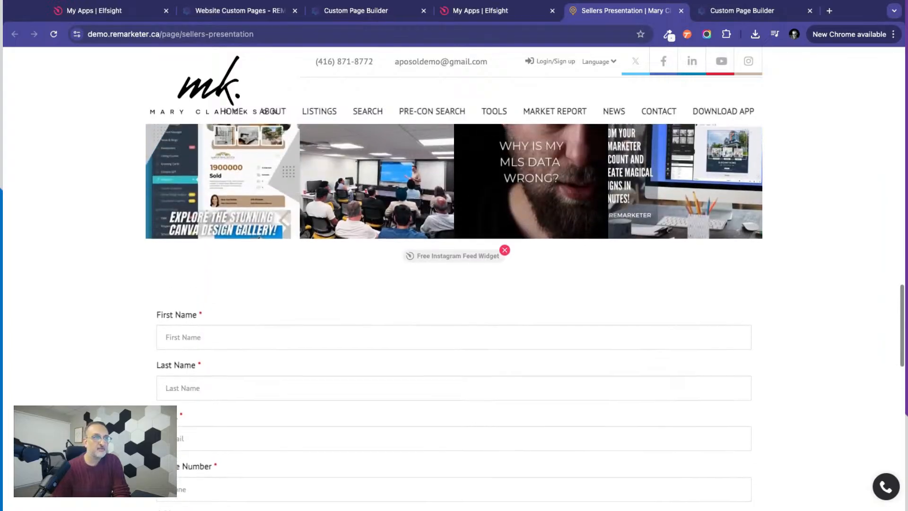
Review the whole published page from the header banner through the video, flipbook and Home Staging to the contact form.
scroll(112, 379, up, 10)
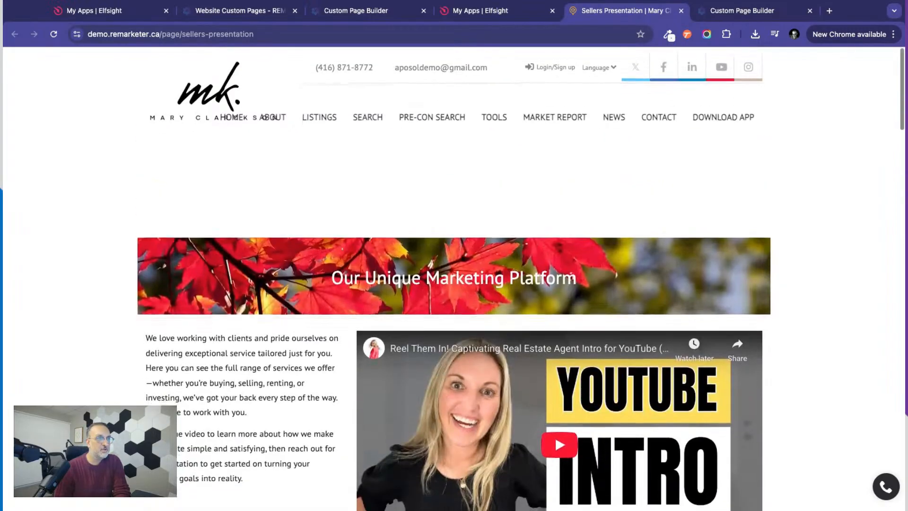
scroll(112, 379, down, 2)
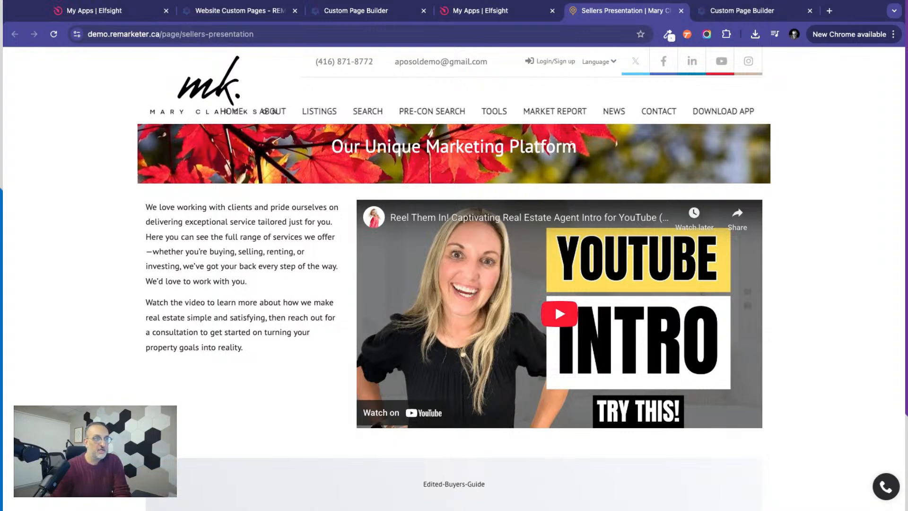
scroll(454, 316, down, 3)
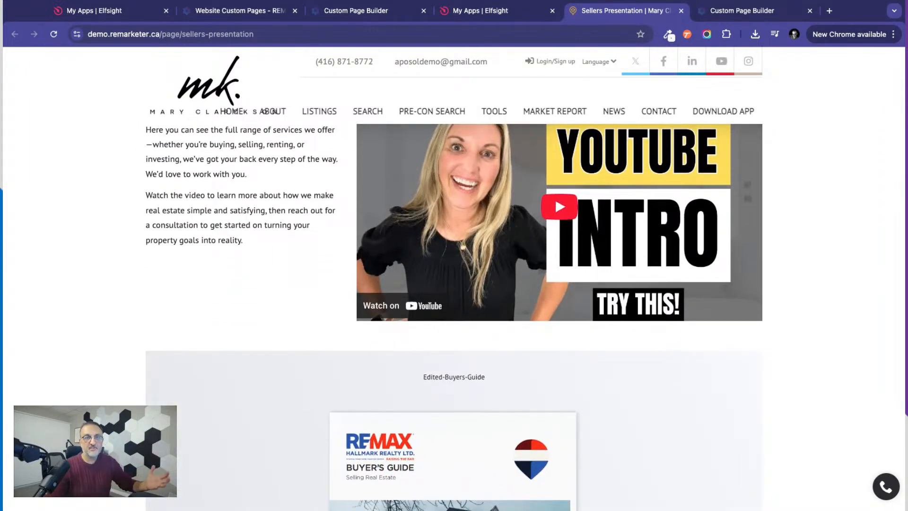
scroll(454, 317, down, 6)
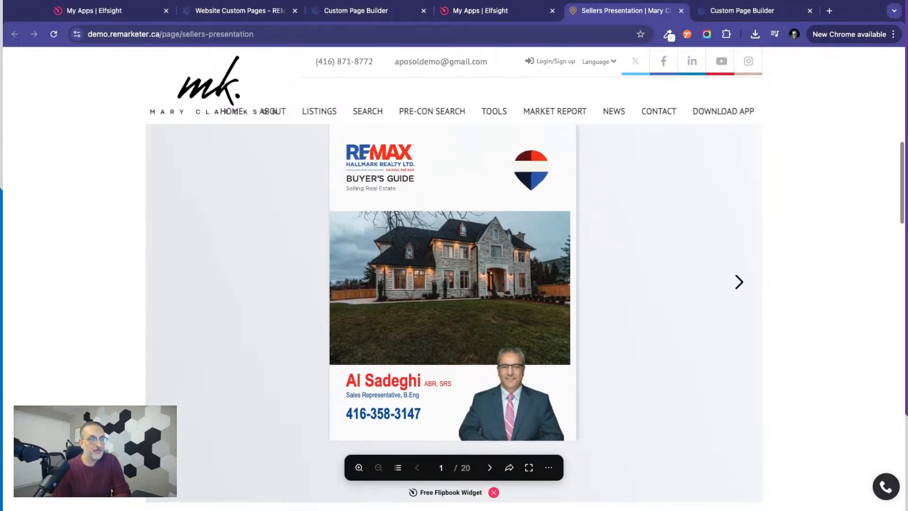
scroll(453, 317, down, 7)
scroll(454, 317, down, 15)
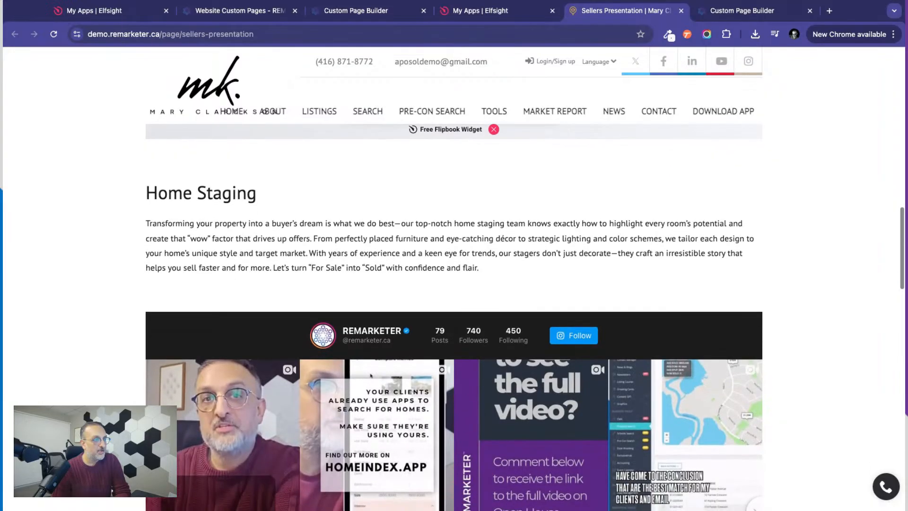
scroll(367, 213, down, 2)
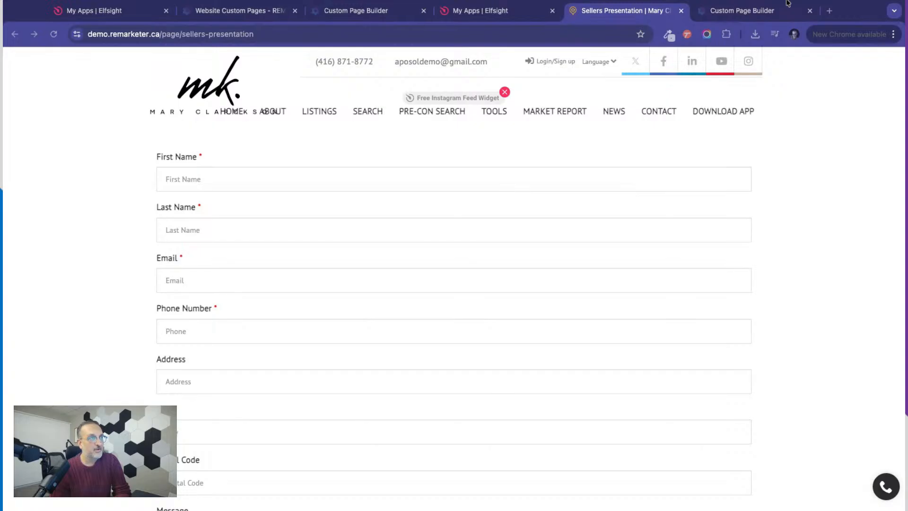
Switch to REMARKETER's website custom pages, open the account settings' add-ons and read through the elfsight add-on's description.
click(59, 329)
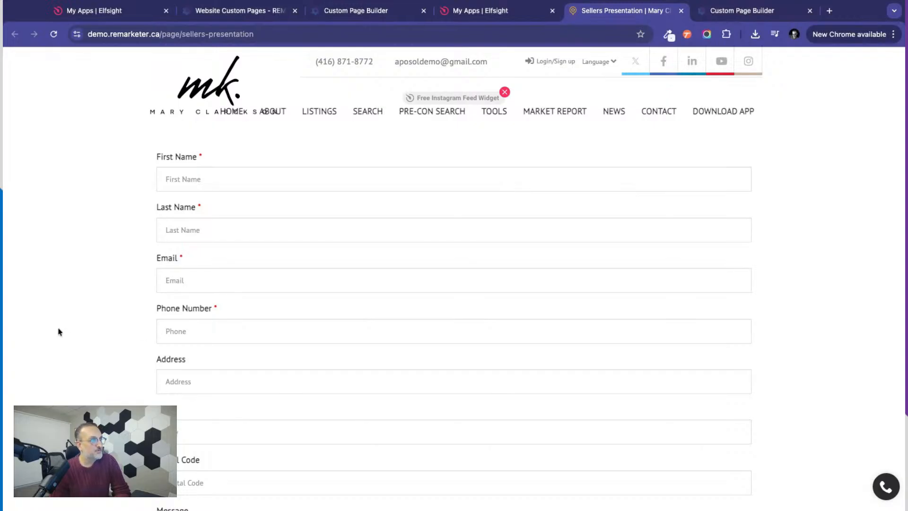
click(488, 16)
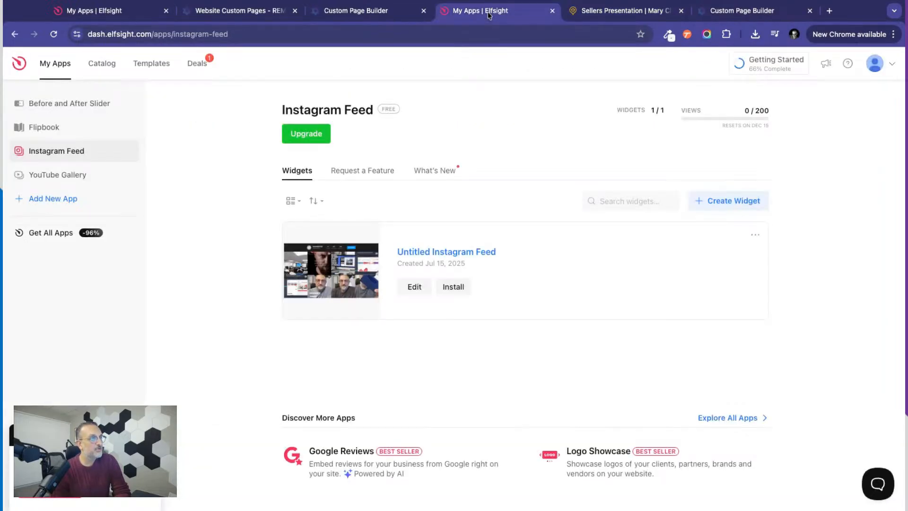
click(204, 16)
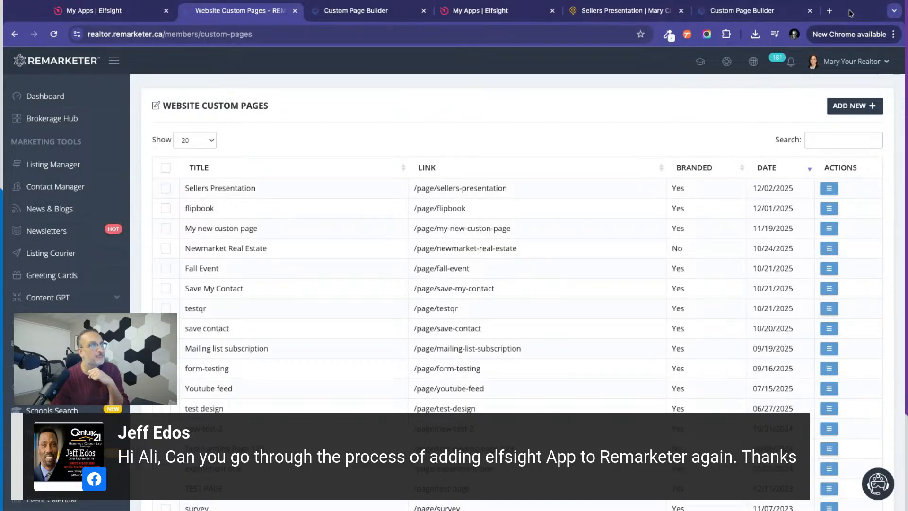
click(840, 61)
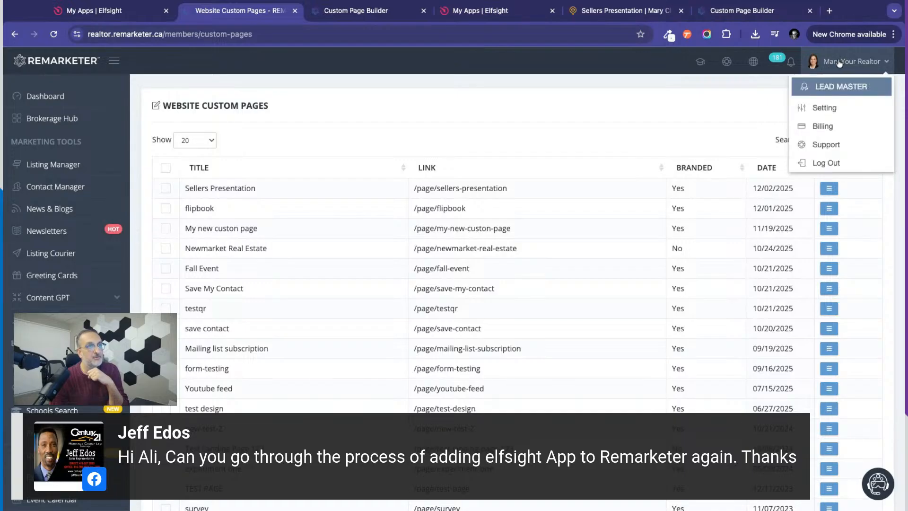
click(820, 110)
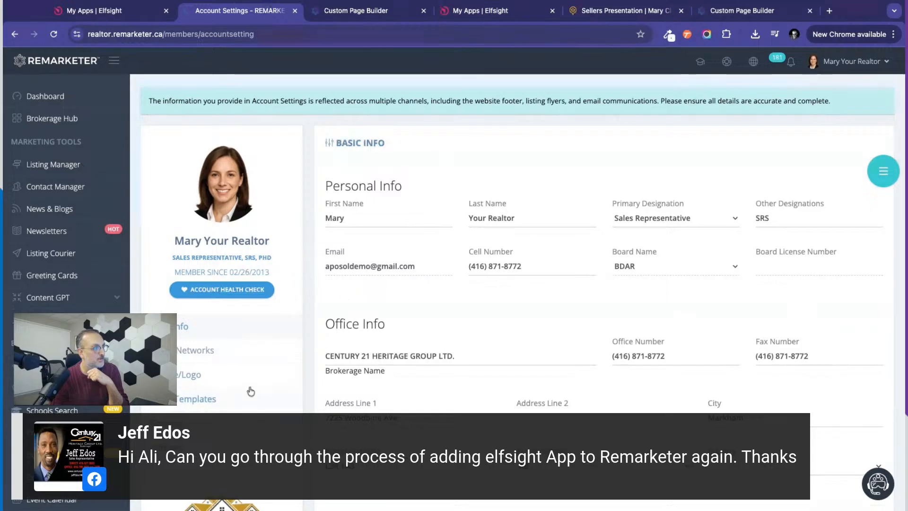
scroll(193, 384, down, 2)
click(167, 352)
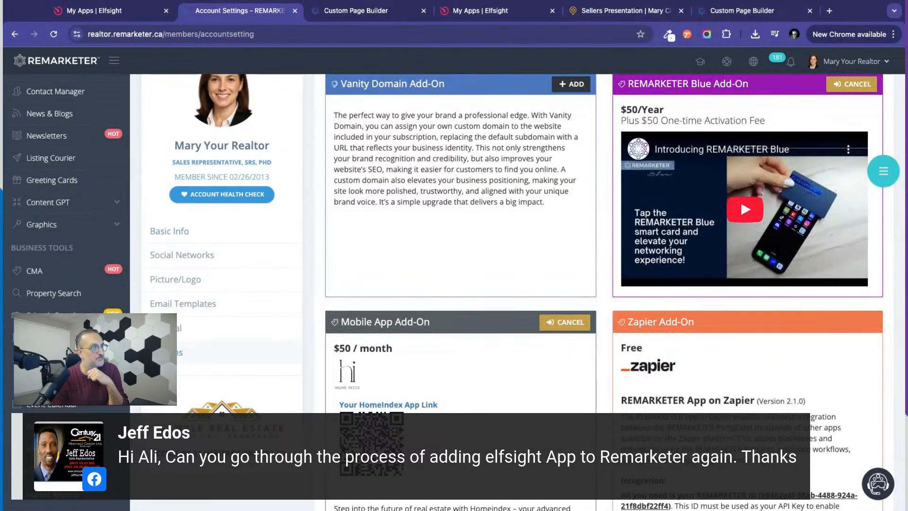
scroll(828, 286, down, 7)
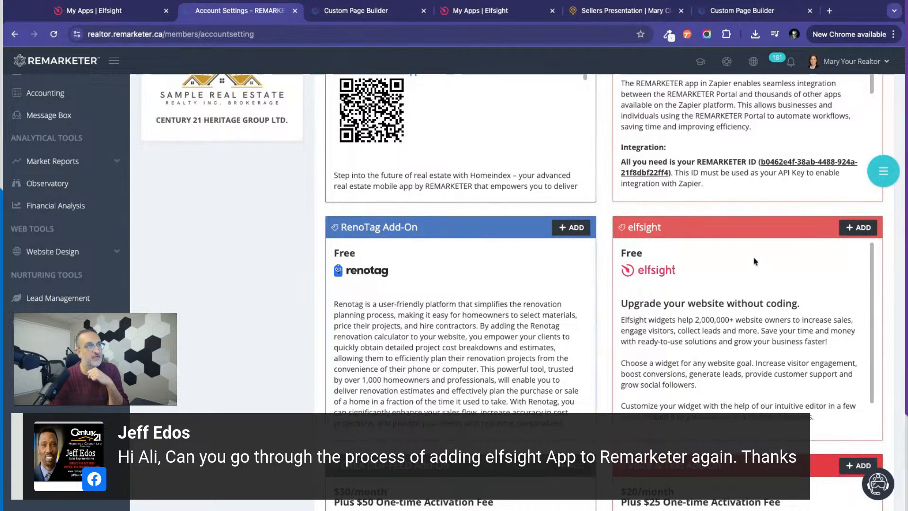
scroll(698, 315, down, 2)
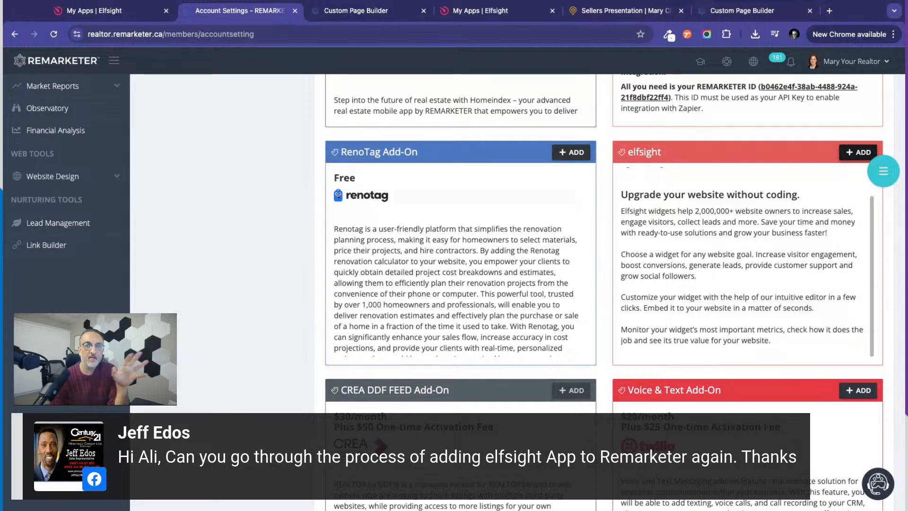
Switch to Elfsight, view the Listing Presentation flipbook widget in its editor alongside REMARKETER's page builder, and close the widget.
click(481, 14)
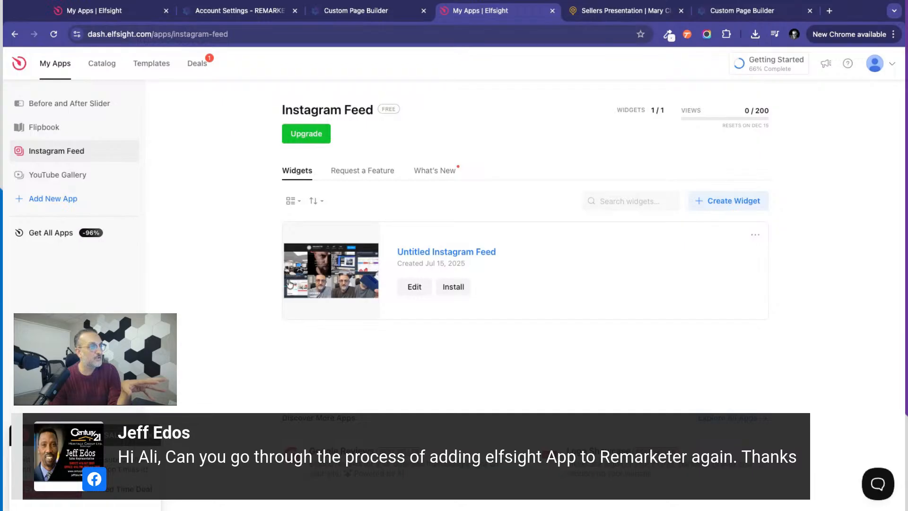
click(56, 133)
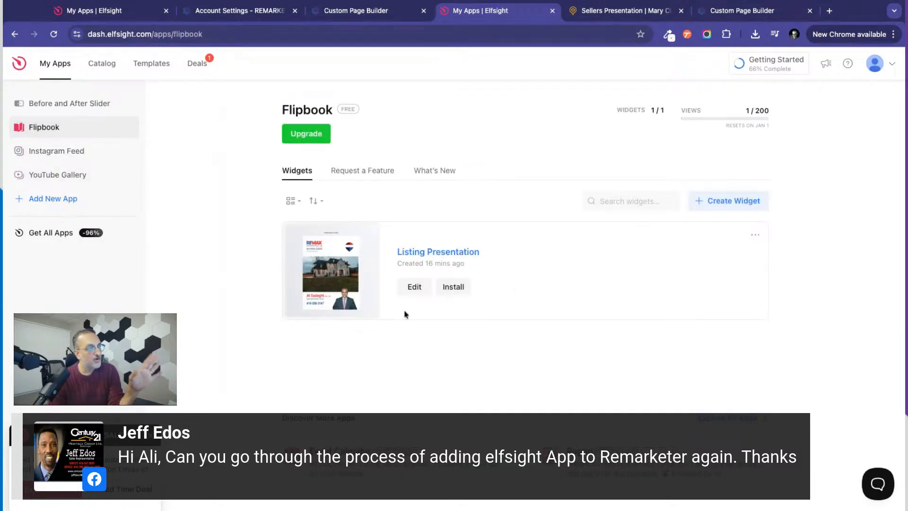
click(414, 287)
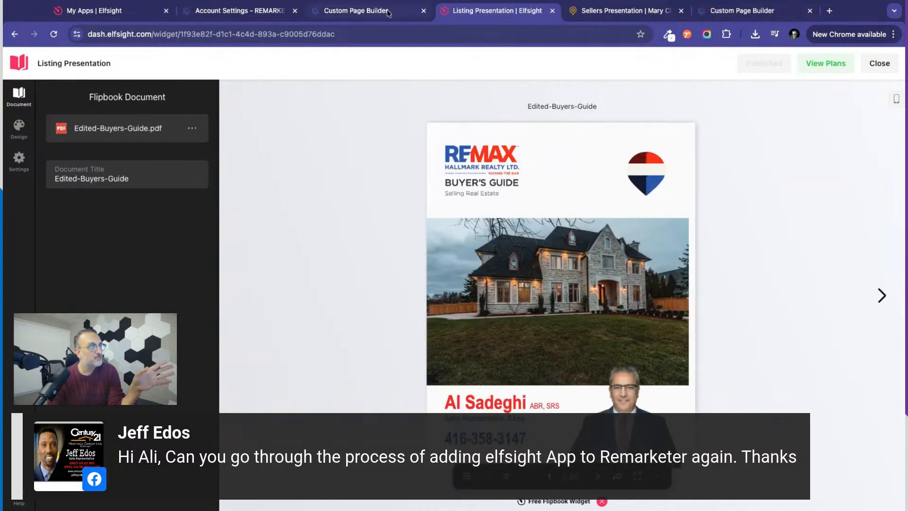
click(367, 16)
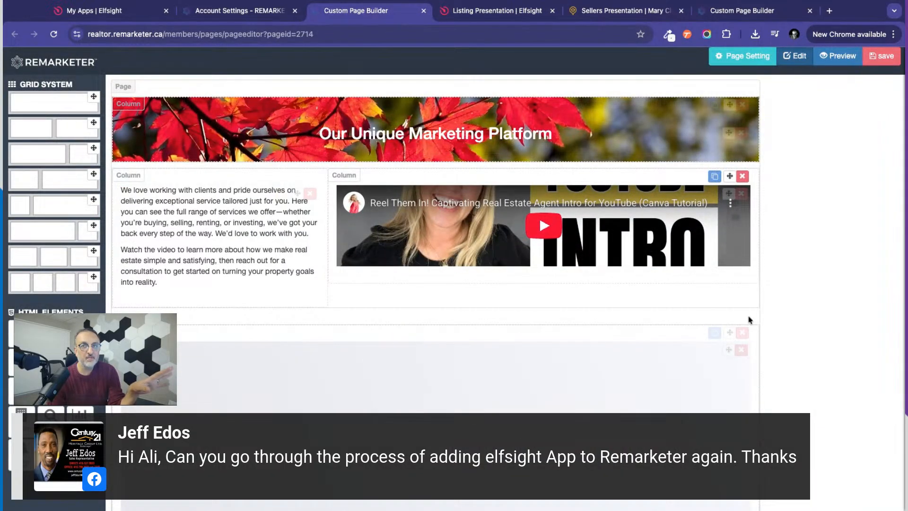
click(509, 14)
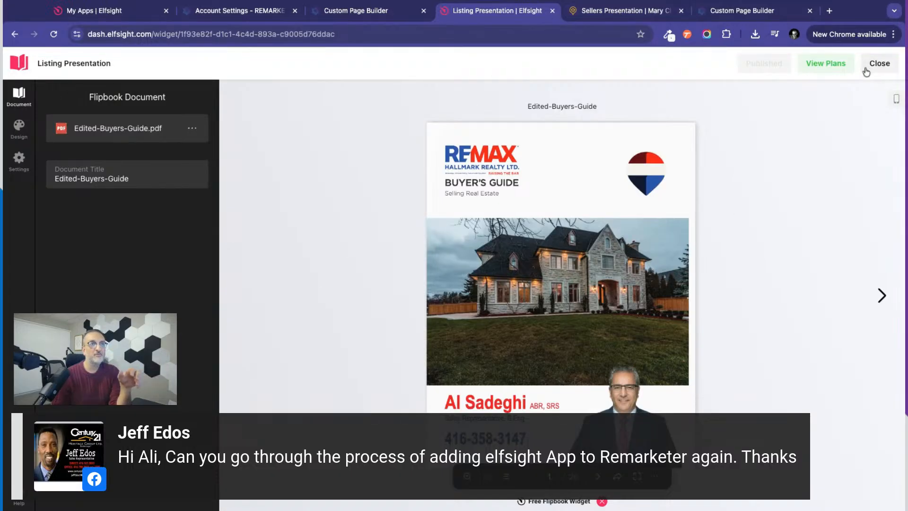
click(879, 62)
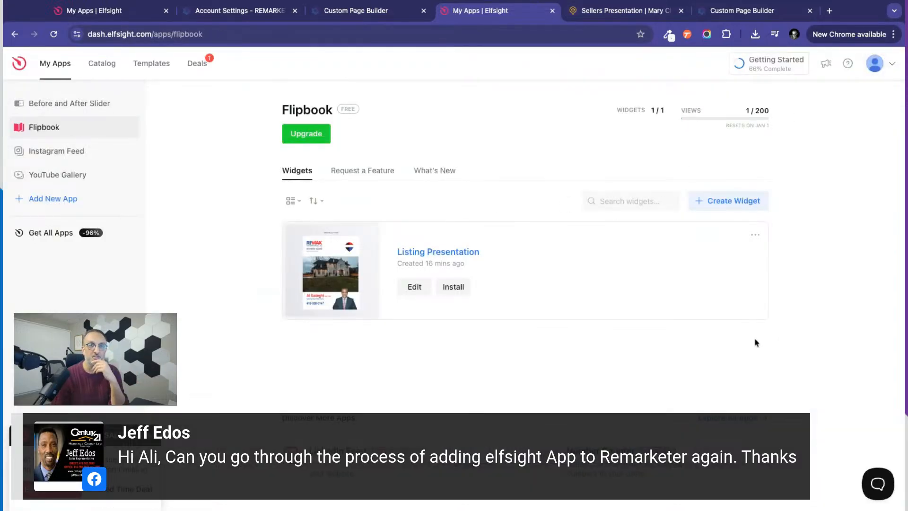